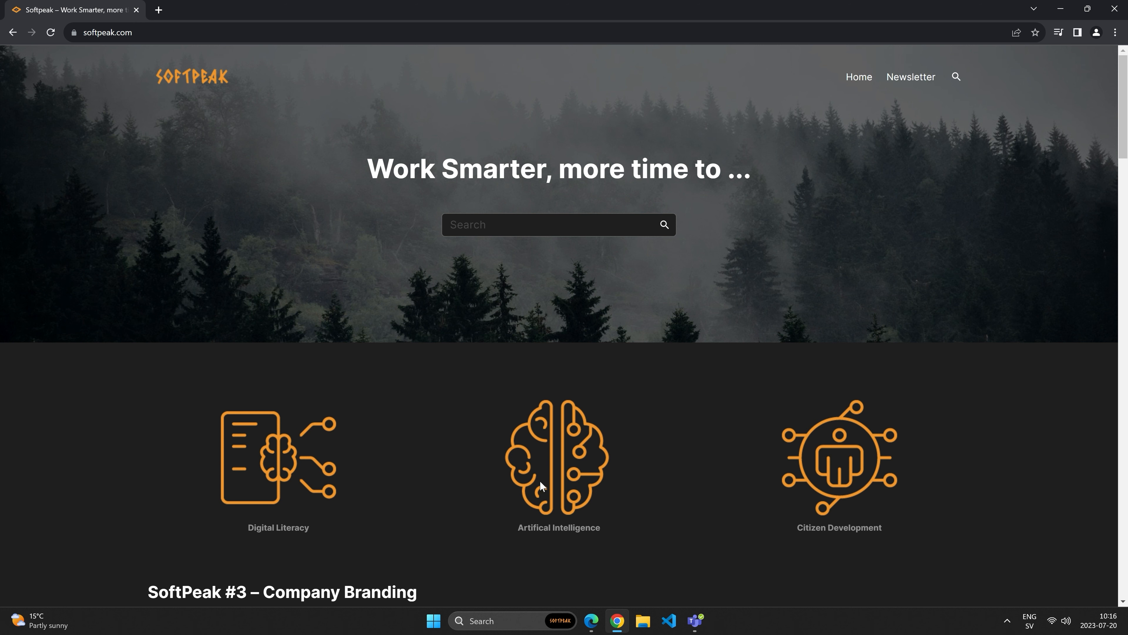
# Step: Switch to the Microsoft 365 home page in Edge and open SharePoint from the app launcher
pyautogui.moveTo(591, 621)
pyautogui.click(589, 567)
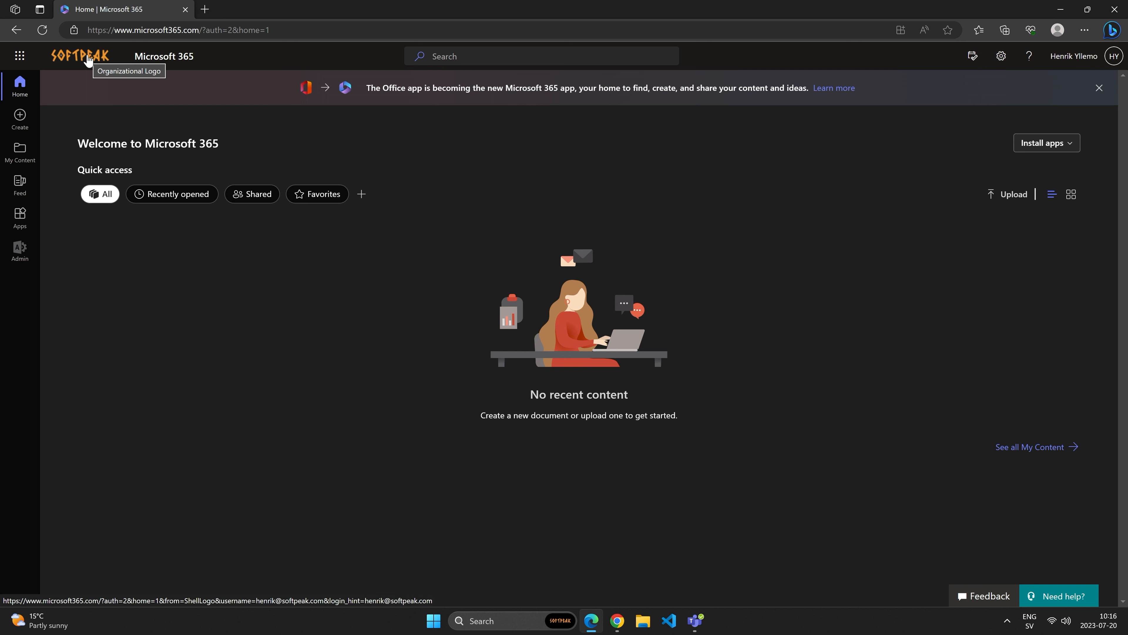
pyautogui.click(89, 59)
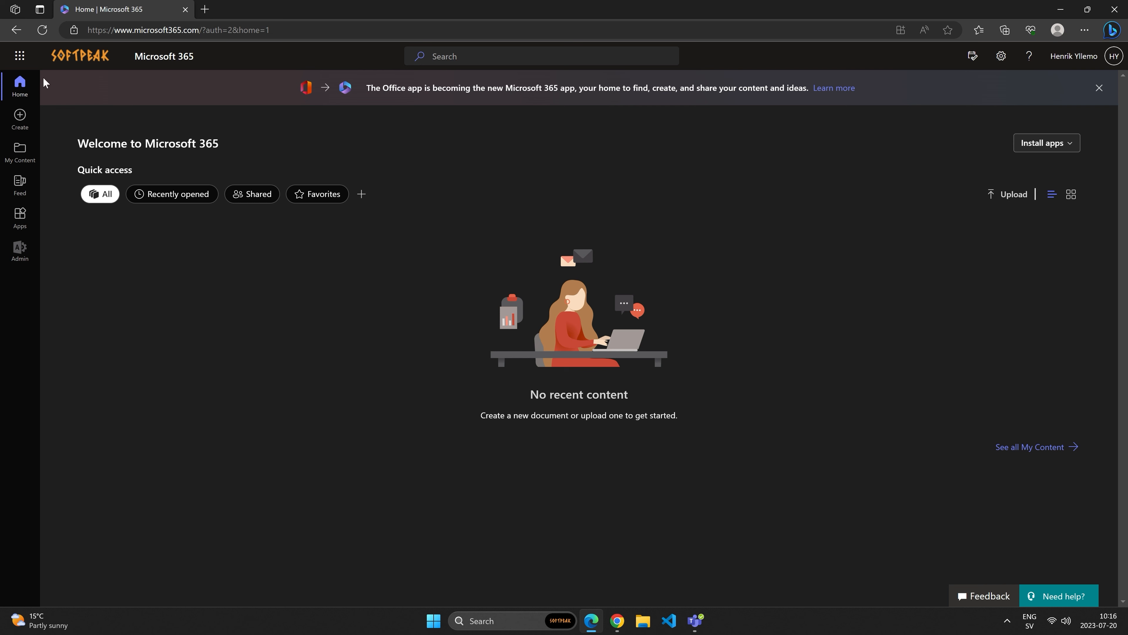
pyautogui.click(20, 57)
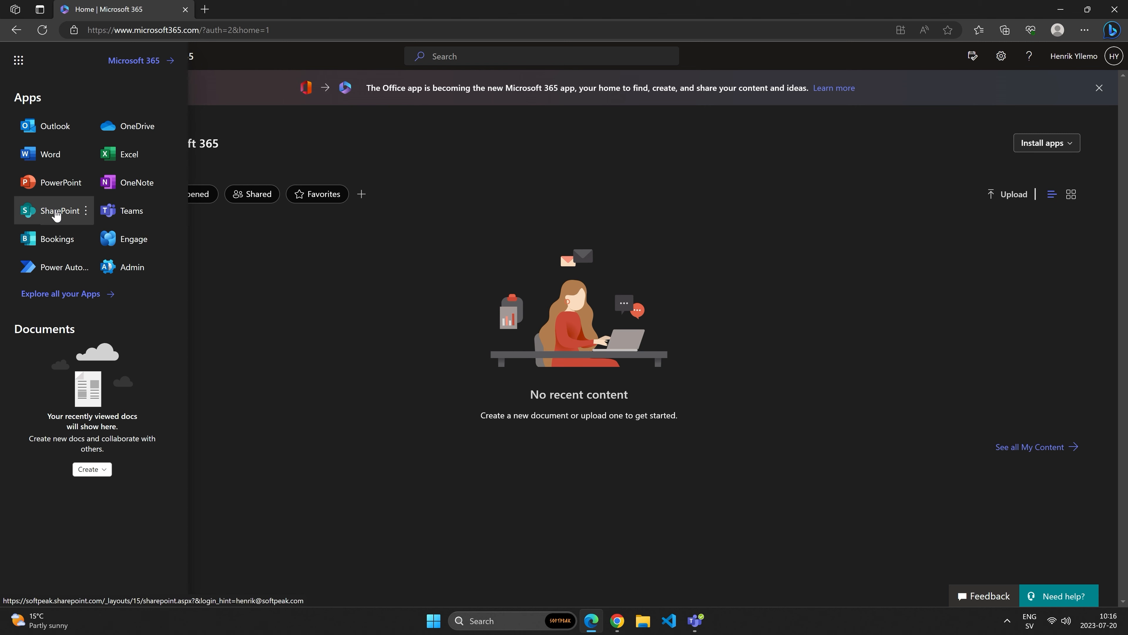
pyautogui.click(59, 209)
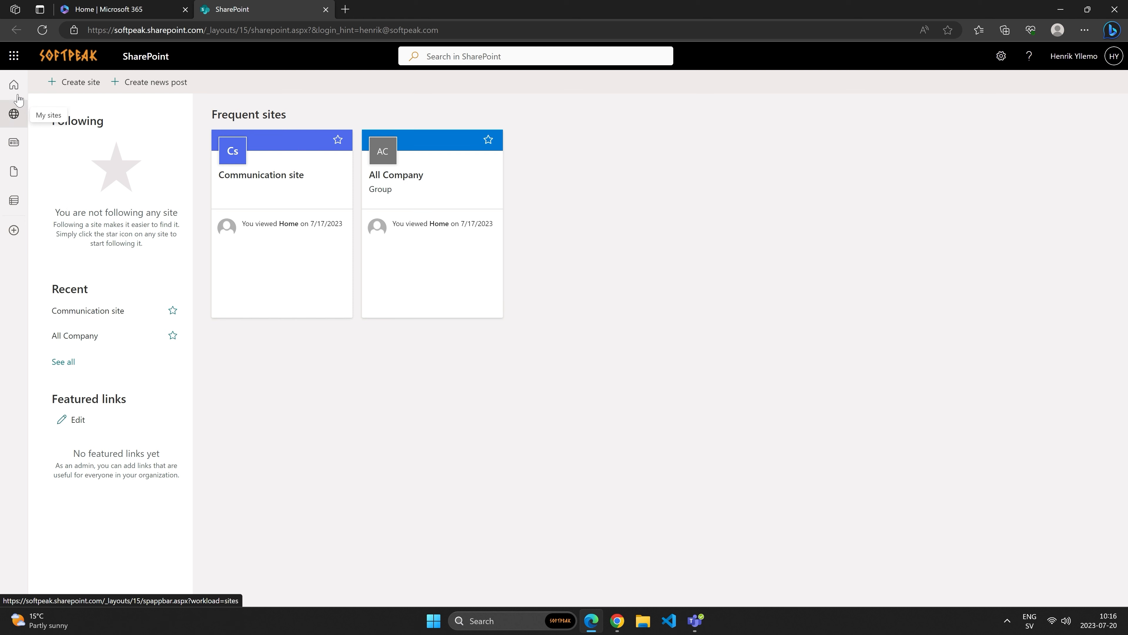
# Step: Review the content types that can be created in SharePoint and the site types offered for a new site, closing both without creating anything
pyautogui.click(16, 233)
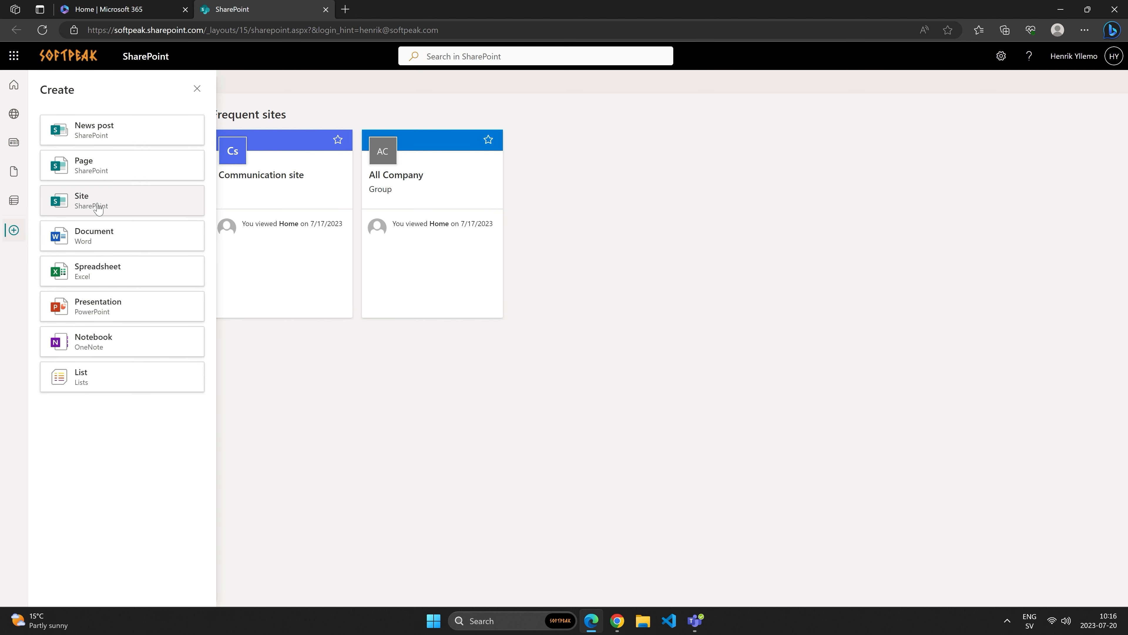
pyautogui.click(575, 243)
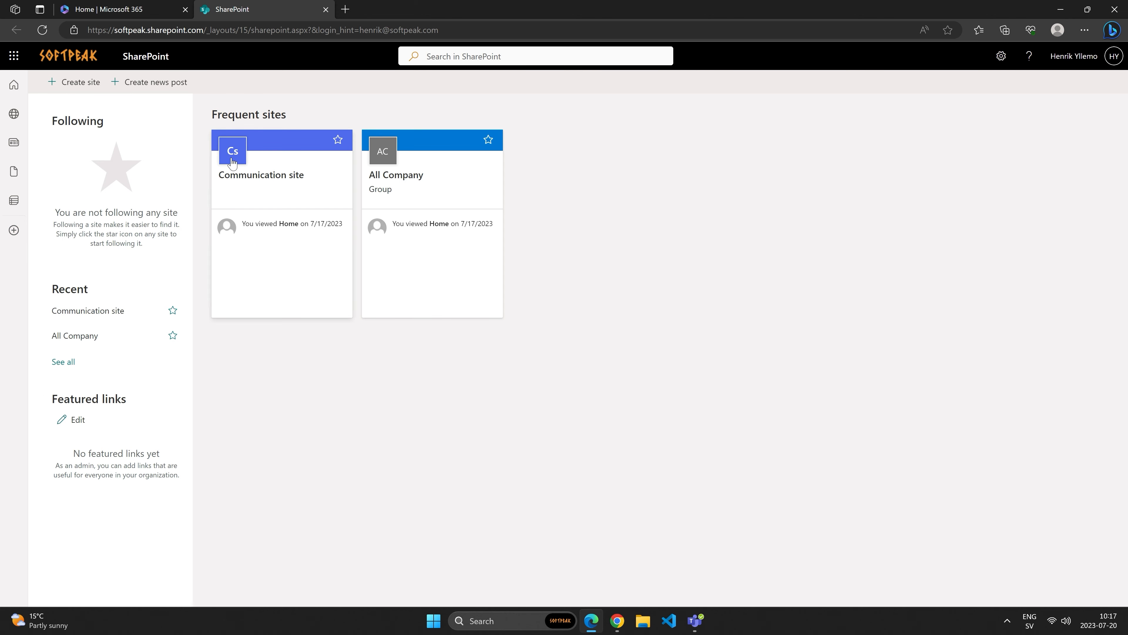
pyautogui.click(87, 83)
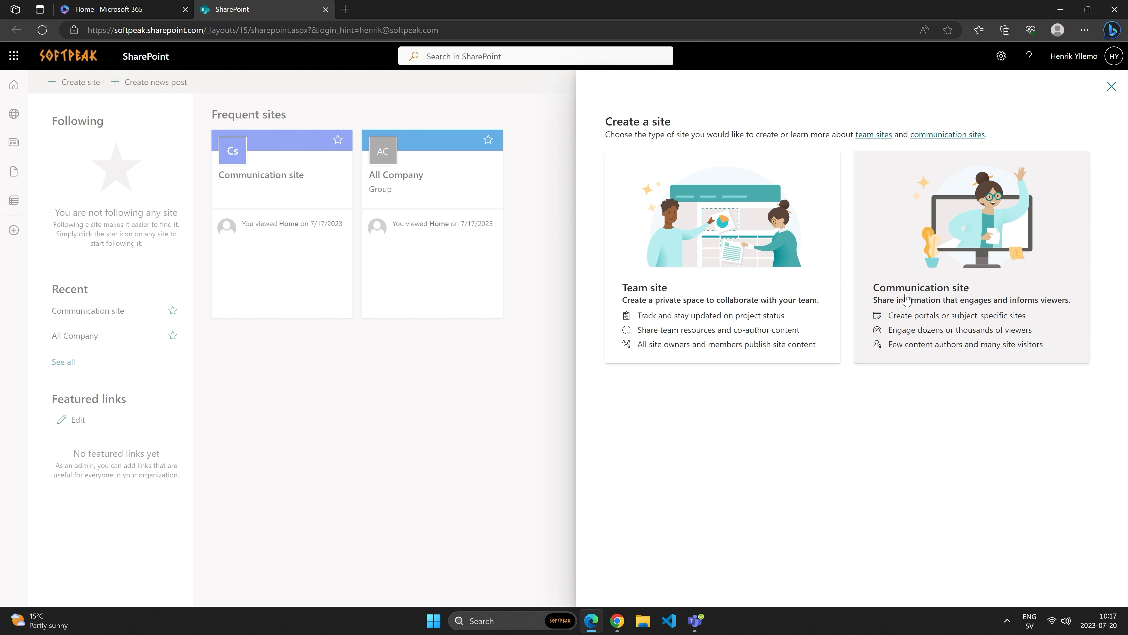
pyautogui.click(1112, 86)
pyautogui.click(574, 357)
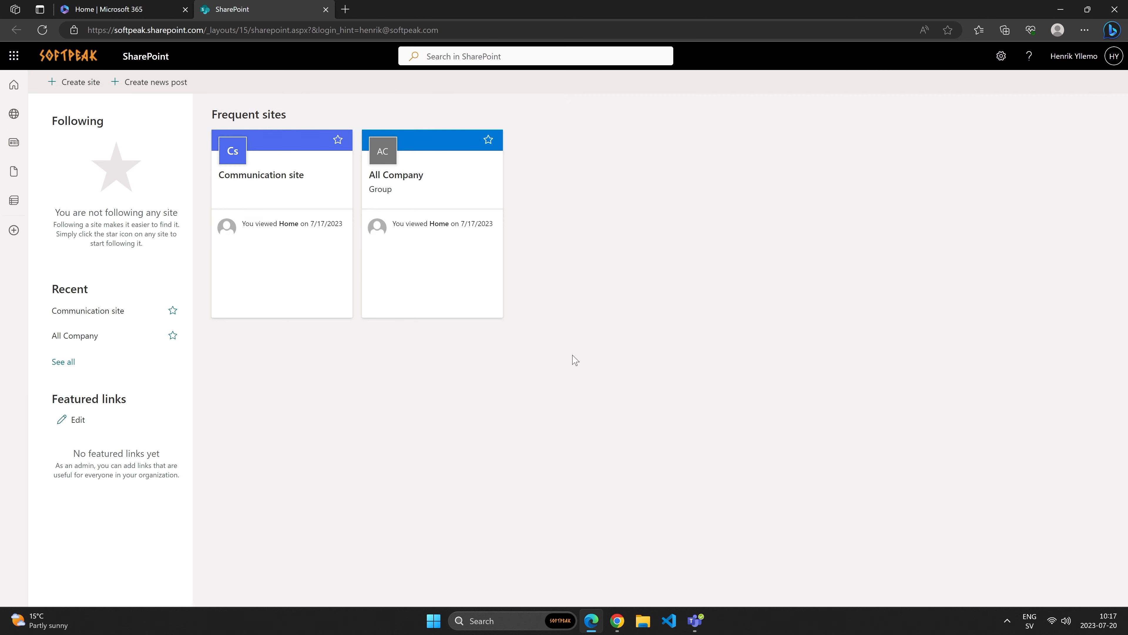
# Step: Open the Microsoft 365 admin center, pin SharePoint in its full navigation and open the SharePoint admin center
pyautogui.click(18, 57)
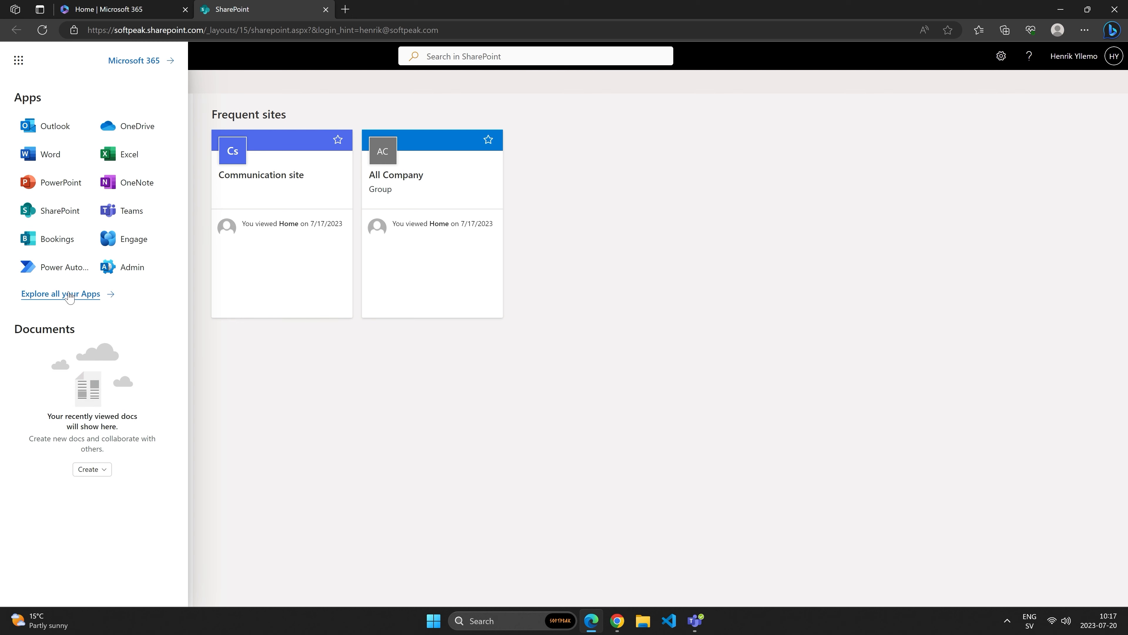
pyautogui.click(119, 268)
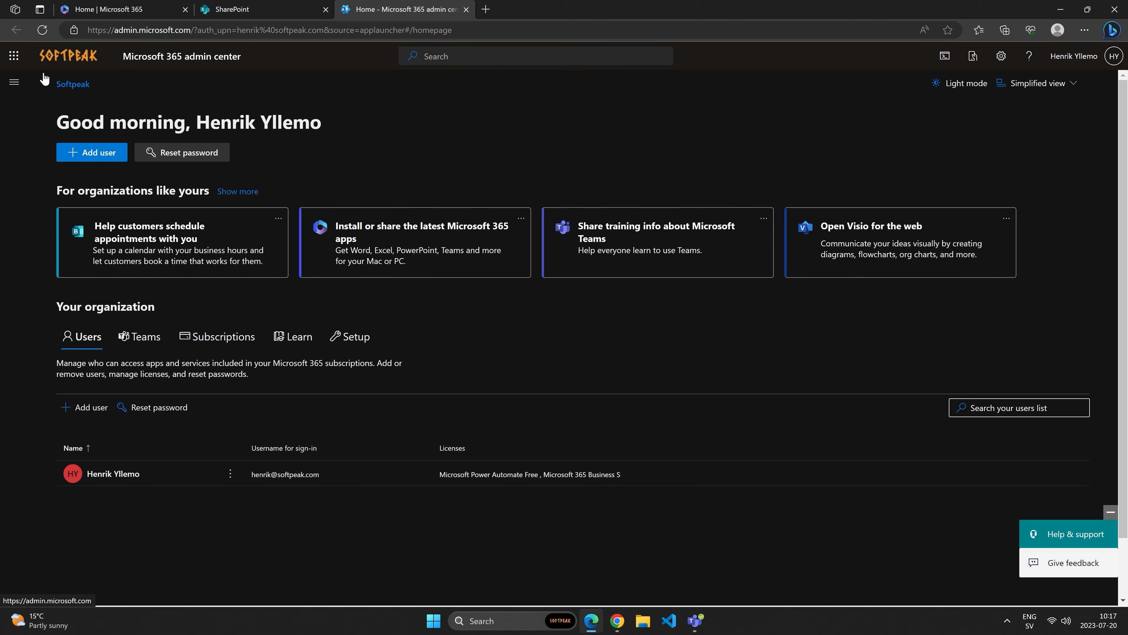
pyautogui.click(13, 89)
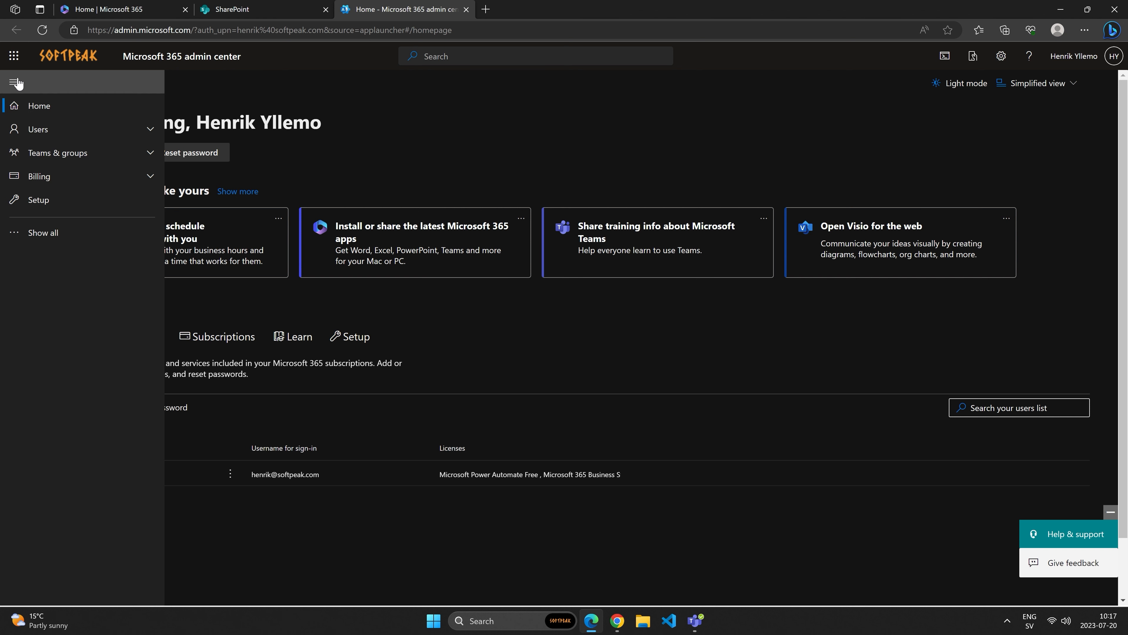
pyautogui.click(40, 233)
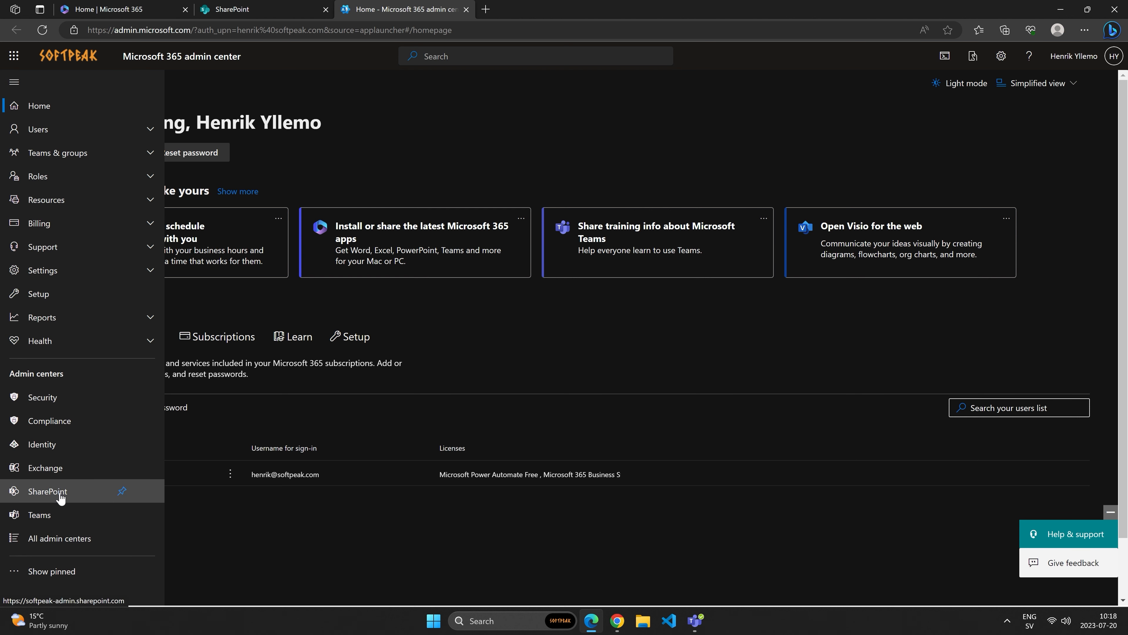
pyautogui.click(122, 491)
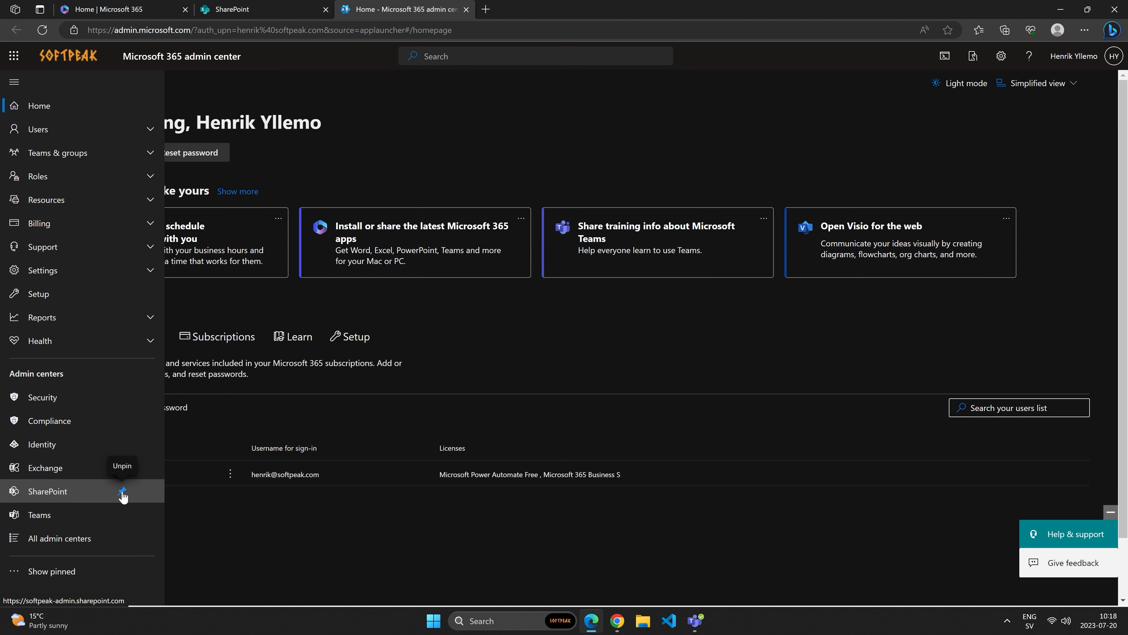
pyautogui.click(61, 492)
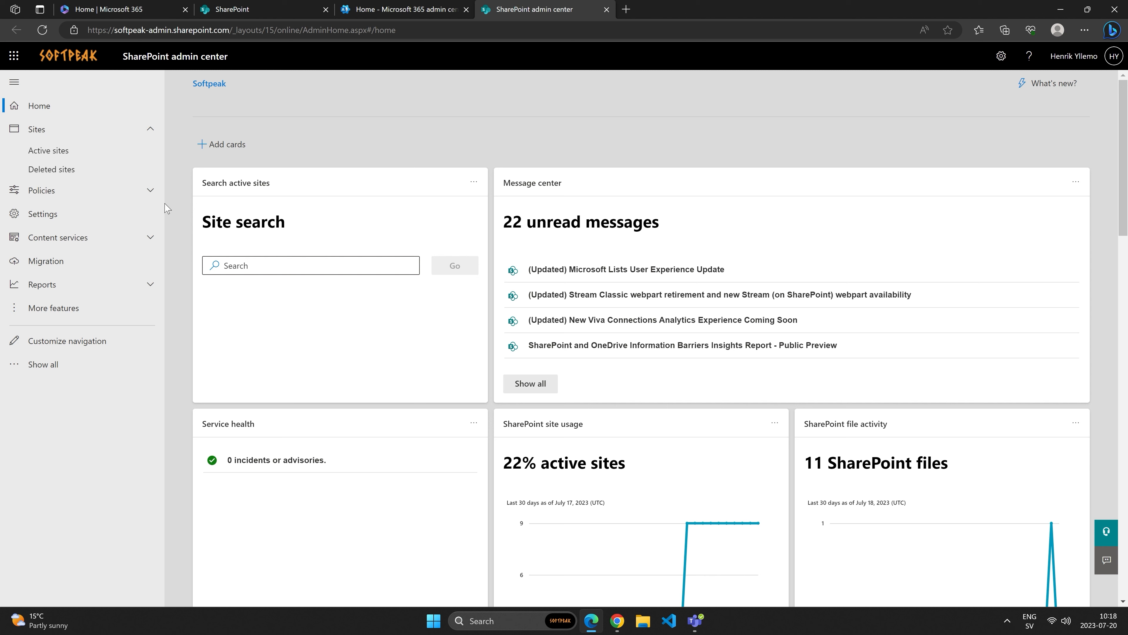
# Step: Show the active sites and examine the additional templates offered for a new site, cancelling without creating one
pyautogui.click(101, 158)
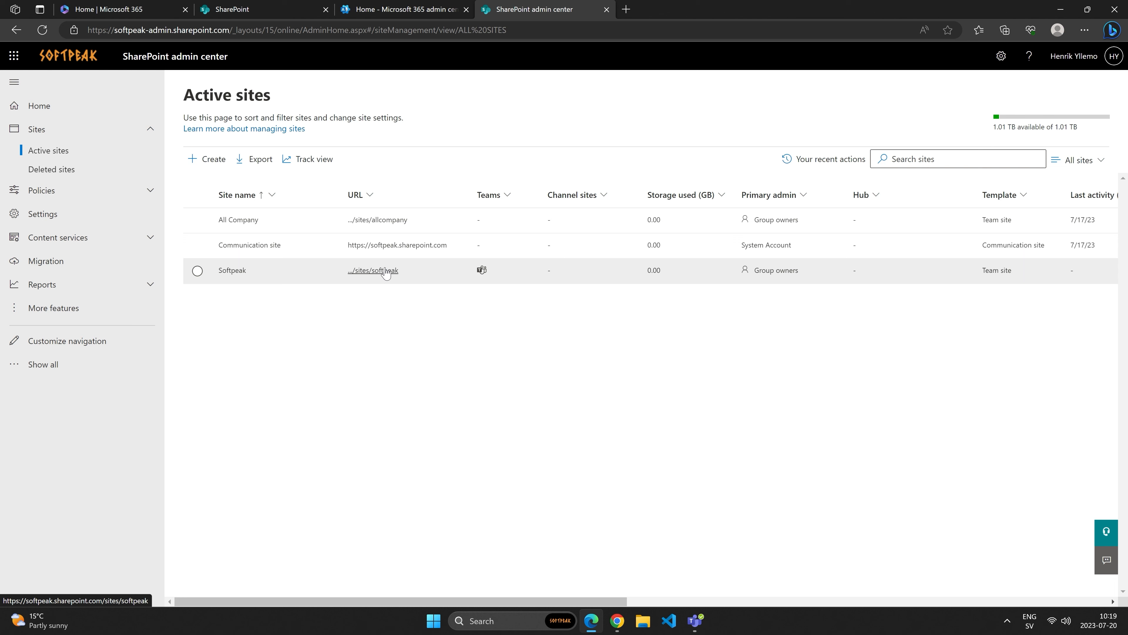
pyautogui.click(213, 160)
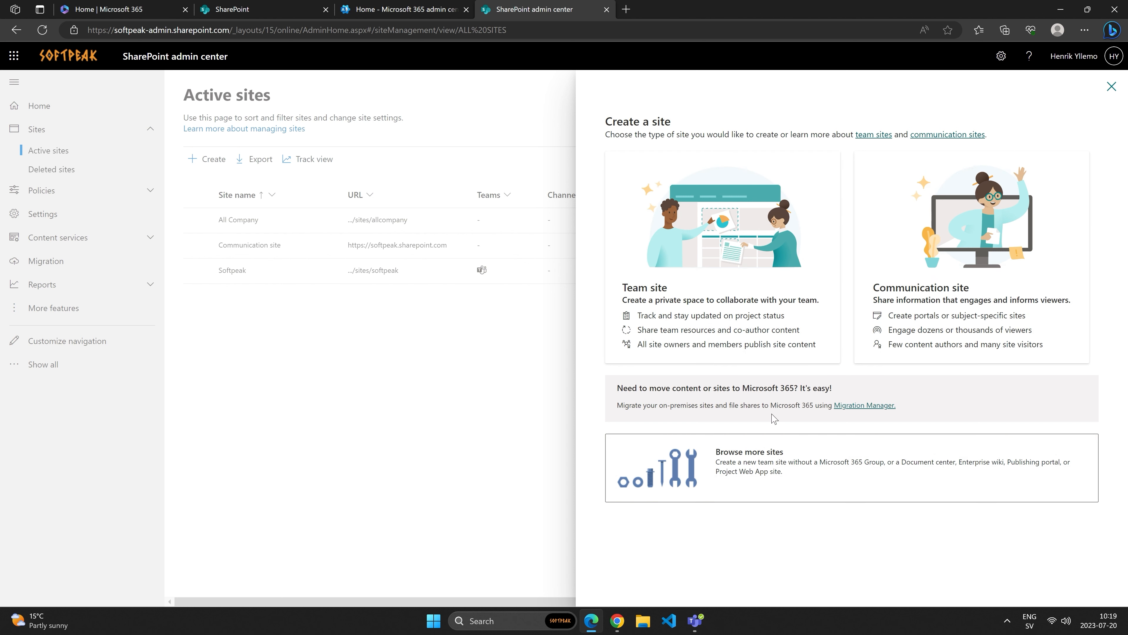
pyautogui.click(764, 461)
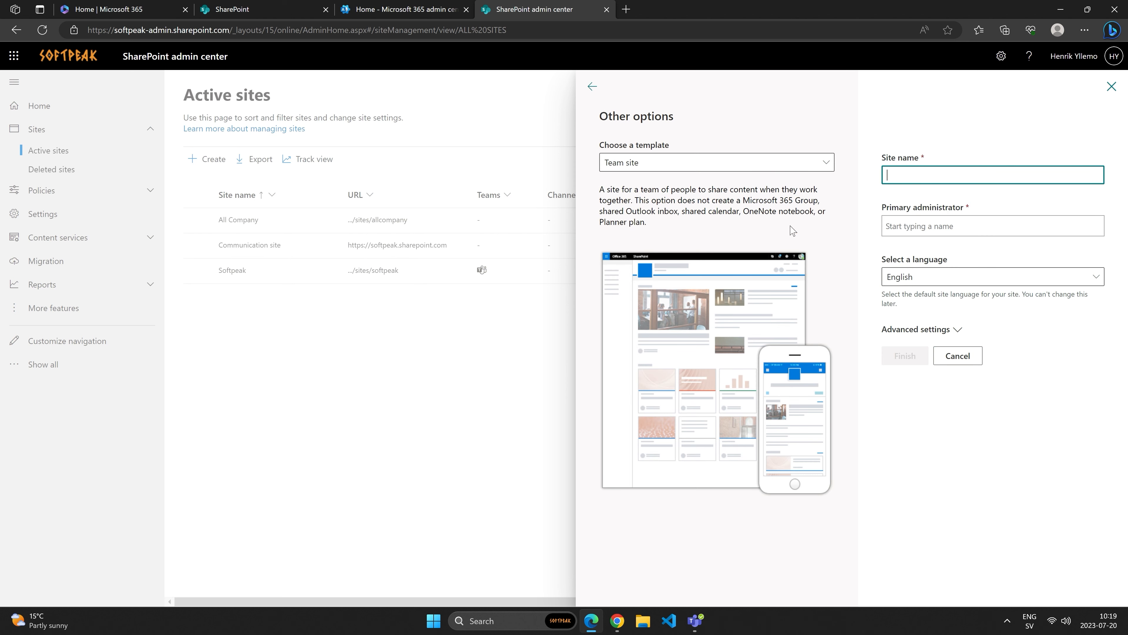
pyautogui.click(825, 163)
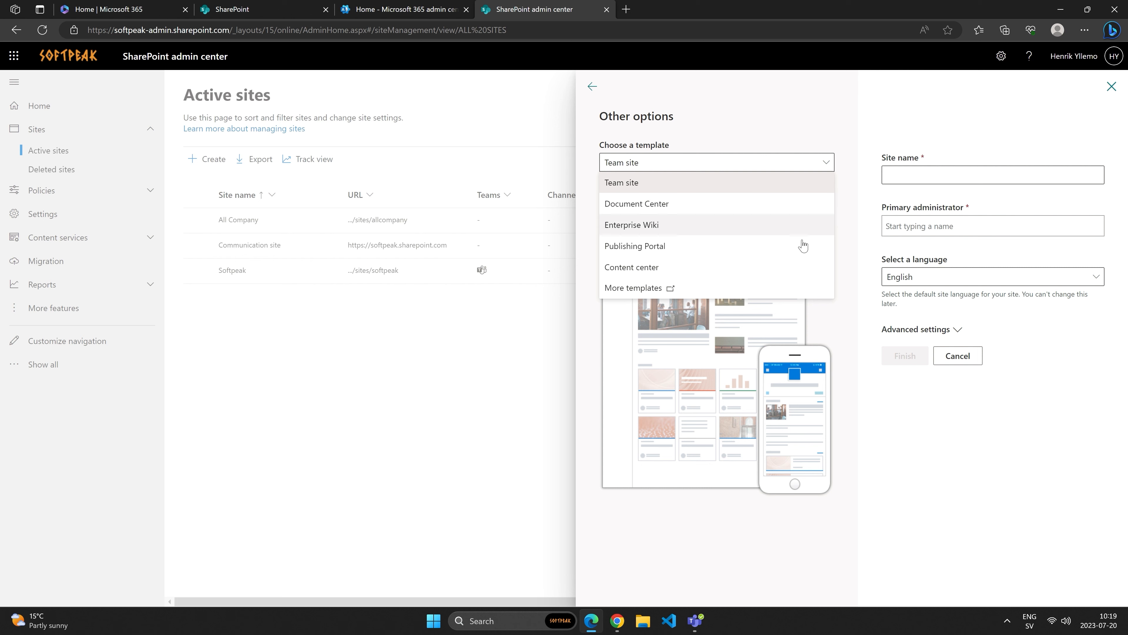
pyautogui.click(958, 355)
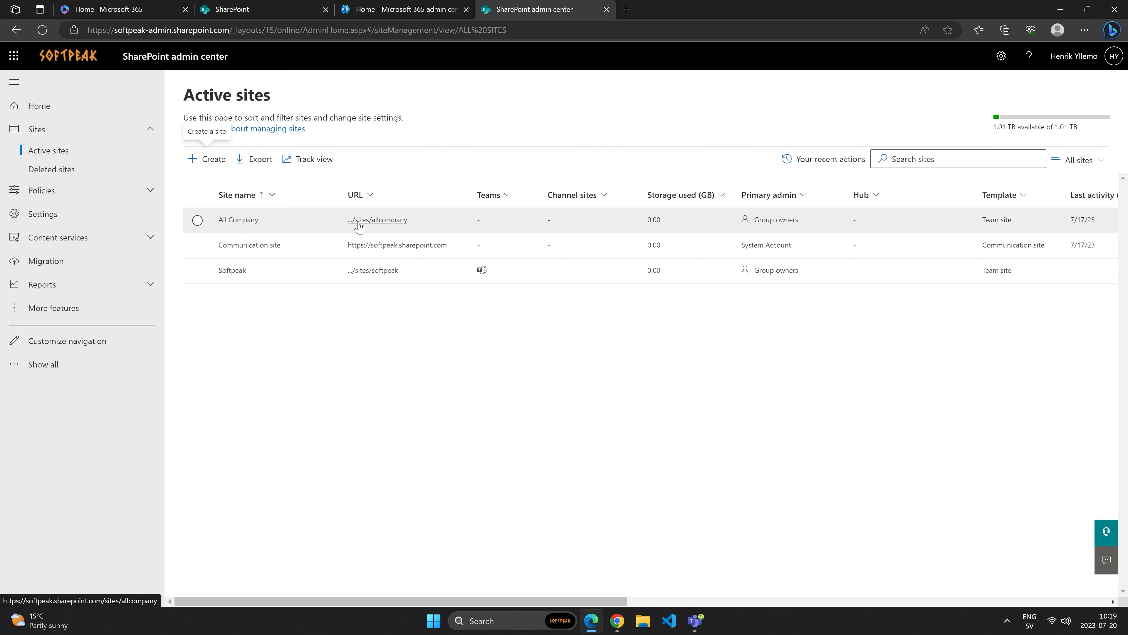
# Step: View the All Company team site from the active sites list, and close its details on returning to the admin center
pyautogui.click(390, 221)
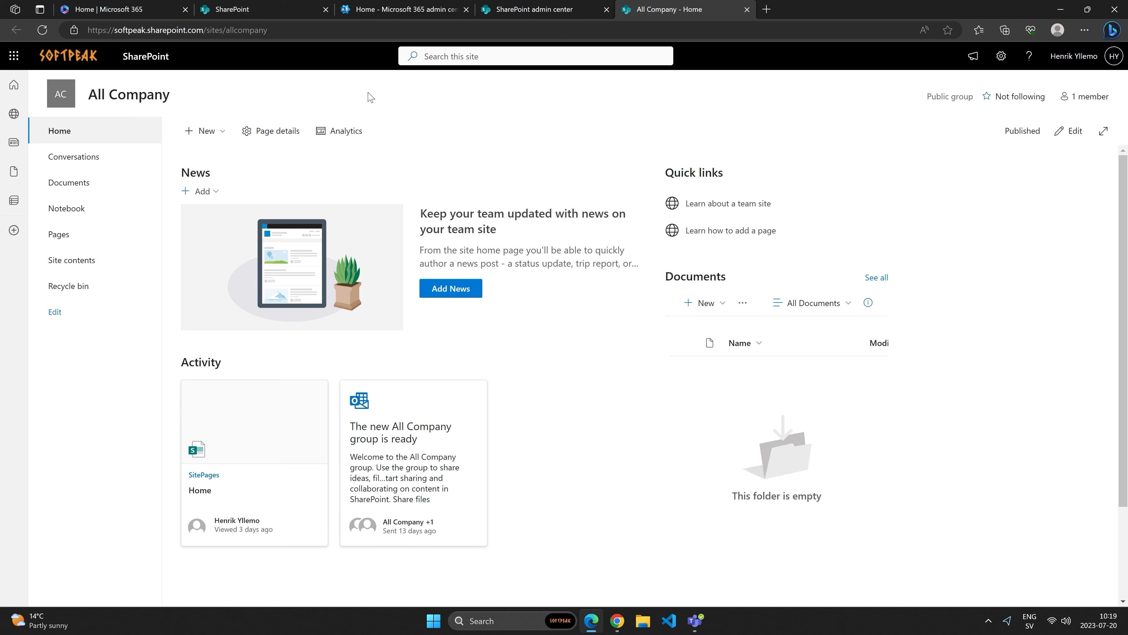
pyautogui.click(534, 10)
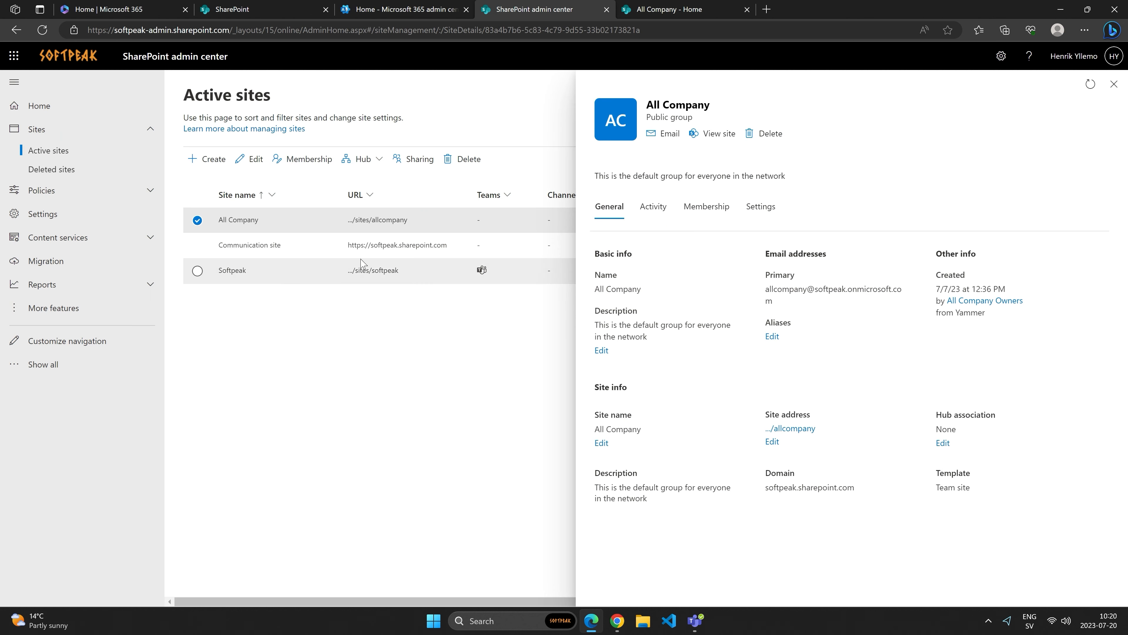
pyautogui.click(1114, 84)
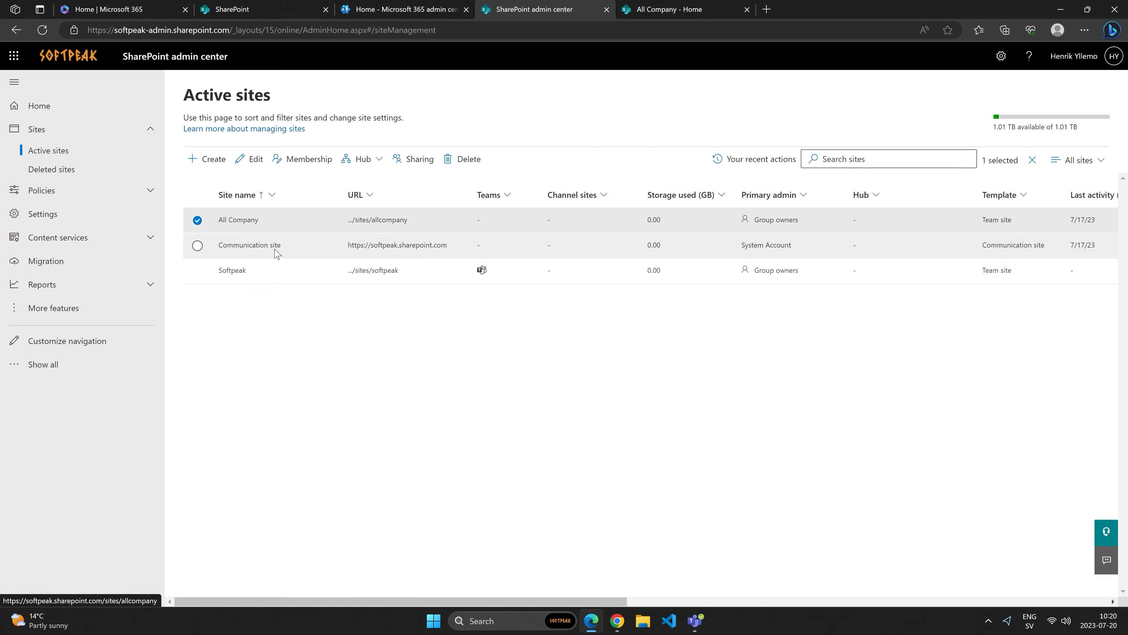
# Step: View the Communication site's home page and compare it with the All Company site, closing the site details back in the admin center
pyautogui.click(380, 250)
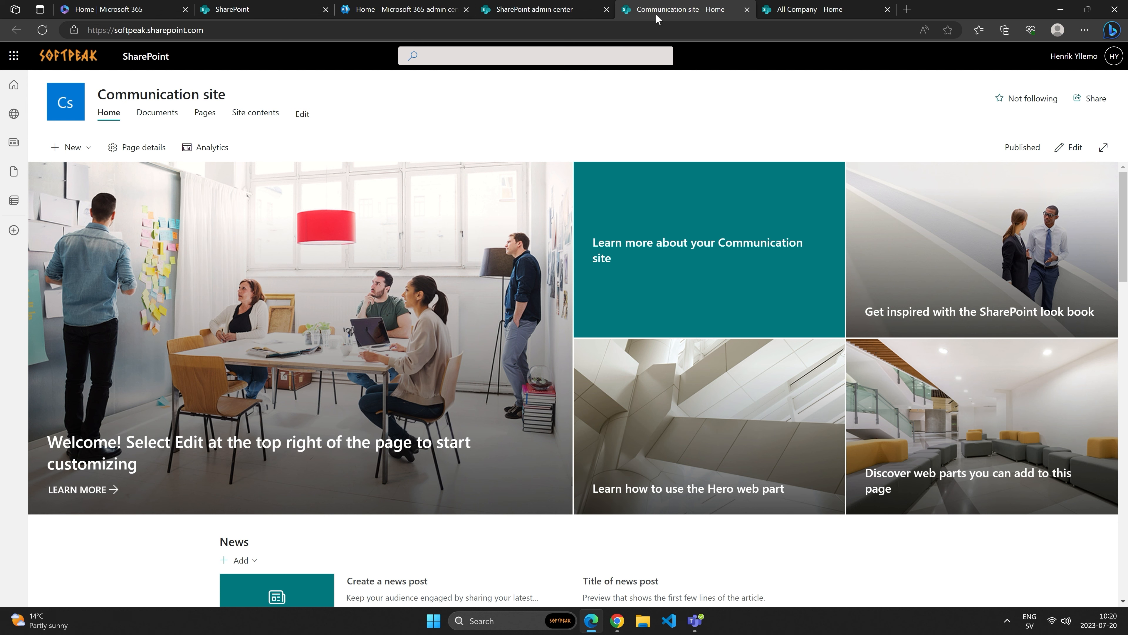
pyautogui.click(802, 17)
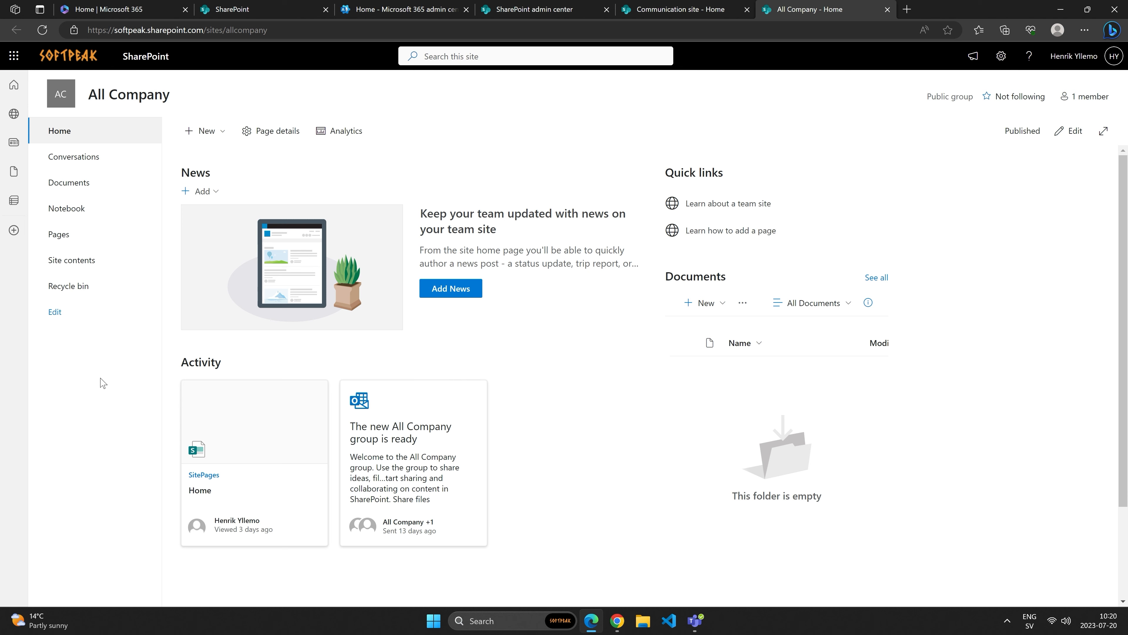
pyautogui.click(537, 14)
pyautogui.click(437, 13)
pyautogui.click(537, 13)
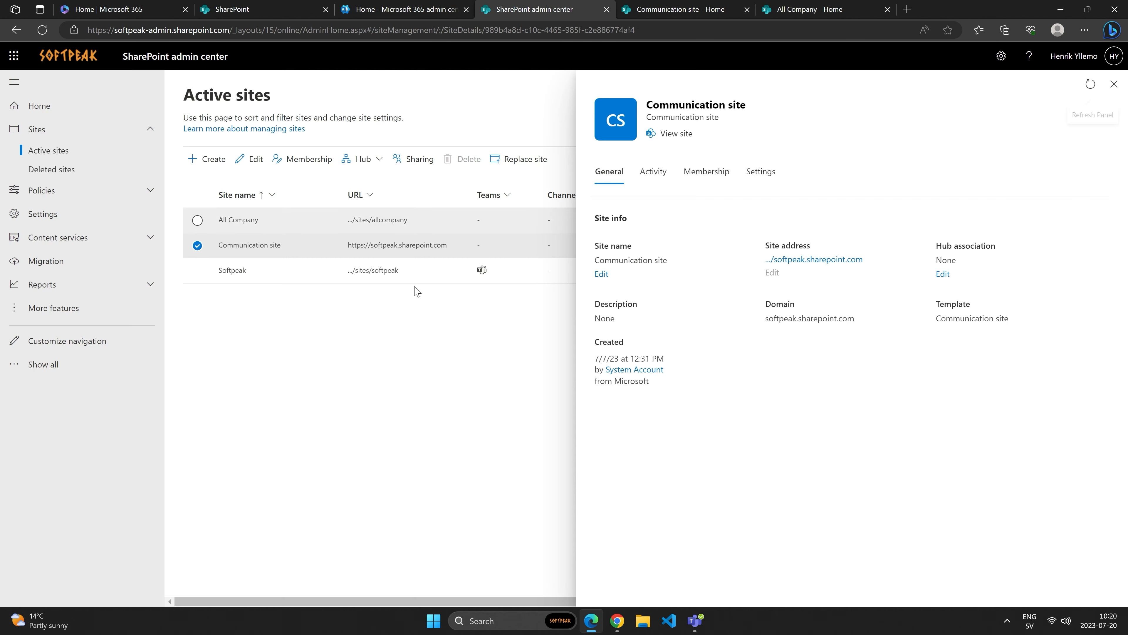
pyautogui.click(1114, 86)
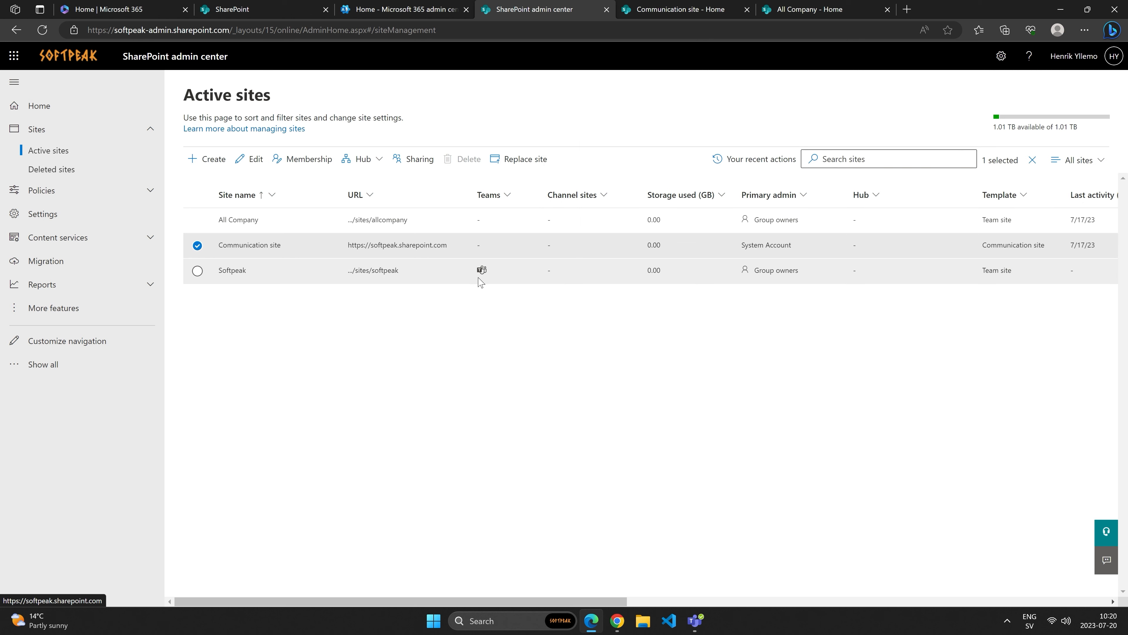
# Step: Clear the Communication site selection and open the Softpeak team site from the active sites list
pyautogui.click(198, 245)
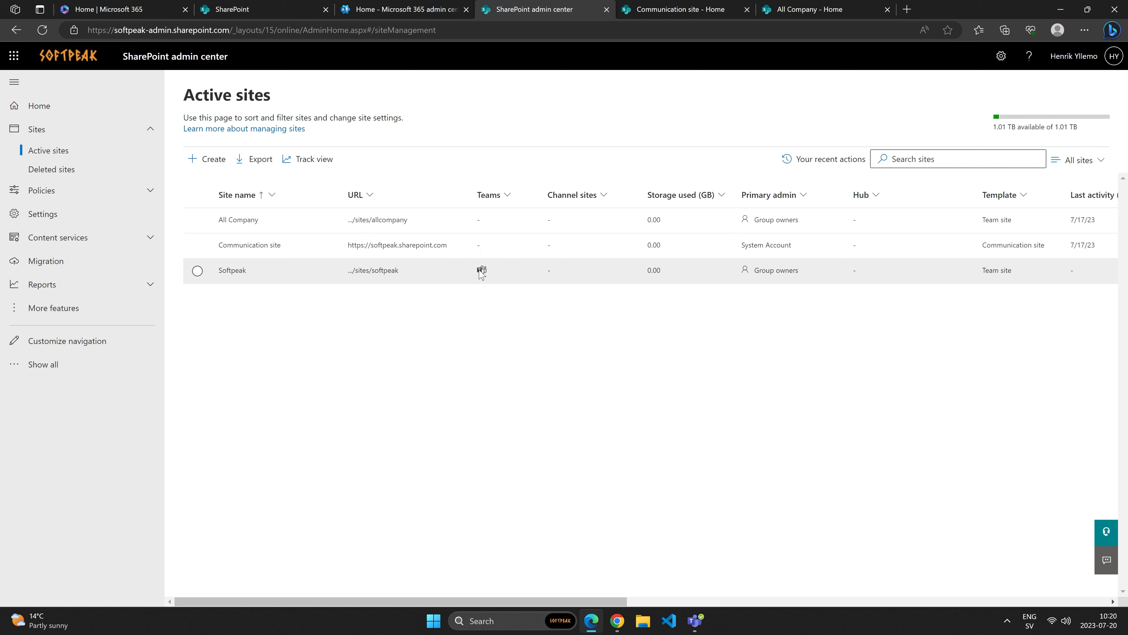
pyautogui.click(393, 278)
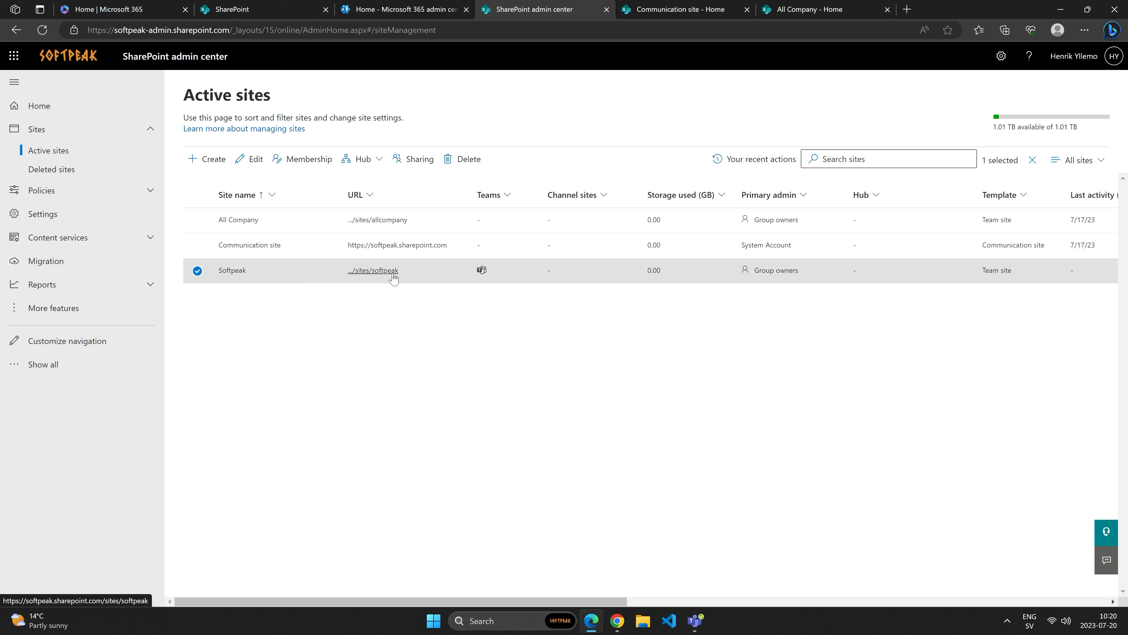
pyautogui.click(393, 276)
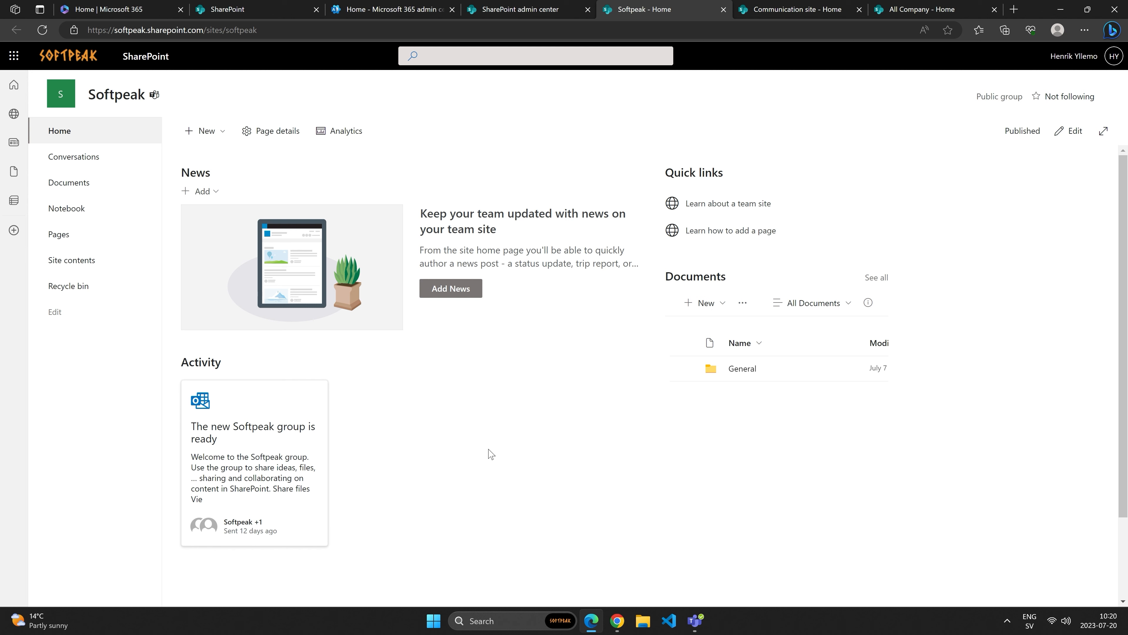
# Step: Switch to Microsoft Teams, open the Softpeak team's General channel files in SharePoint, and dismiss the Next steps suggestions
pyautogui.click(695, 620)
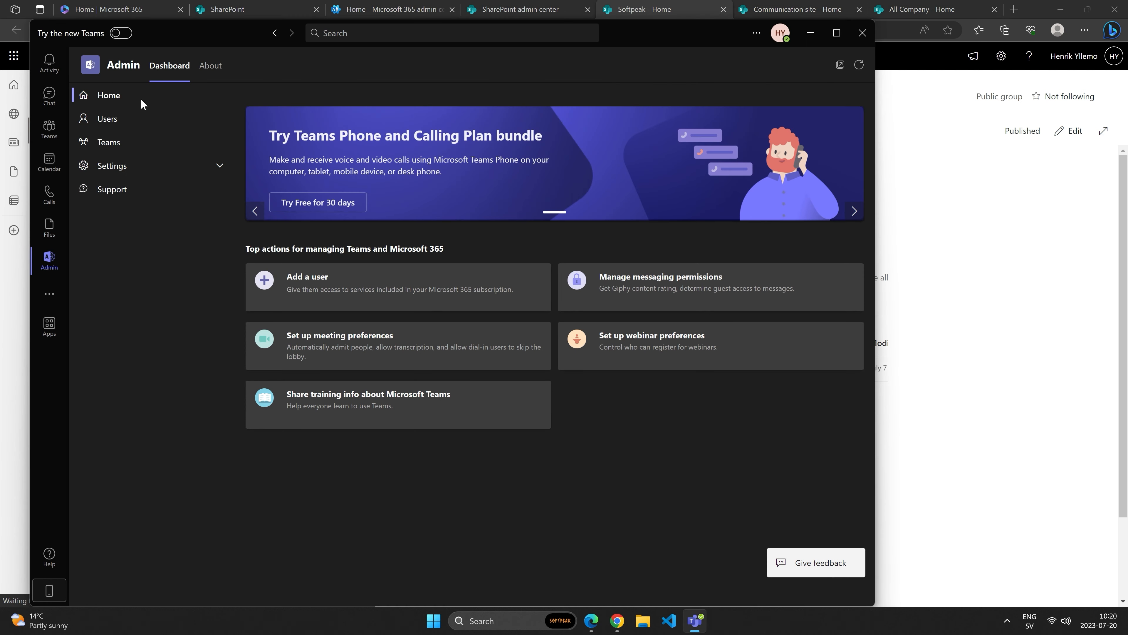
pyautogui.click(50, 126)
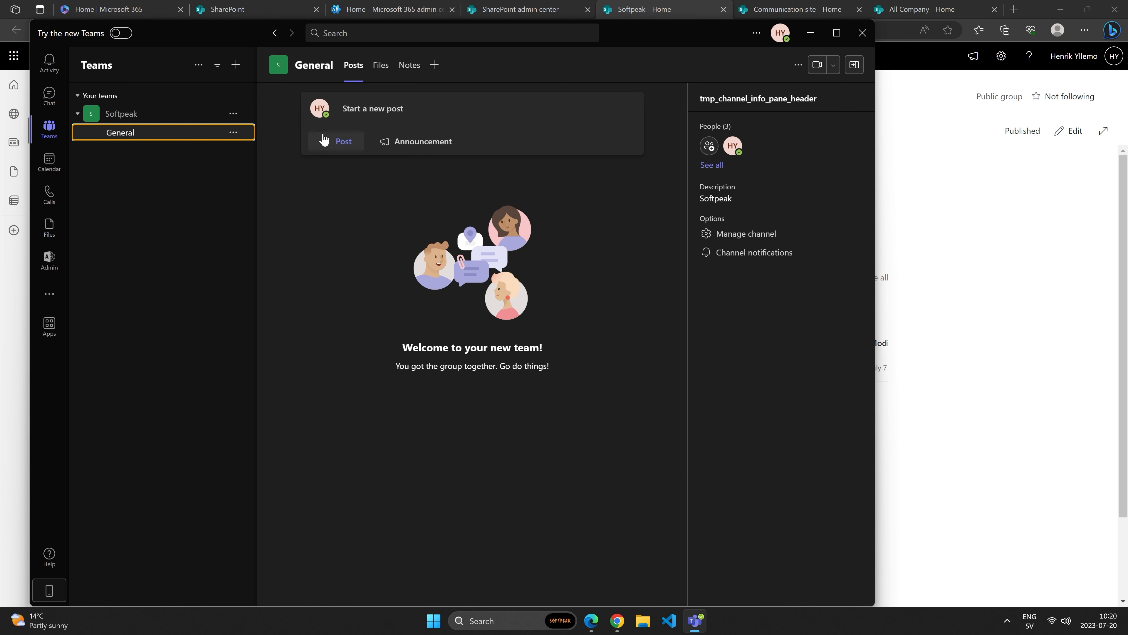
pyautogui.click(381, 66)
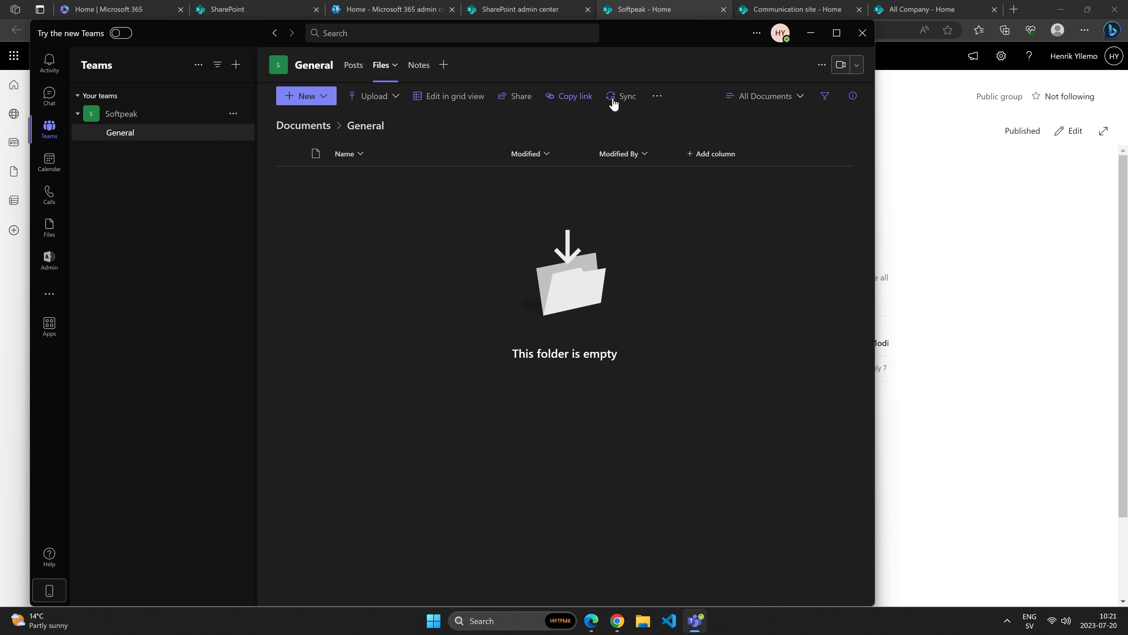
pyautogui.click(837, 32)
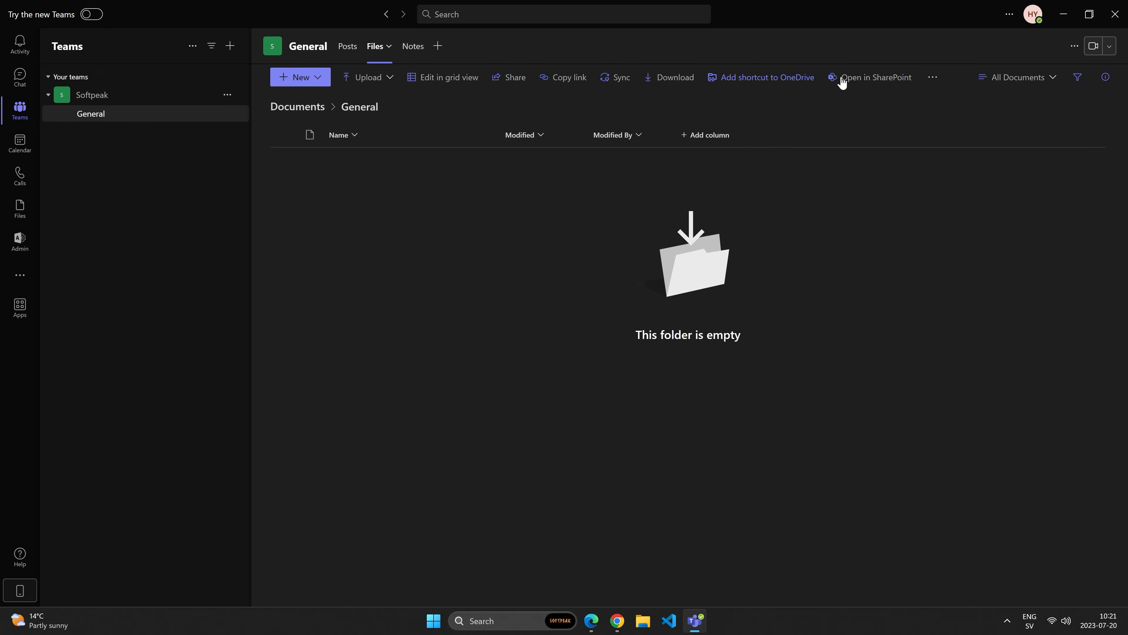
pyautogui.click(870, 80)
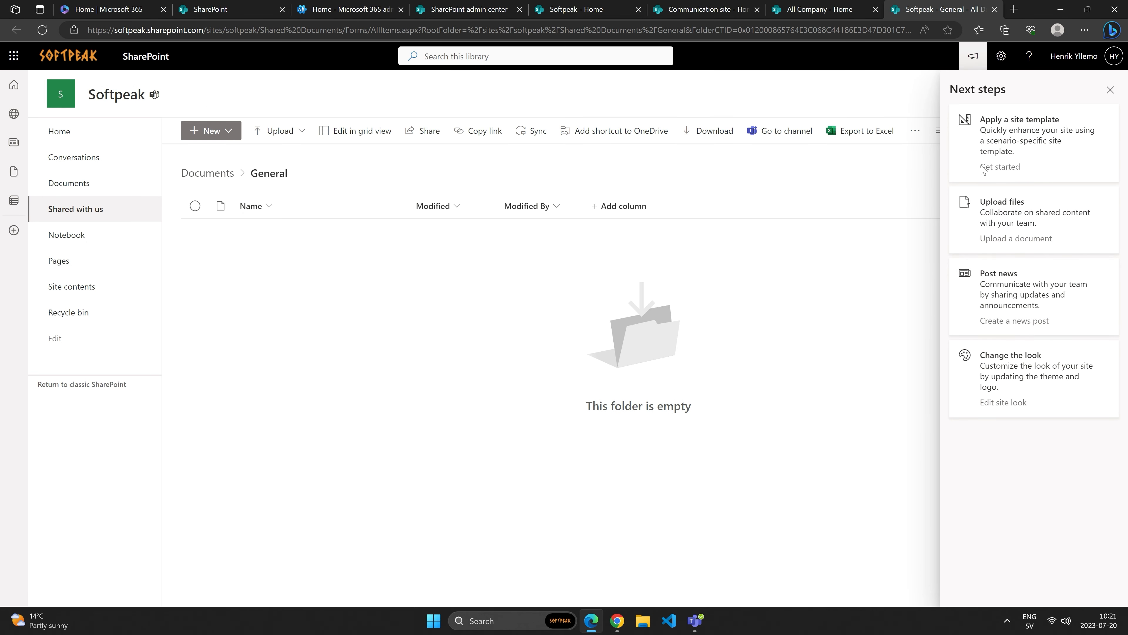
pyautogui.click(1111, 91)
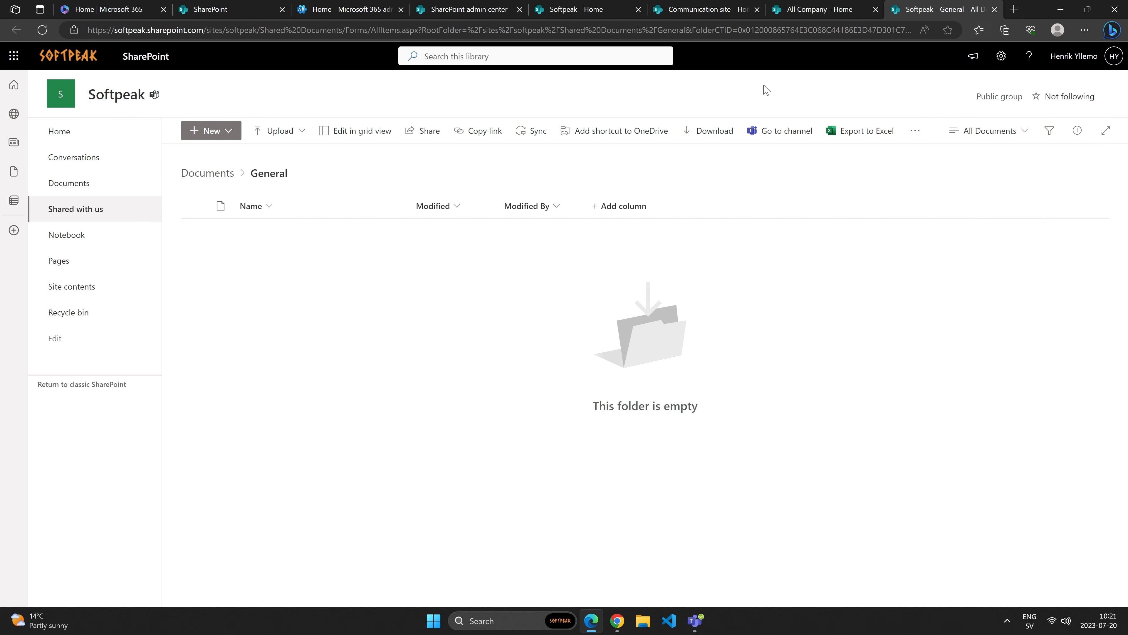
# Step: View the Softpeak site's contents, open Home.aspx from its Site Pages library and view the creation options there
pyautogui.moveTo(144, 115)
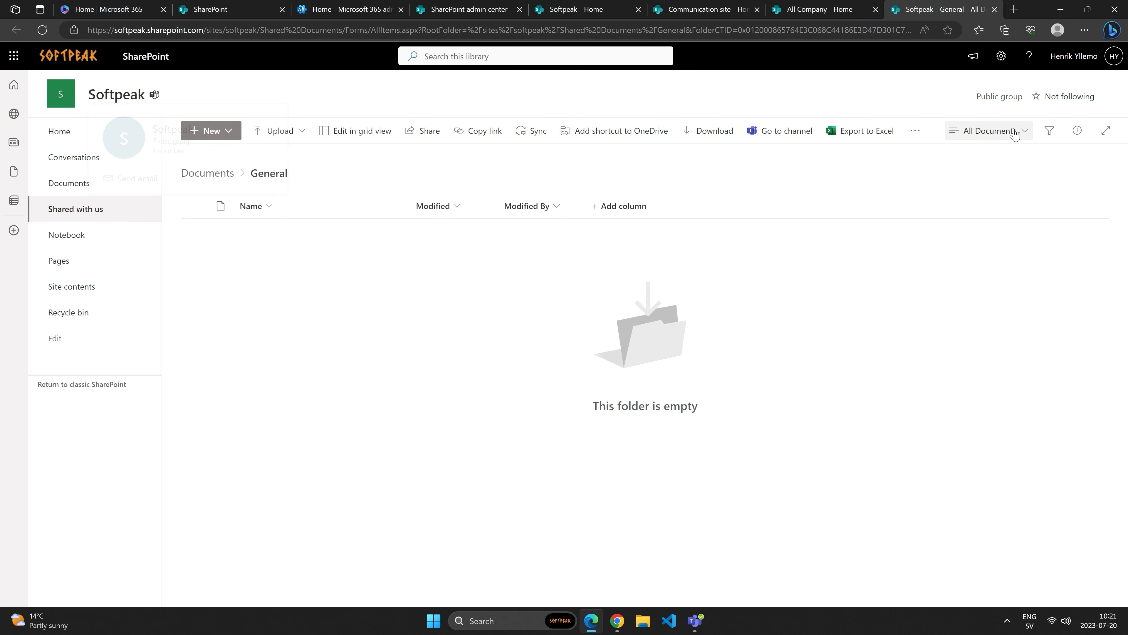
pyautogui.click(1000, 58)
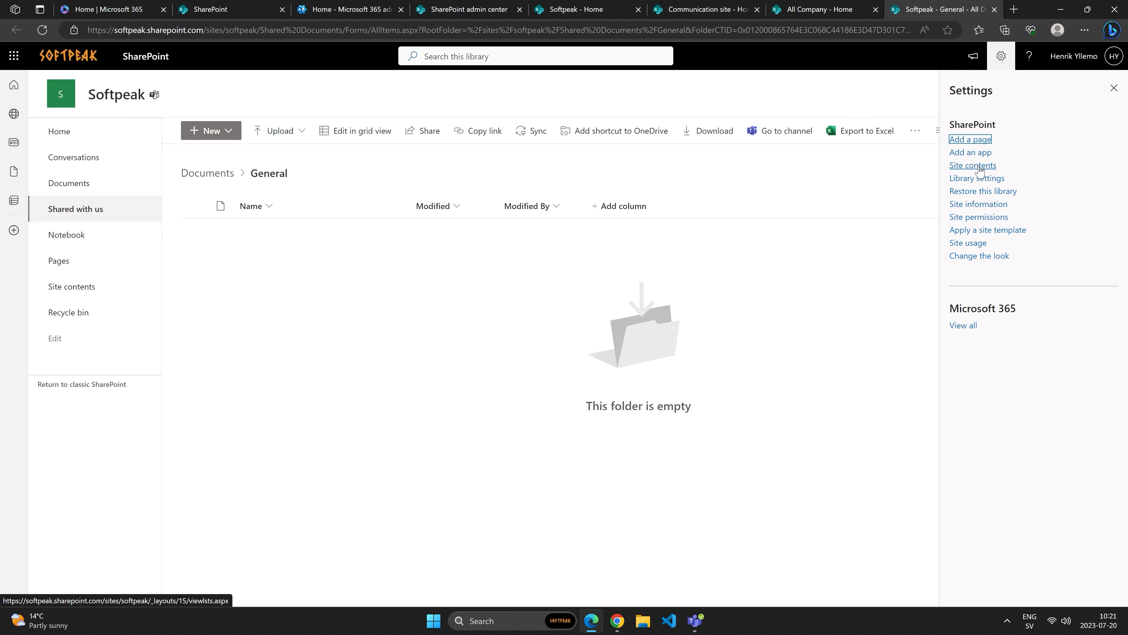
pyautogui.click(973, 166)
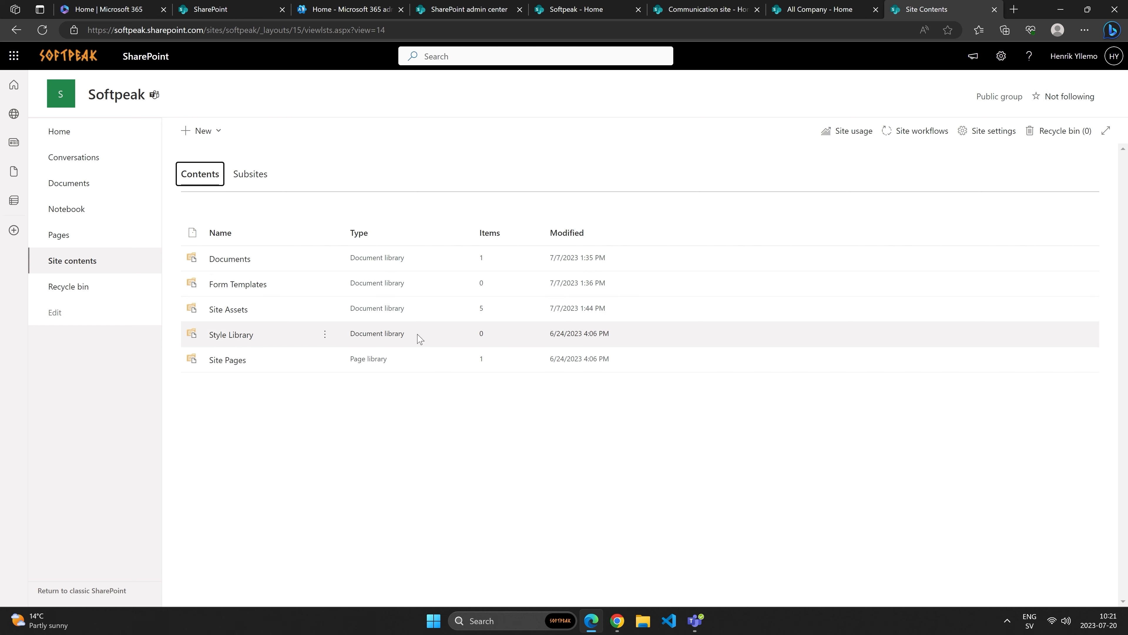
pyautogui.click(226, 362)
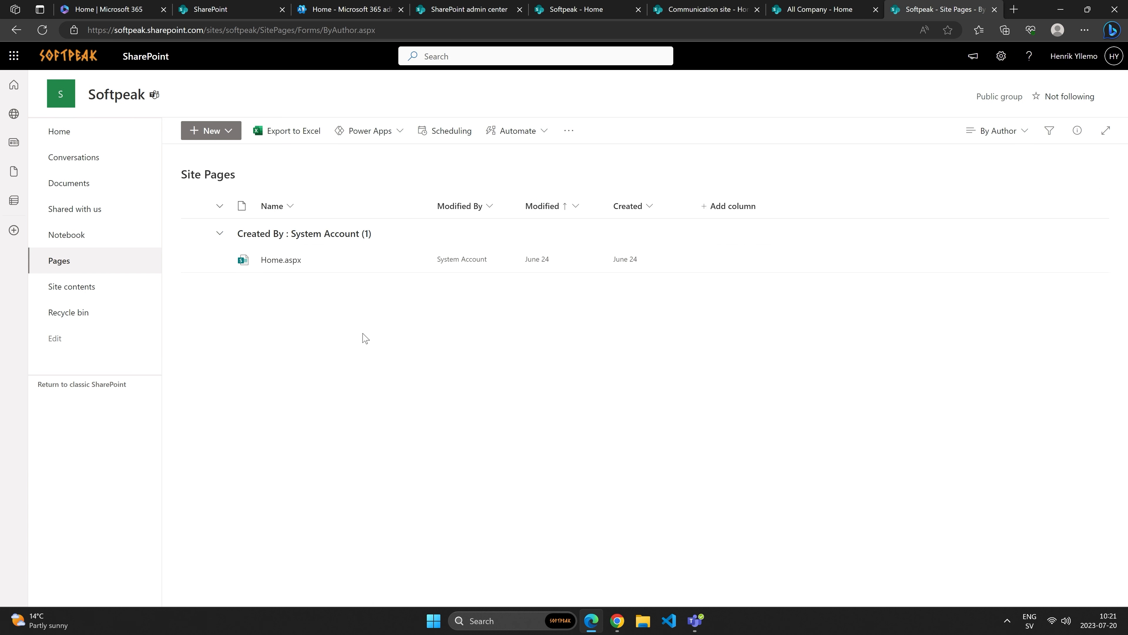
pyautogui.click(282, 262)
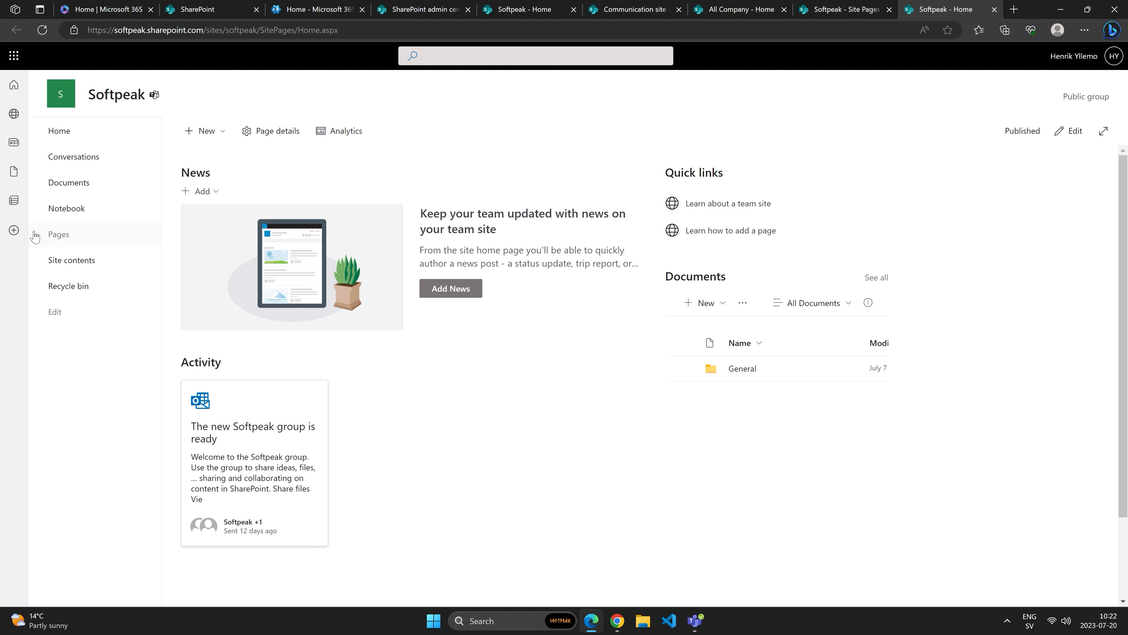
pyautogui.click(15, 239)
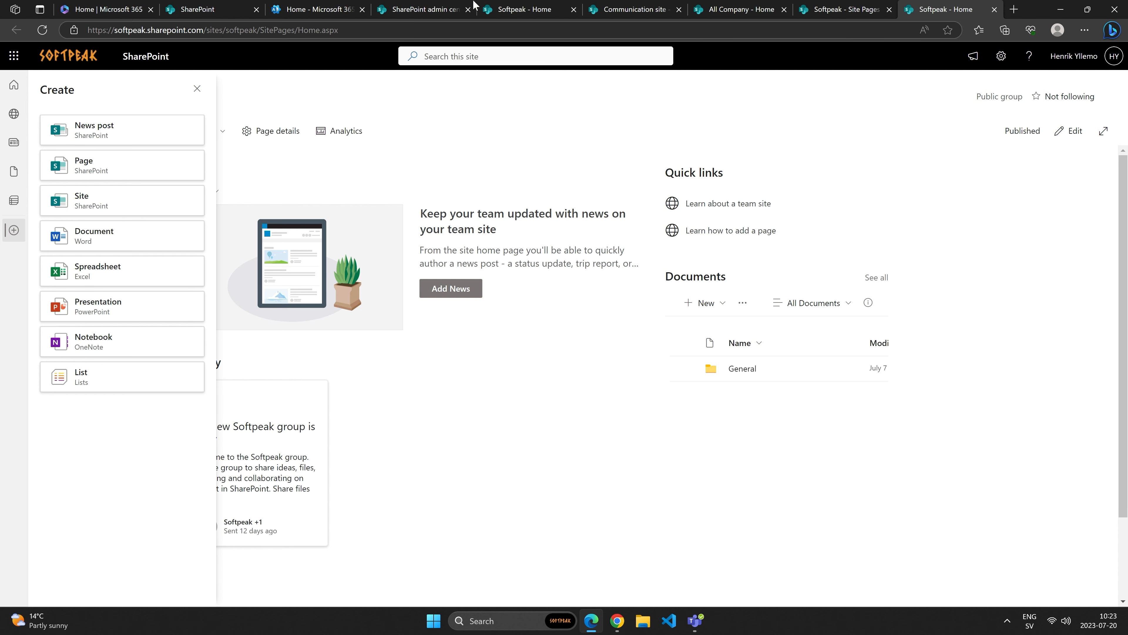
# Step: Return to the SharePoint admin center, close the Softpeak site details and clear the site's selection
pyautogui.click(439, 12)
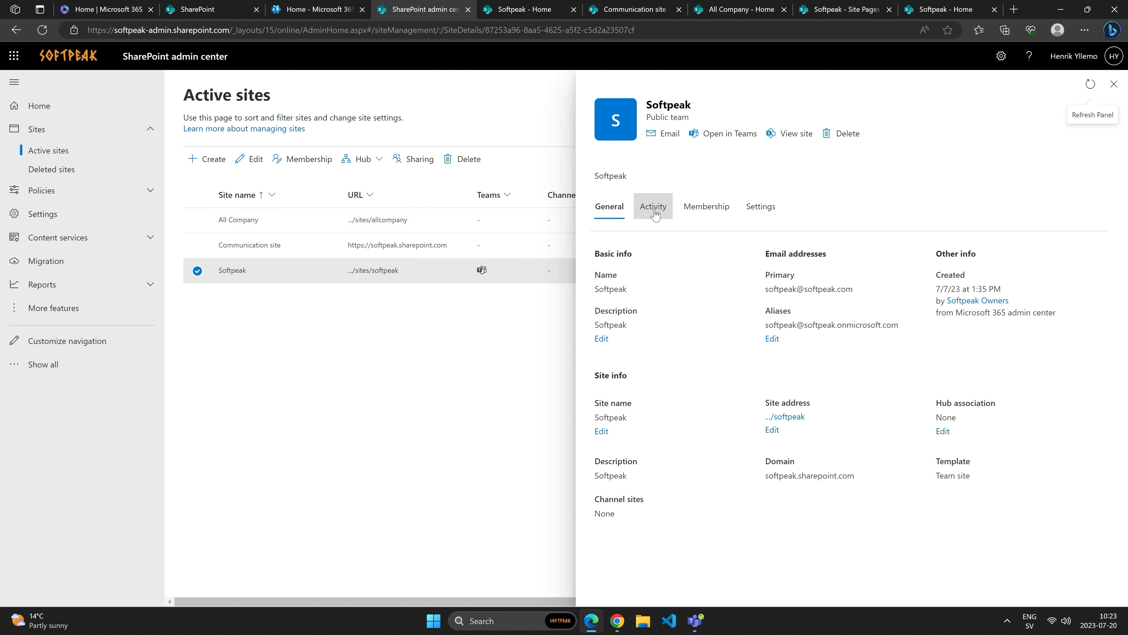
pyautogui.click(1113, 86)
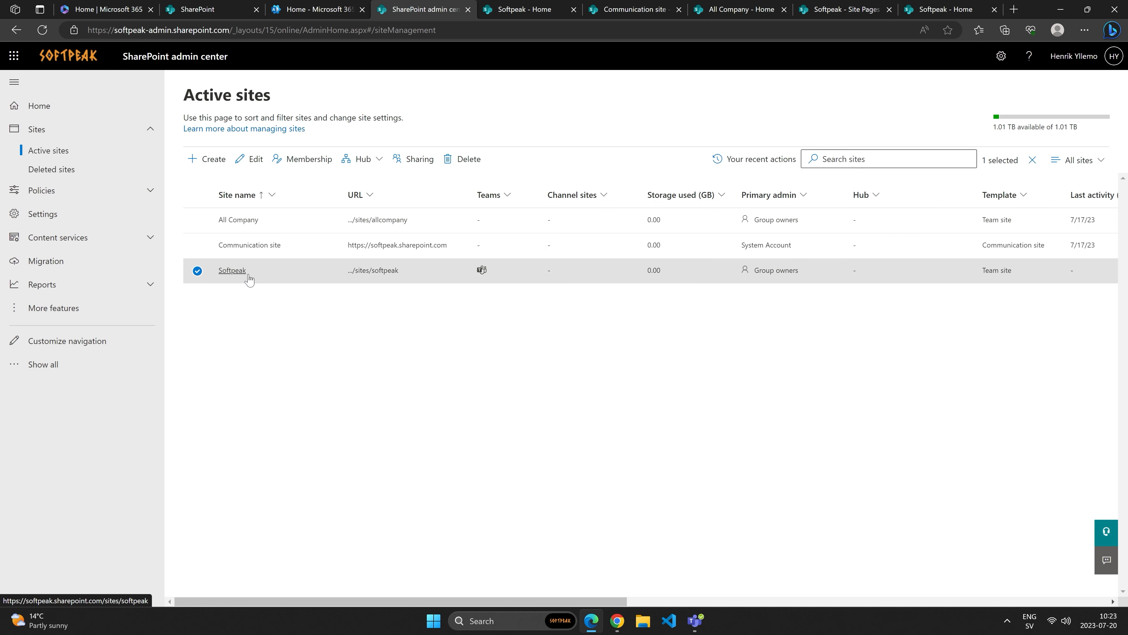
pyautogui.click(197, 270)
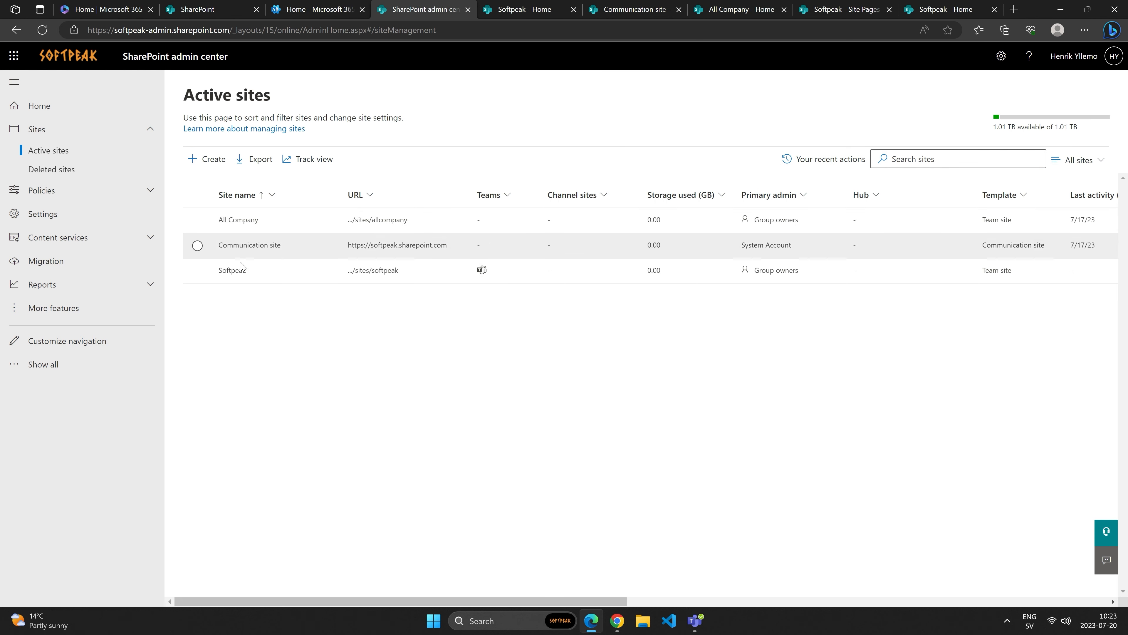
# Step: Review the Softpeak site's general, activity, membership and settings details from the active sites list, and close them
pyautogui.click(233, 271)
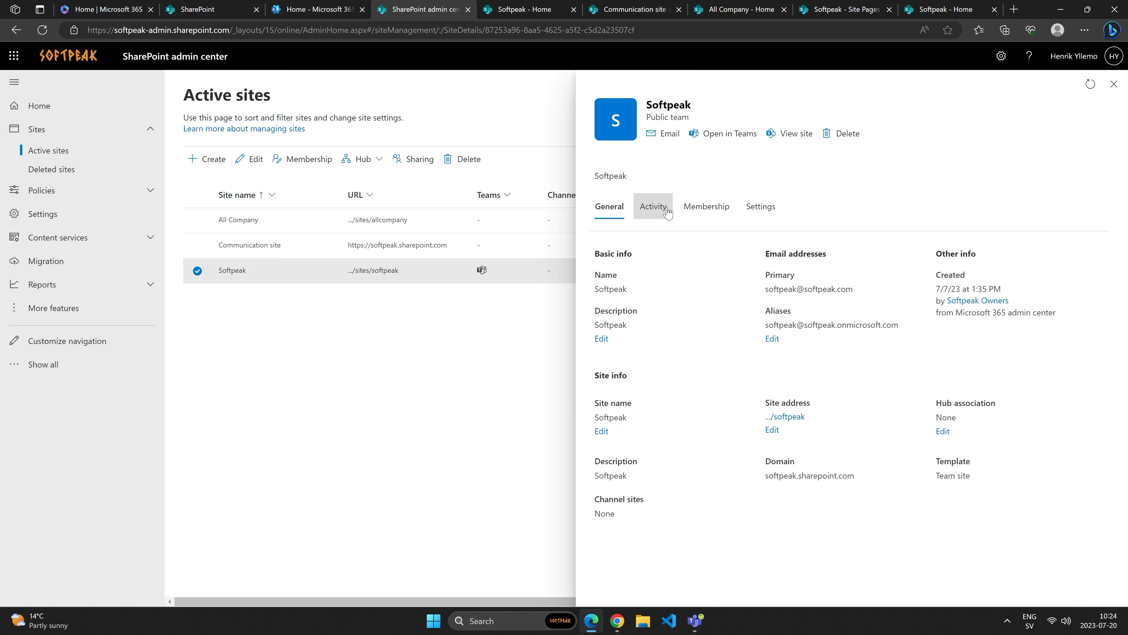
pyautogui.click(652, 207)
pyautogui.click(706, 213)
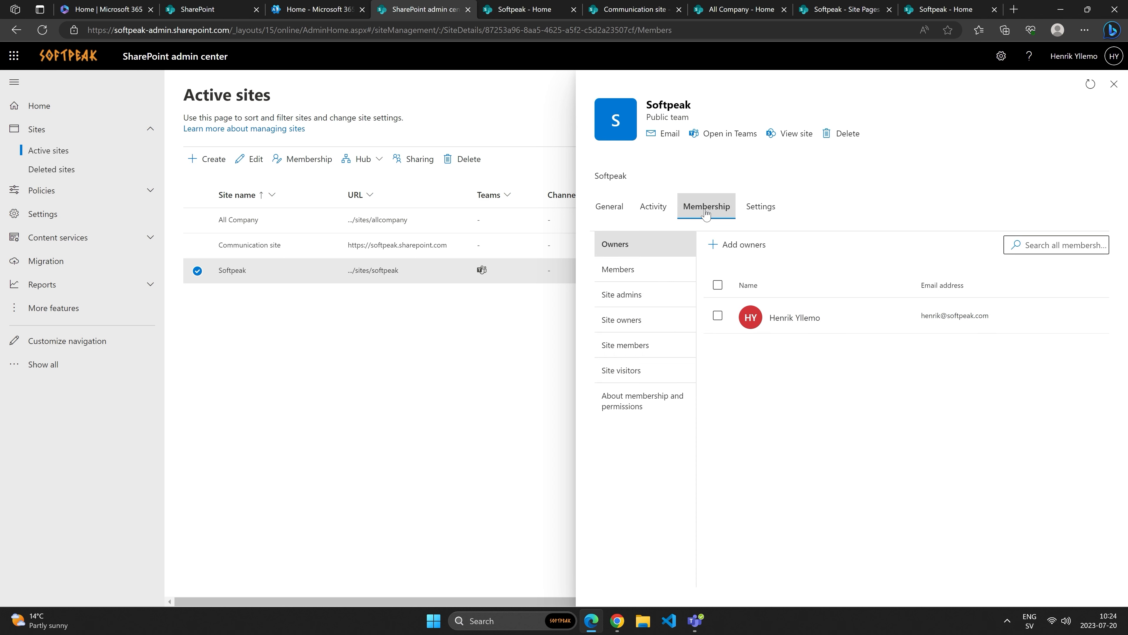
pyautogui.click(761, 209)
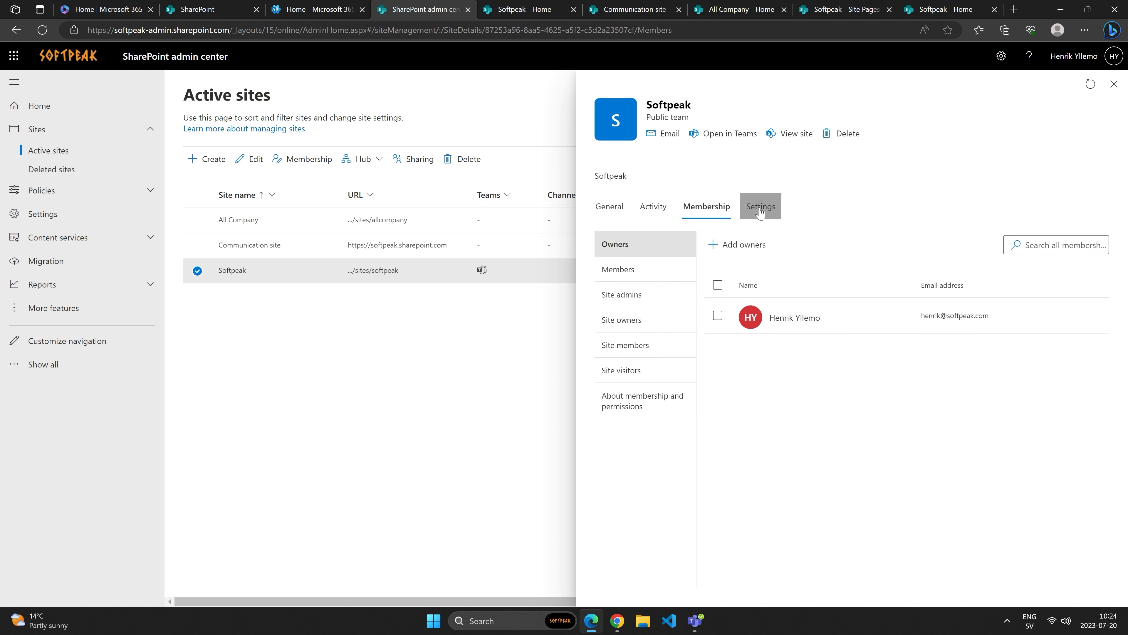
pyautogui.click(707, 208)
pyautogui.click(661, 210)
pyautogui.click(610, 207)
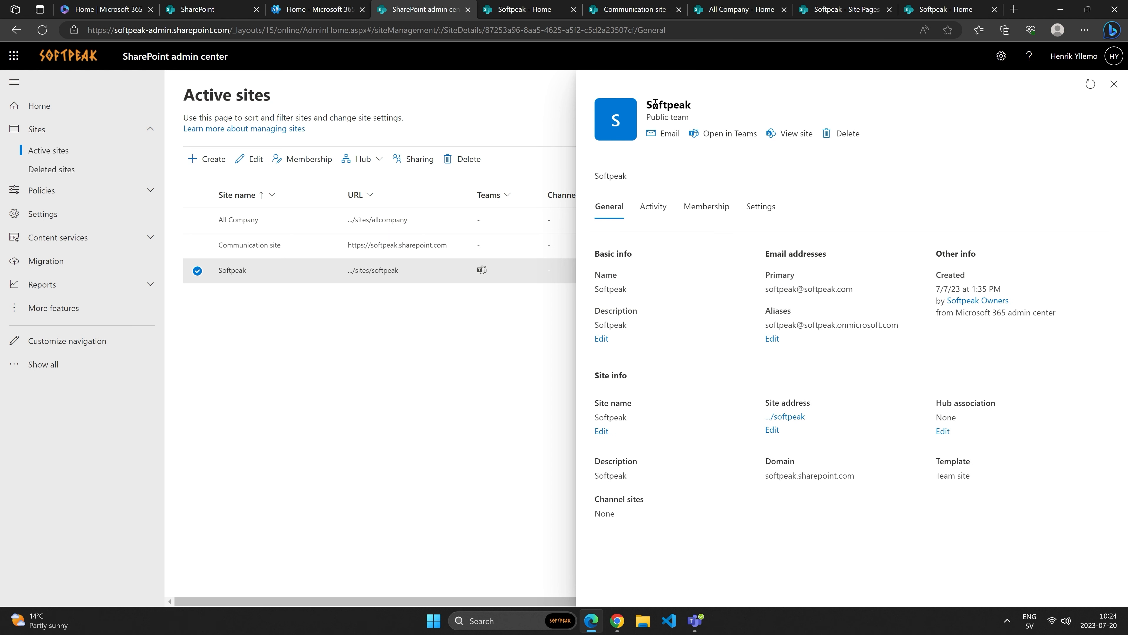
pyautogui.click(1119, 87)
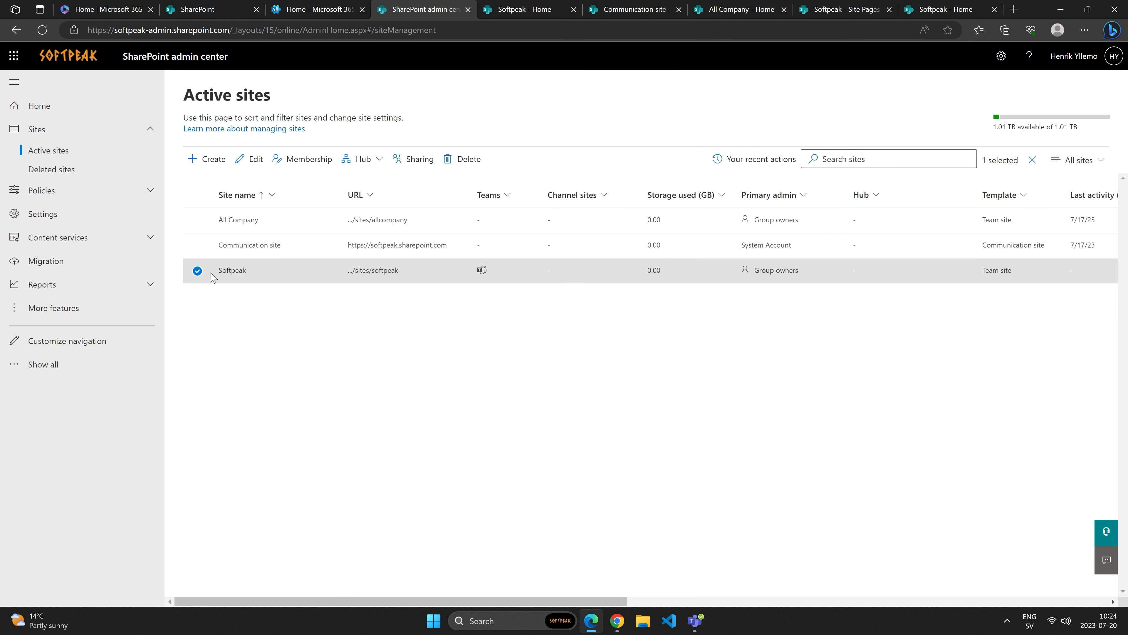
# Step: Select only the Communication site, view its hub options, and clear the selection without registering or associating a hub
pyautogui.click(198, 271)
pyautogui.click(197, 245)
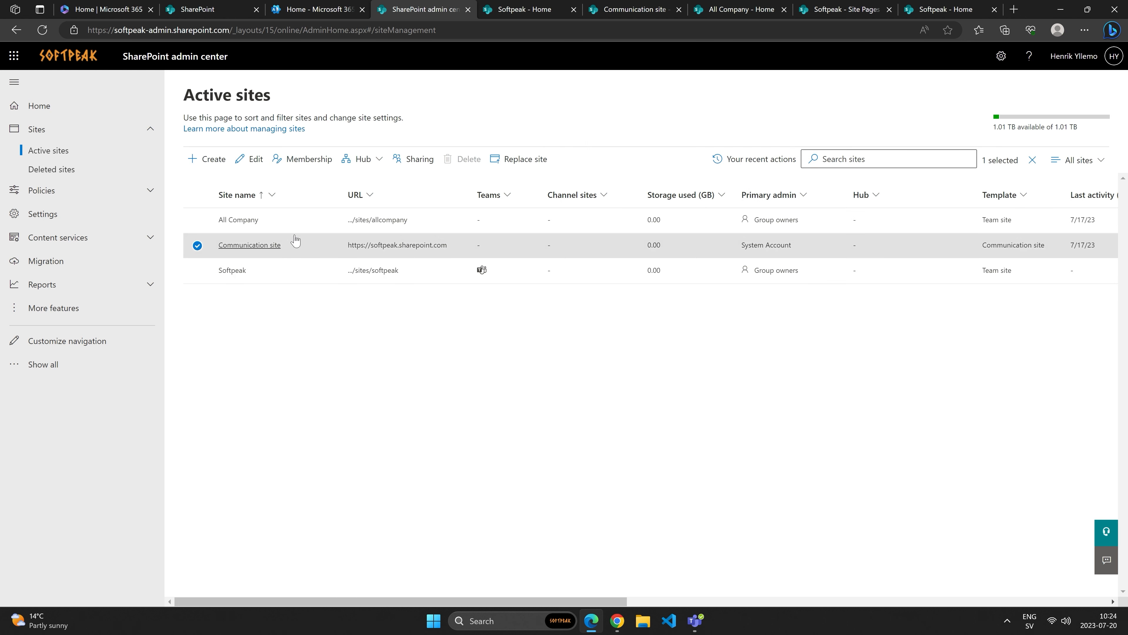
pyautogui.click(375, 167)
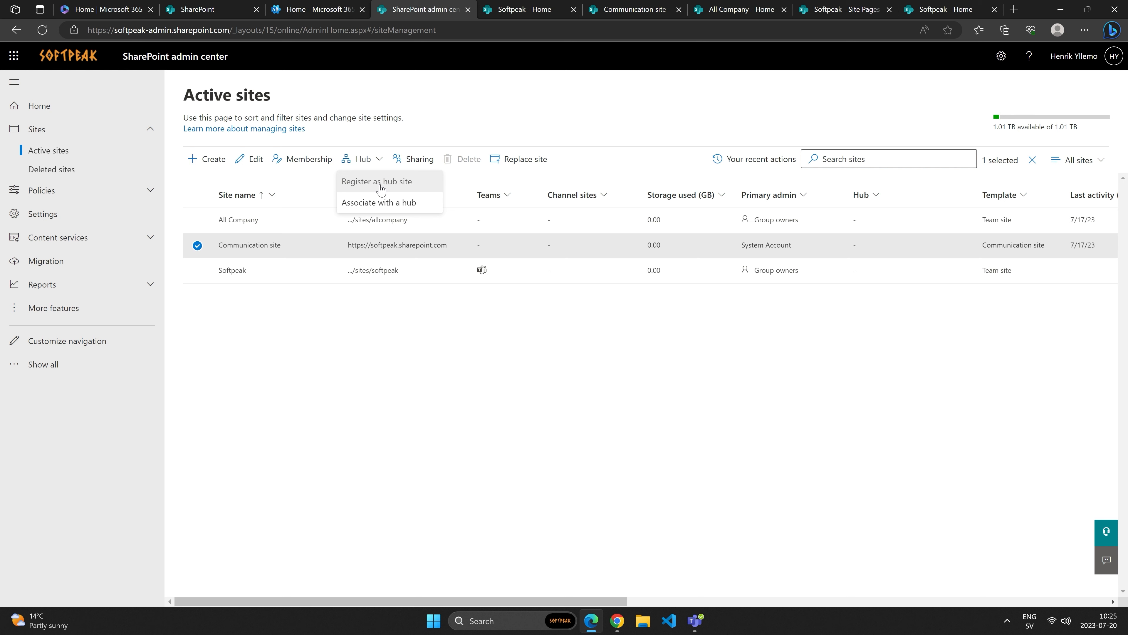
pyautogui.press('Escape')
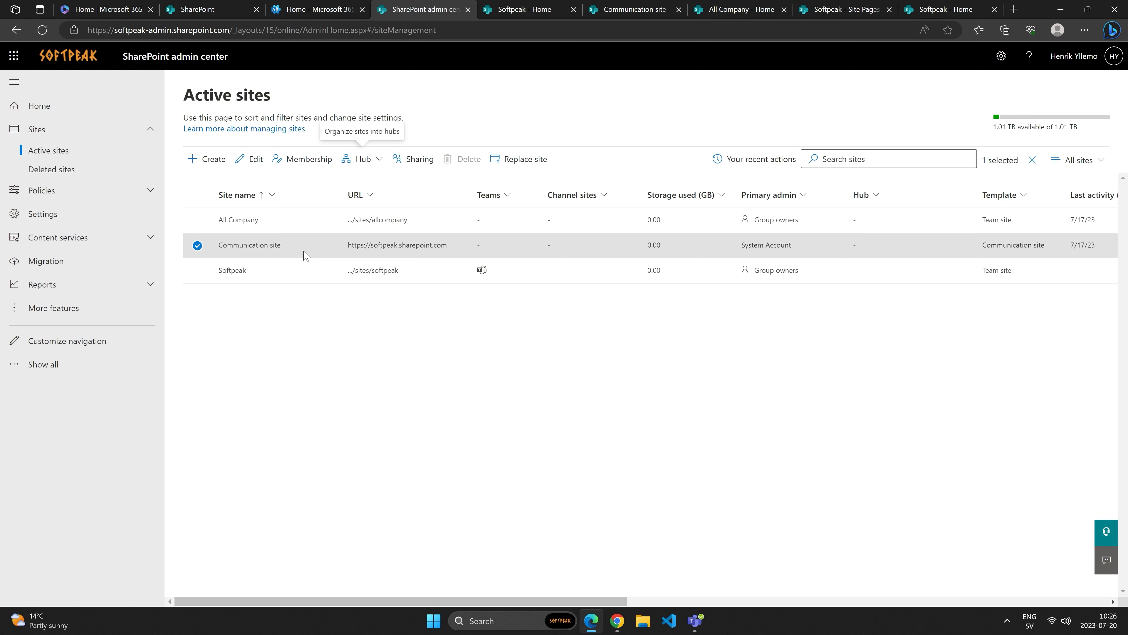
pyautogui.click(197, 245)
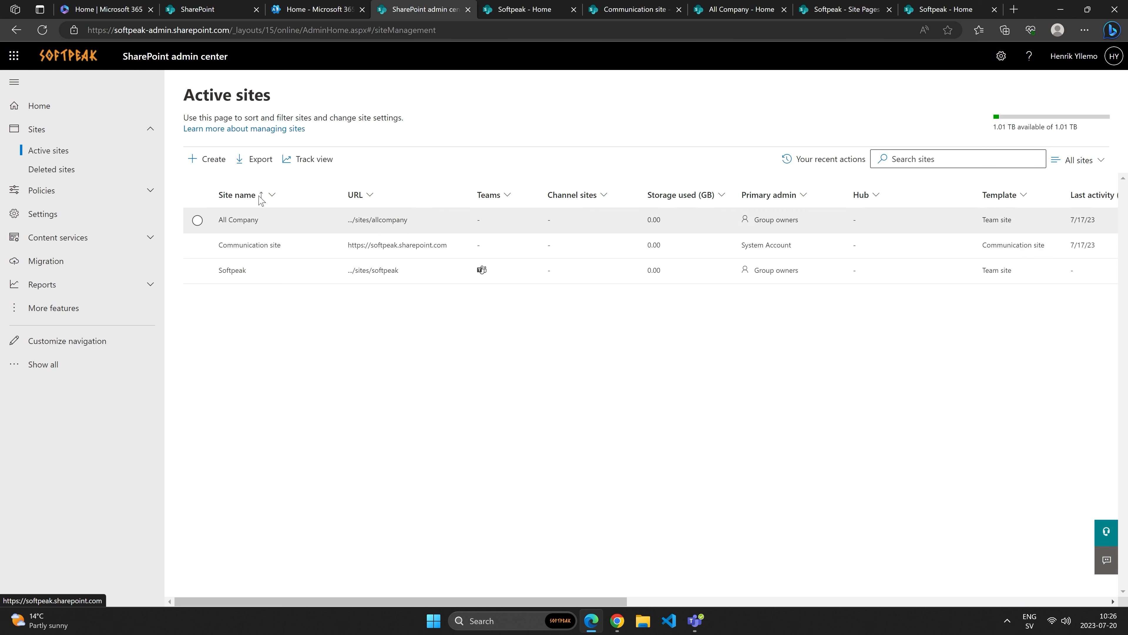
# Step: Start creating a communication site and name it Intranet
pyautogui.click(213, 164)
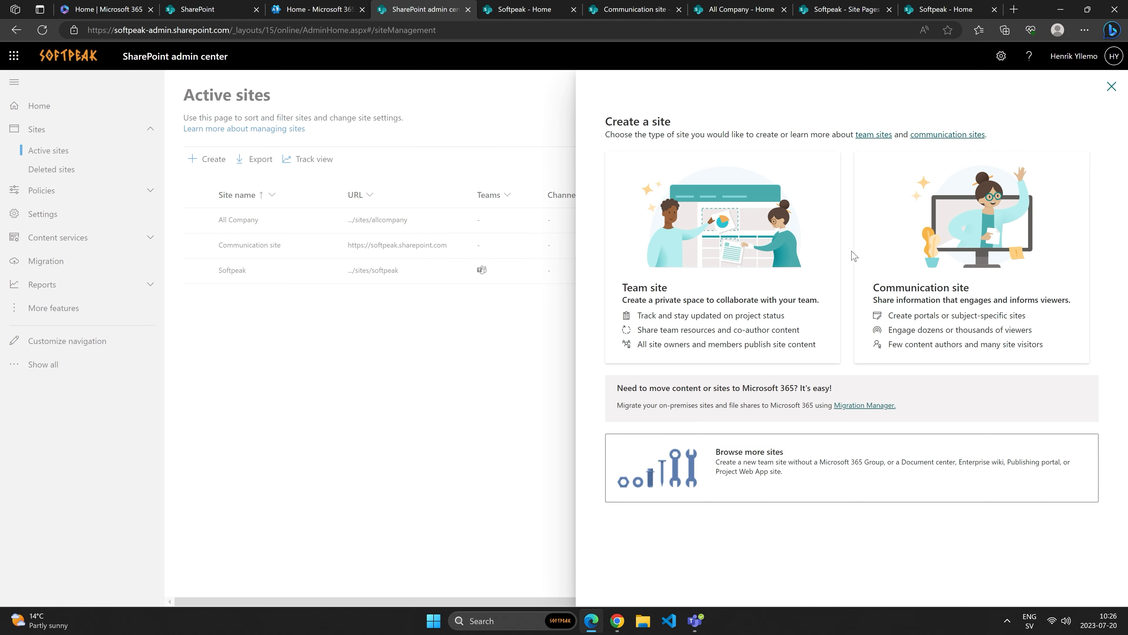
pyautogui.click(910, 278)
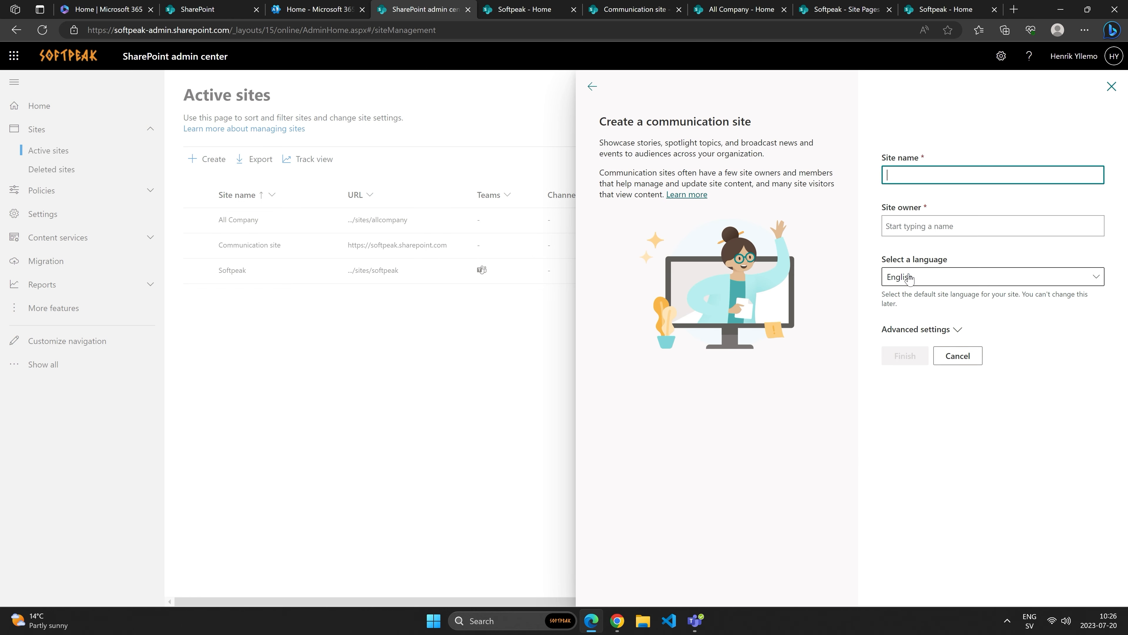
pyautogui.write('Intranet')
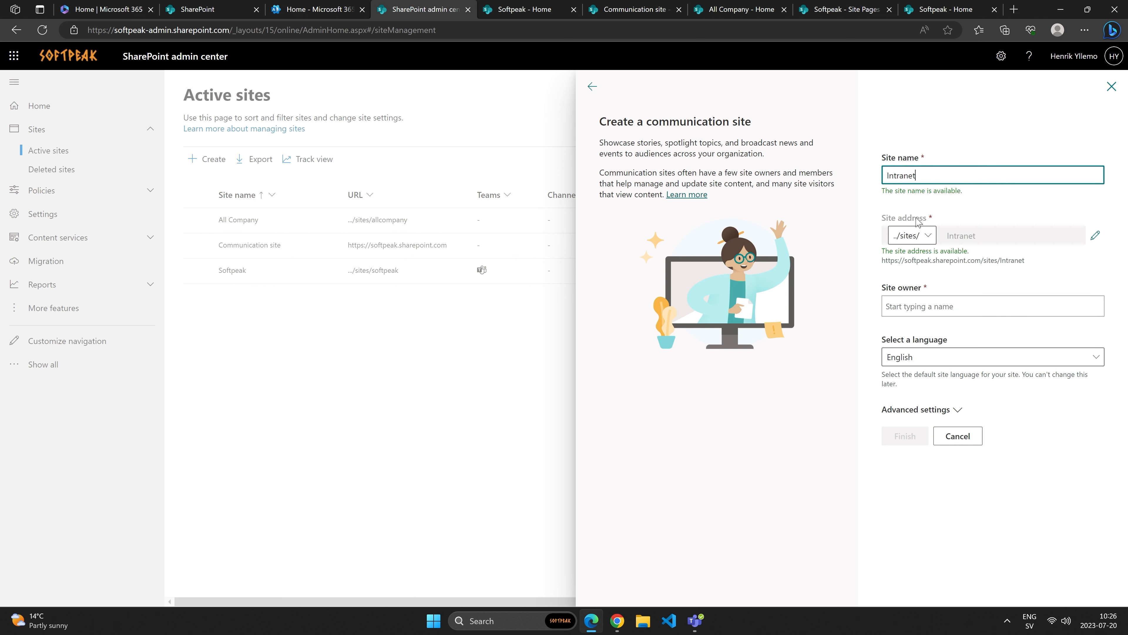
# Step: Examine the site address path options, keep ../sites/, and inspect the parts of the resulting Intranet URL
pyautogui.click(931, 237)
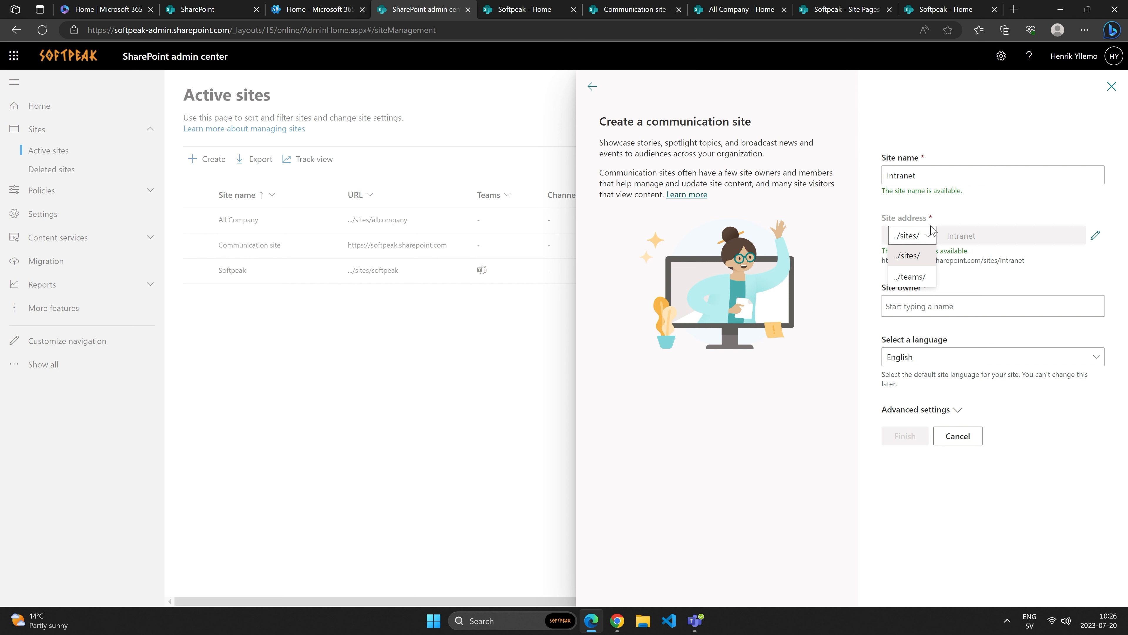
pyautogui.click(932, 238)
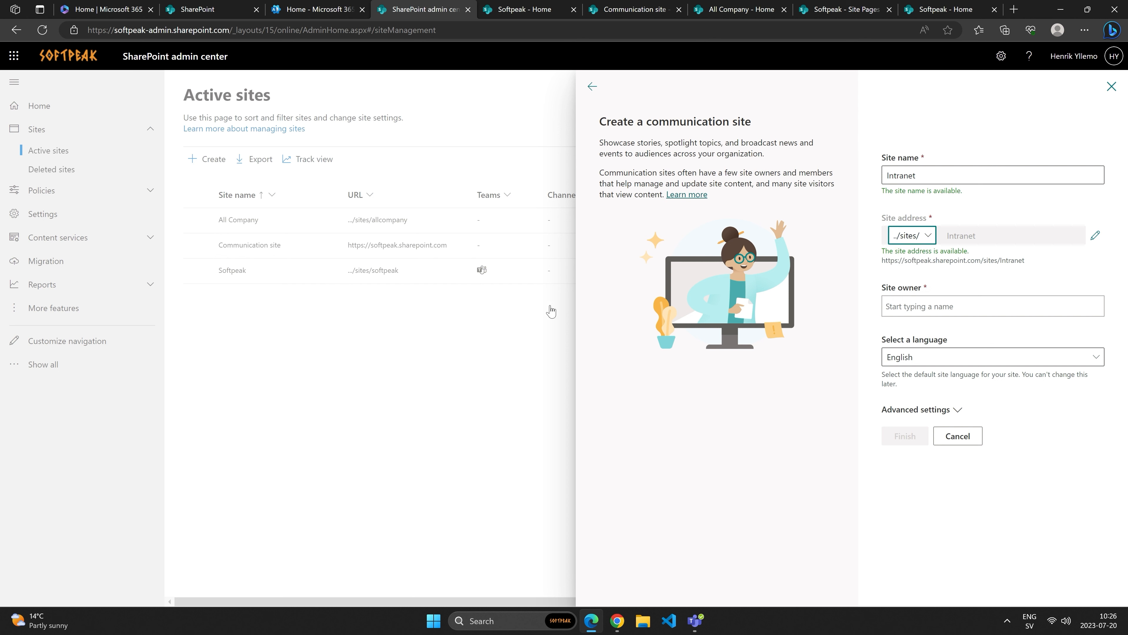
pyautogui.moveTo(1021, 260); pyautogui.dragTo(905, 262)
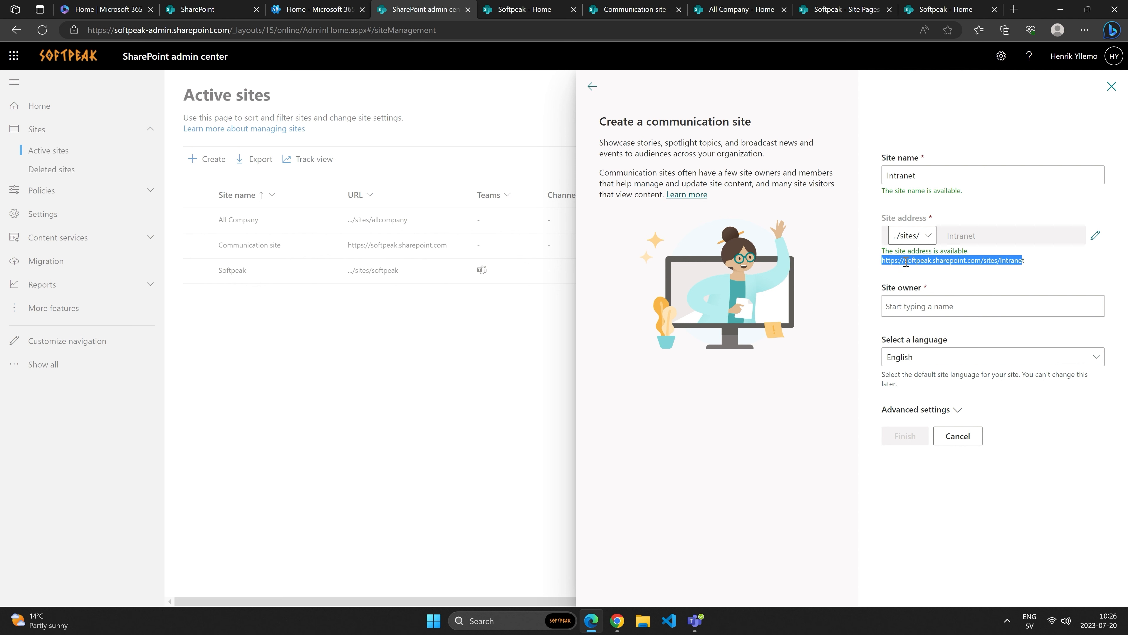
pyautogui.click(1007, 260)
pyautogui.doubleClick(1018, 261)
pyautogui.click(1027, 261)
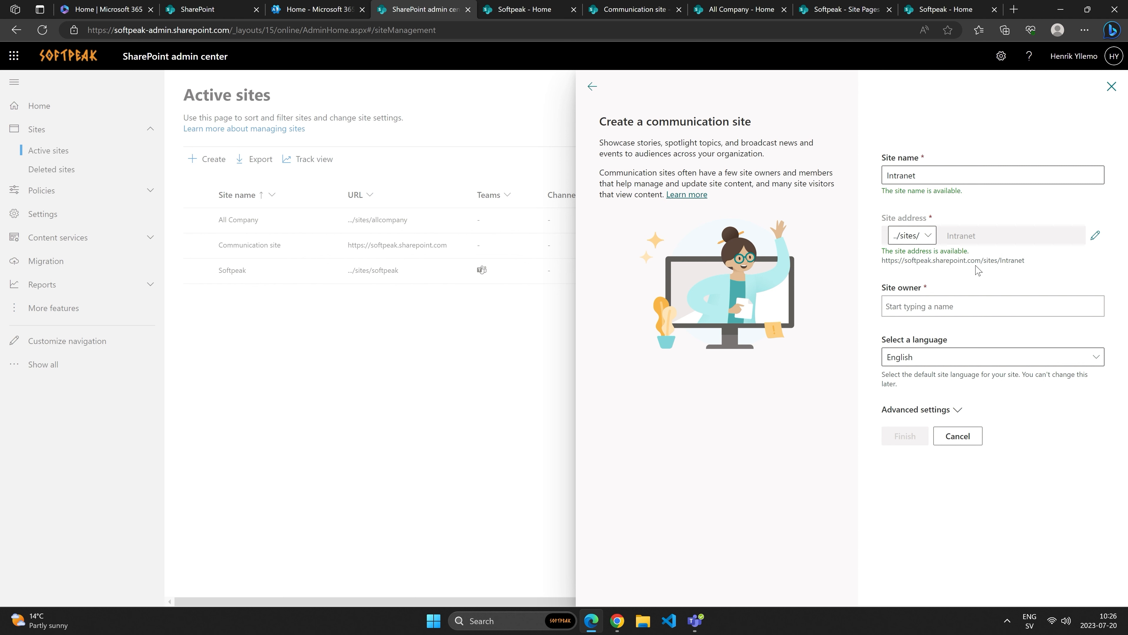
pyautogui.moveTo(912, 261); pyautogui.dragTo(979, 261)
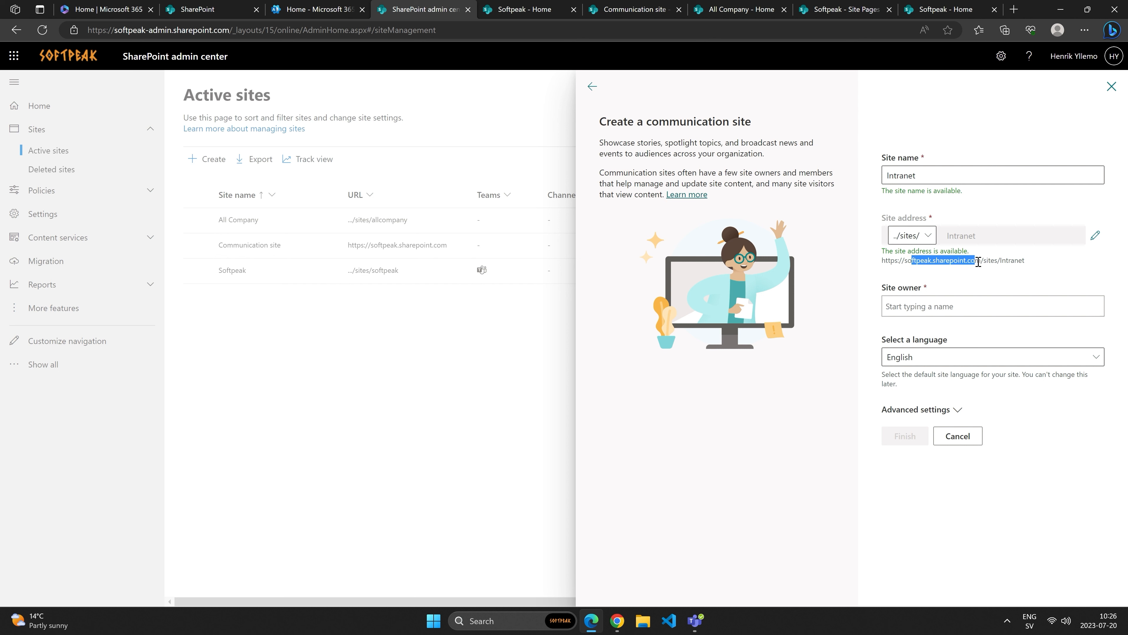
pyautogui.click(989, 261)
pyautogui.doubleClick(1010, 261)
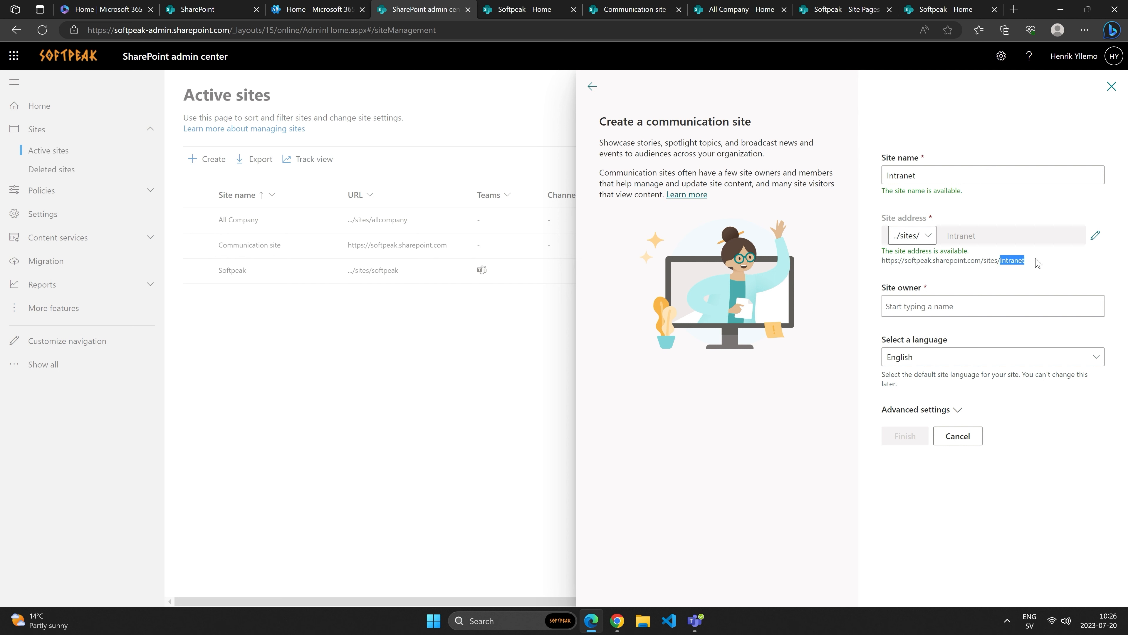
pyautogui.click(1041, 263)
# Step: Assign the site owner by name, review the advanced settings, and finish creating the Intranet site with the default options
pyautogui.click(952, 305)
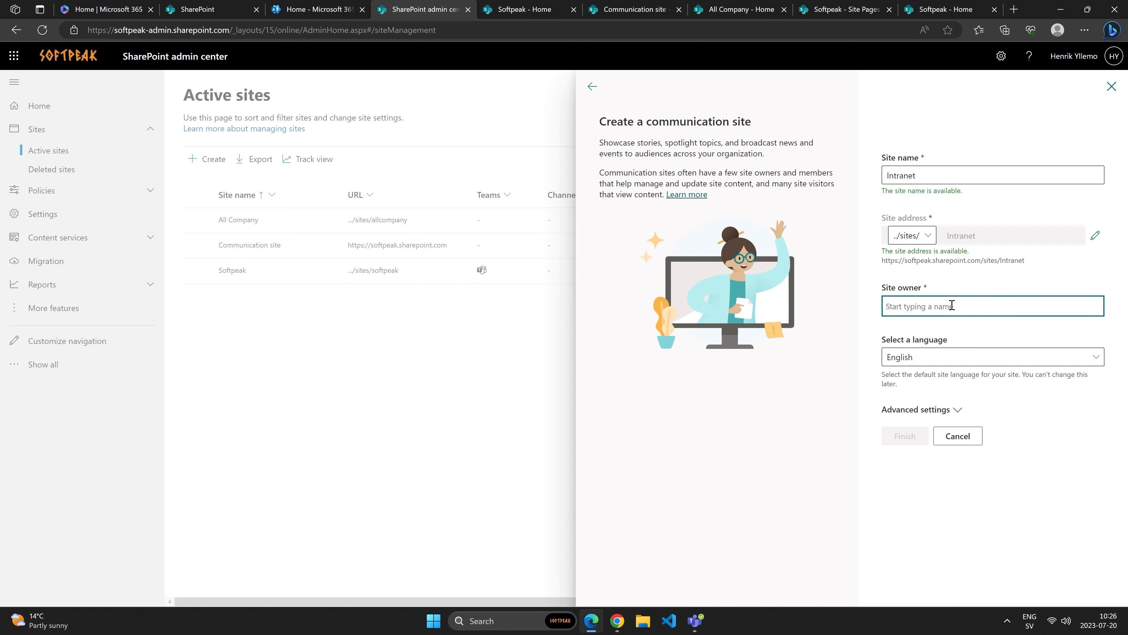
pyautogui.write('henrik')
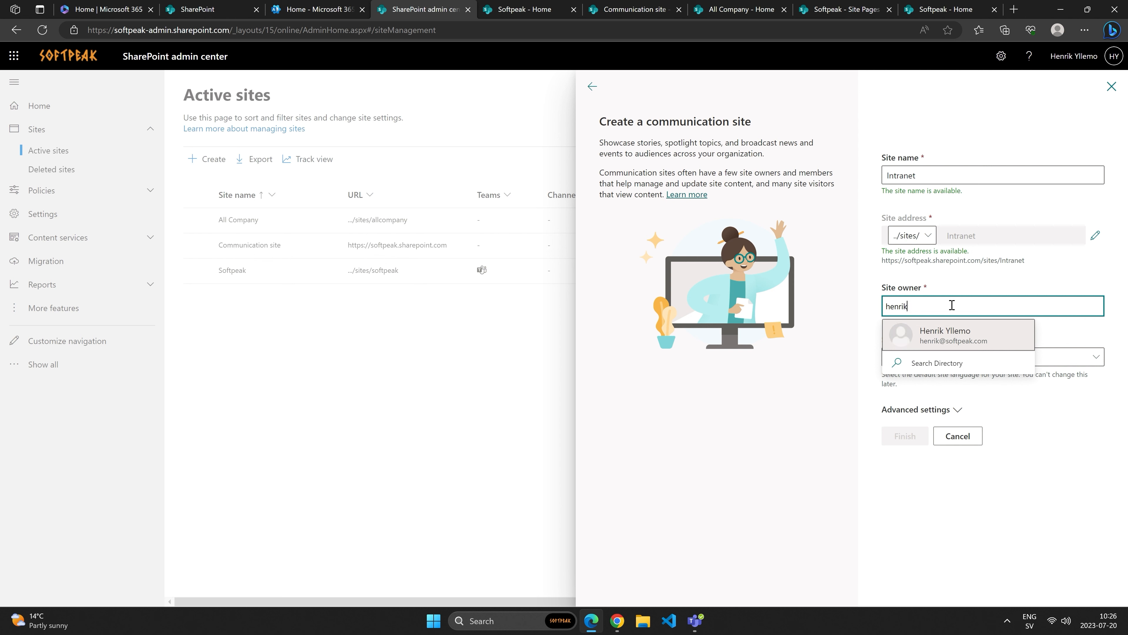
pyautogui.click(943, 336)
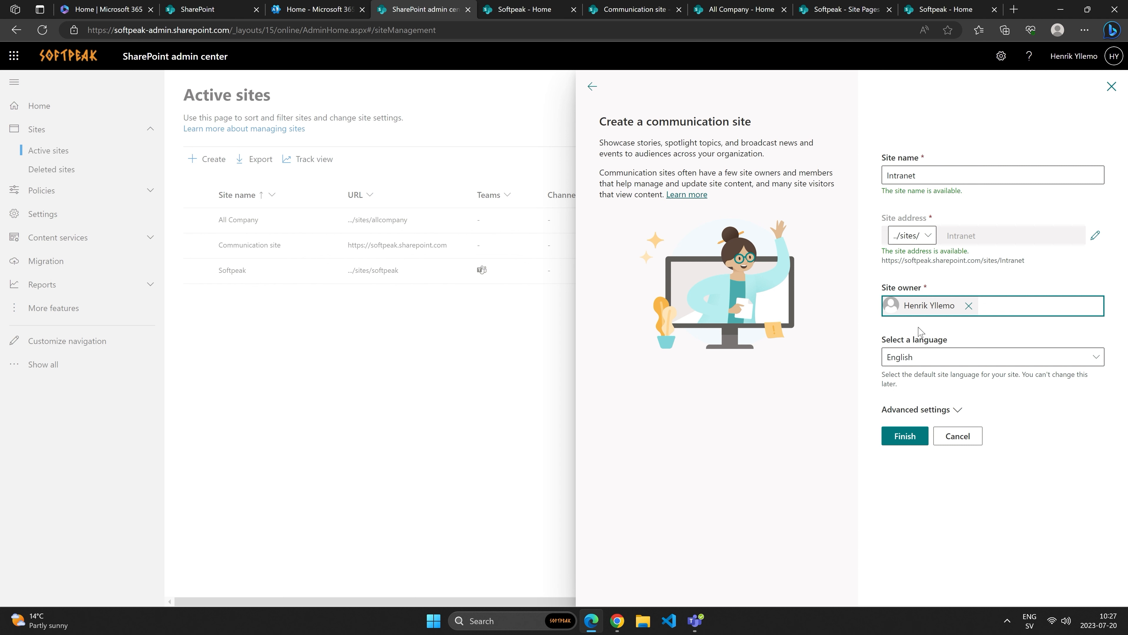
pyautogui.click(956, 412)
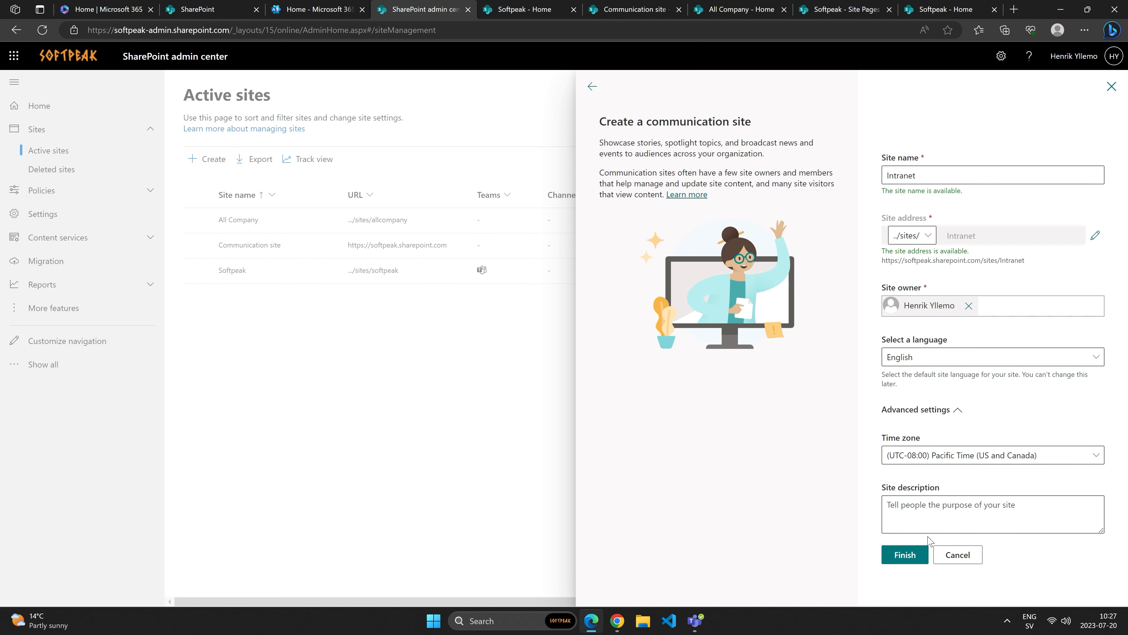
pyautogui.click(922, 554)
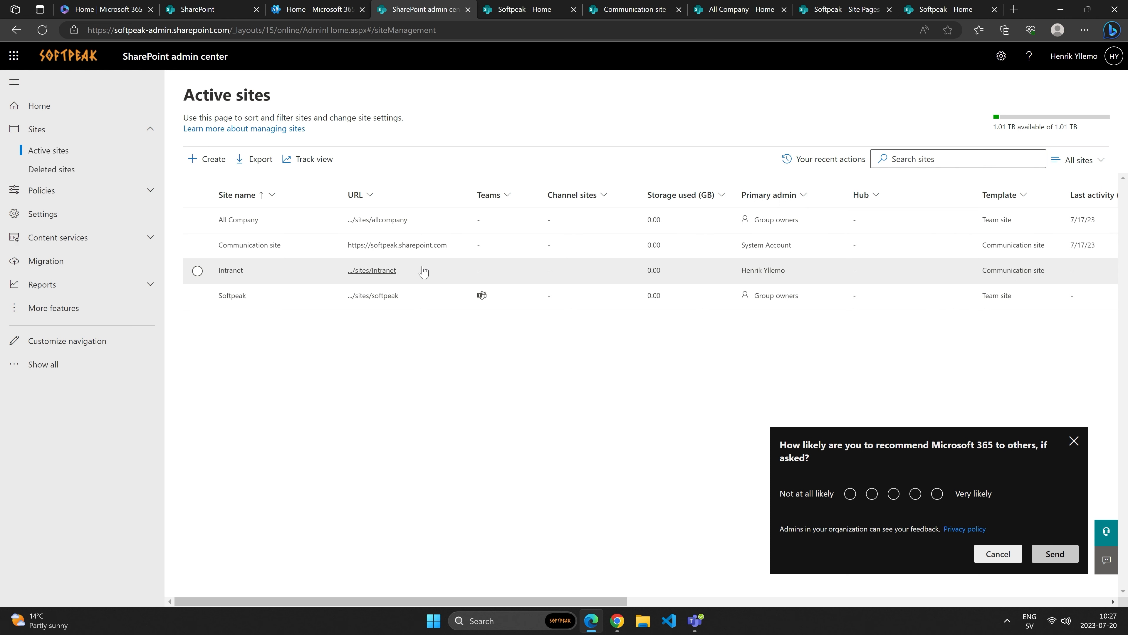
# Step: Open the new Intranet site and browse the site templates provided by Microsoft
pyautogui.click(386, 272)
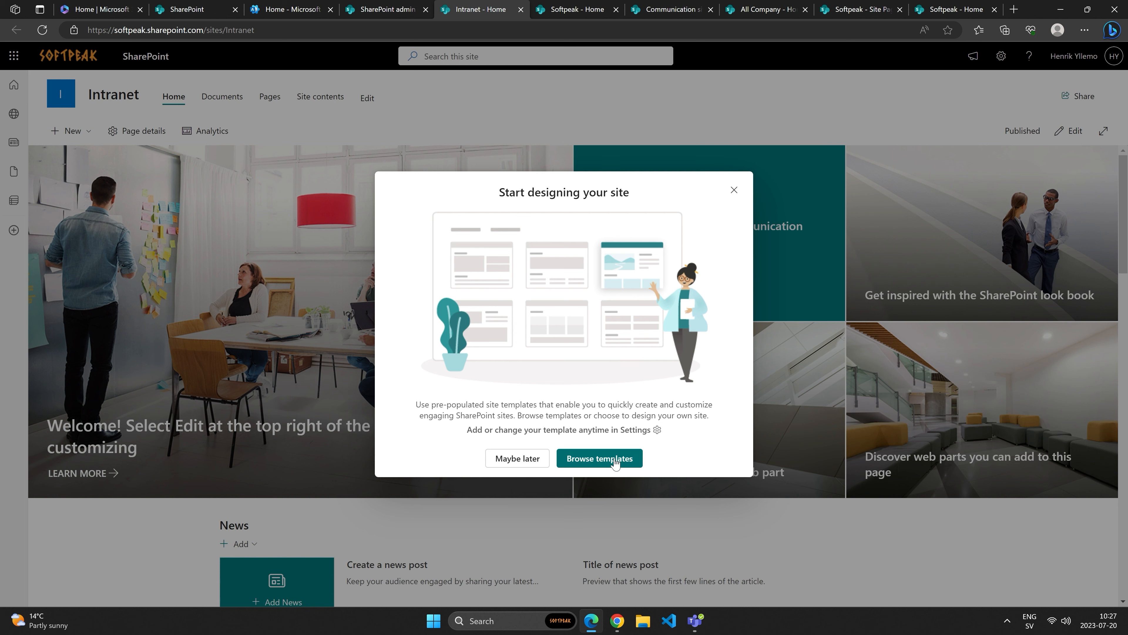
pyautogui.click(615, 463)
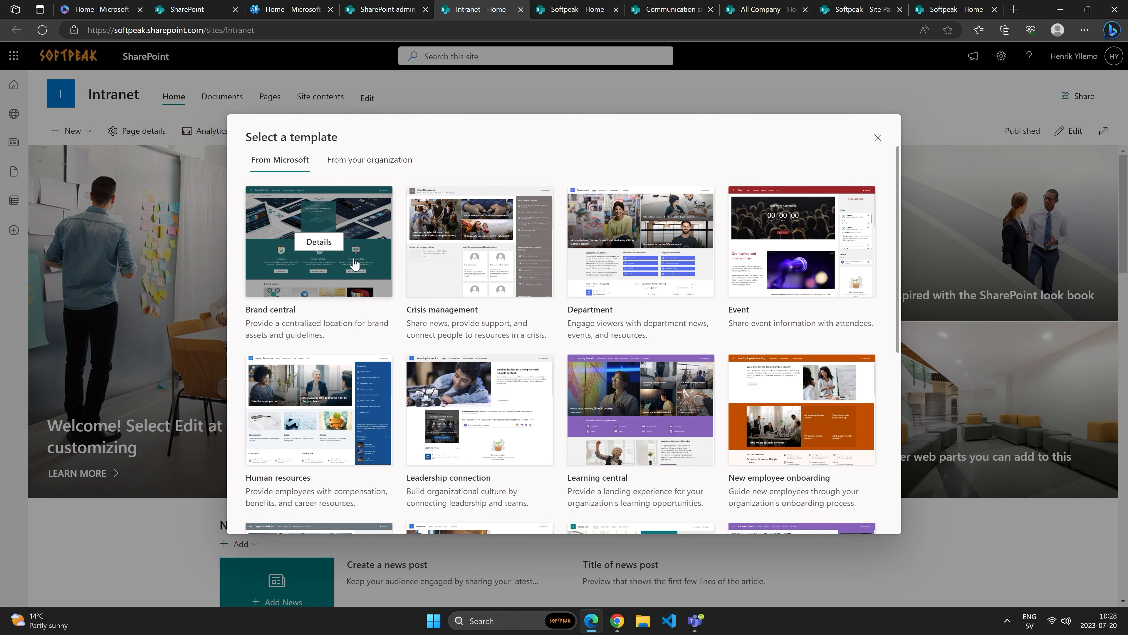
pyautogui.scroll(-3, 725, 276)
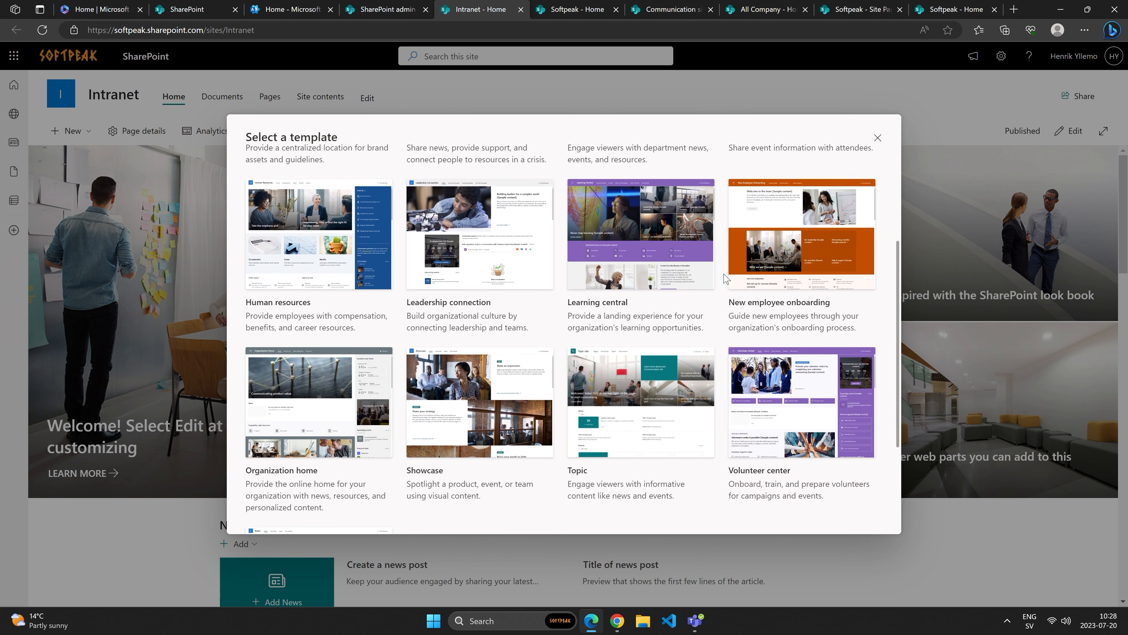
pyautogui.scroll(-3, 725, 275)
pyautogui.scroll(1, 479, 411)
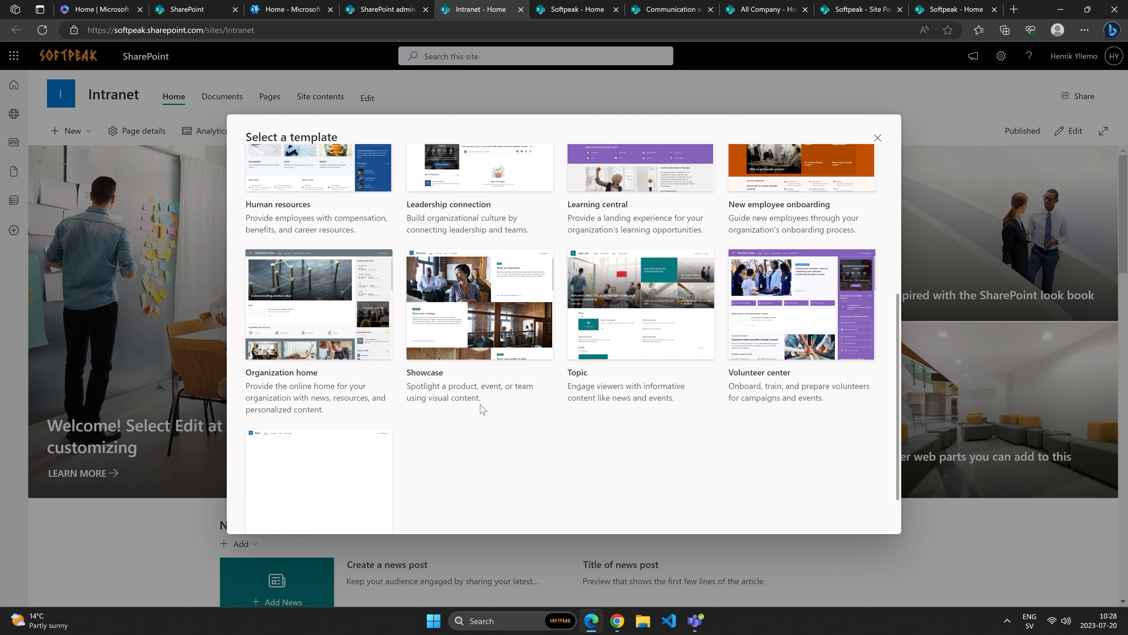
pyautogui.scroll(5, 483, 409)
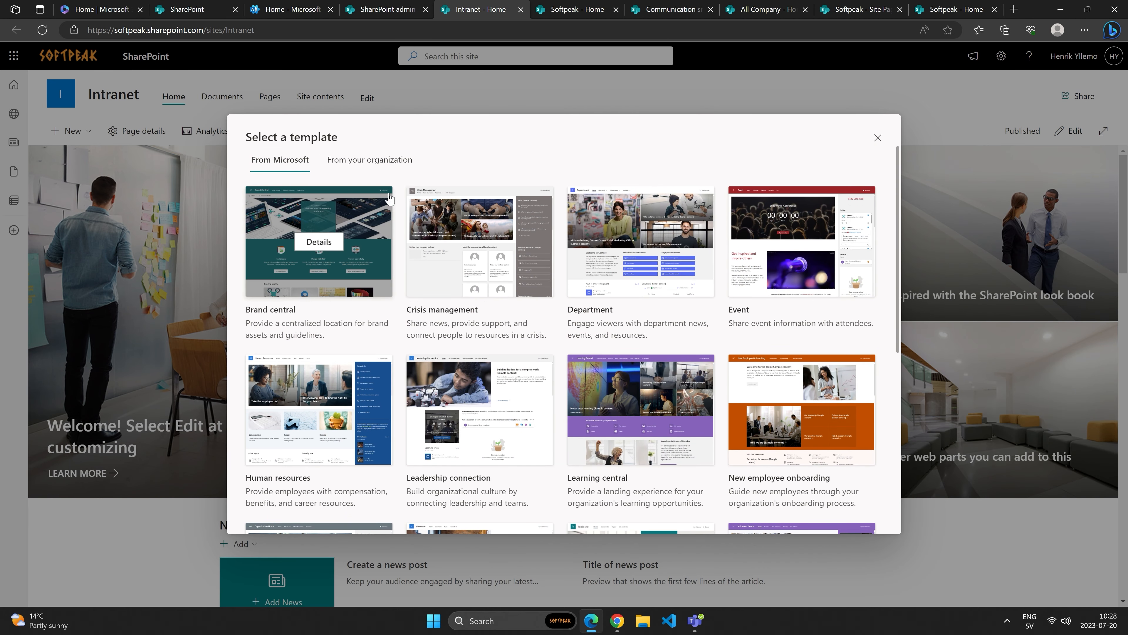
# Step: Check the templates from your organization, return to the Microsoft ones, and close the template picker without applying any
pyautogui.click(389, 161)
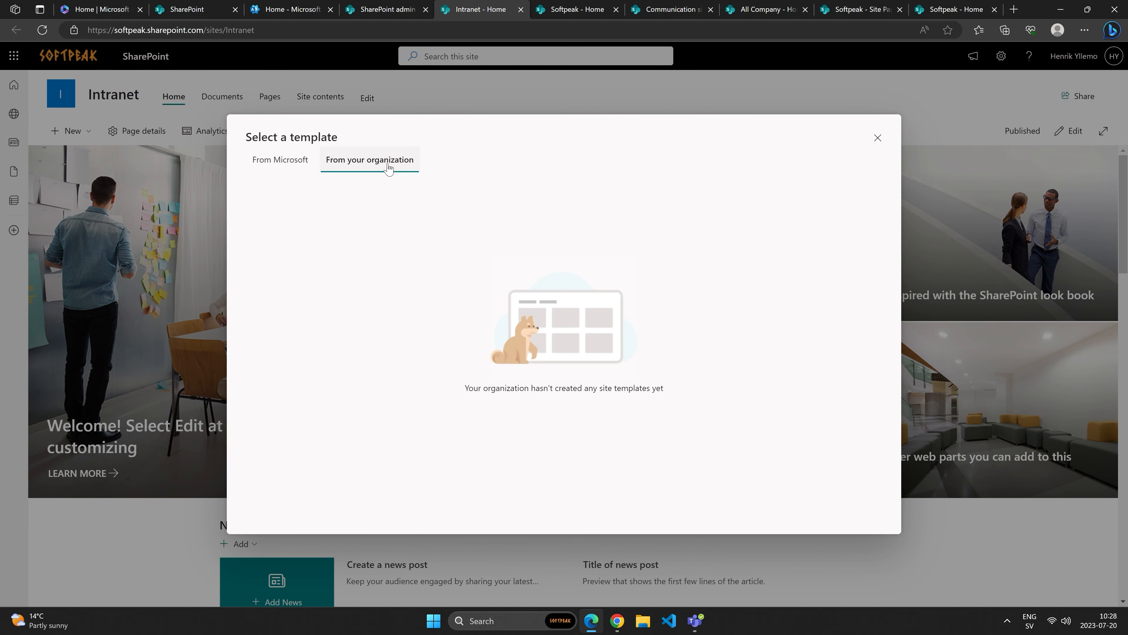
pyautogui.click(291, 163)
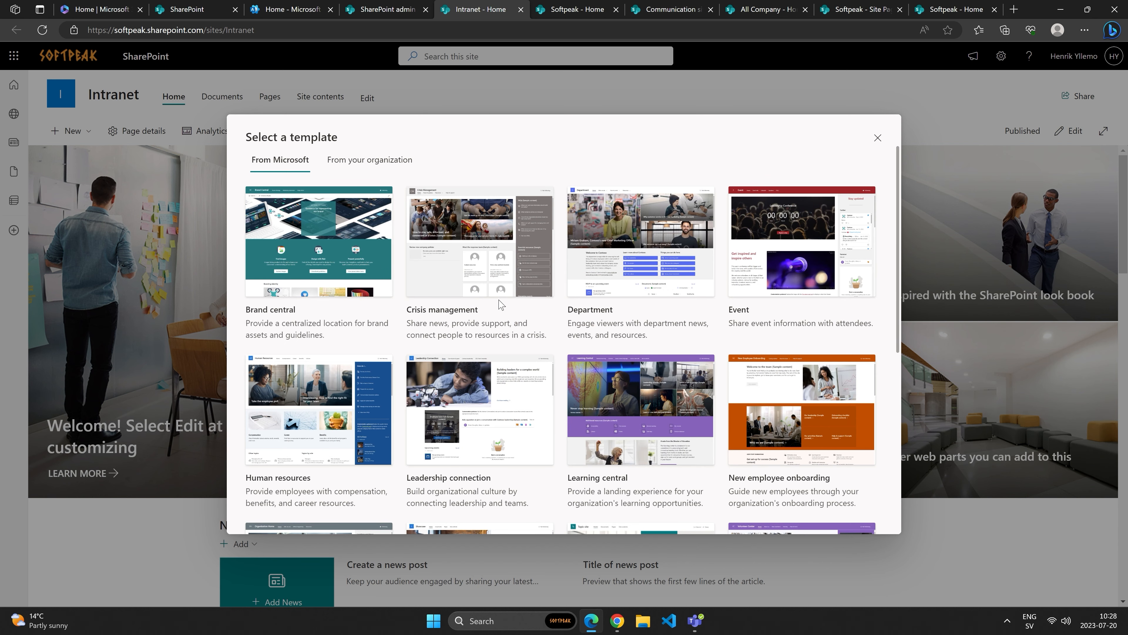
pyautogui.moveTo(509, 274)
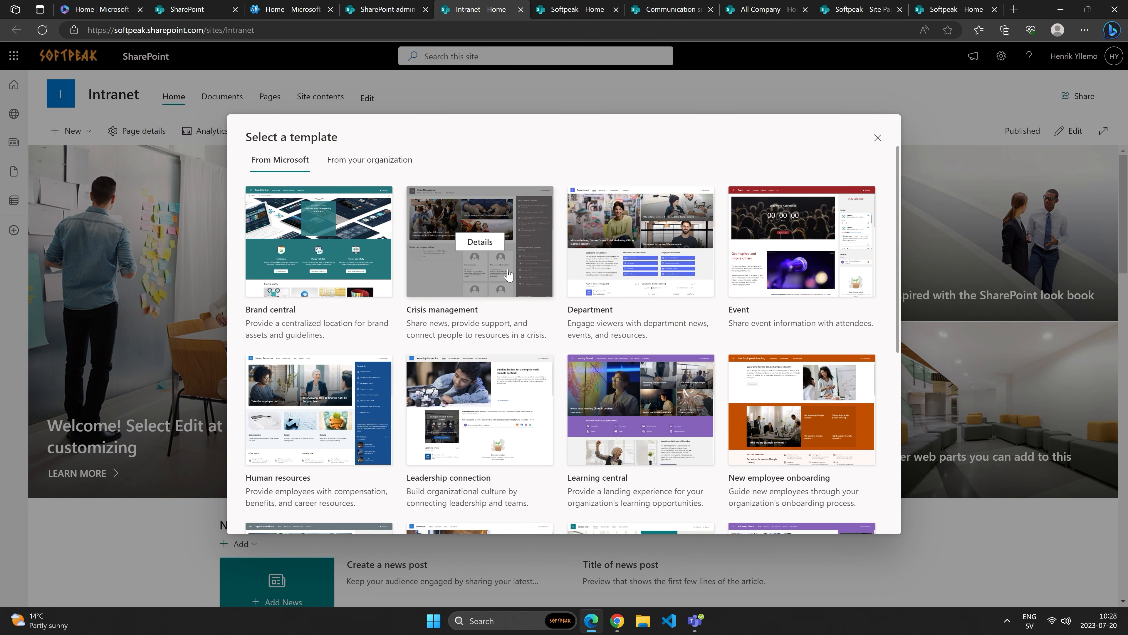
pyautogui.moveTo(595, 275)
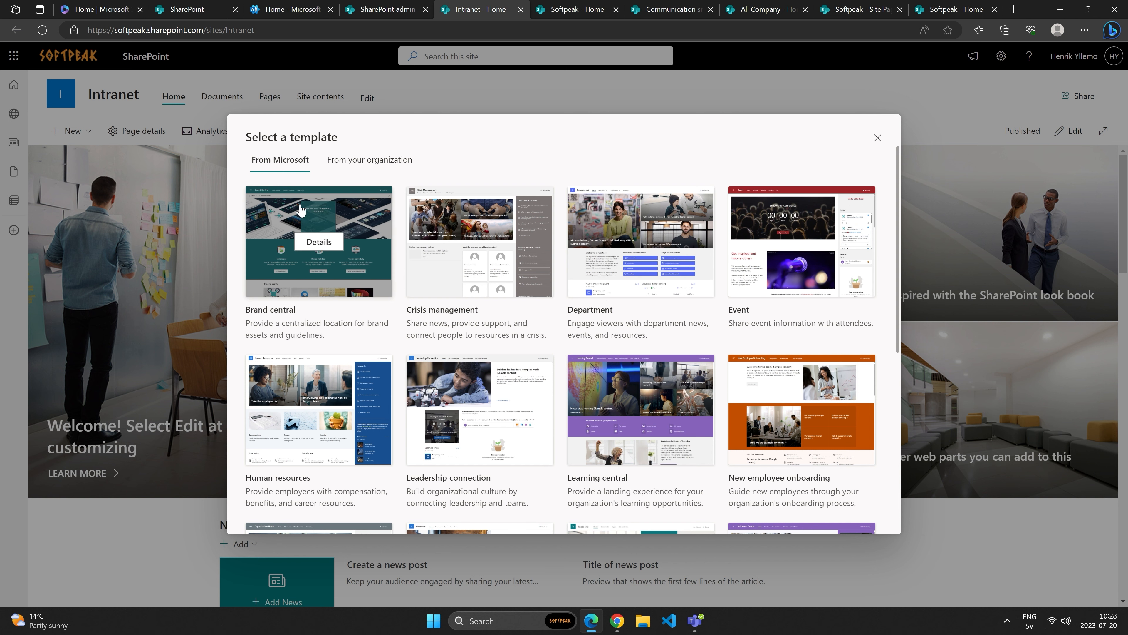
pyautogui.click(878, 139)
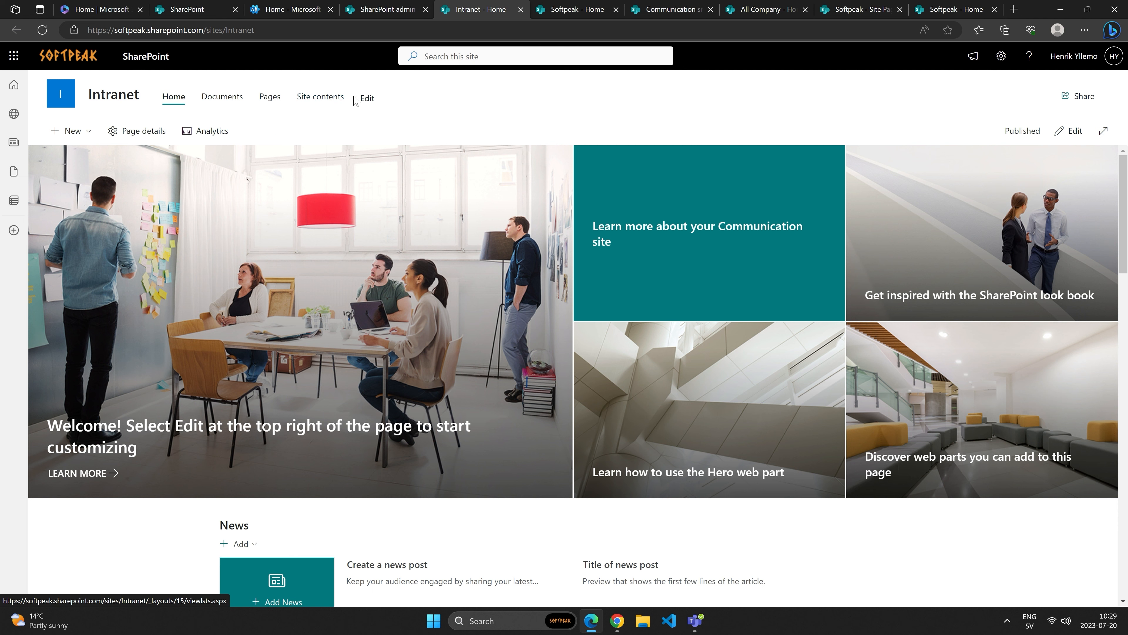
# Step: Review the Intranet site's navigation entries in editing mode and leave without saving changes
pyautogui.click(368, 99)
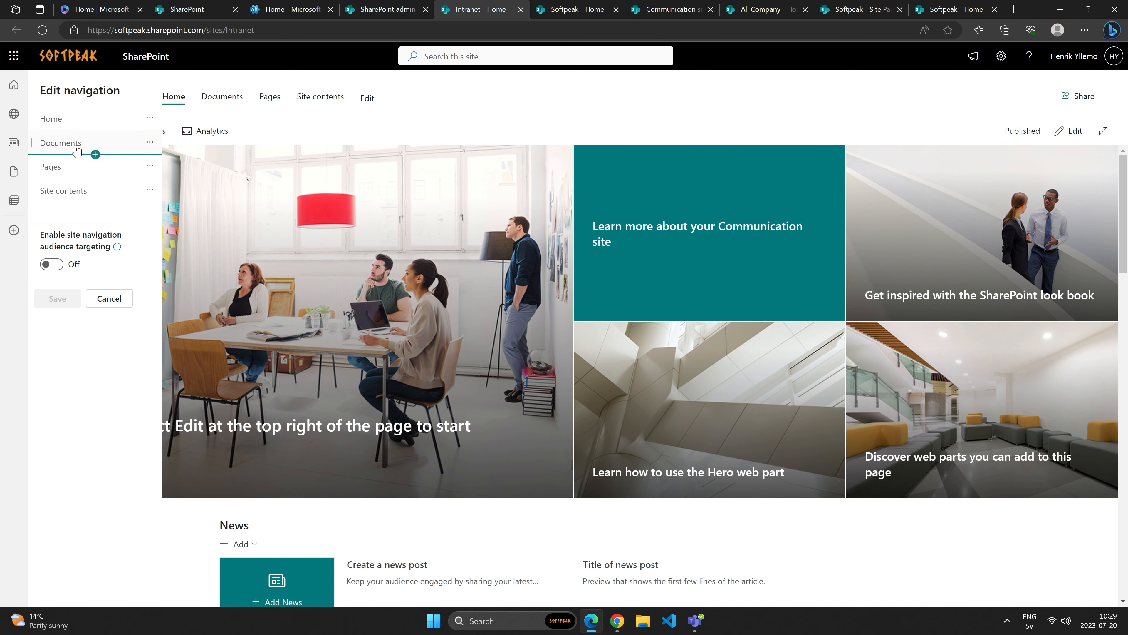
pyautogui.click(108, 298)
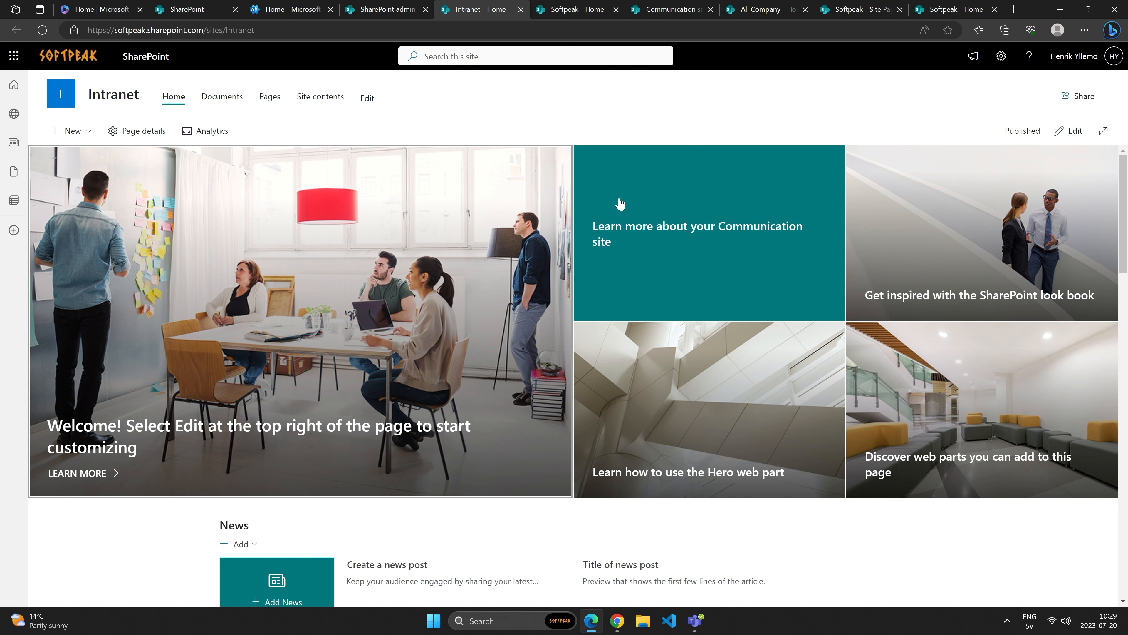
# Step: Edit the home page, try the Two columns and One-third left layouts on the Hero section, and set it to One column
pyautogui.click(1075, 131)
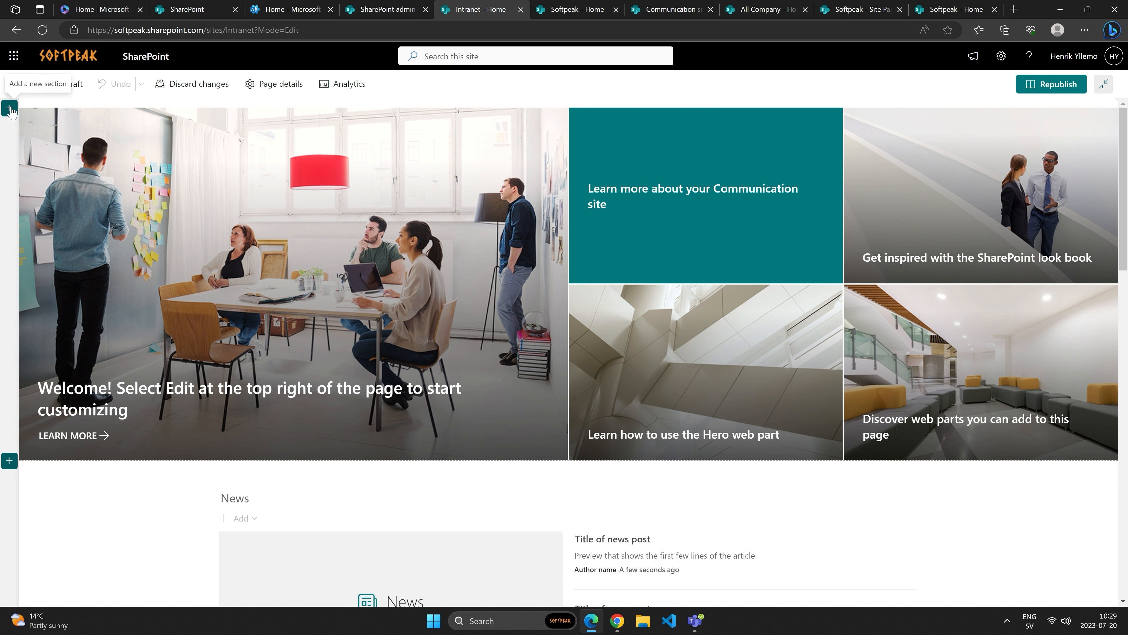
pyautogui.click(118, 136)
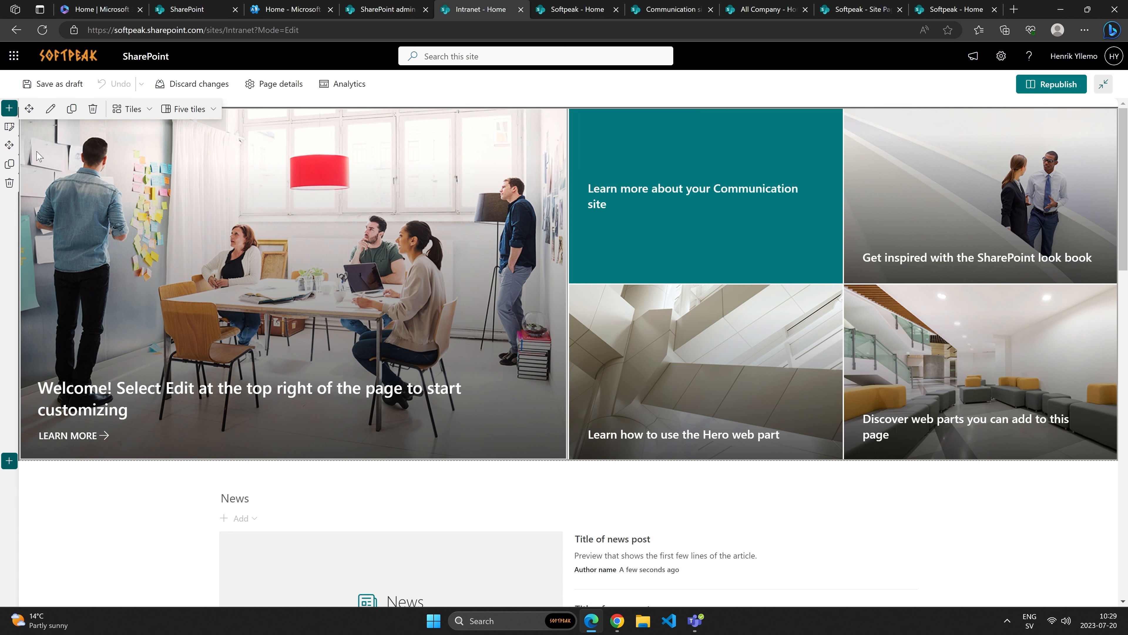
pyautogui.click(10, 127)
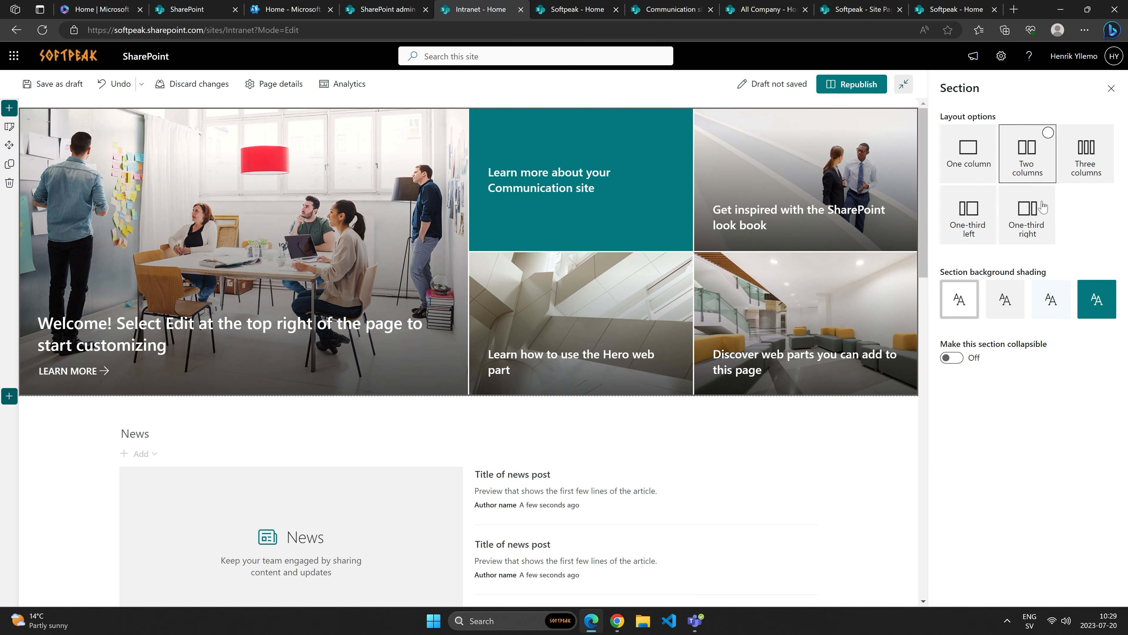
pyautogui.click(1025, 171)
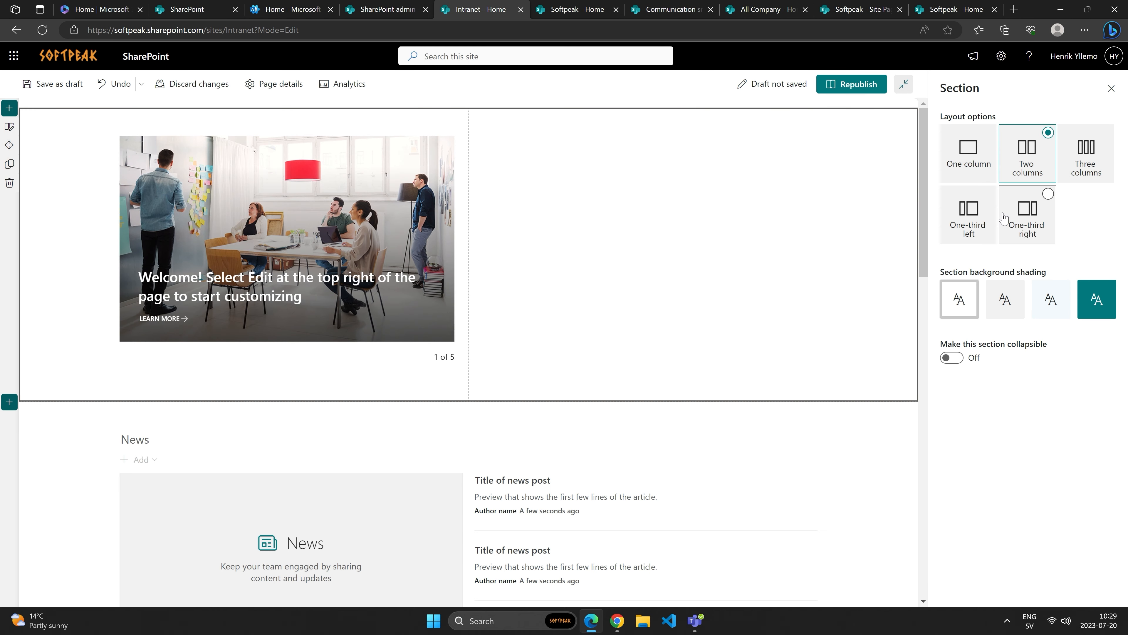
pyautogui.click(976, 218)
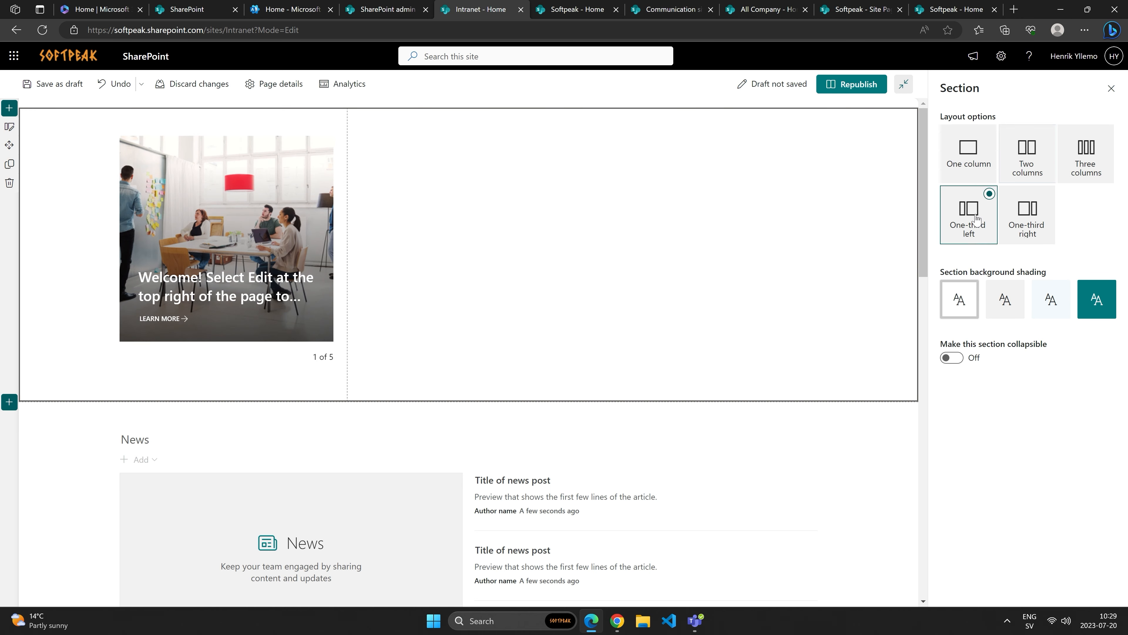
pyautogui.click(980, 168)
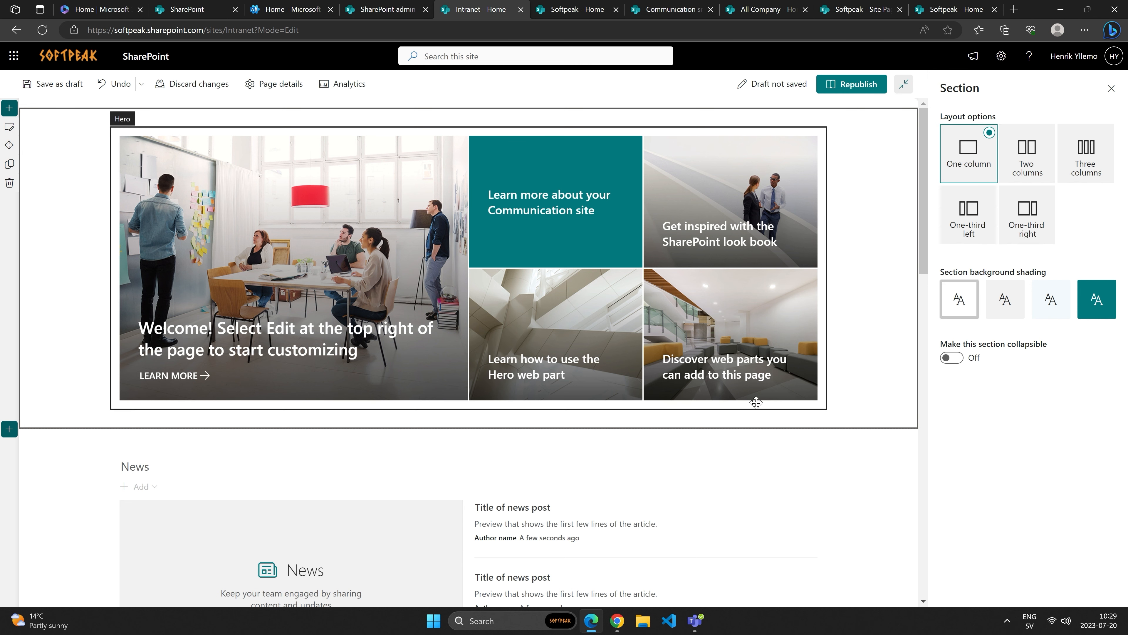
pyautogui.click(224, 191)
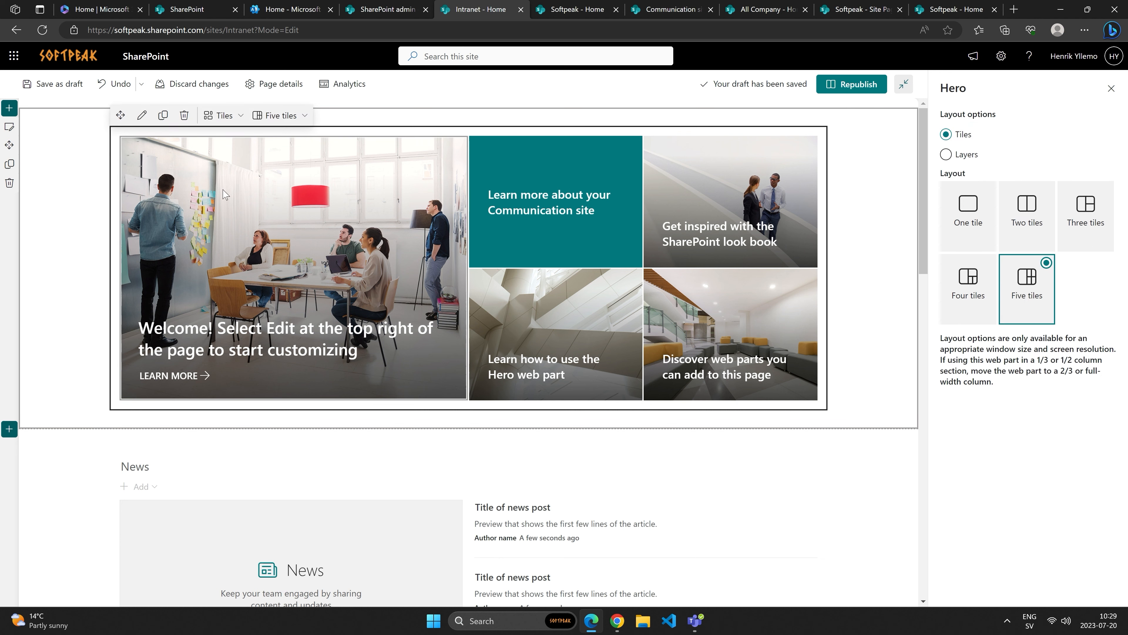
pyautogui.click(1112, 89)
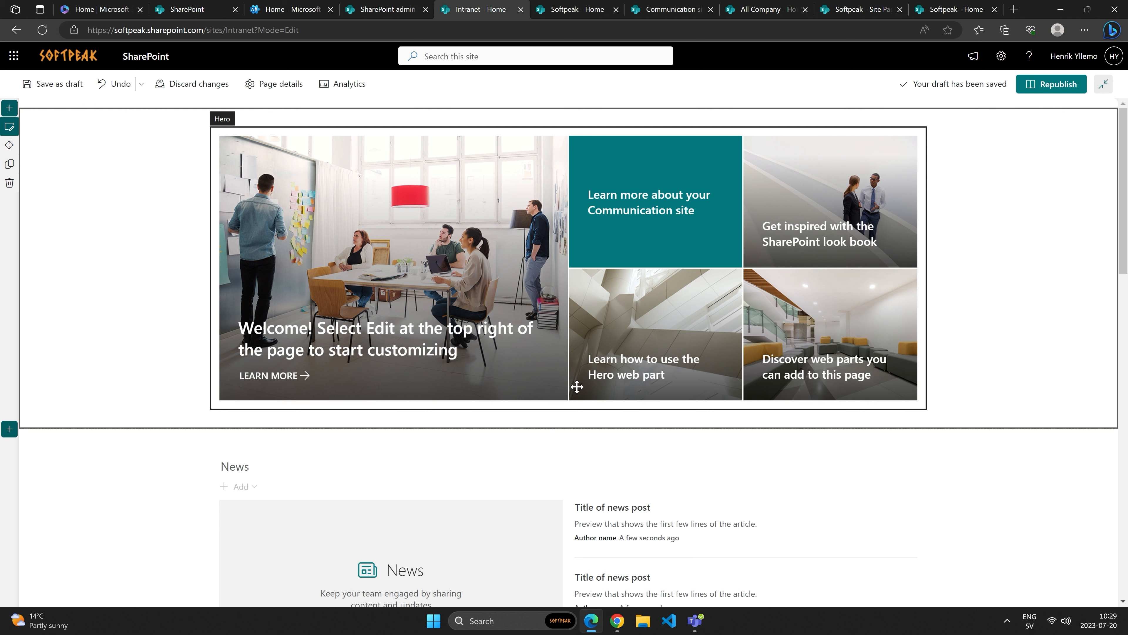
# Step: Browse the full catalog of web parts available below the Hero web part and close it without adding one
pyautogui.moveTo(580, 420)
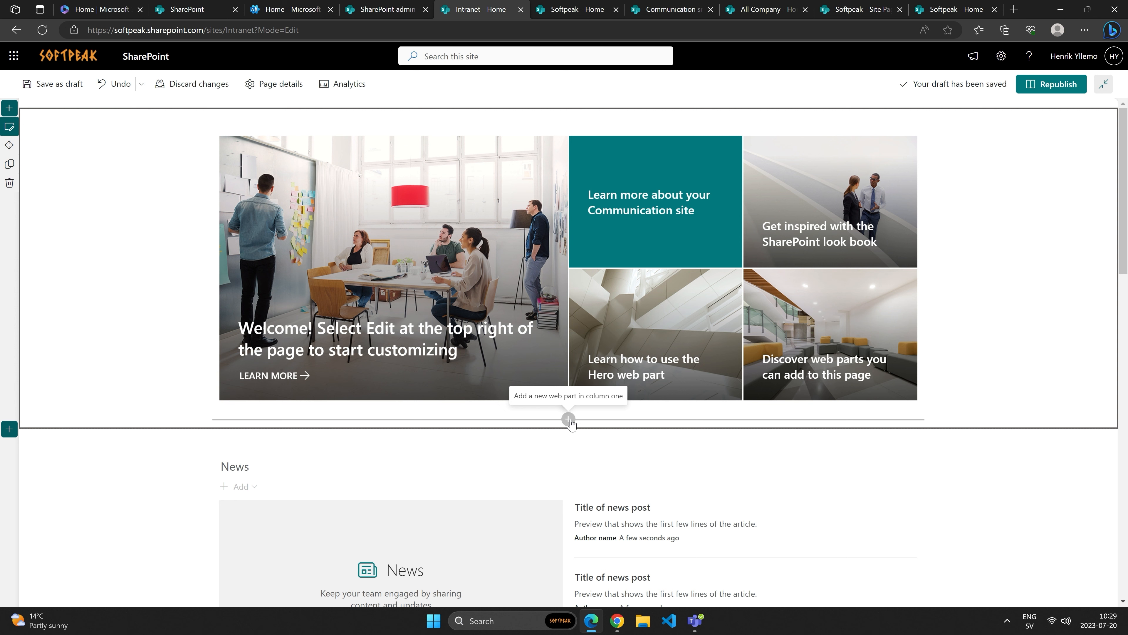
pyautogui.click(569, 419)
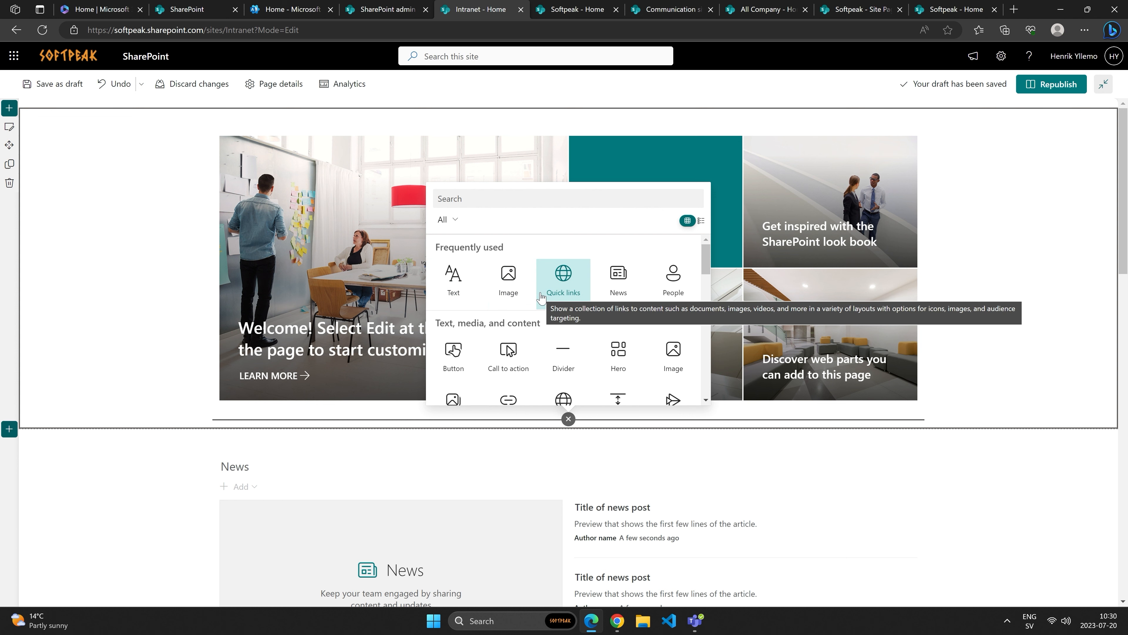
pyautogui.scroll(-5, 541, 297)
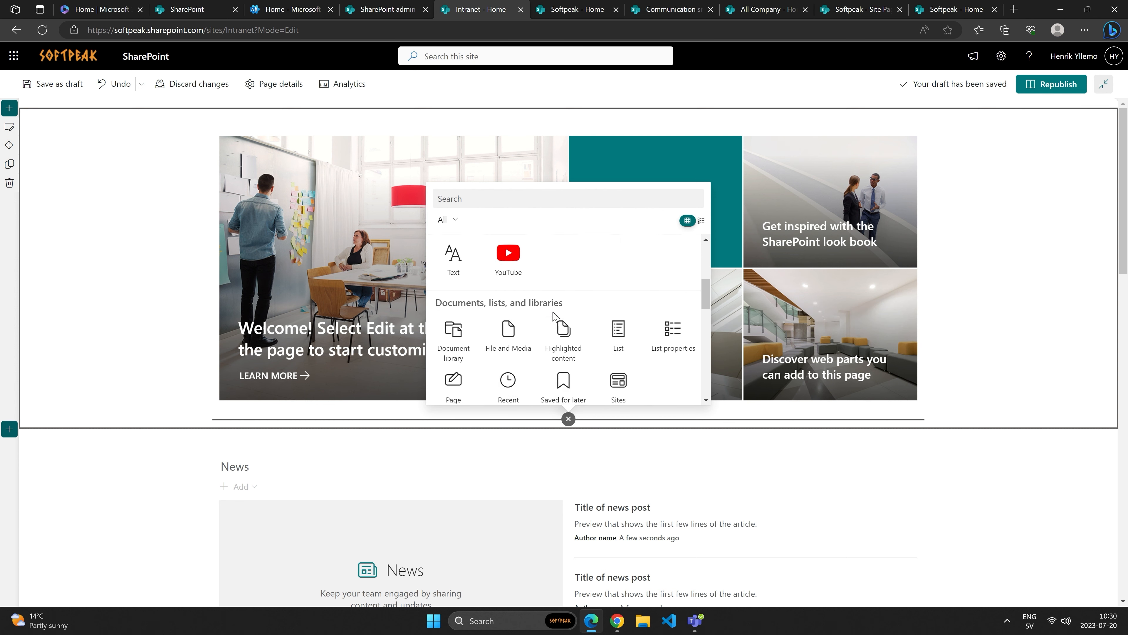
pyautogui.scroll(-4, 553, 313)
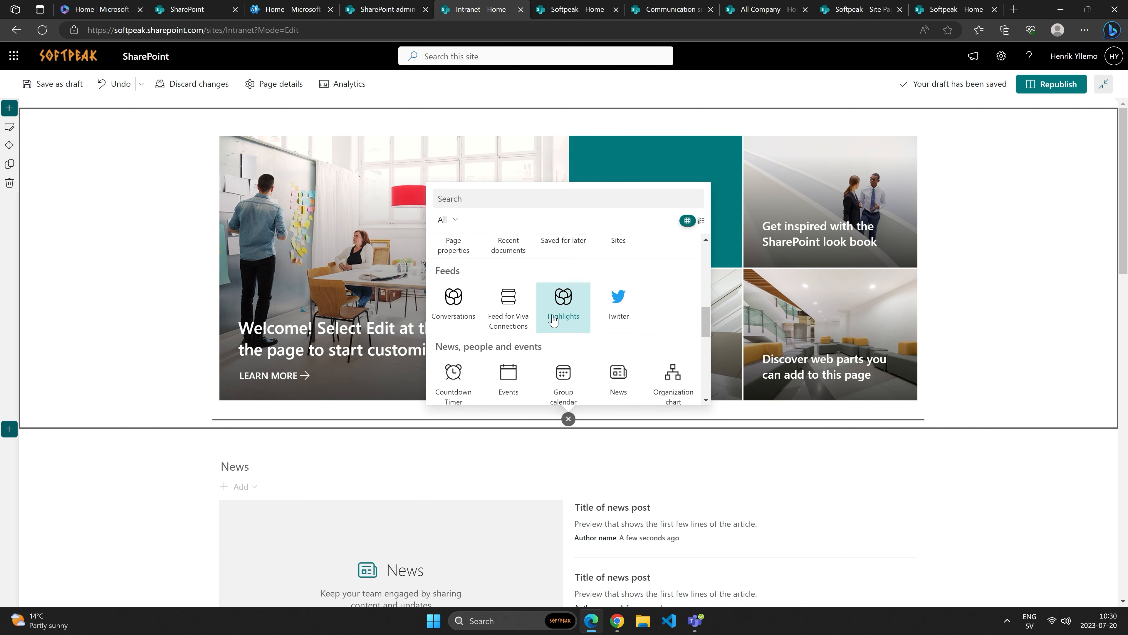
pyautogui.scroll(-4, 557, 320)
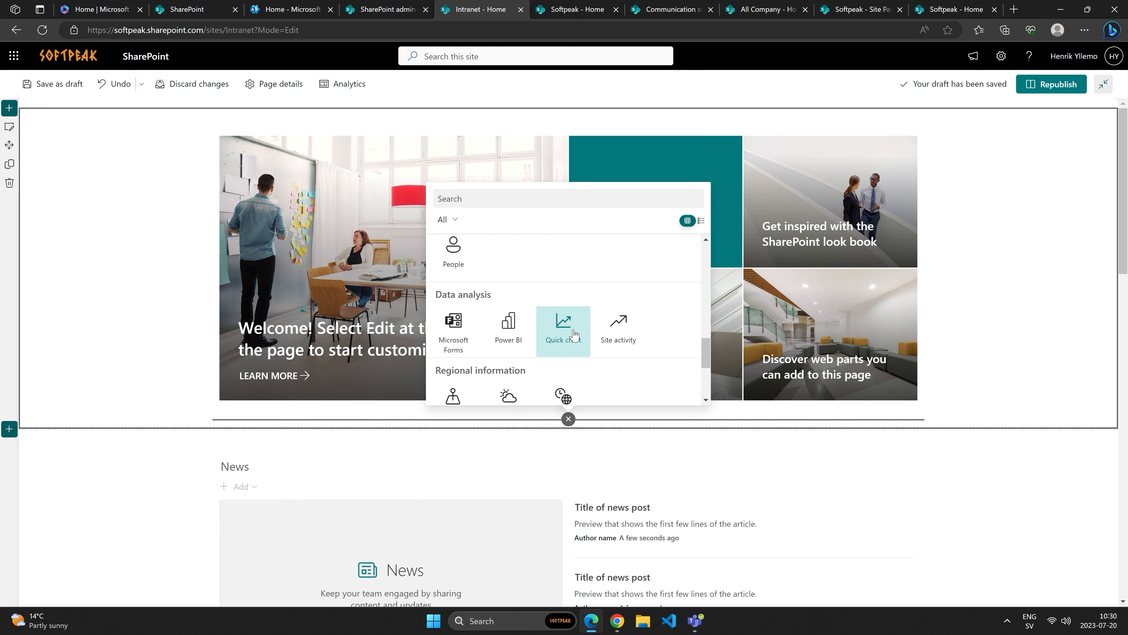
pyautogui.scroll(-3, 574, 334)
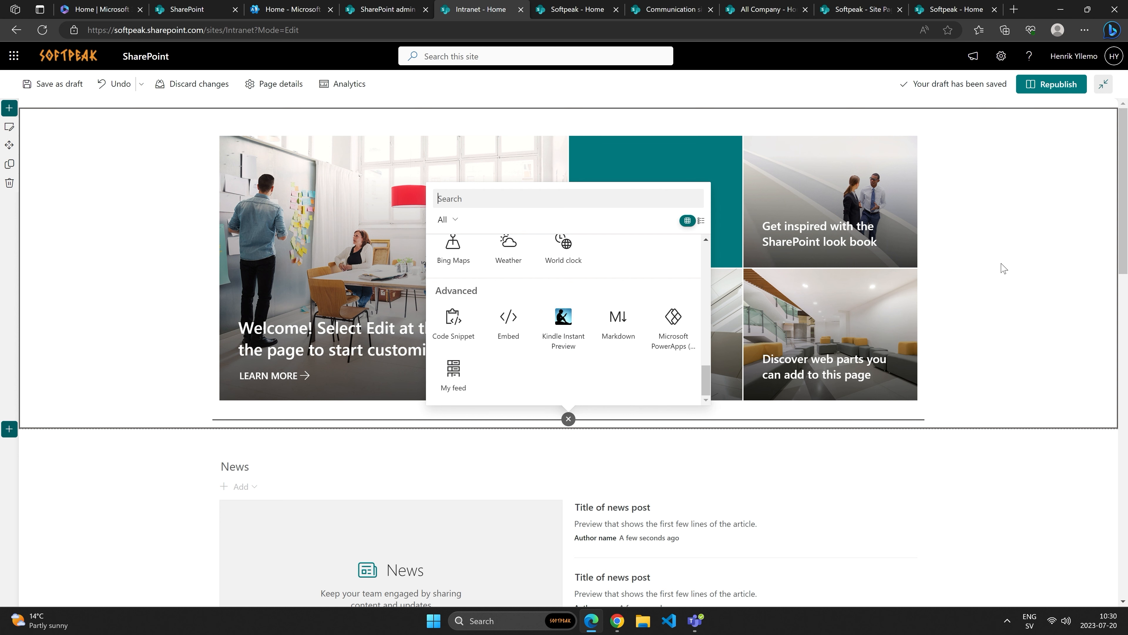
pyautogui.click(1000, 273)
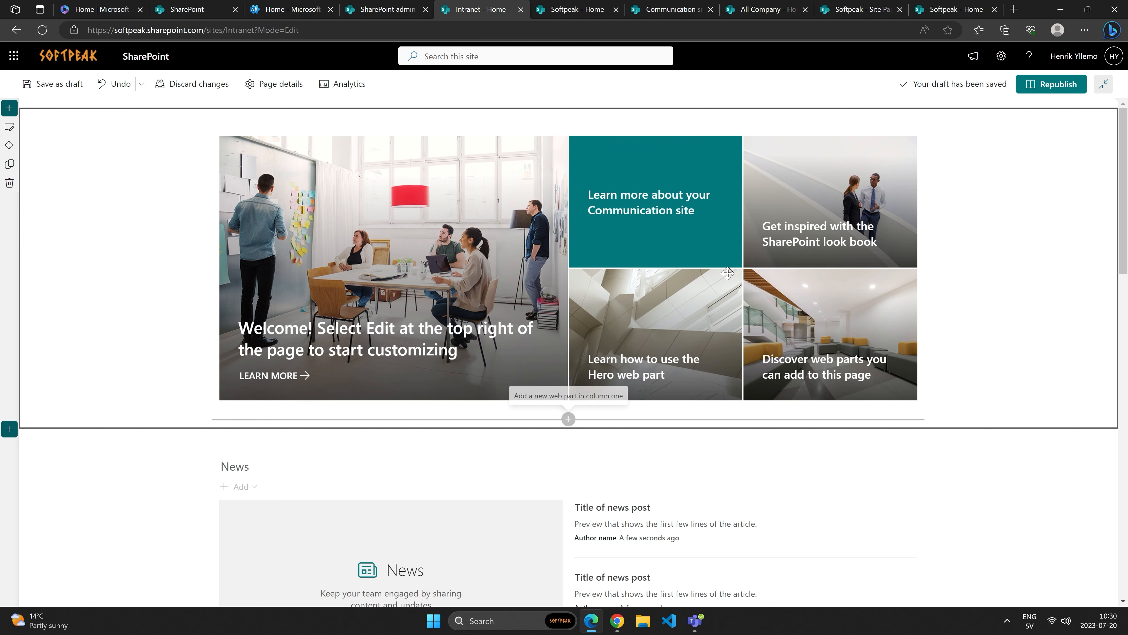
# Step: Delete the Hero section and all remaining default sections, such as News and Events, from the home page
pyautogui.scroll(-5, 369, 316)
pyautogui.scroll(5, 395, 287)
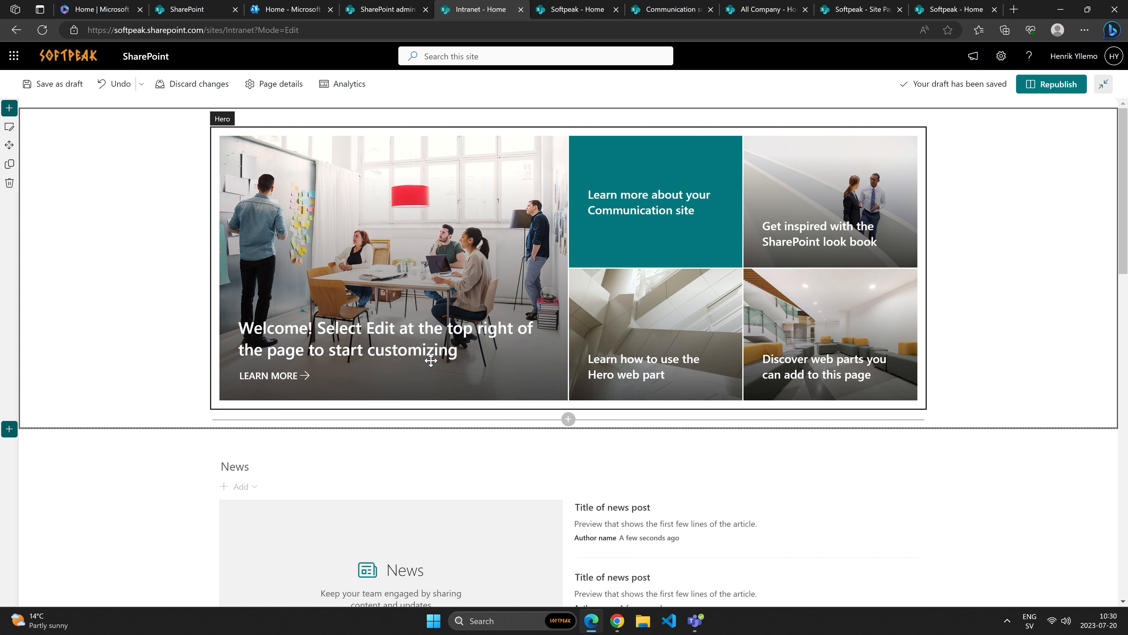
pyautogui.click(234, 237)
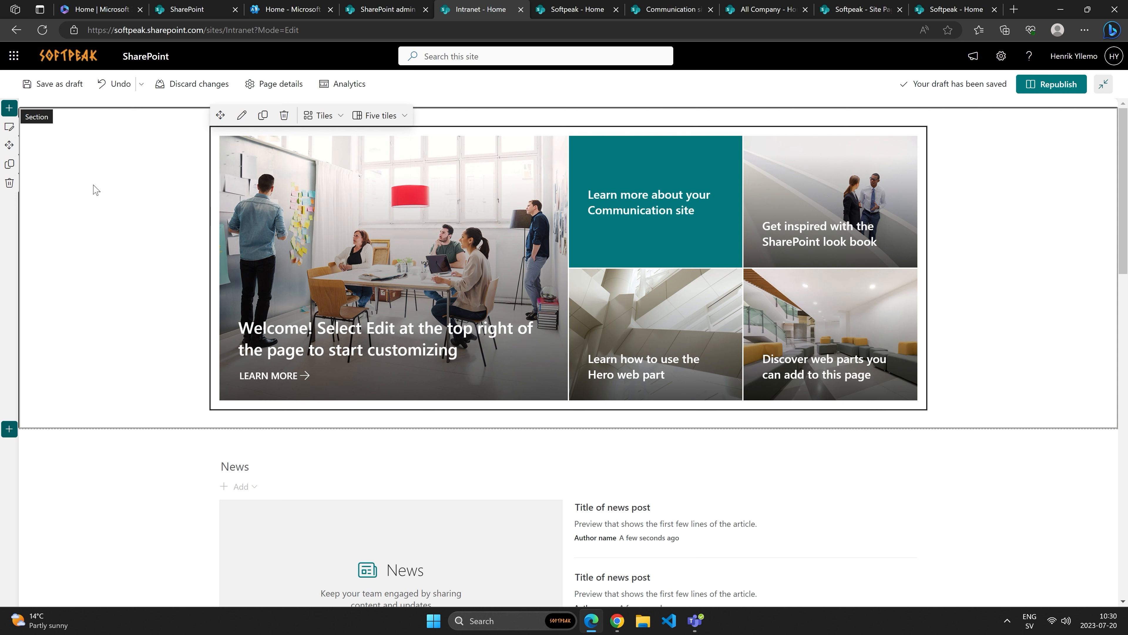
pyautogui.click(10, 185)
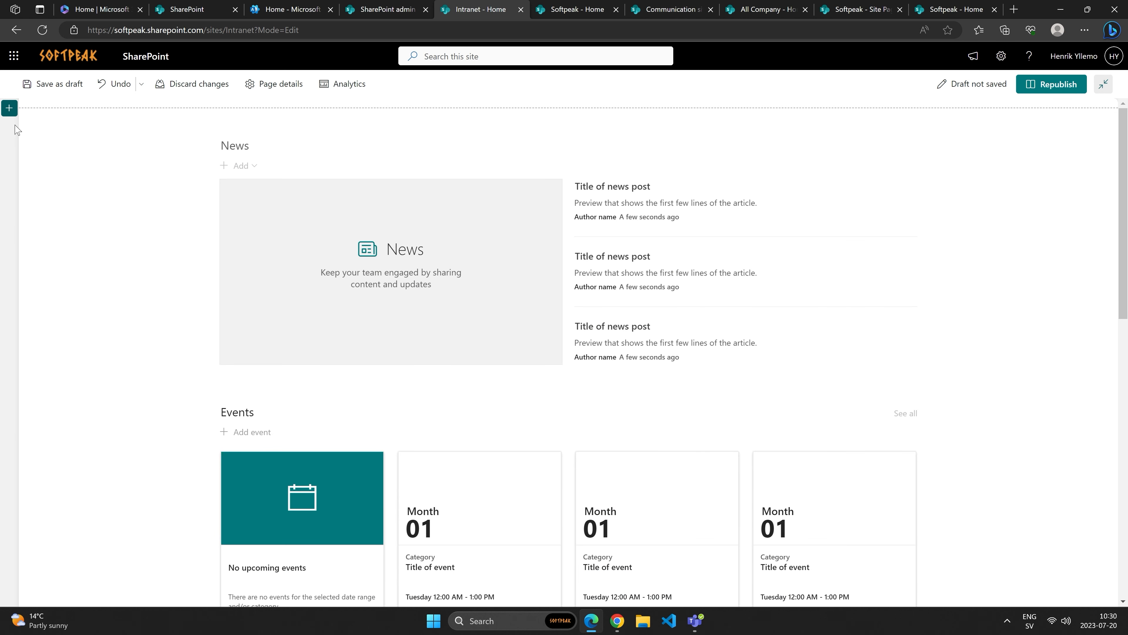
pyautogui.click(8, 186)
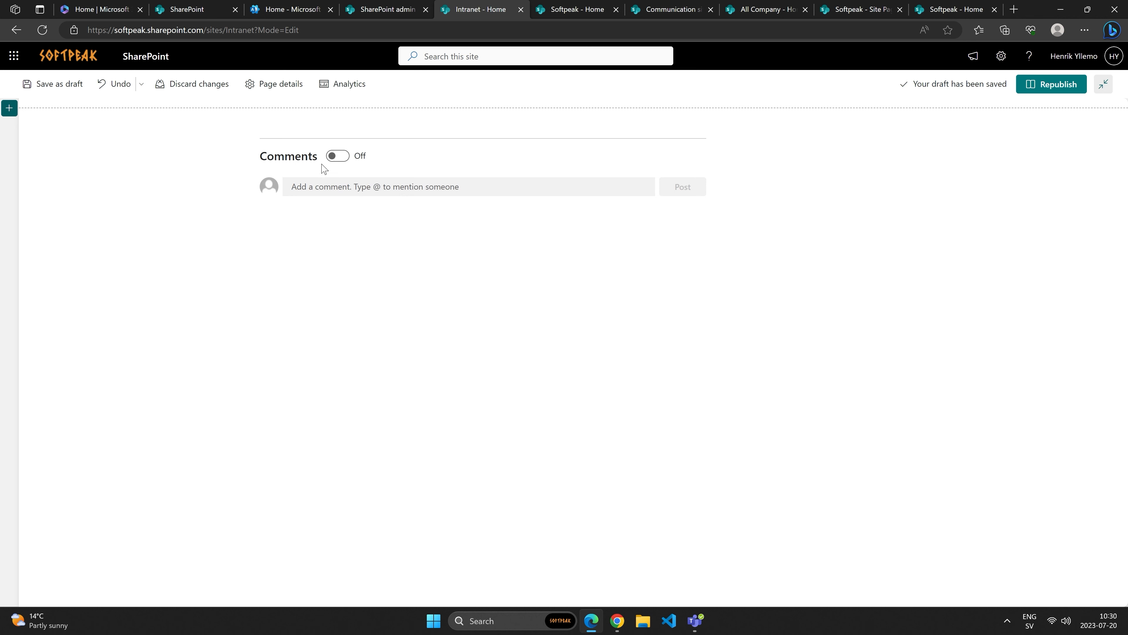
# Step: Add a Text web part to the empty home page with the text "Hello!"
pyautogui.click(573, 117)
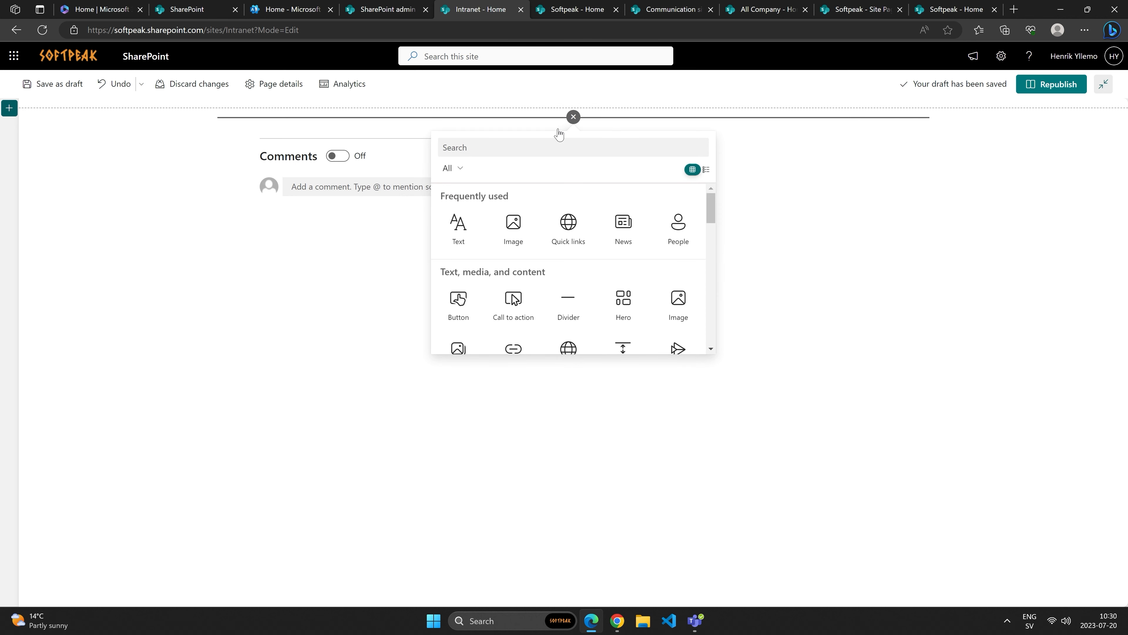
pyautogui.click(462, 229)
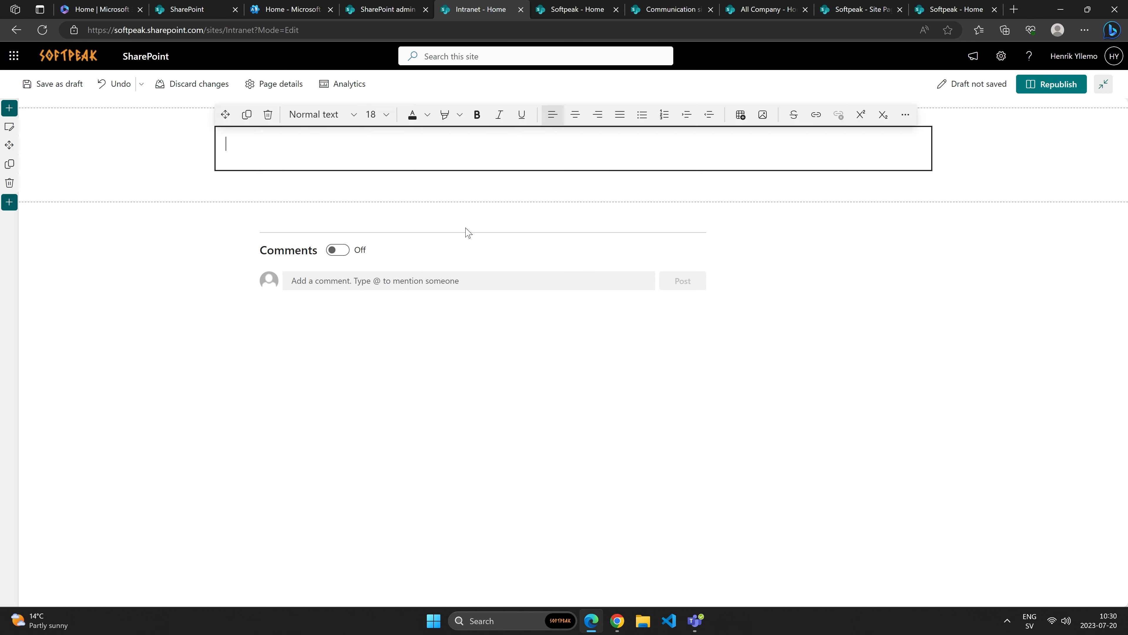
pyautogui.write('Hello!')
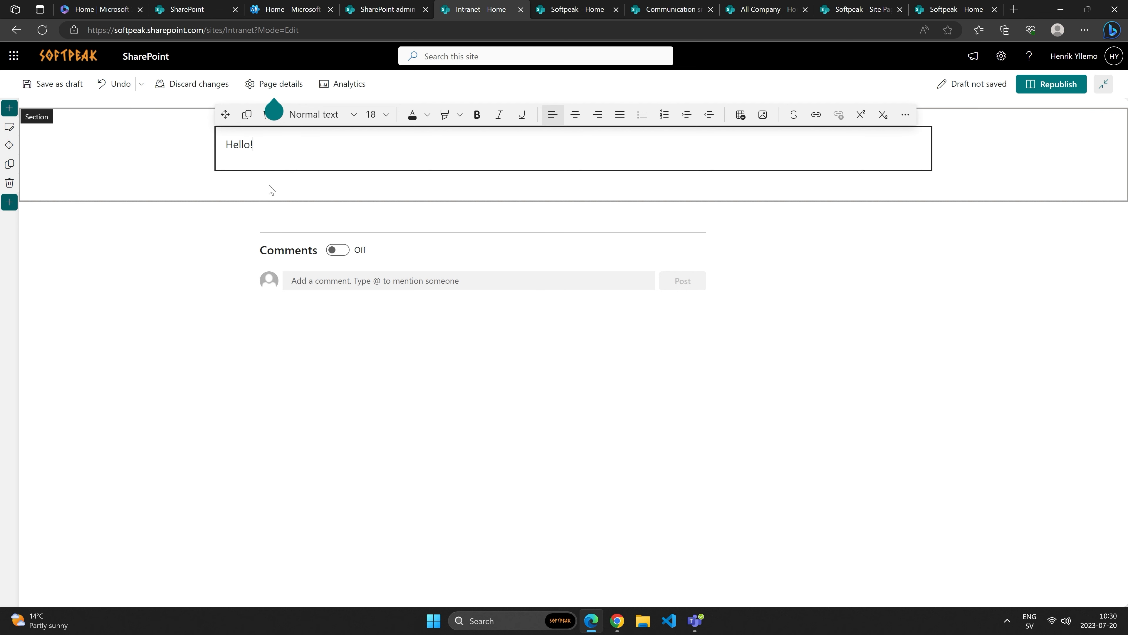
# Step: Republish the home page with its new "Hello!" text
pyautogui.click(1055, 92)
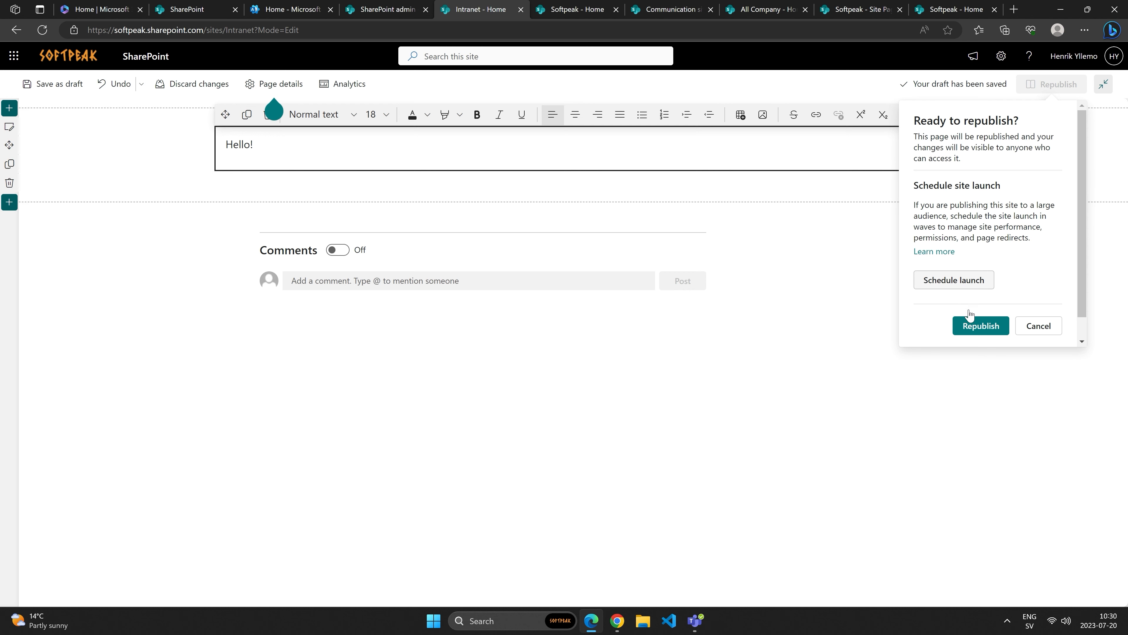
pyautogui.click(981, 327)
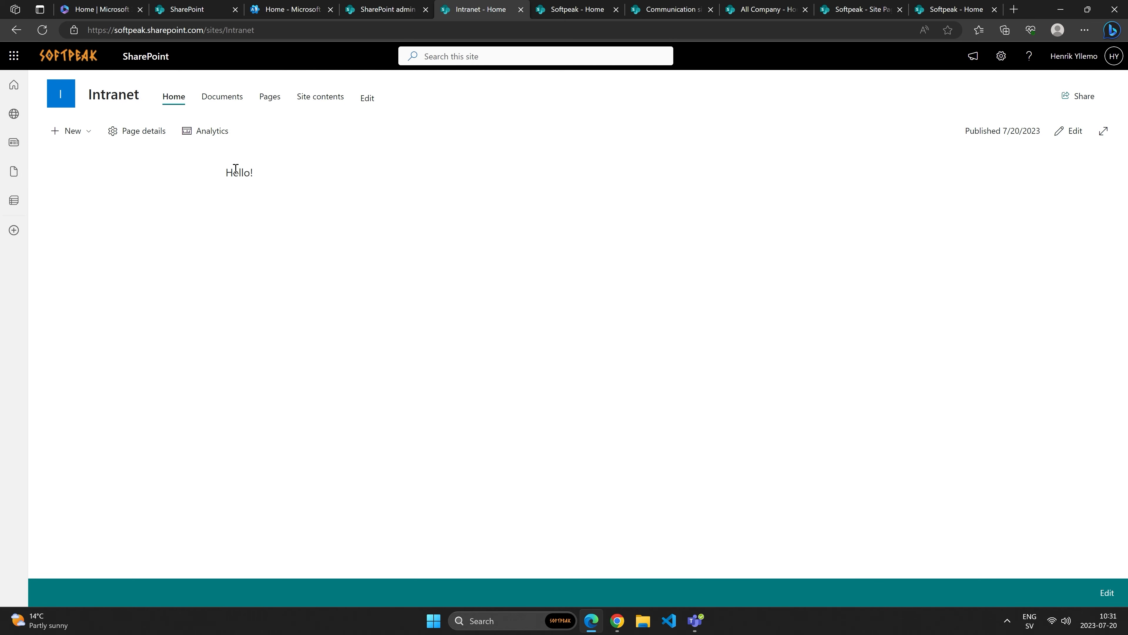
# Step: Open the Intranet site's contents and look over the available SharePoint settings options, then close them
pyautogui.click(330, 98)
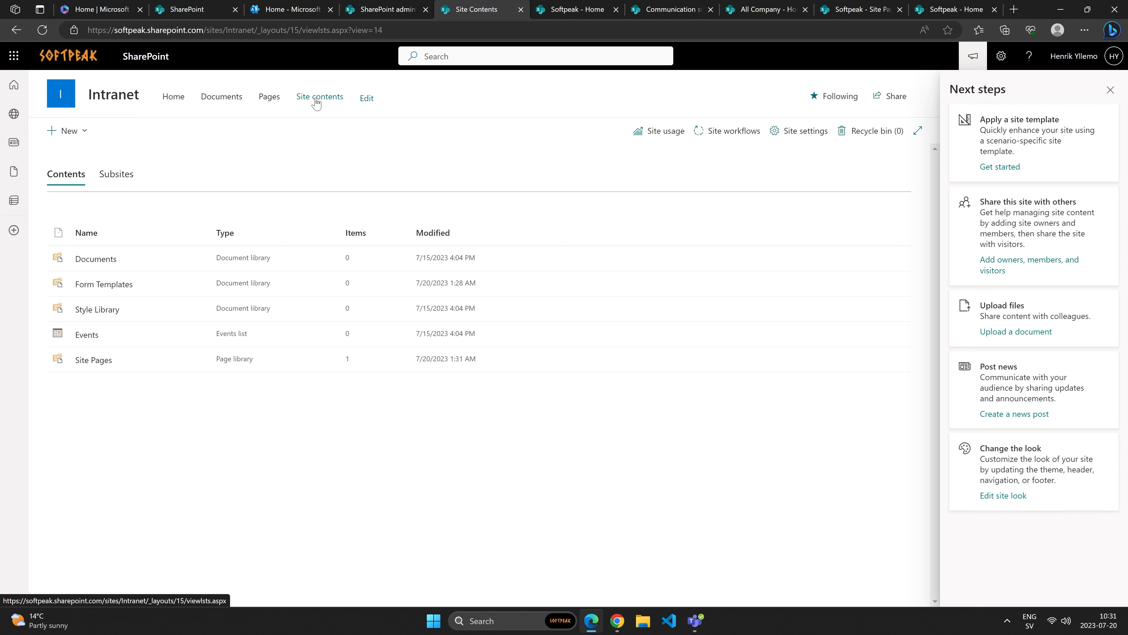
pyautogui.click(1002, 56)
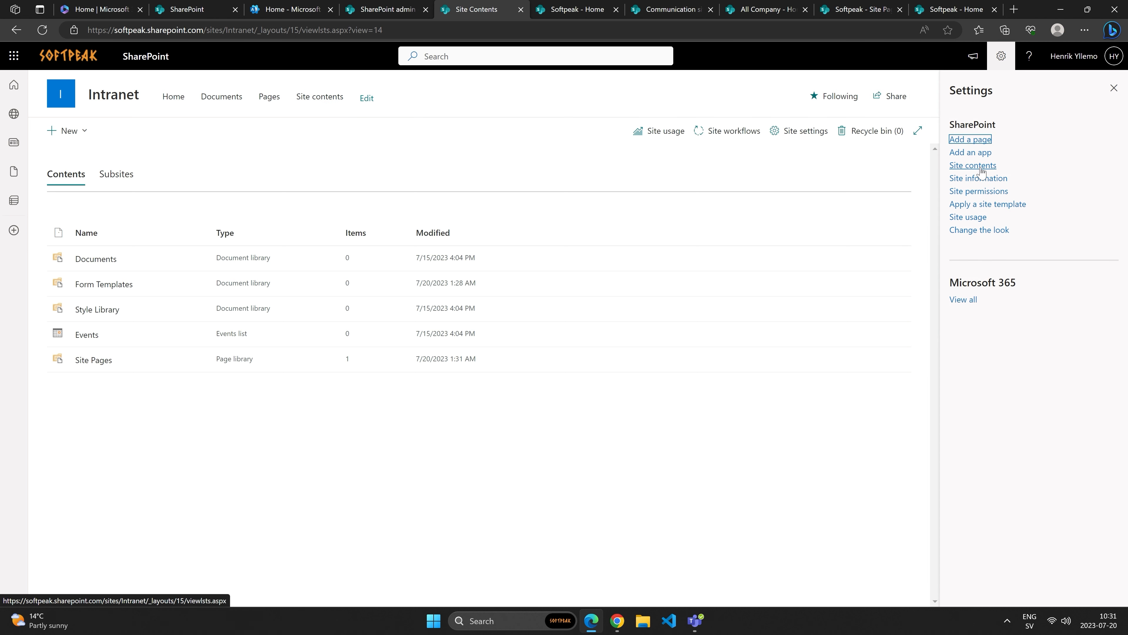
pyautogui.click(1115, 87)
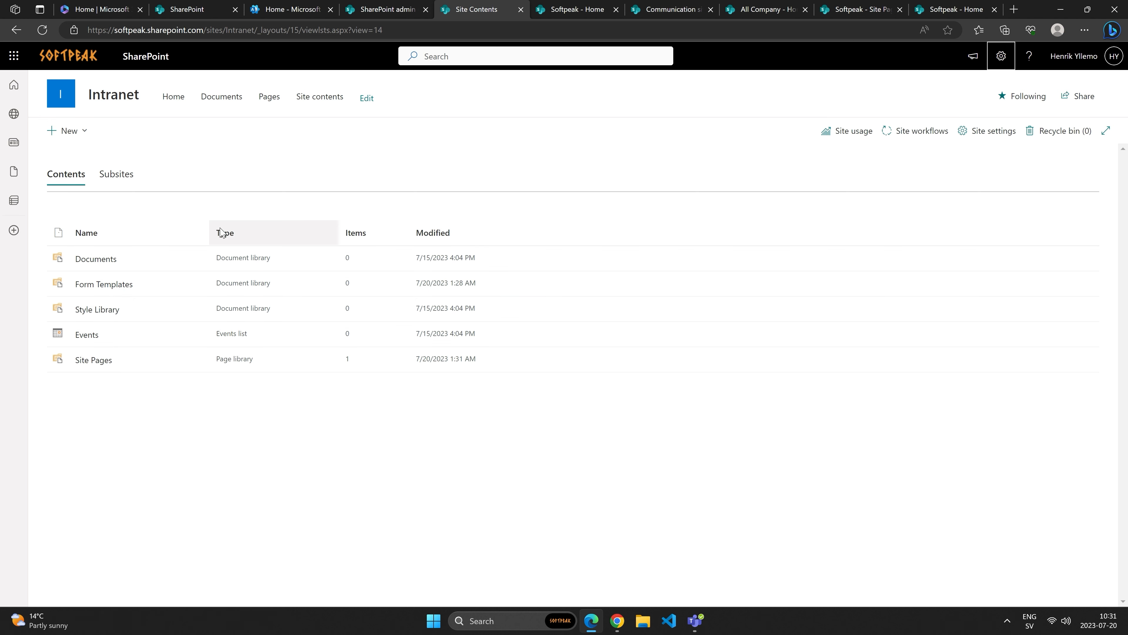
# Step: Review the version history of Home.aspx in the Site Pages library, including the options for version 1.0
pyautogui.click(109, 359)
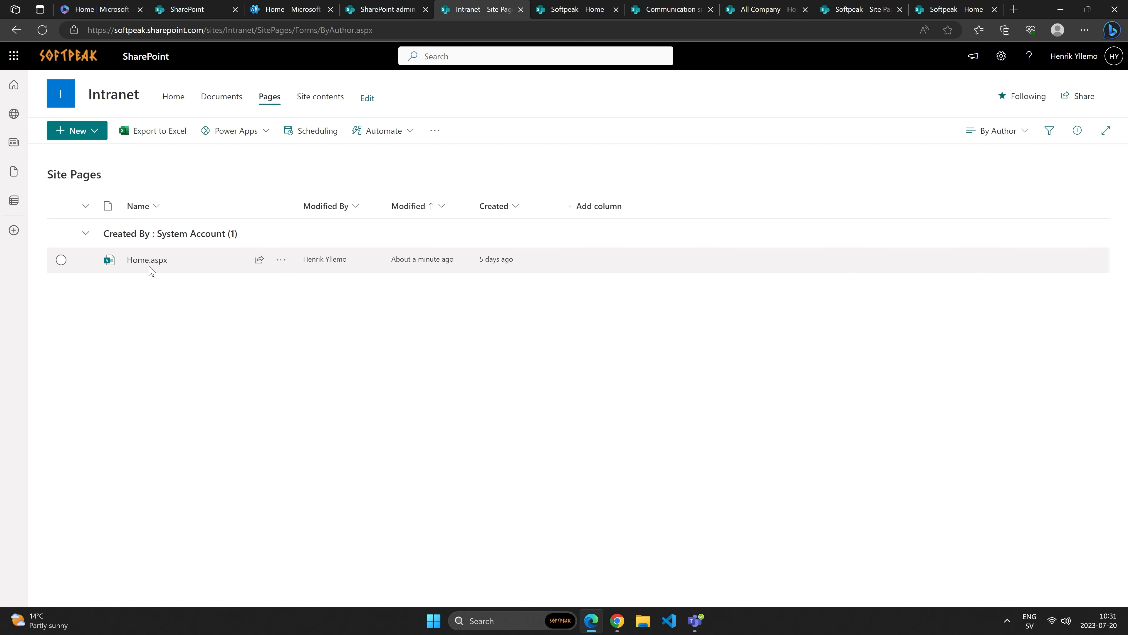
pyautogui.click(280, 259)
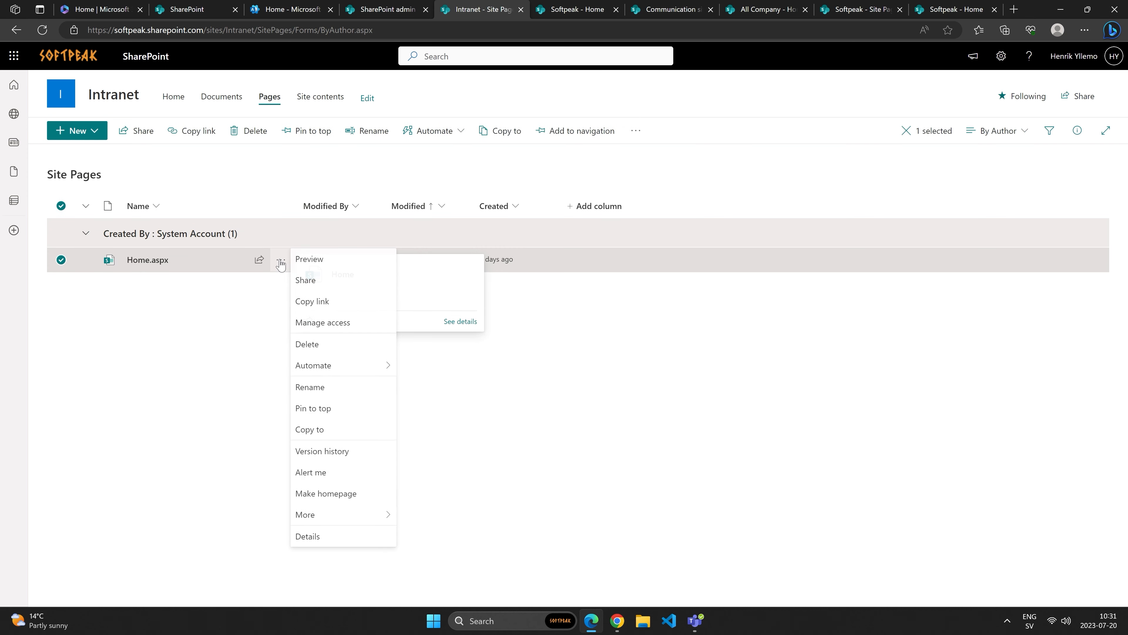
pyautogui.click(323, 451)
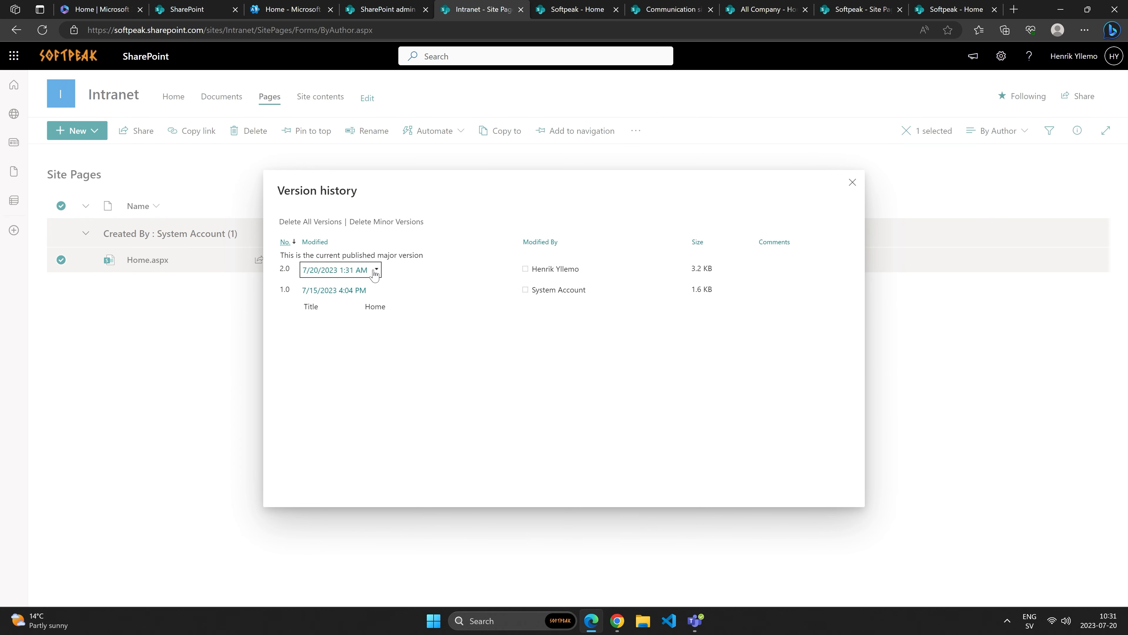
pyautogui.click(376, 289)
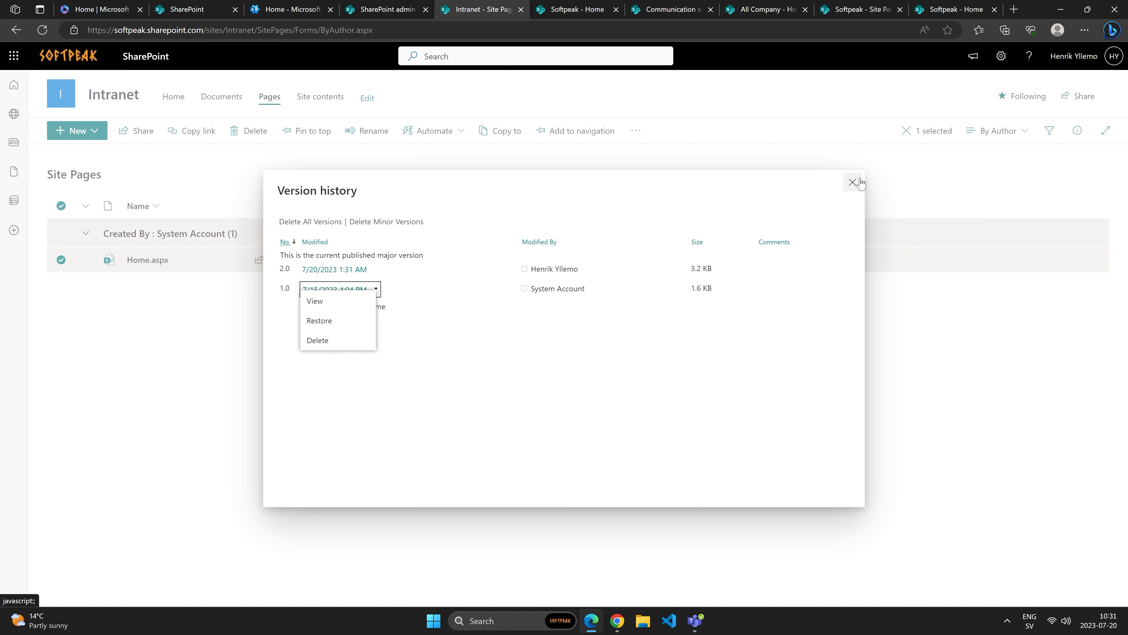
pyautogui.click(852, 182)
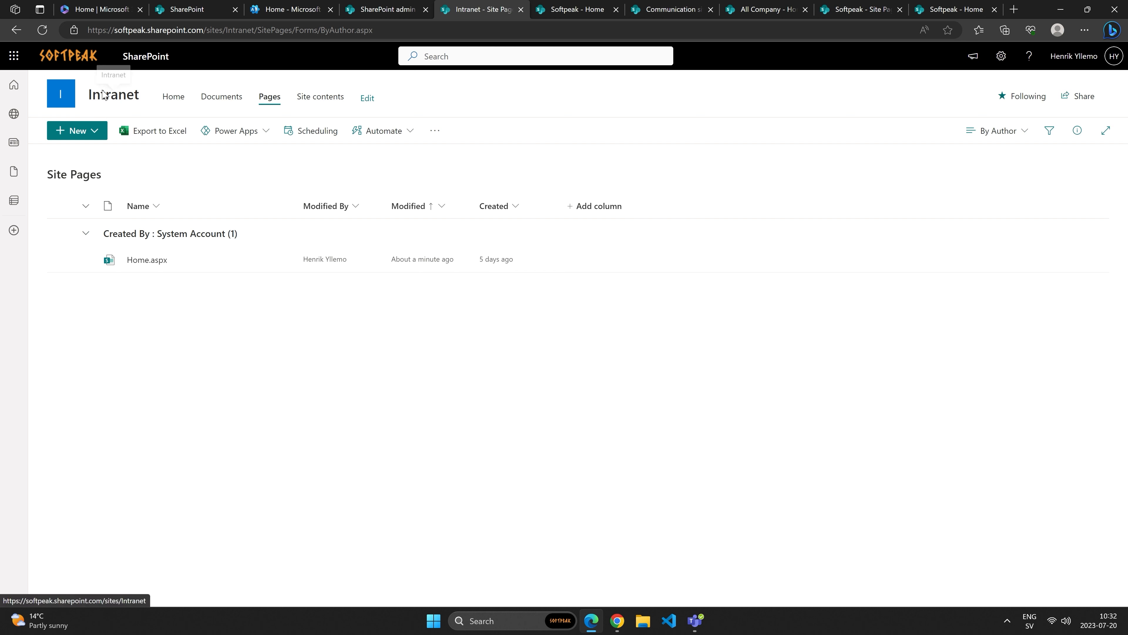
# Step: Remove the Site contents, Pages and Documents links from the Intranet site's navigation and save it
pyautogui.click(117, 104)
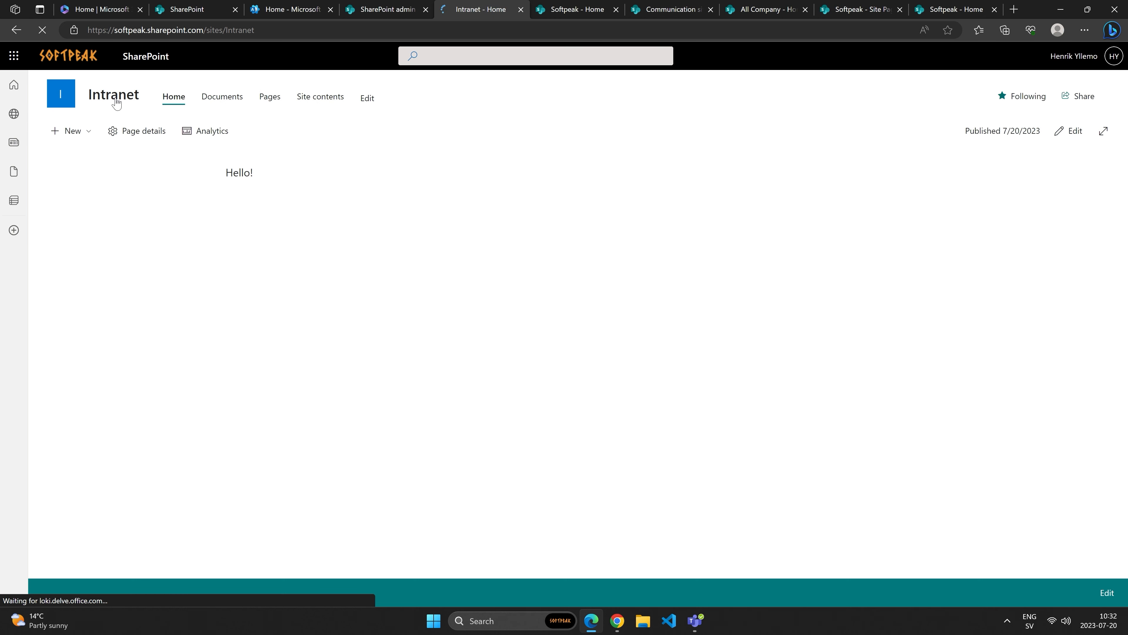
pyautogui.click(367, 99)
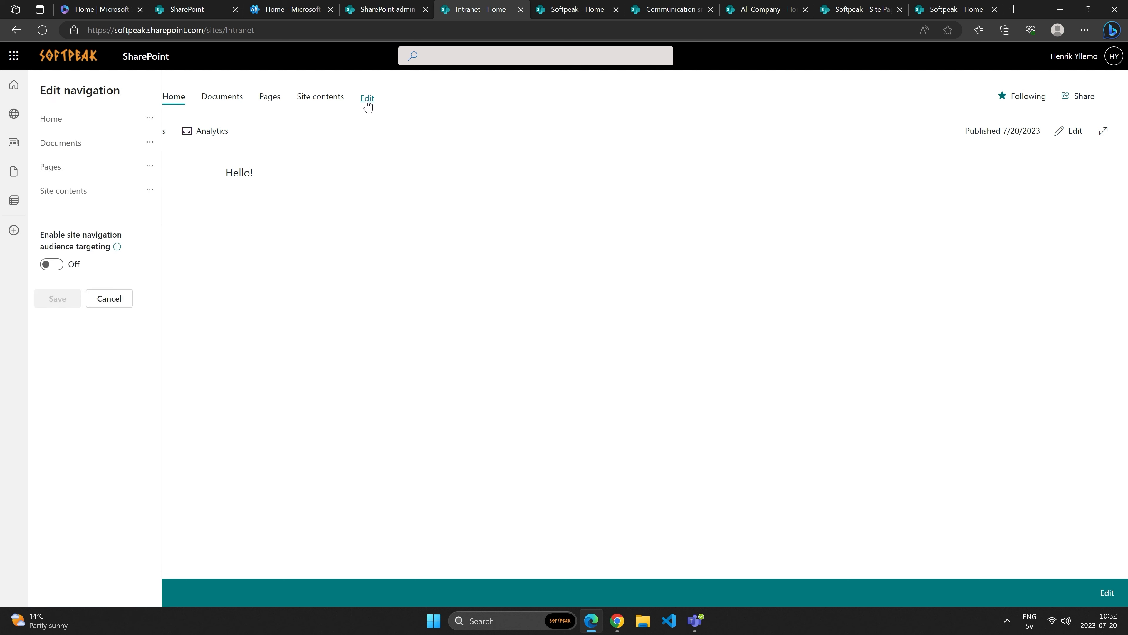
pyautogui.click(159, 191)
pyautogui.click(176, 274)
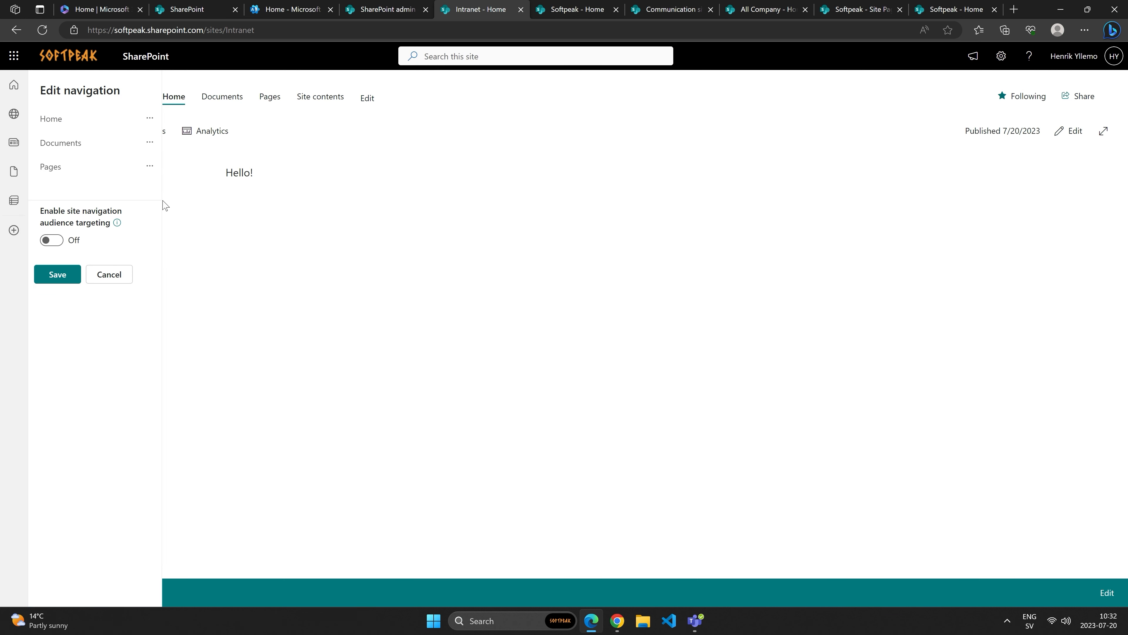
pyautogui.click(150, 175)
pyautogui.click(160, 254)
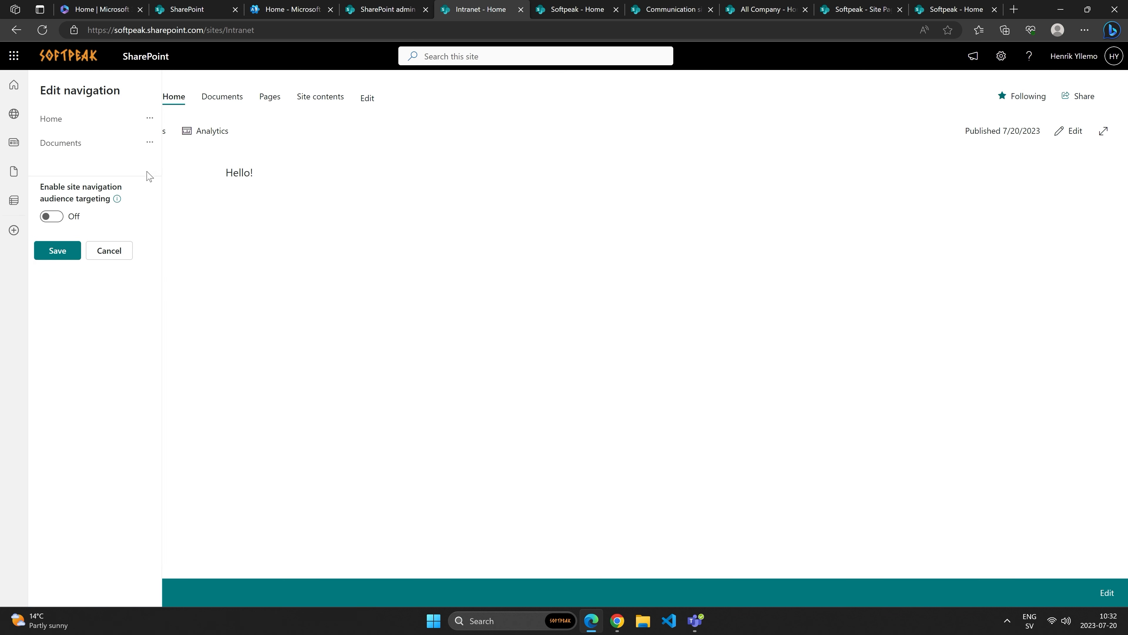
pyautogui.click(147, 148)
pyautogui.click(165, 232)
pyautogui.click(72, 229)
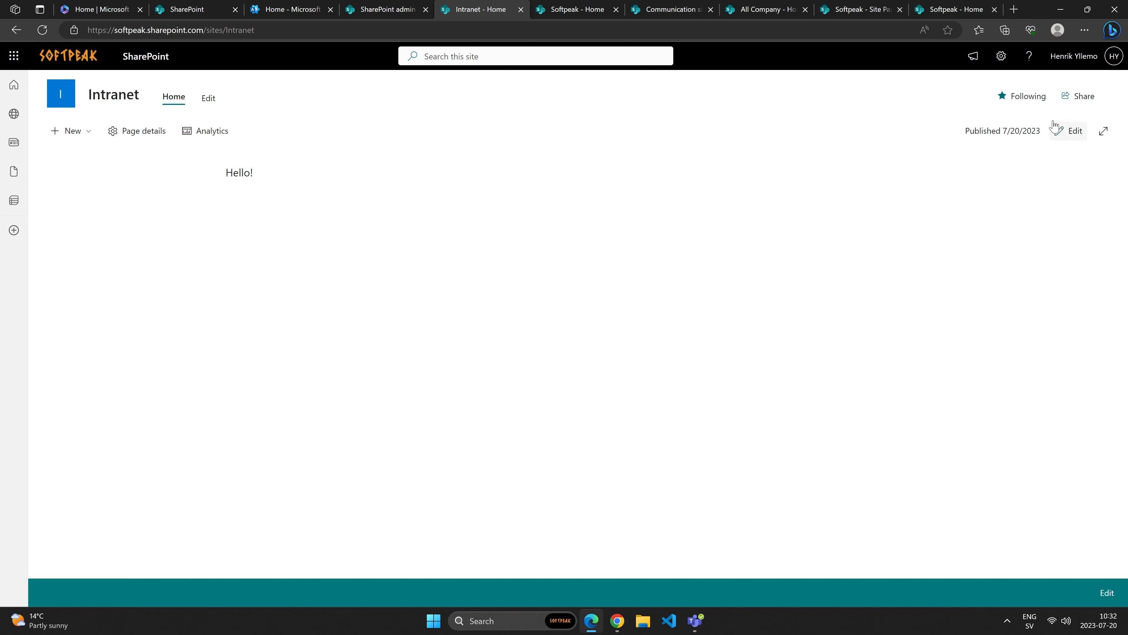
# Step: Preview the built-in SharePoint themes, such as Teal, Red, Green and Dark Blue, and save Dark Yellow as the site theme
pyautogui.click(1006, 61)
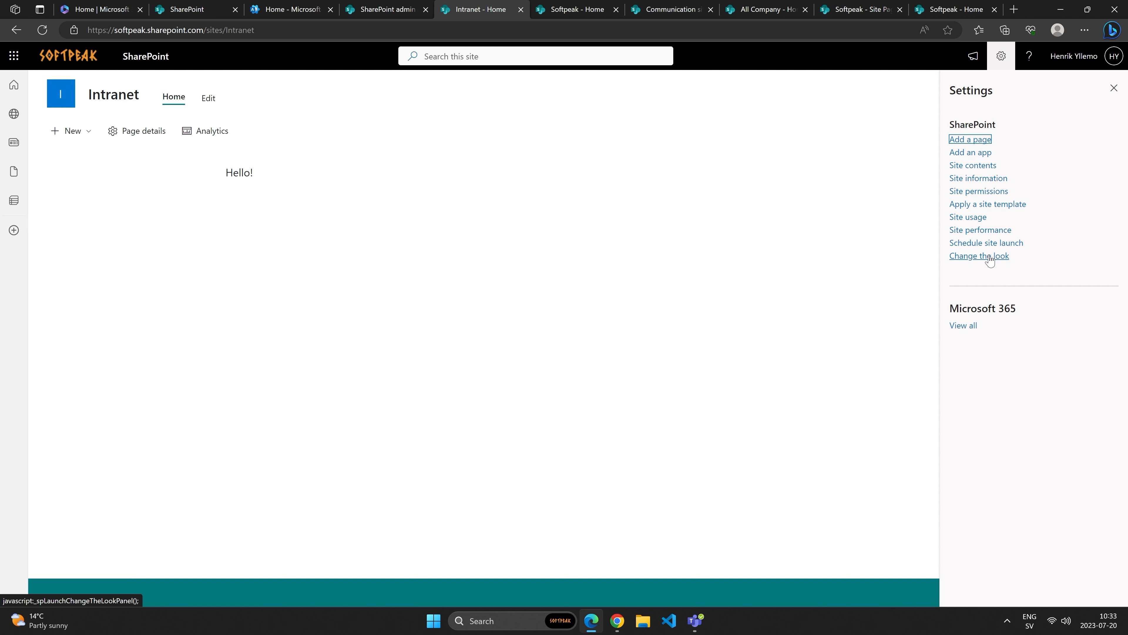
pyautogui.click(989, 259)
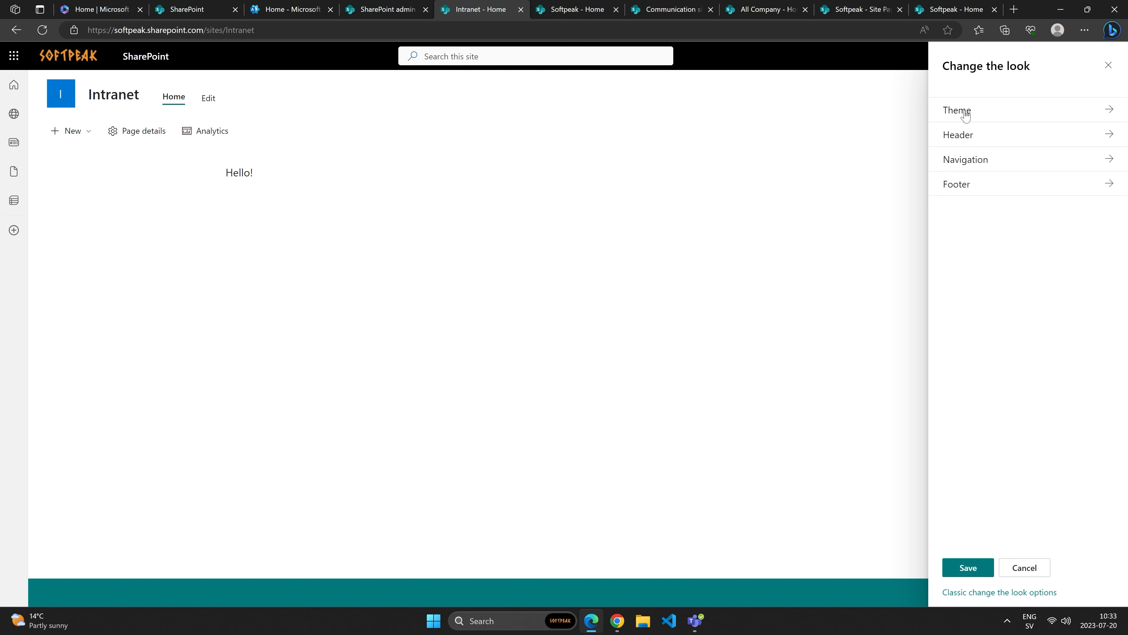
pyautogui.click(1036, 114)
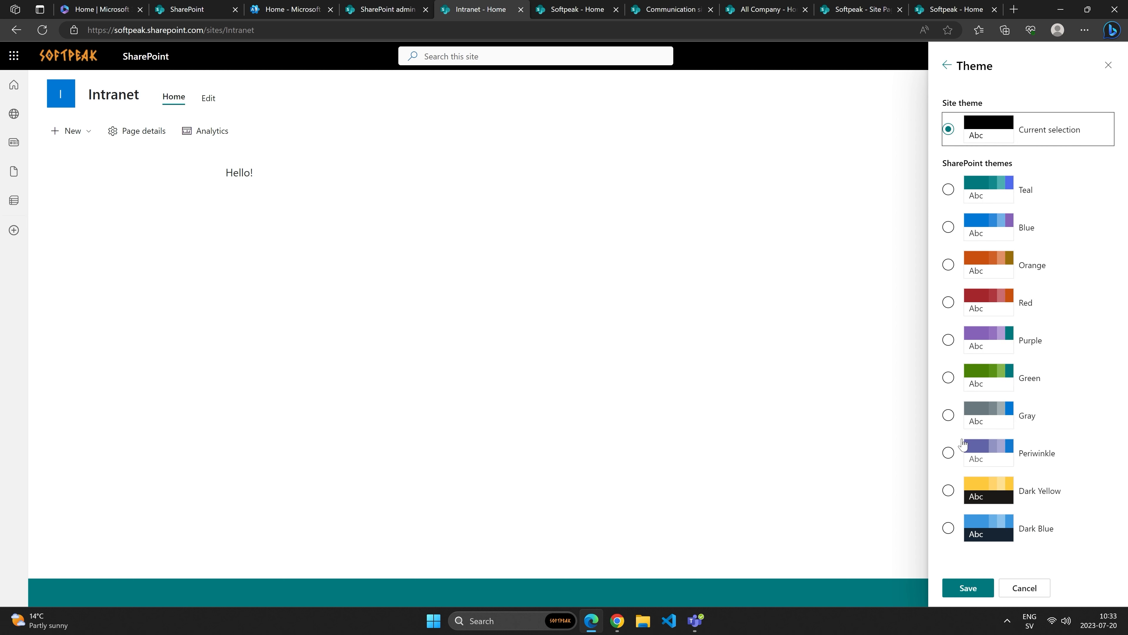
pyautogui.click(949, 190)
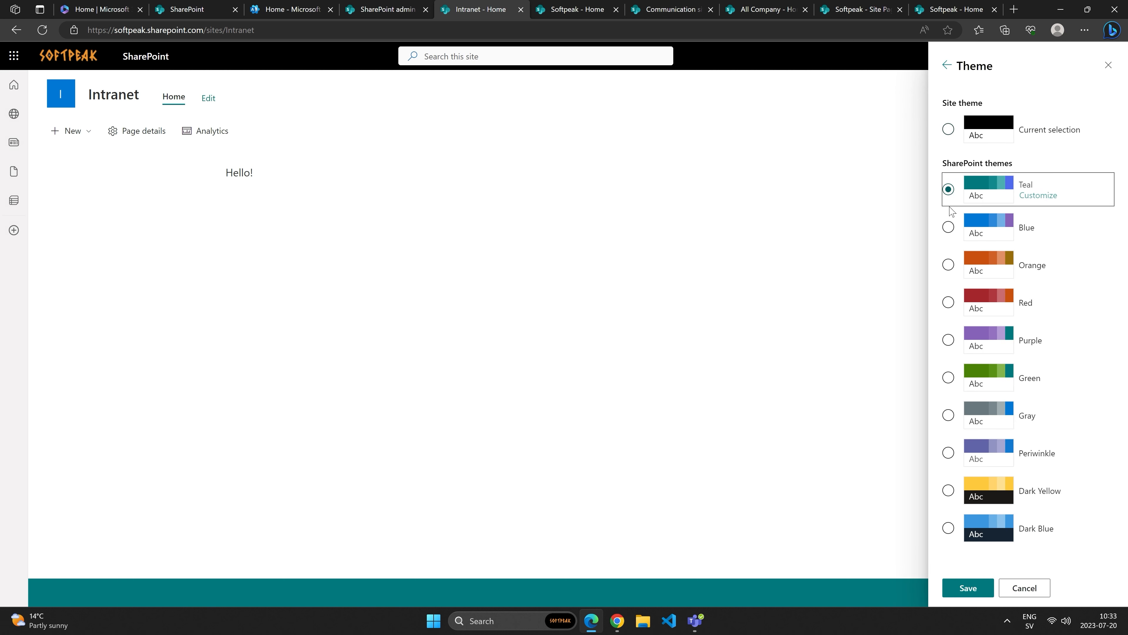
pyautogui.click(948, 227)
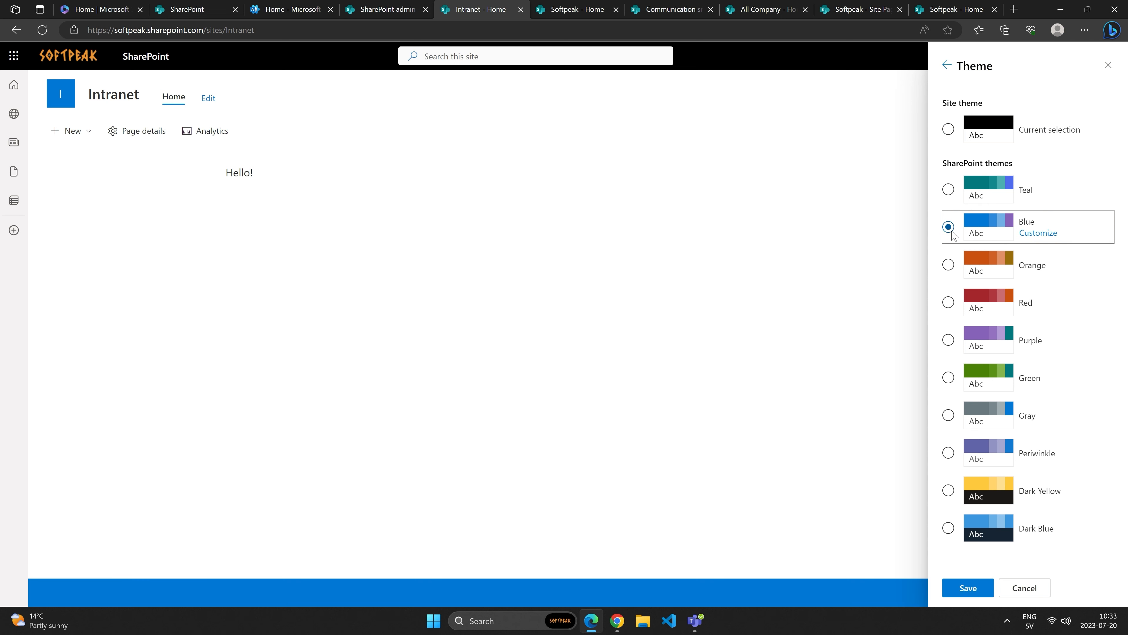
pyautogui.click(949, 265)
pyautogui.click(949, 302)
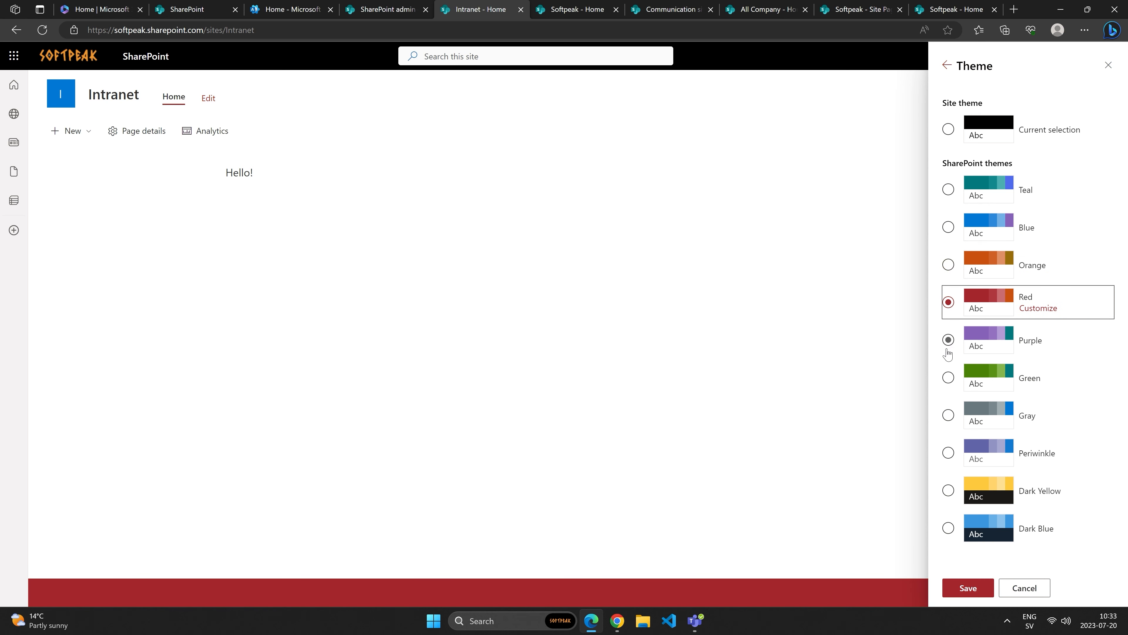
pyautogui.click(949, 340)
pyautogui.click(949, 377)
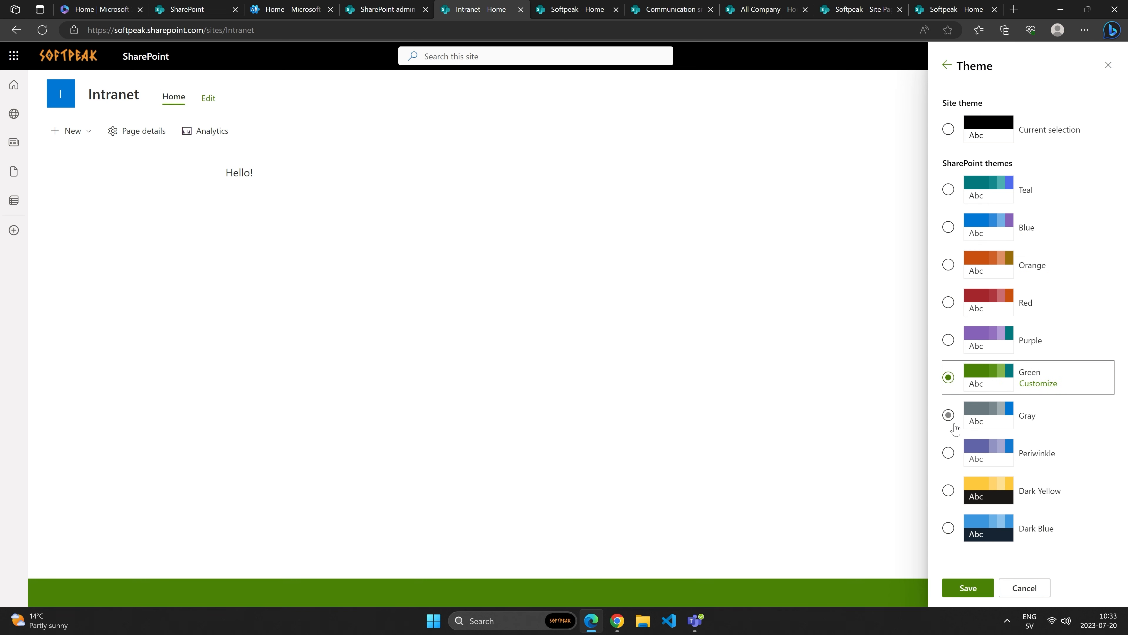
pyautogui.click(949, 490)
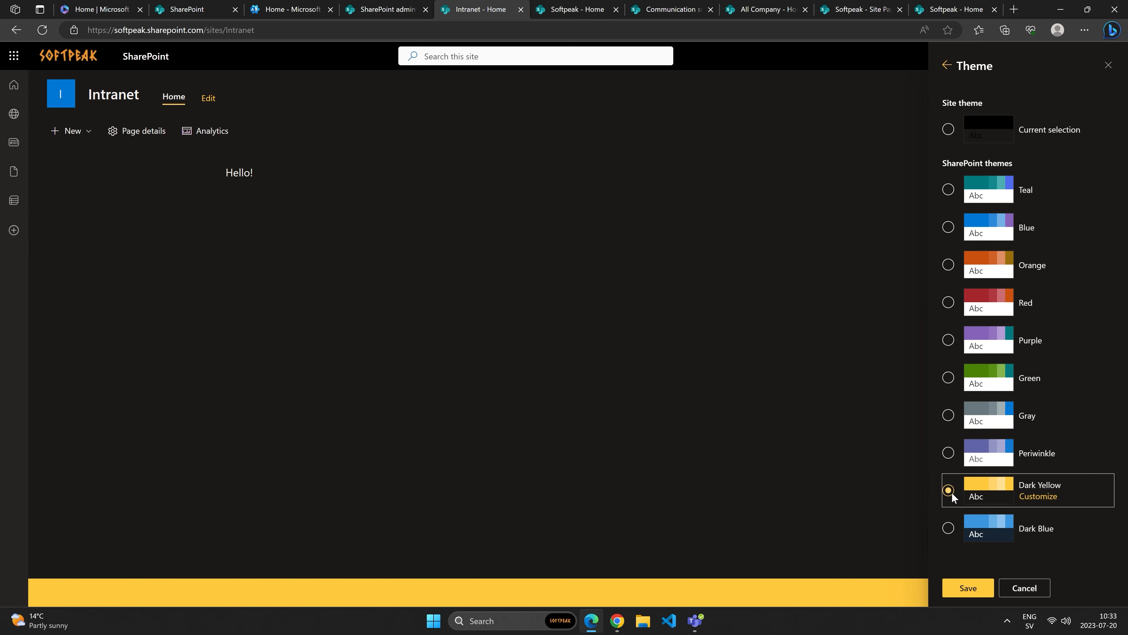
pyautogui.click(949, 527)
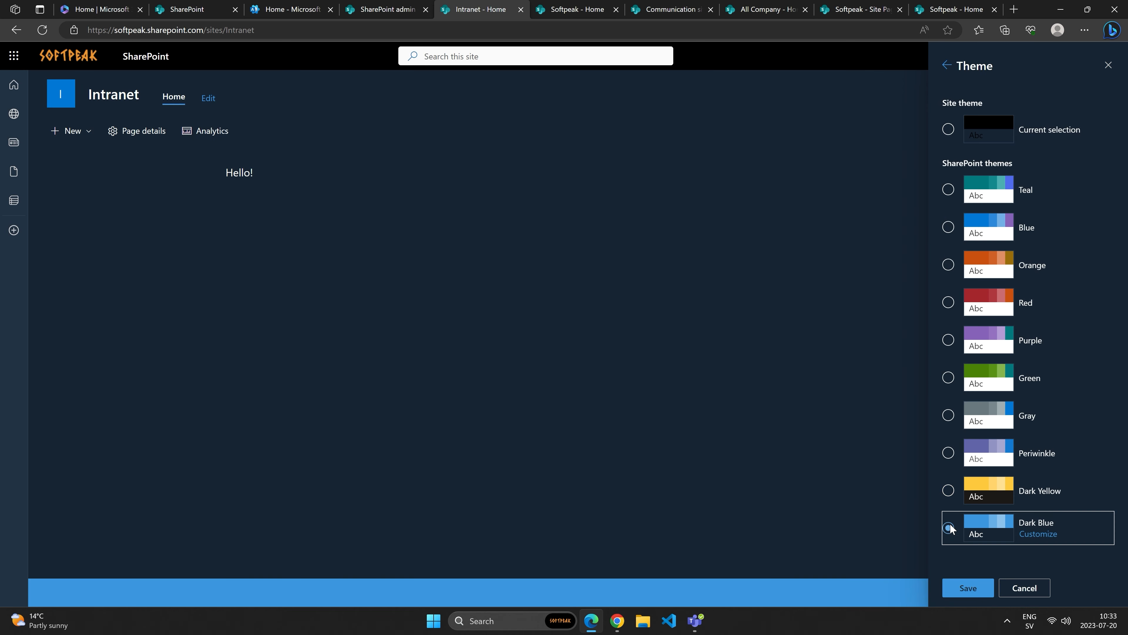
pyautogui.click(949, 490)
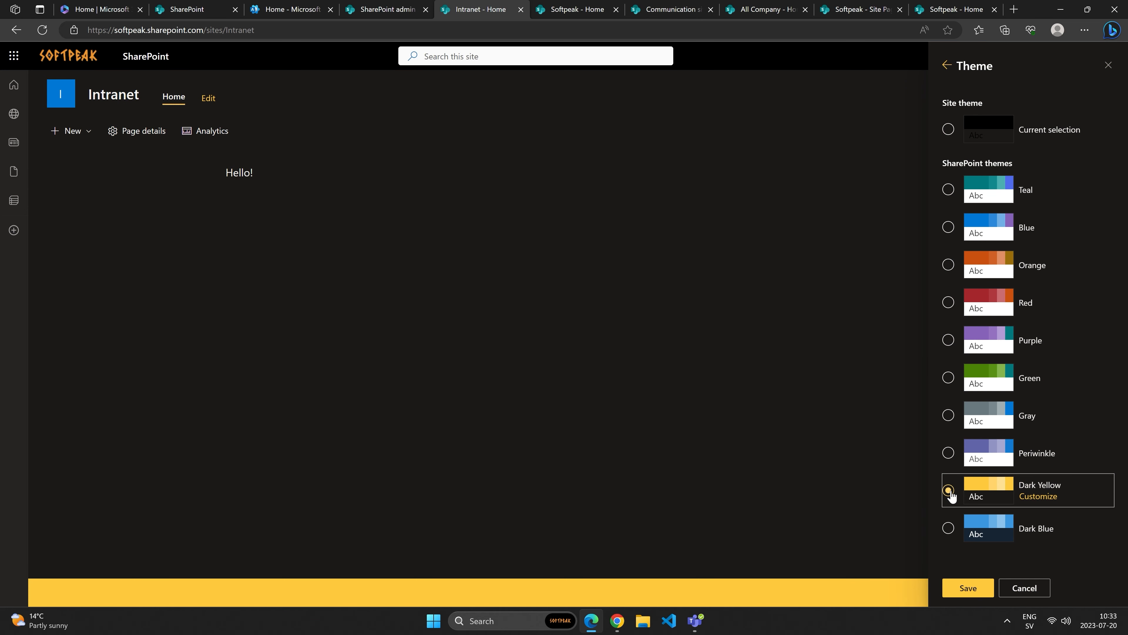
pyautogui.click(968, 588)
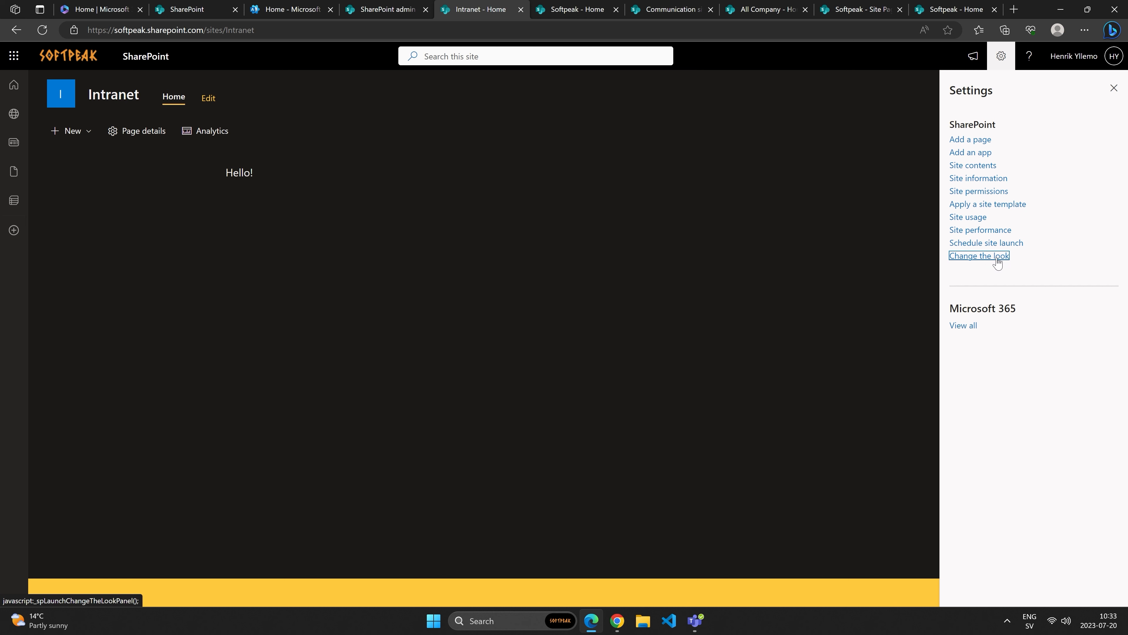
# Step: Open the site's header settings, try the Minimal, Standard and Extended layouts, and set the layout to Compact
pyautogui.click(998, 263)
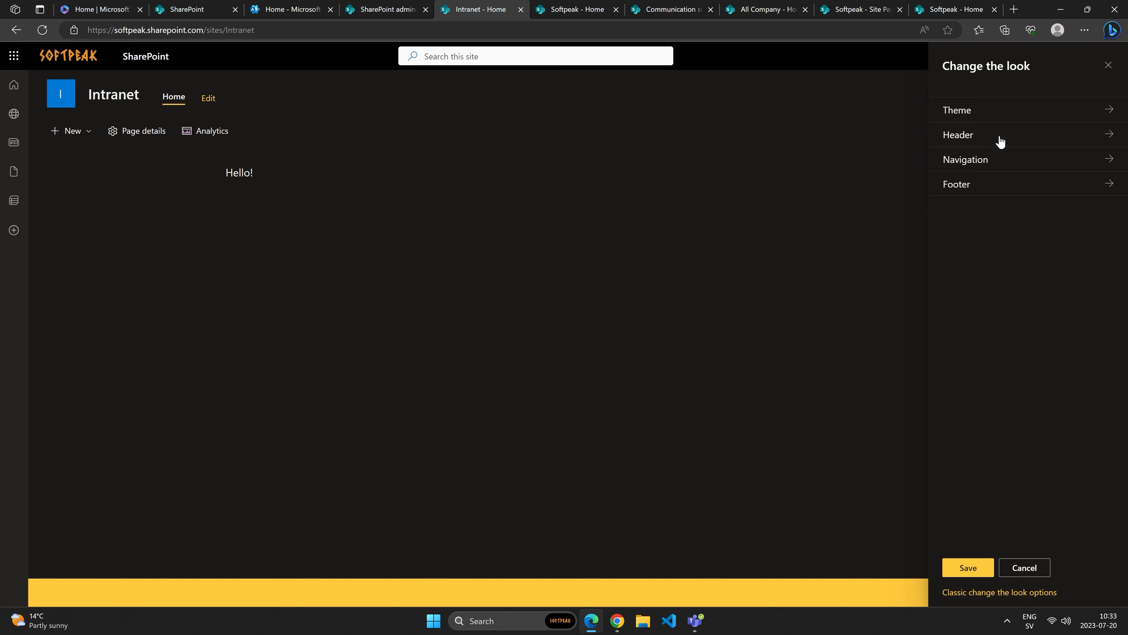
pyautogui.click(1000, 142)
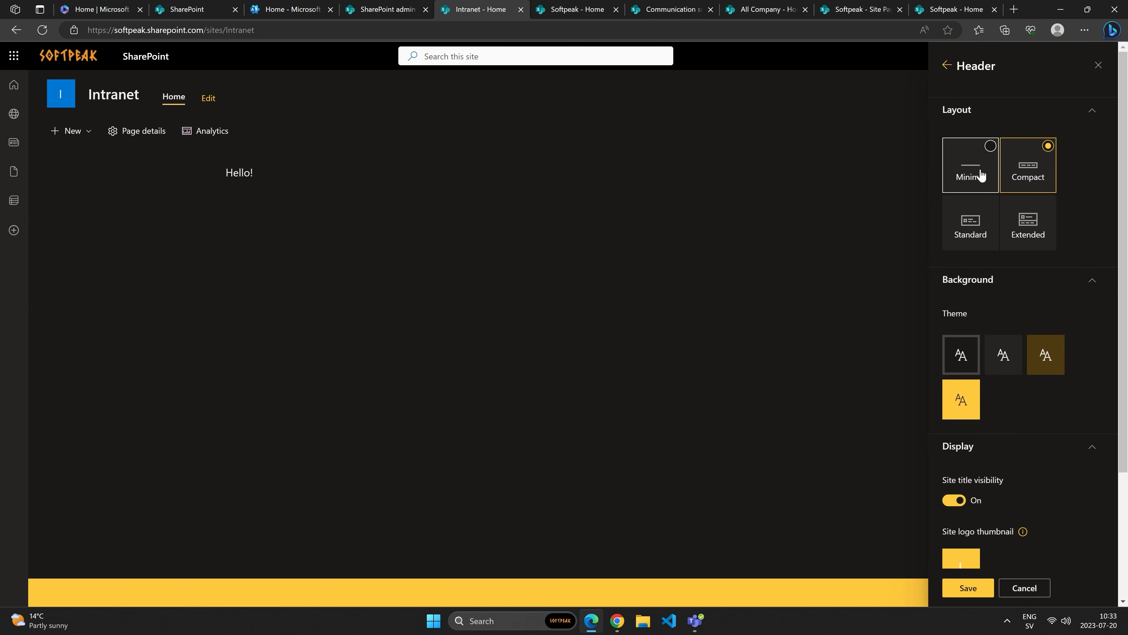
pyautogui.click(973, 177)
pyautogui.click(980, 222)
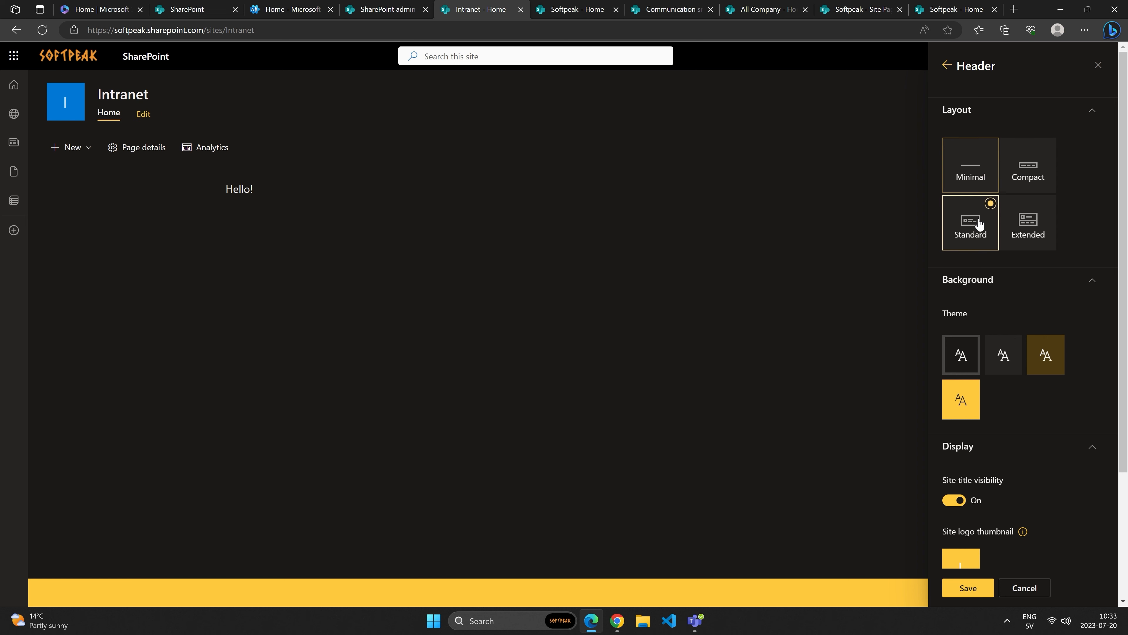
pyautogui.click(1028, 222)
pyautogui.click(1027, 185)
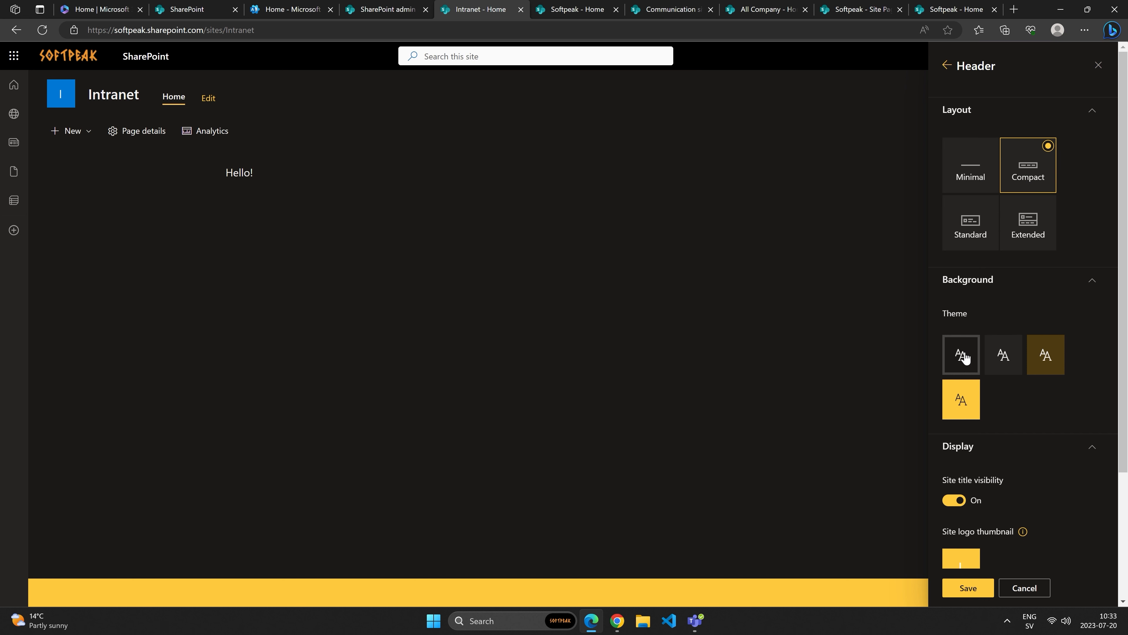
# Step: Try the brown and yellow header backgrounds and set the dark gray theme background
pyautogui.click(1035, 364)
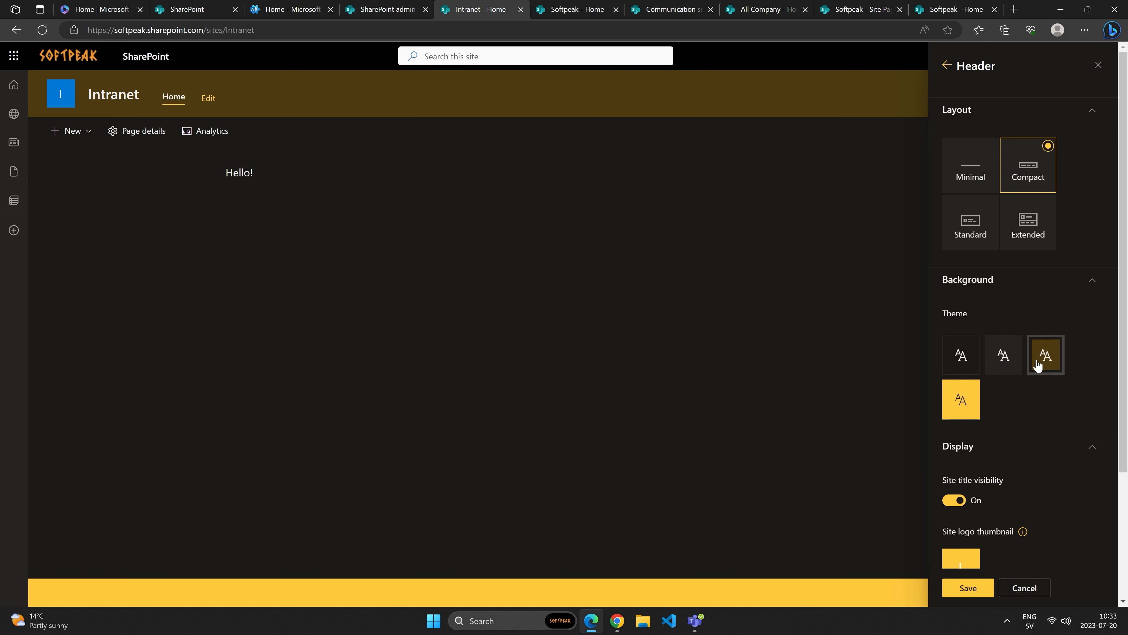
pyautogui.click(963, 402)
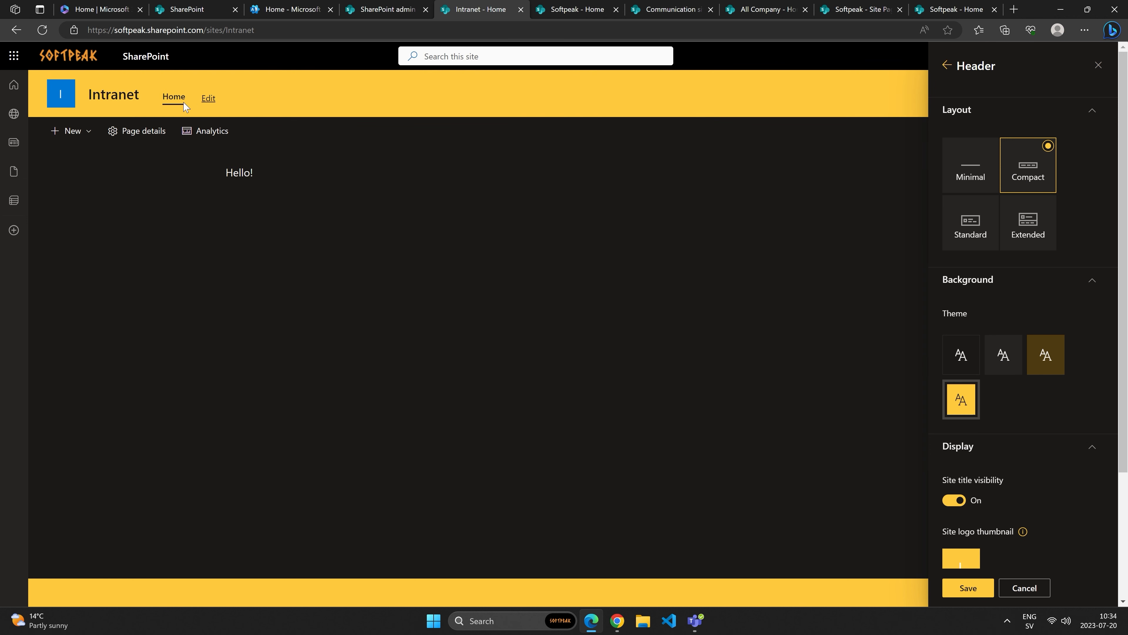
pyautogui.click(1006, 361)
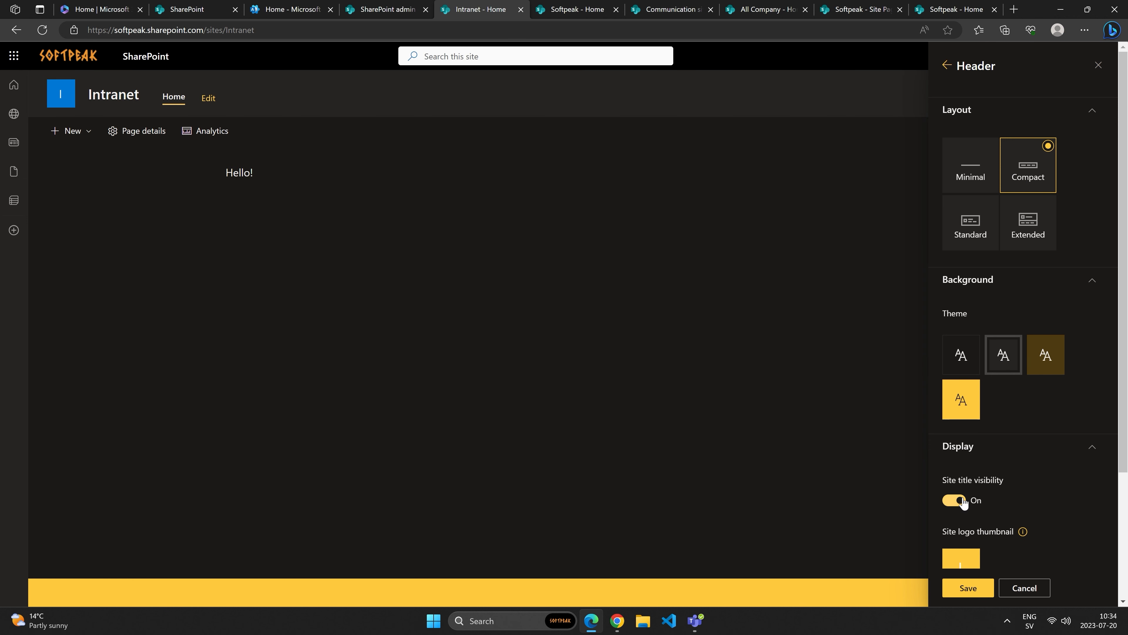
# Step: Replace the site logo thumbnail with softpeak_32x32_32x32 from the softpeak_32x32 folder in Documents and save the header settings
pyautogui.scroll(-3, 964, 504)
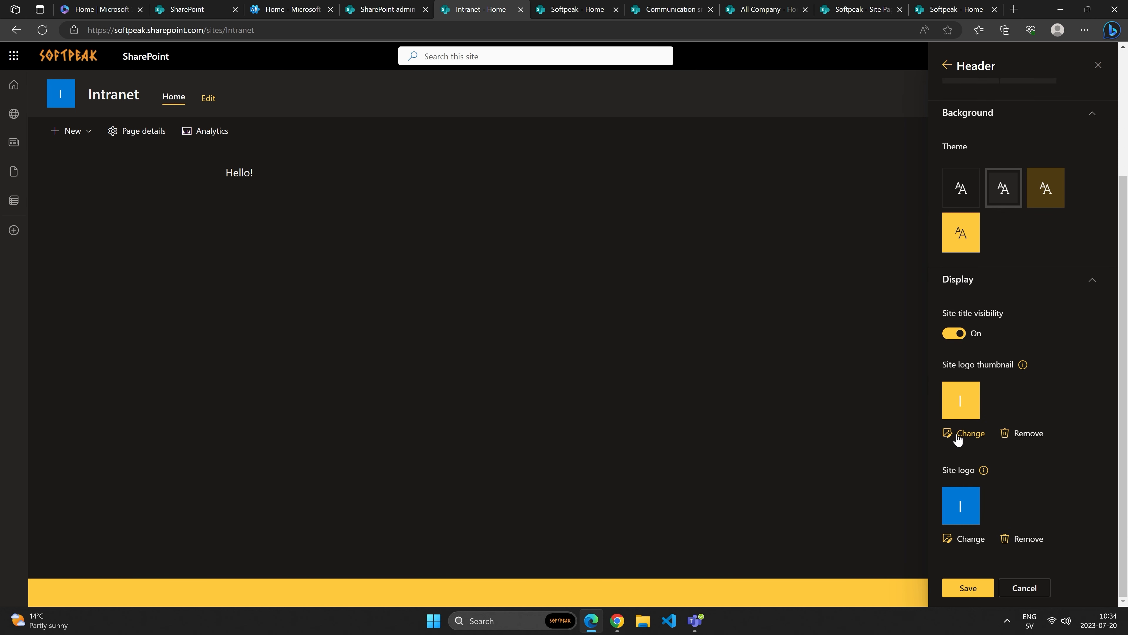
pyautogui.click(968, 433)
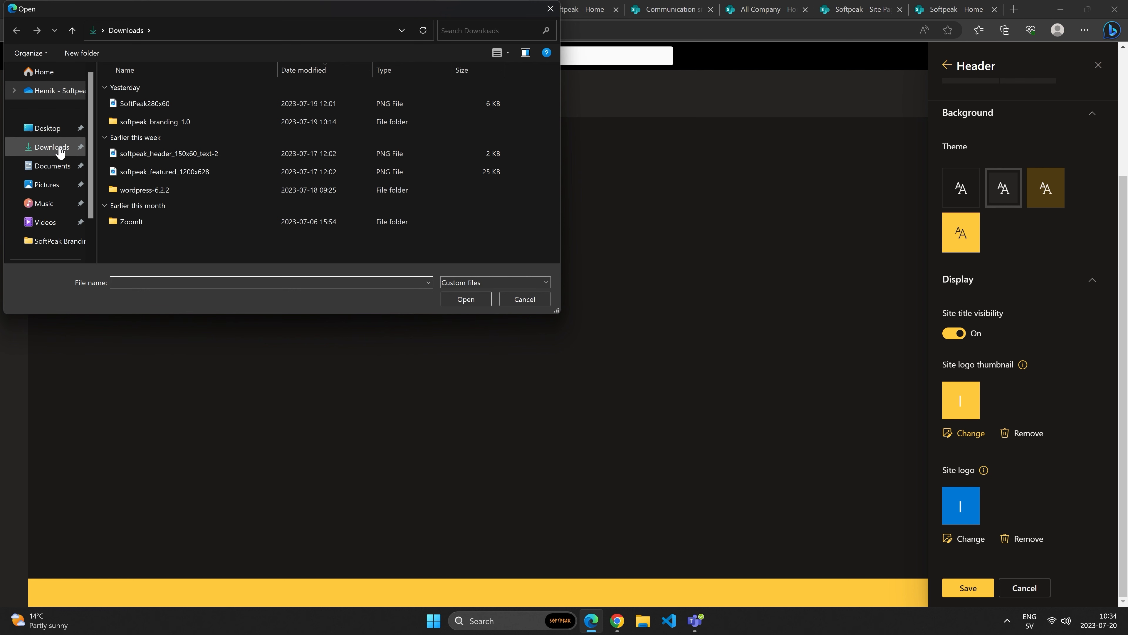
pyautogui.doubleClick(141, 119)
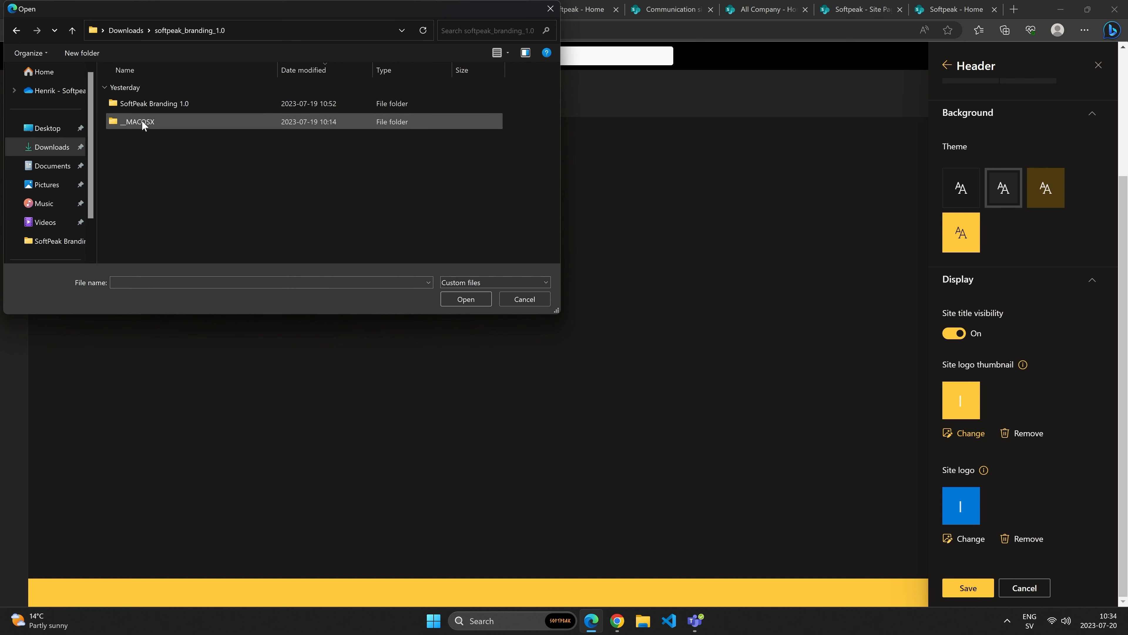
pyautogui.doubleClick(134, 103)
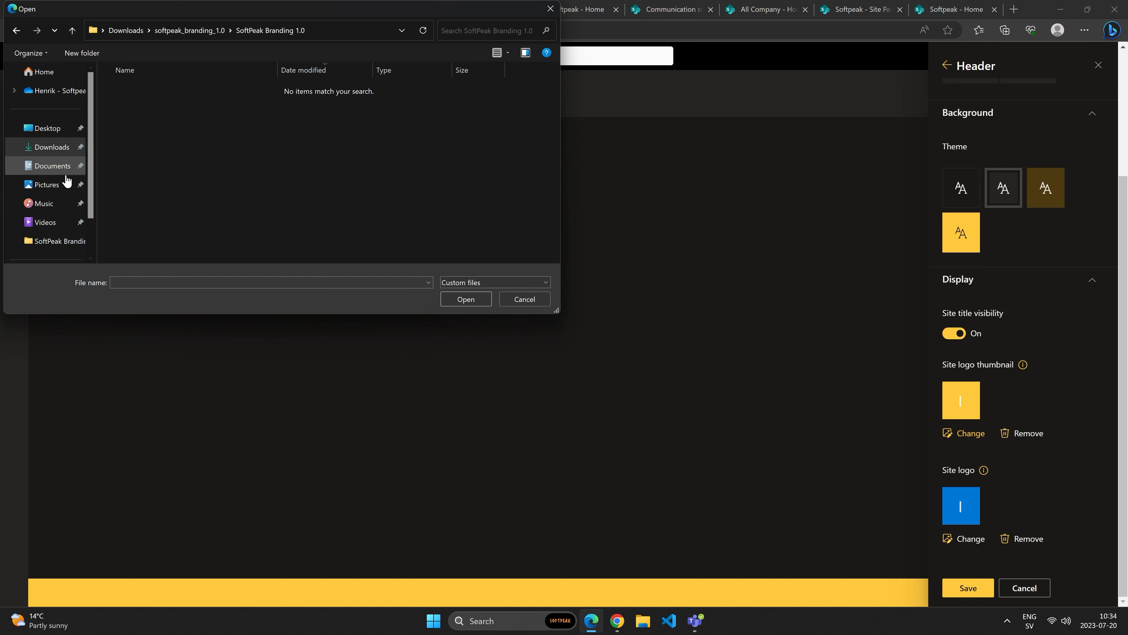
pyautogui.click(67, 165)
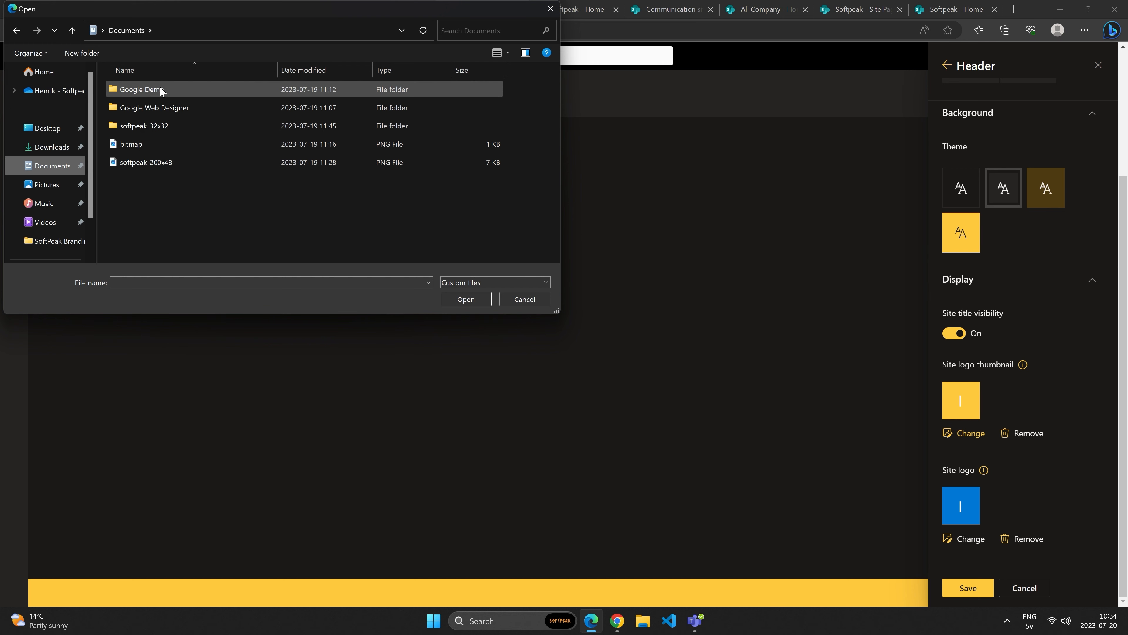
pyautogui.doubleClick(157, 126)
pyautogui.doubleClick(145, 107)
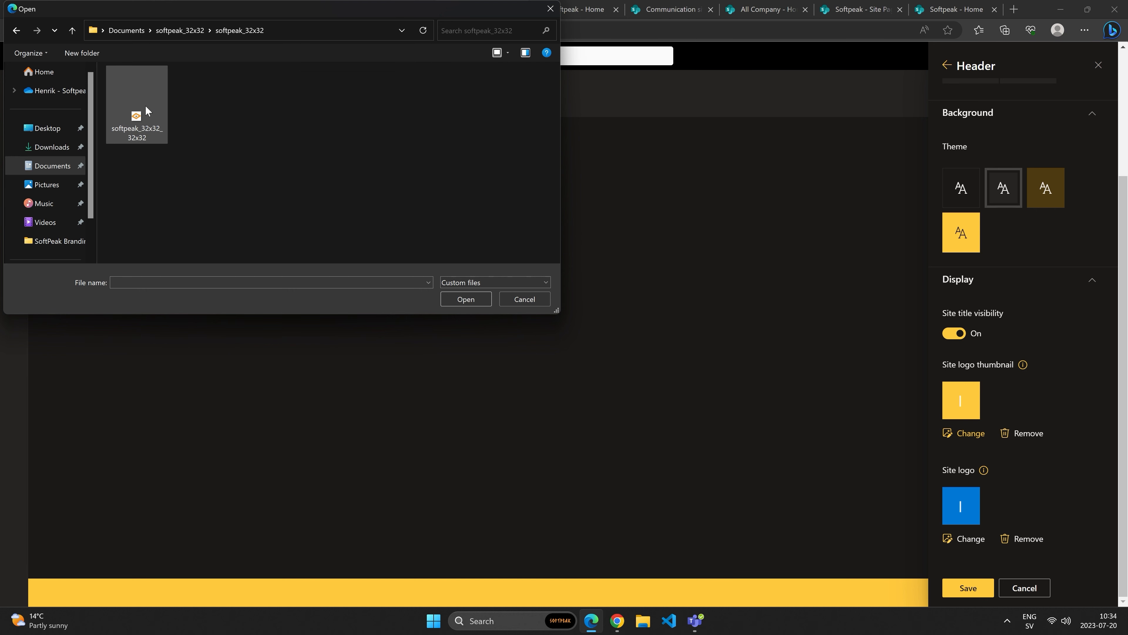
pyautogui.click(143, 111)
pyautogui.click(466, 298)
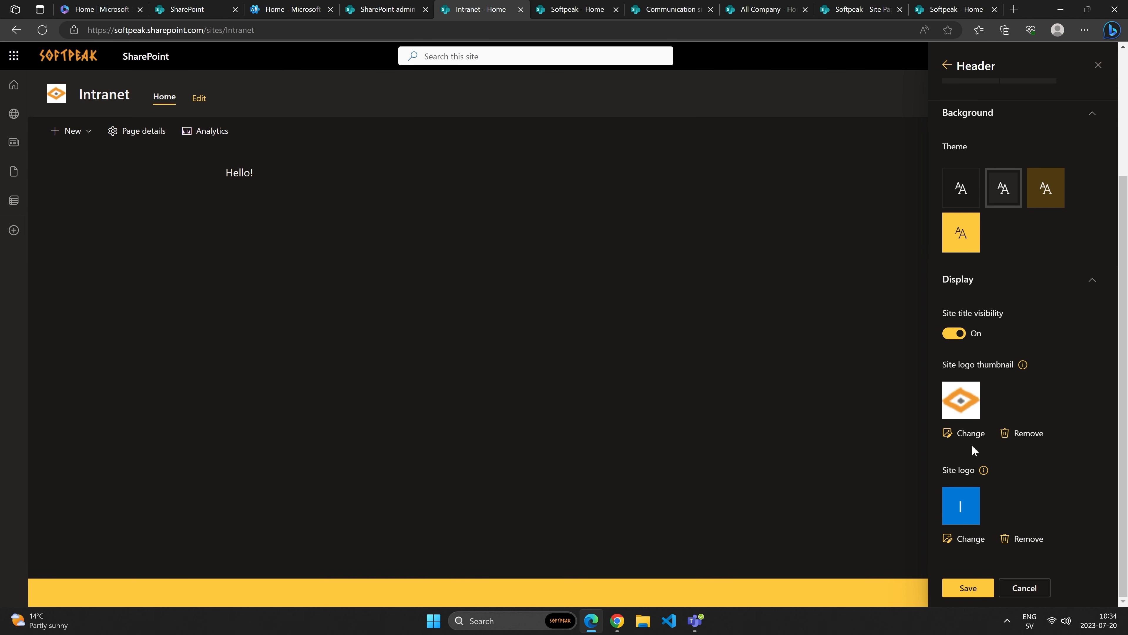
pyautogui.click(968, 588)
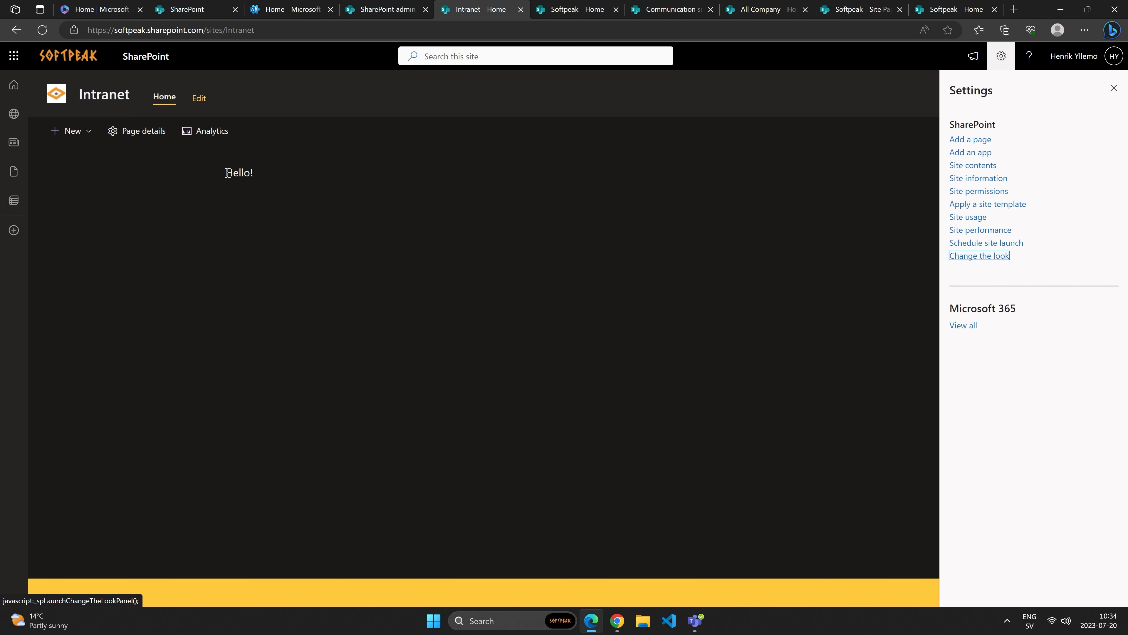
# Step: Open the site's navigation look settings, try the Cascading menu style and return to Mega menu
pyautogui.click(977, 256)
pyautogui.click(980, 160)
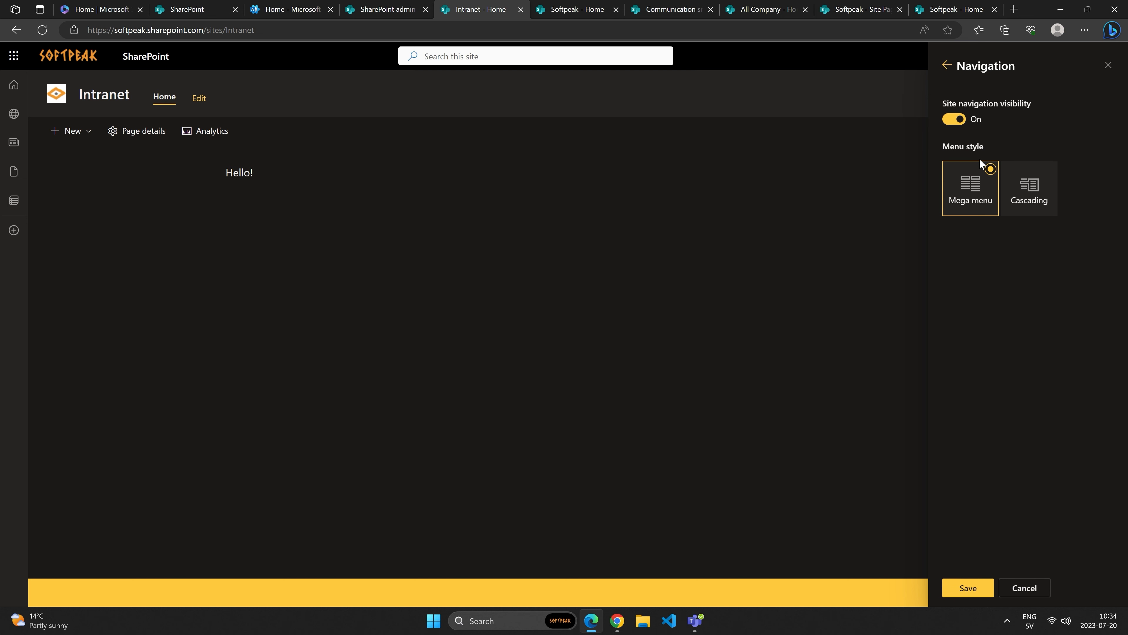
pyautogui.click(1042, 201)
pyautogui.click(979, 195)
# Step: Examine the Link and Label options for adding an item below Home in the site navigation, and cancel without adding one
pyautogui.click(211, 103)
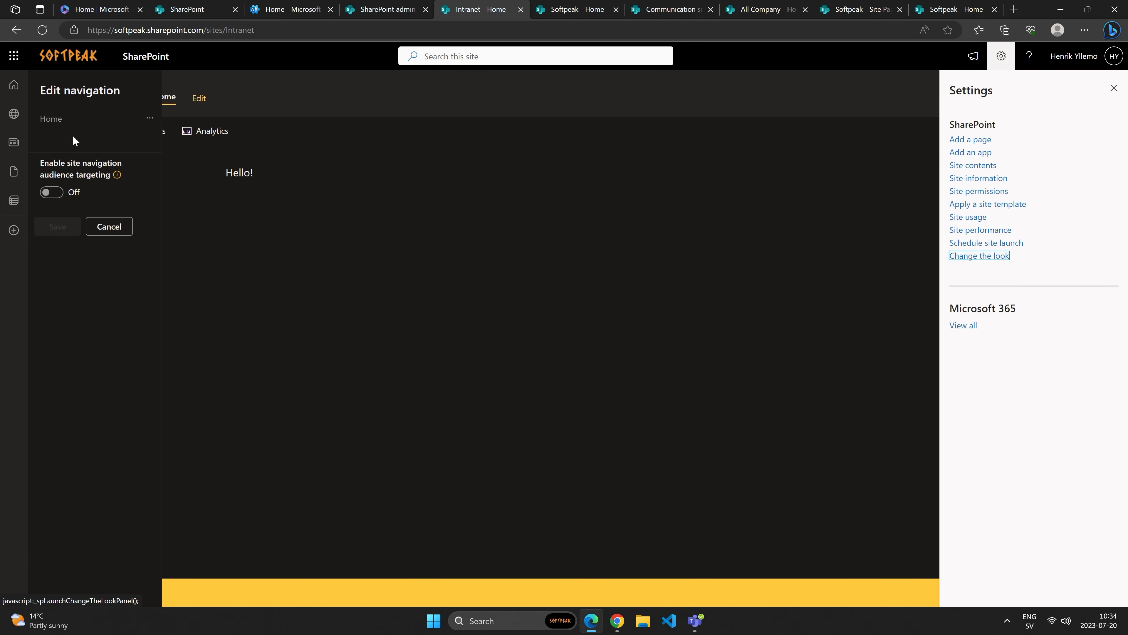
pyautogui.click(96, 131)
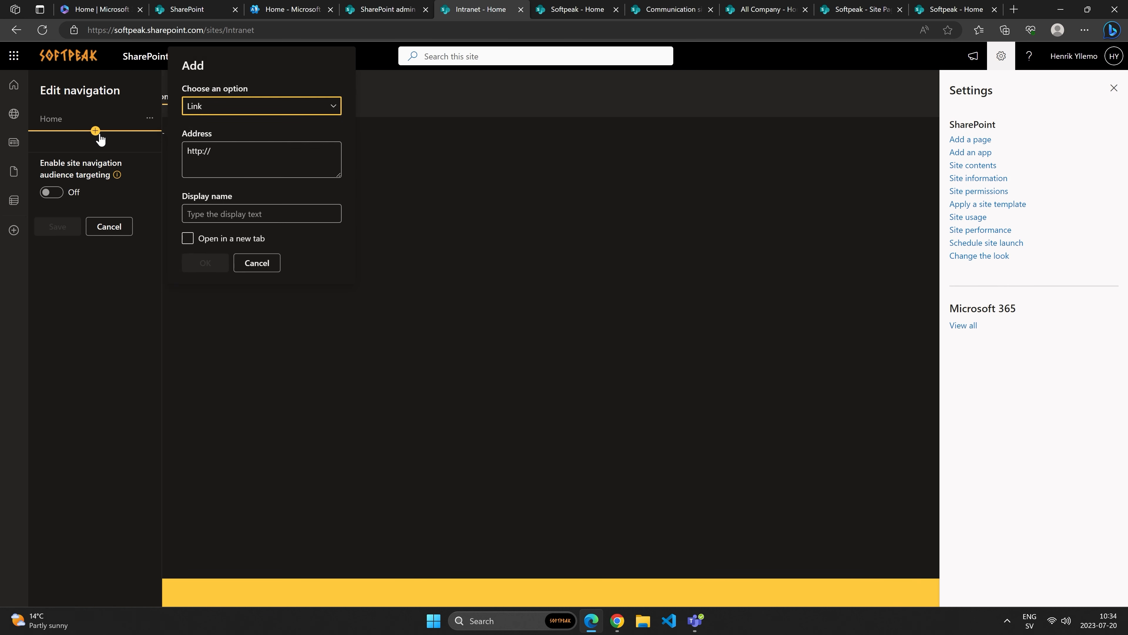
pyautogui.click(227, 111)
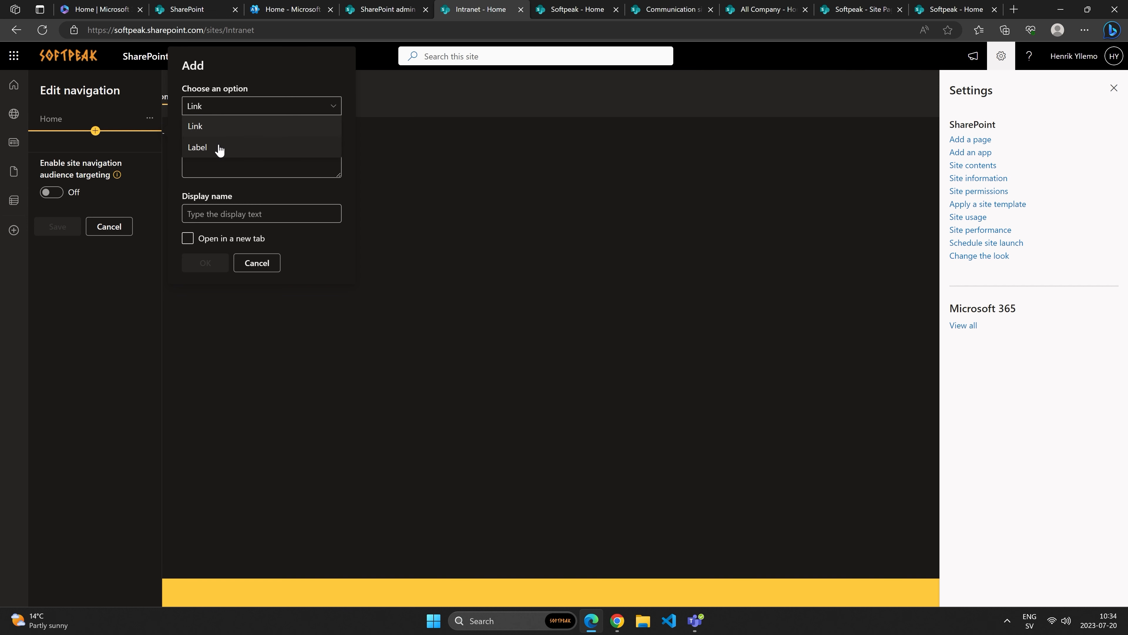
pyautogui.click(343, 187)
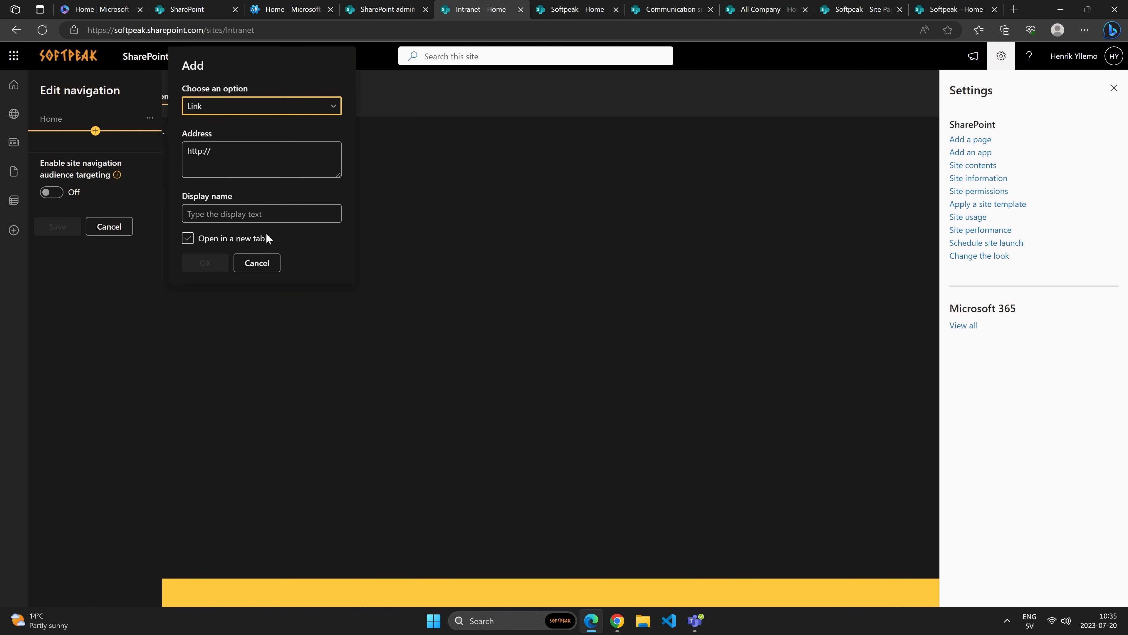
pyautogui.click(257, 262)
pyautogui.click(109, 226)
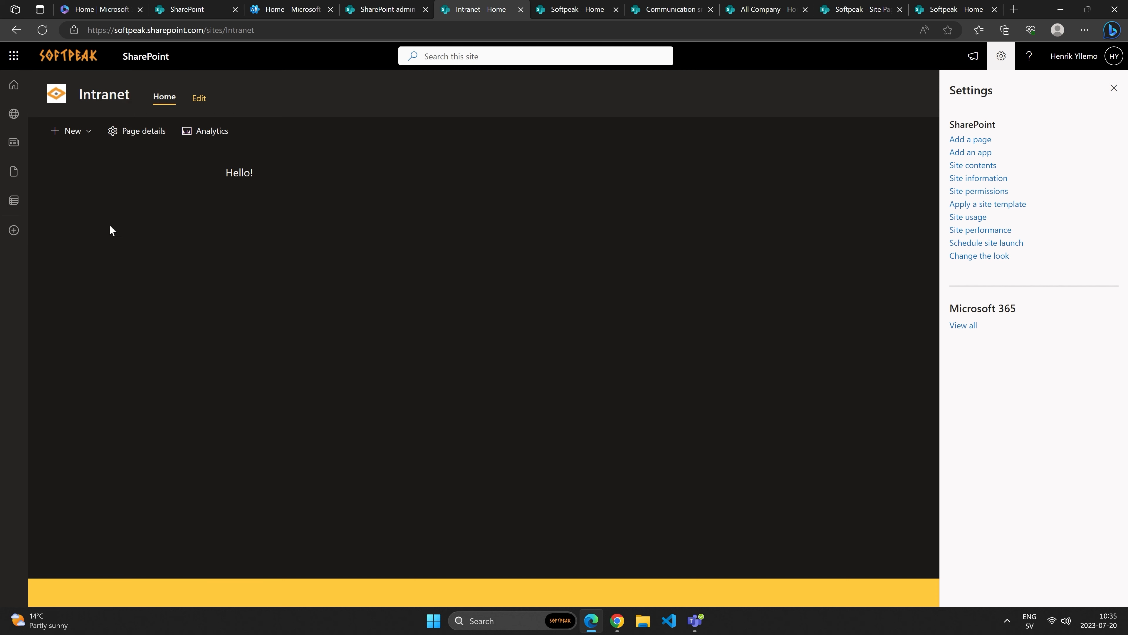
# Step: Open the site's footer settings, try the Extended layout and set the layout back to Simple
pyautogui.click(991, 256)
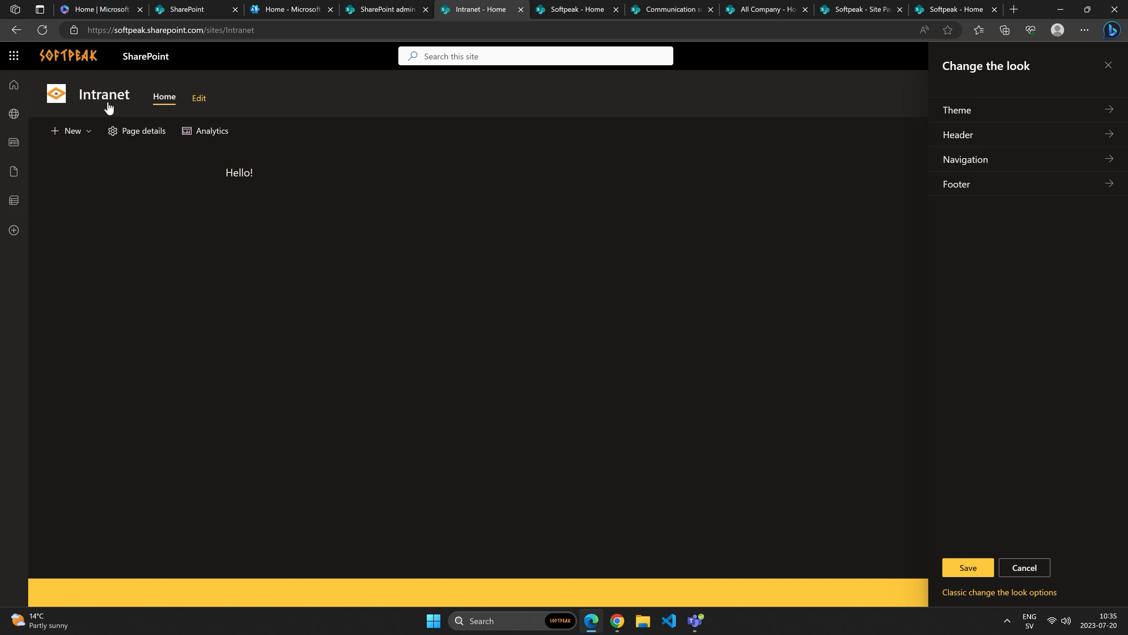
pyautogui.click(973, 191)
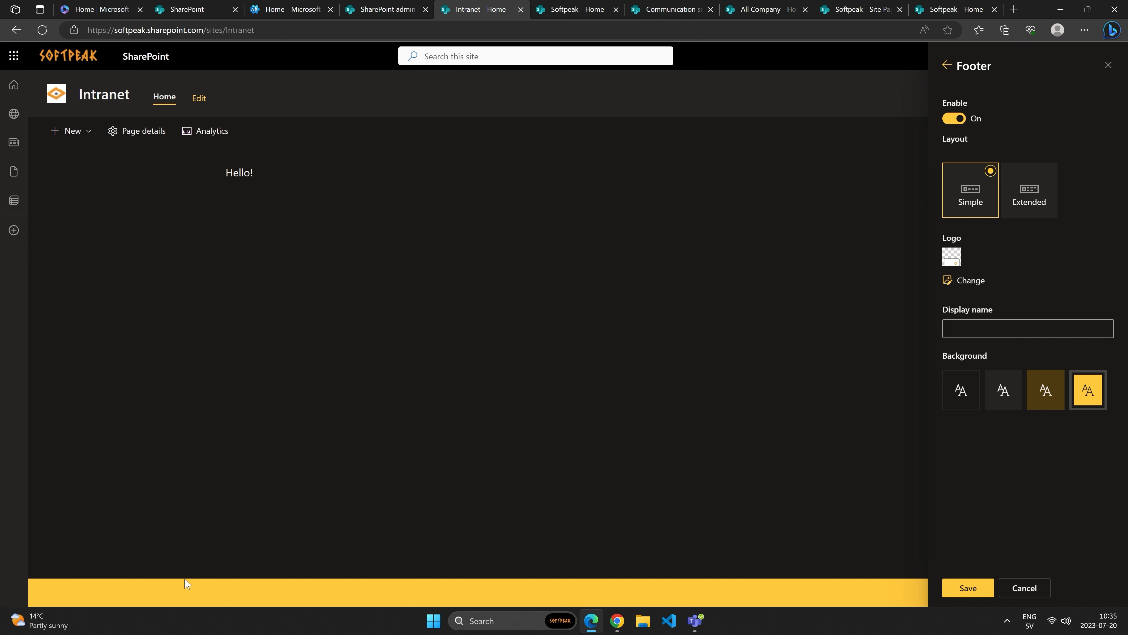
pyautogui.click(1021, 201)
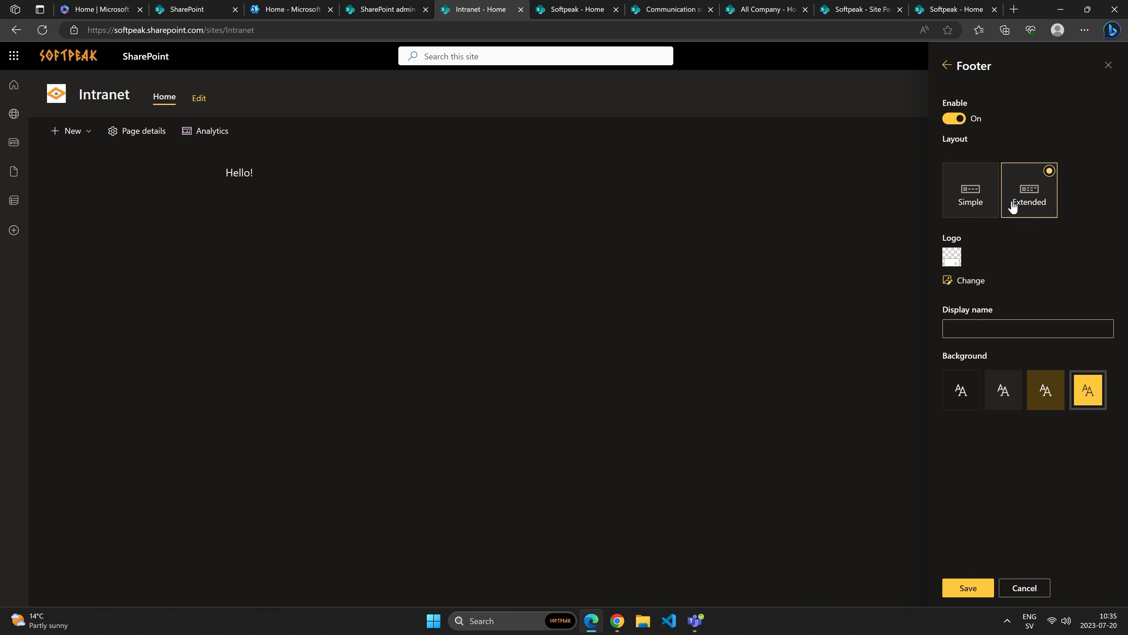
pyautogui.click(982, 204)
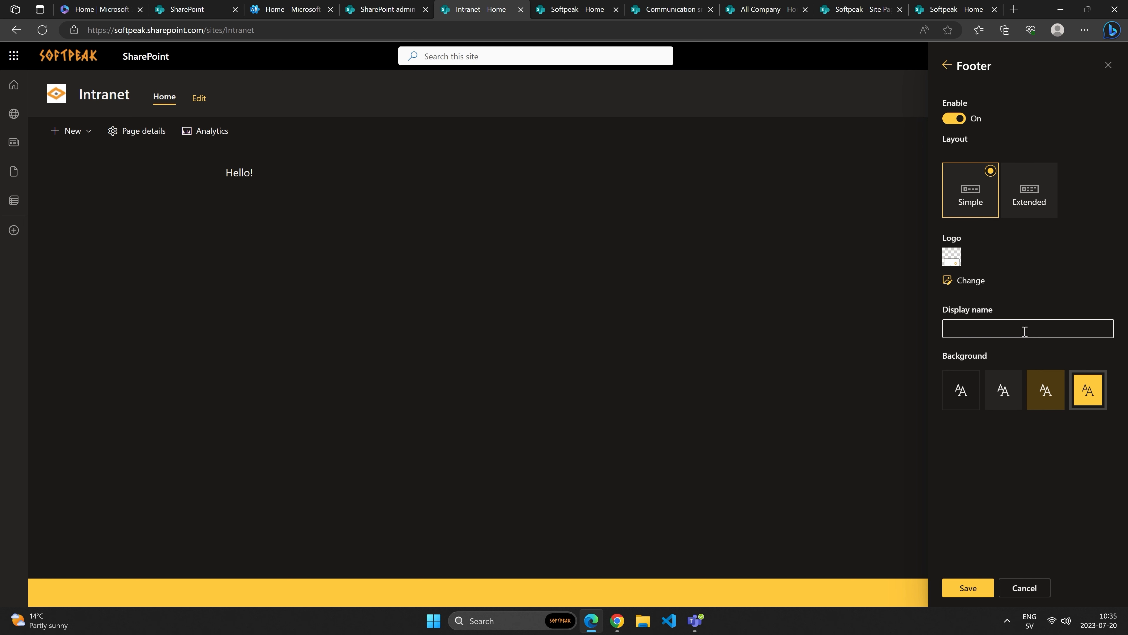
# Step: Try the dark gray, brown and yellow footer backgrounds, set the black background, and save the footer settings
pyautogui.click(1000, 395)
pyautogui.click(964, 394)
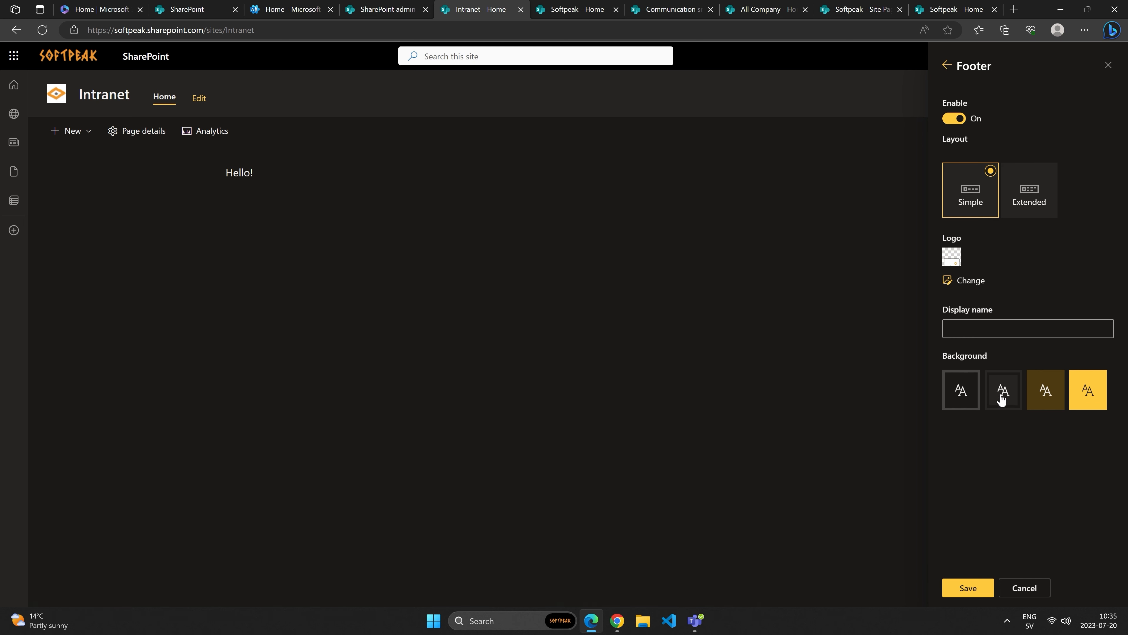
pyautogui.click(1045, 396)
pyautogui.click(1080, 400)
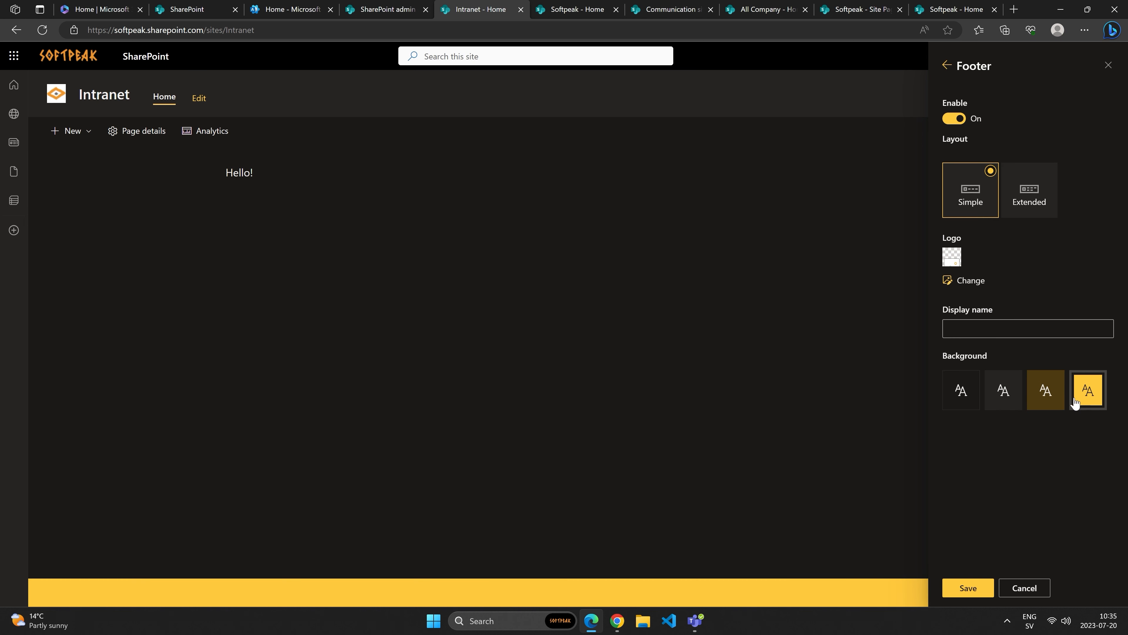
pyautogui.click(960, 392)
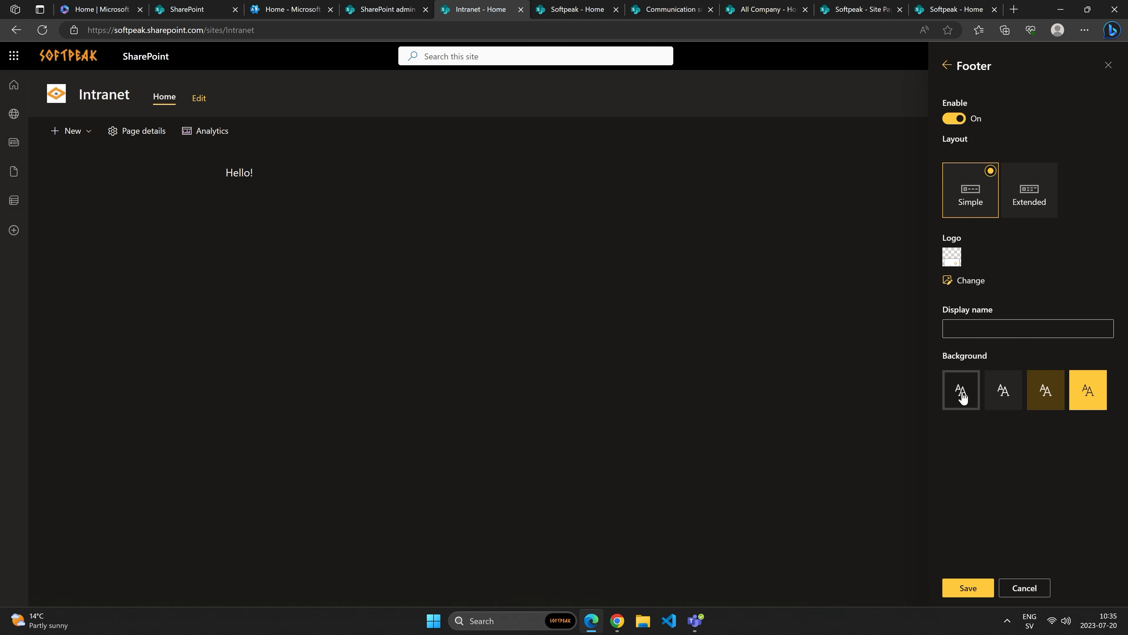
pyautogui.click(967, 588)
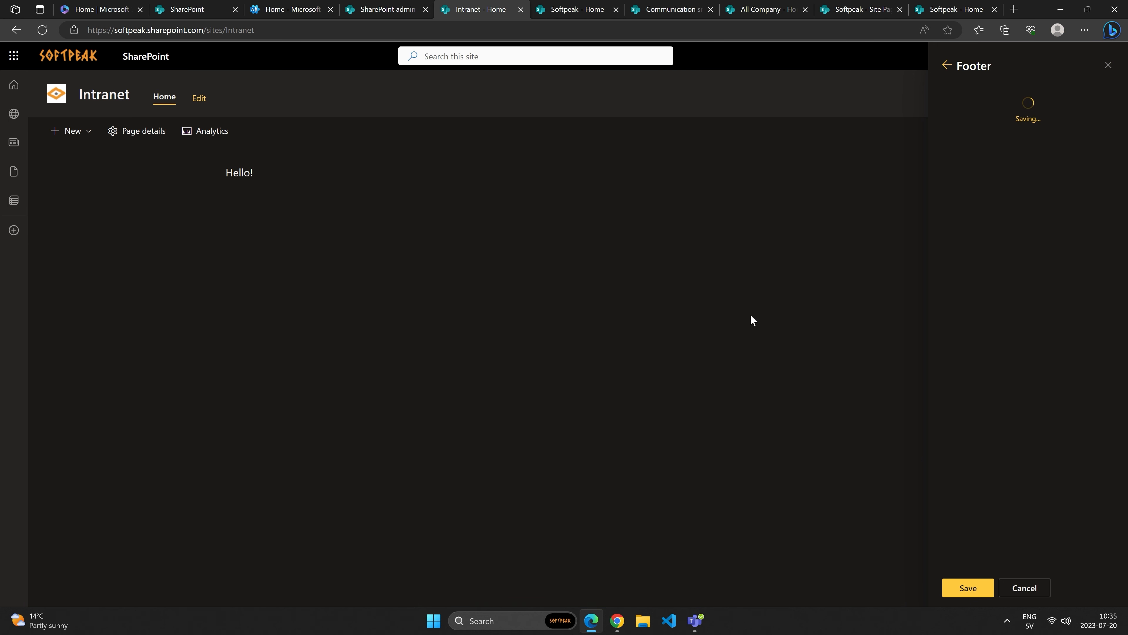
pyautogui.click(1110, 86)
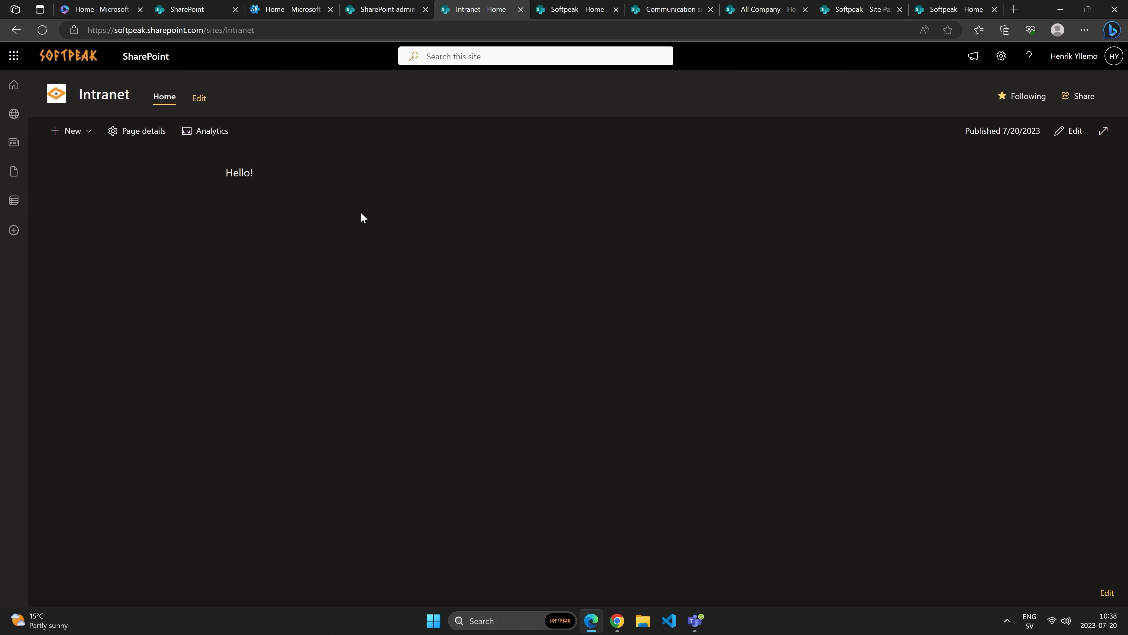
pyautogui.moveTo(223, 174); pyautogui.dragTo(267, 173)
pyautogui.click(271, 172)
# Step: Deselect Intranet in the SharePoint admin center's active sites, open the root Communication site and review its home page
pyautogui.click(400, 10)
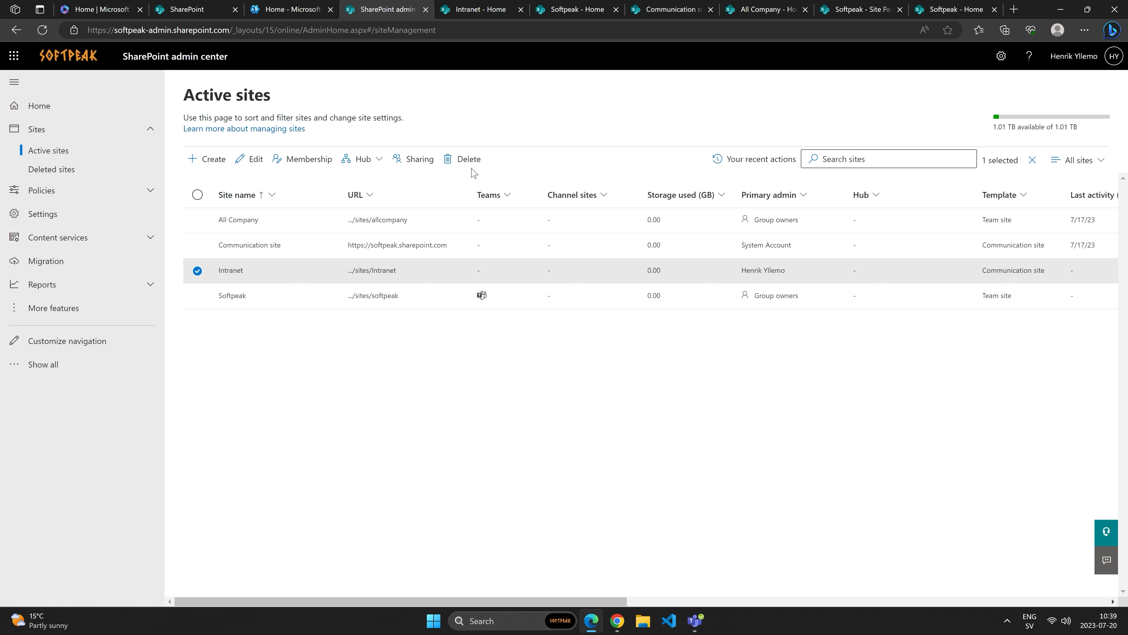
pyautogui.click(198, 271)
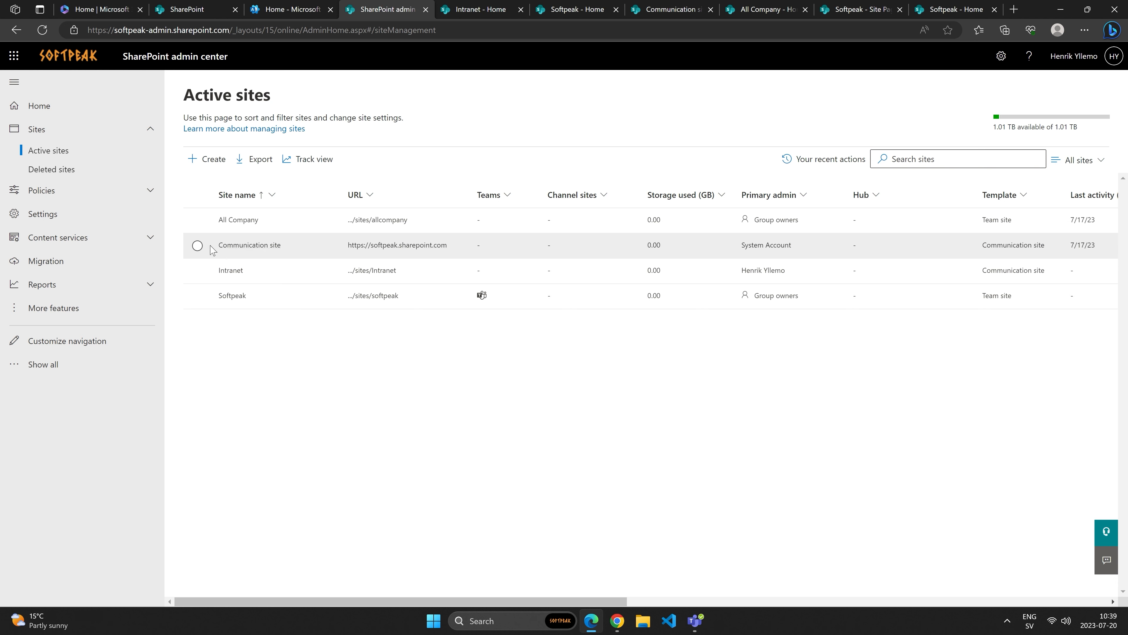
pyautogui.click(402, 245)
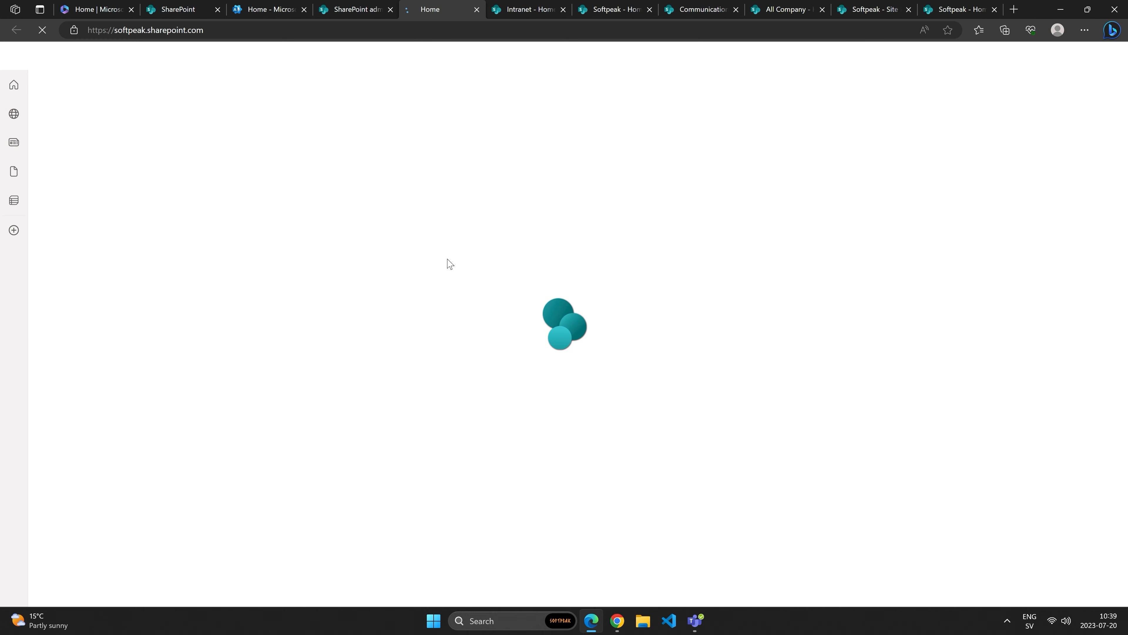
pyautogui.scroll(-10, 496, 328)
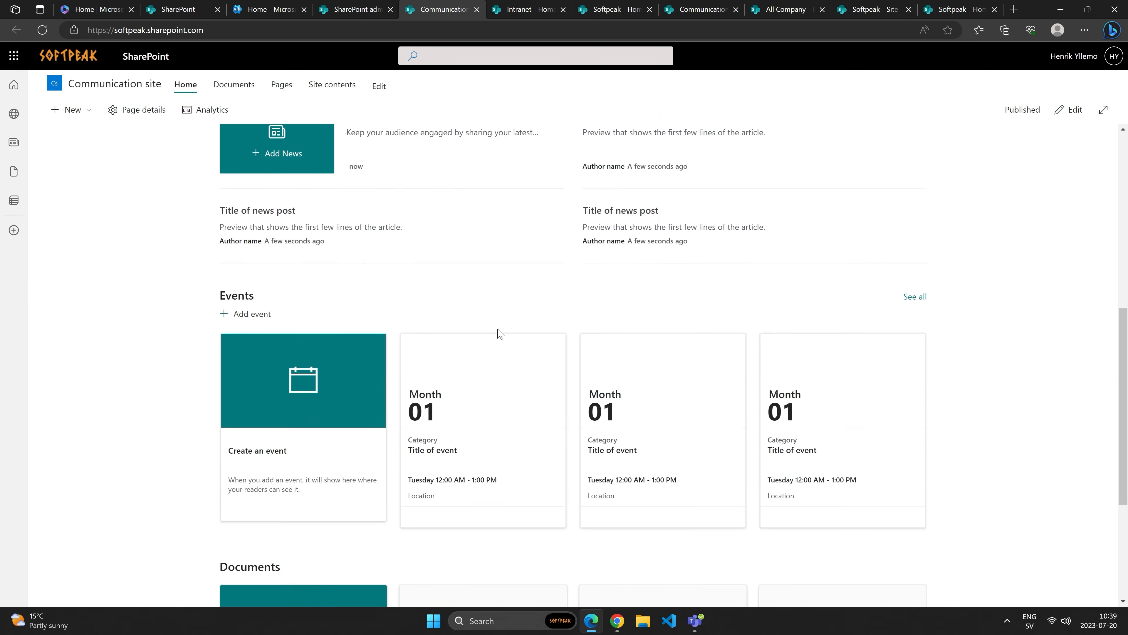
pyautogui.scroll(11, 497, 331)
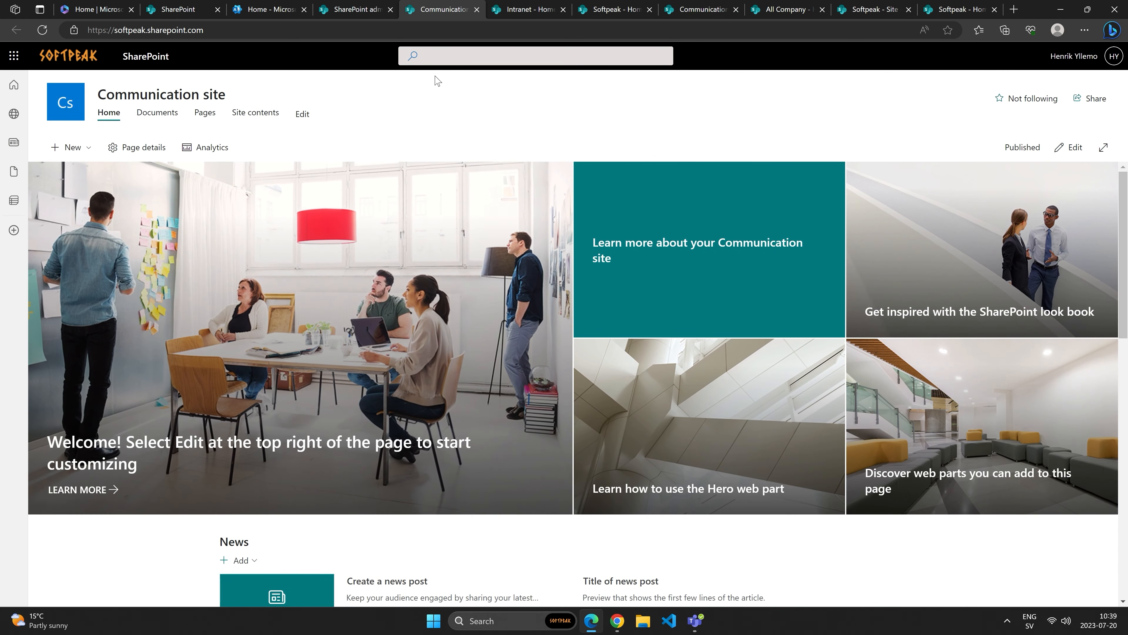
# Step: Return to the SharePoint admin center, close the Communication site's details and start replacing it as the root site
pyautogui.click(365, 10)
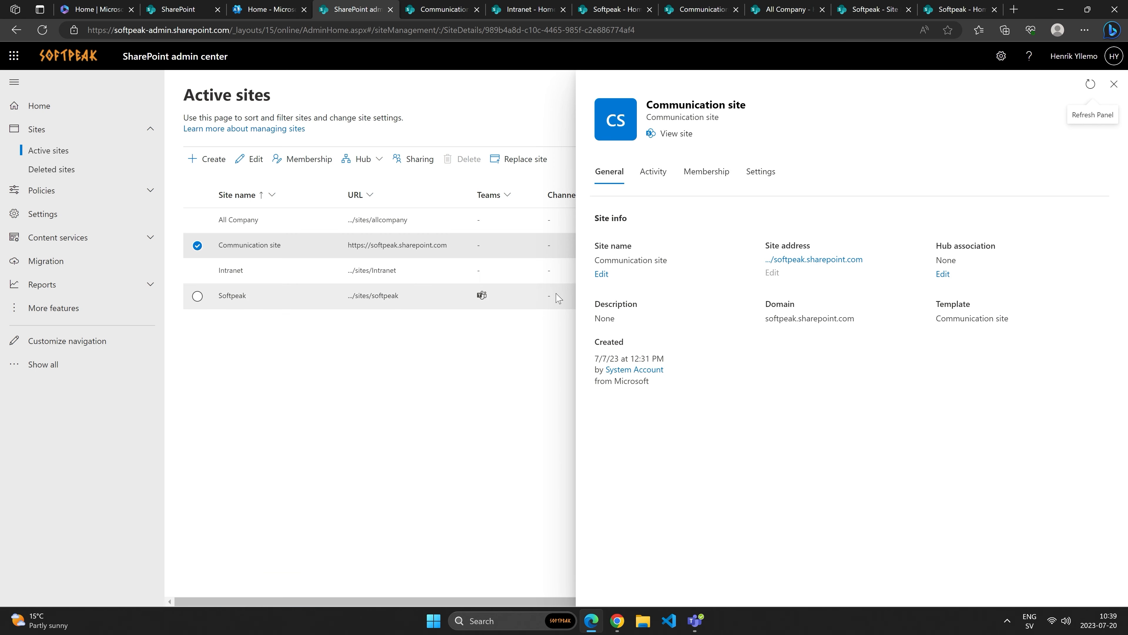
pyautogui.click(1113, 84)
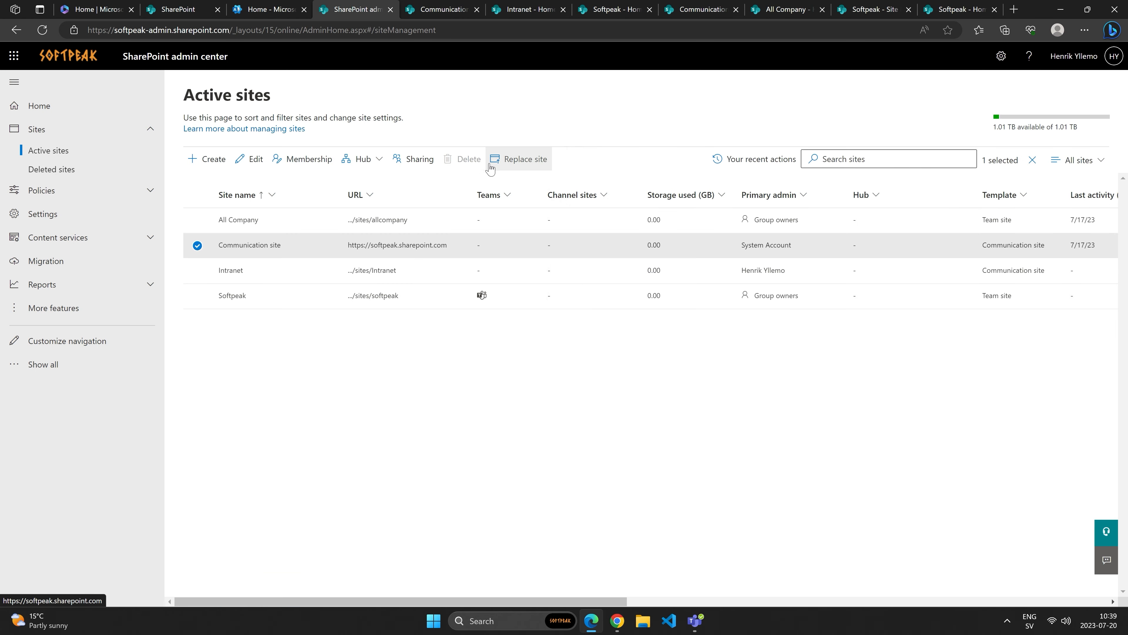
pyautogui.click(518, 160)
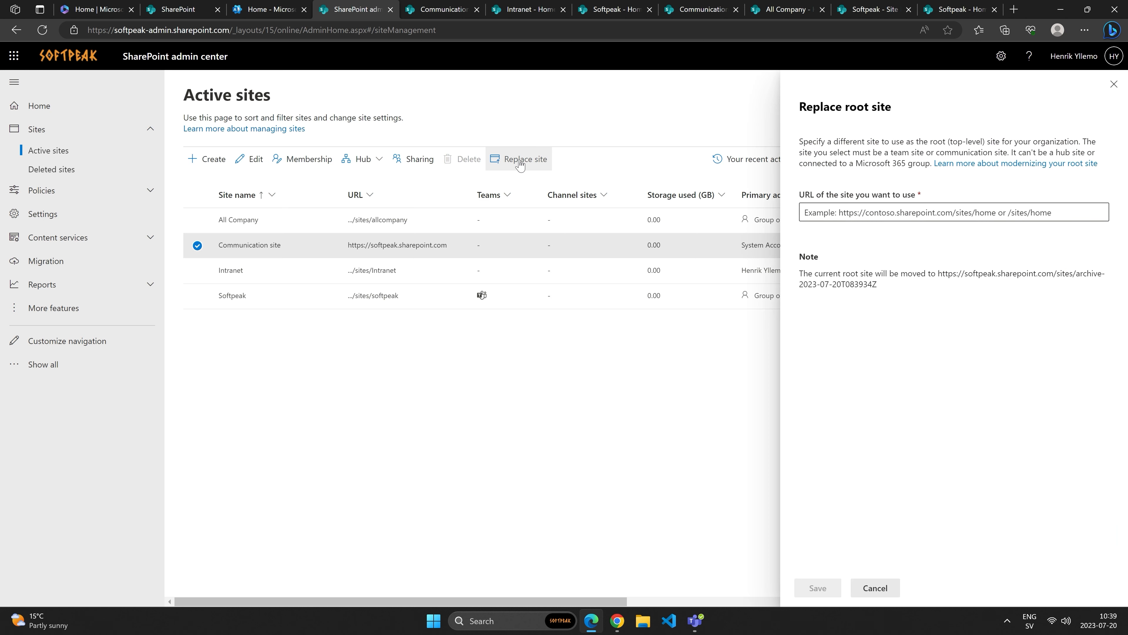
pyautogui.click(533, 10)
pyautogui.click(338, 31)
pyautogui.hotkey('ctrl', 'c')
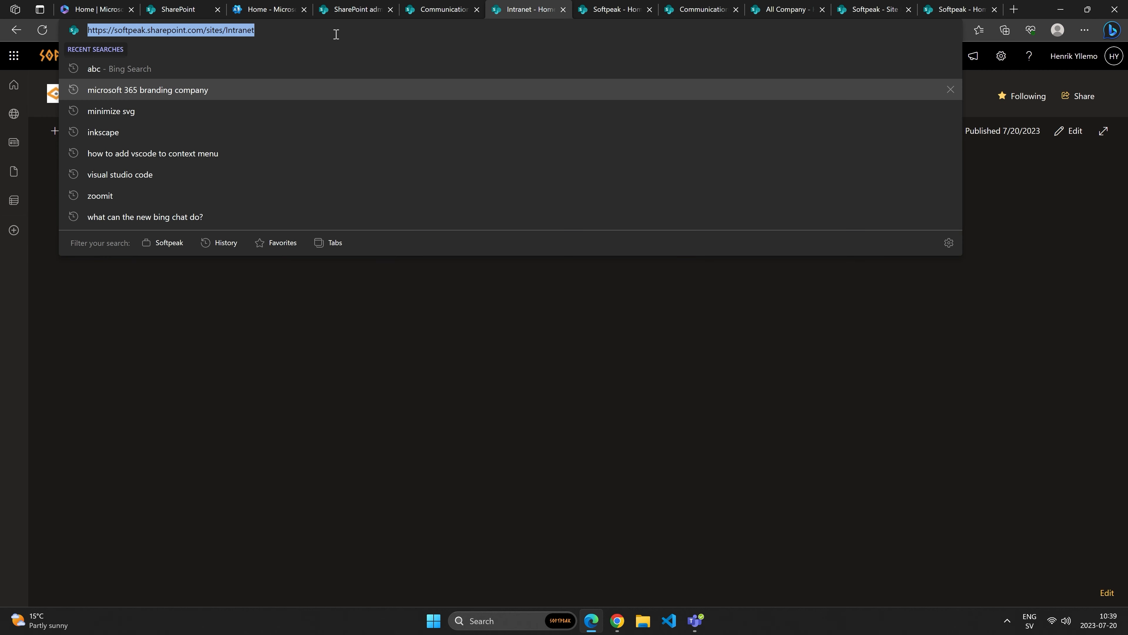
pyautogui.click(413, 325)
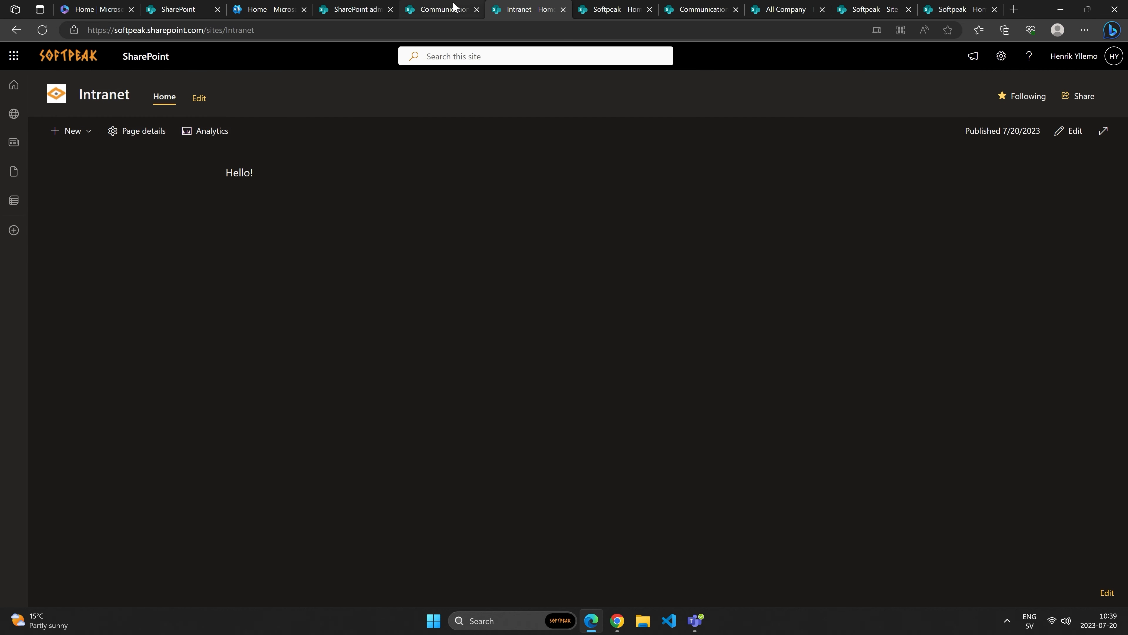
pyautogui.click(454, 13)
pyautogui.click(355, 10)
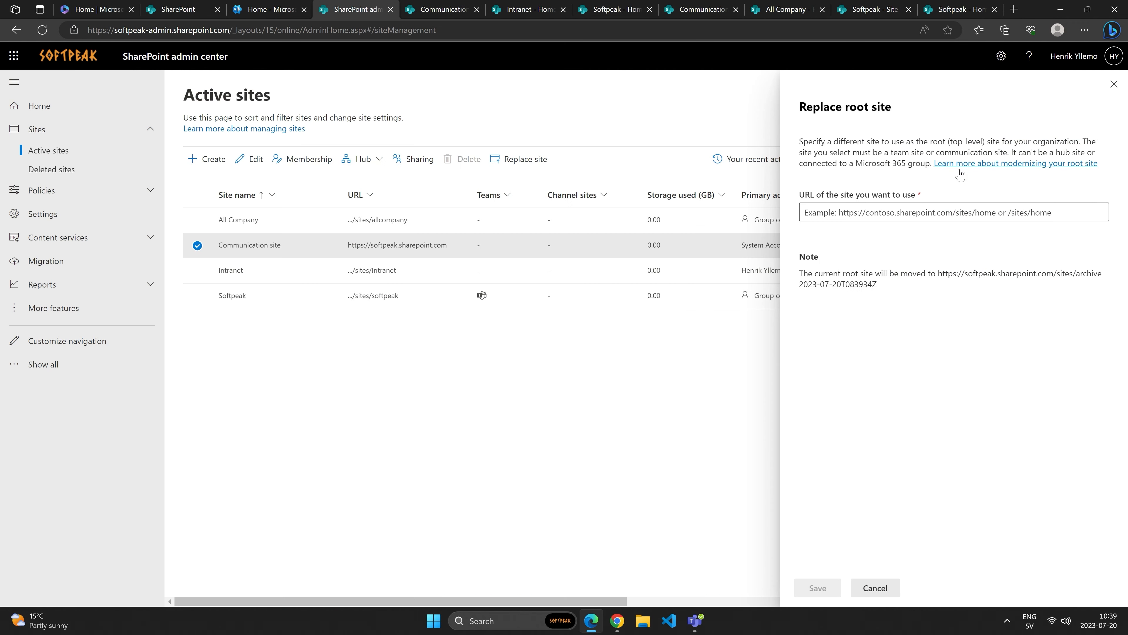
pyautogui.click(923, 213)
pyautogui.hotkey('ctrl', 'v')
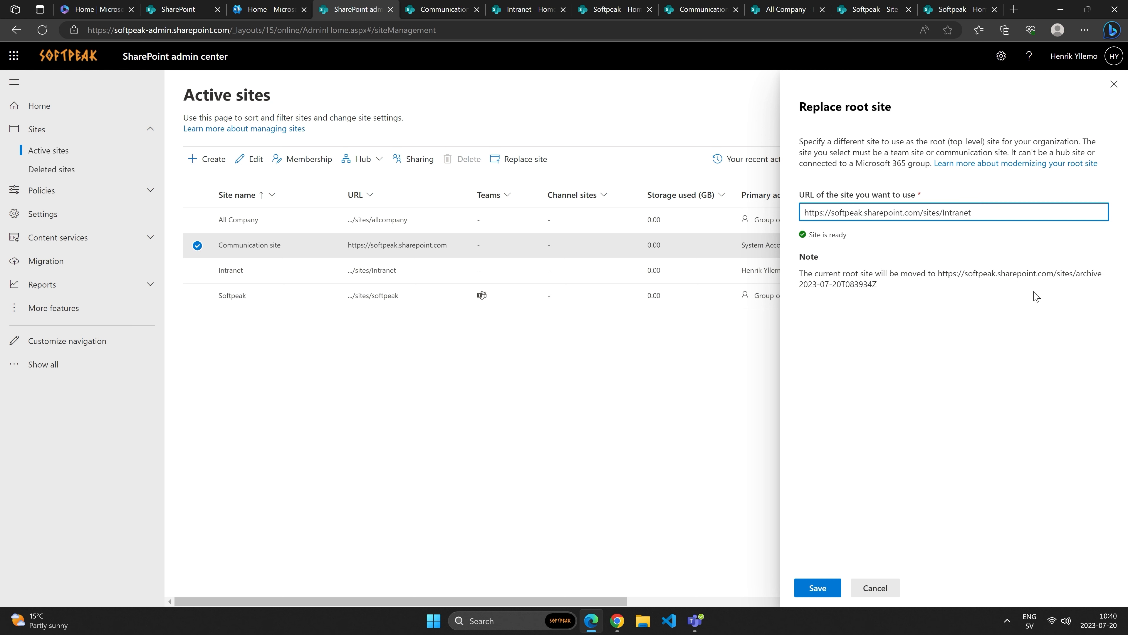
# Step: Save the root site replacement, deselect the Communication site and open the Intranet site from the active sites
pyautogui.click(834, 591)
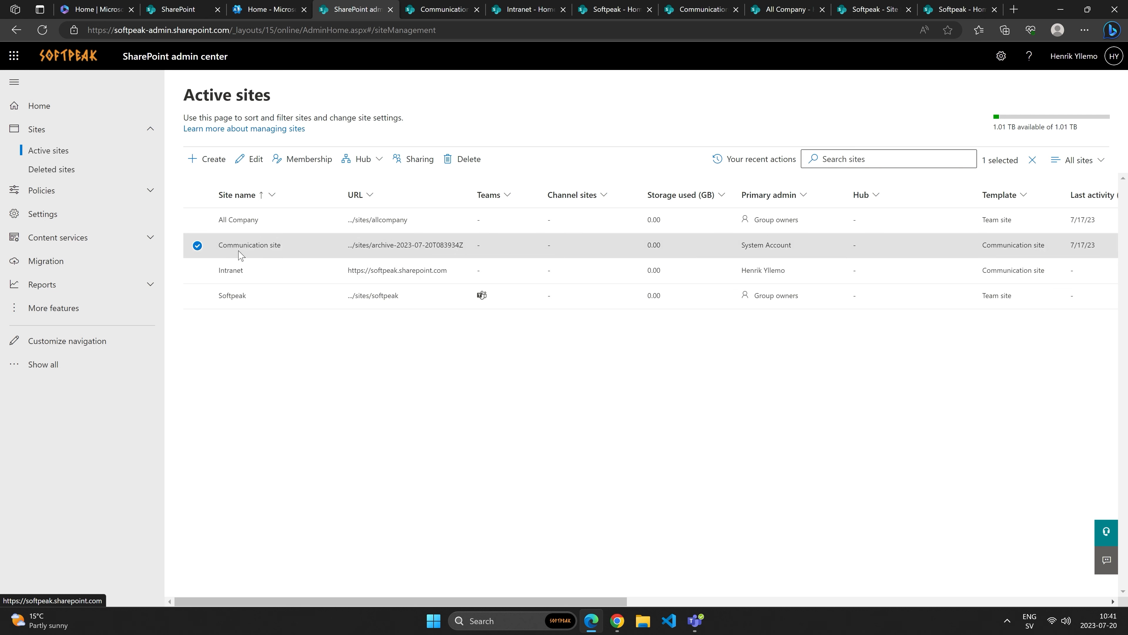
pyautogui.click(197, 245)
pyautogui.click(390, 270)
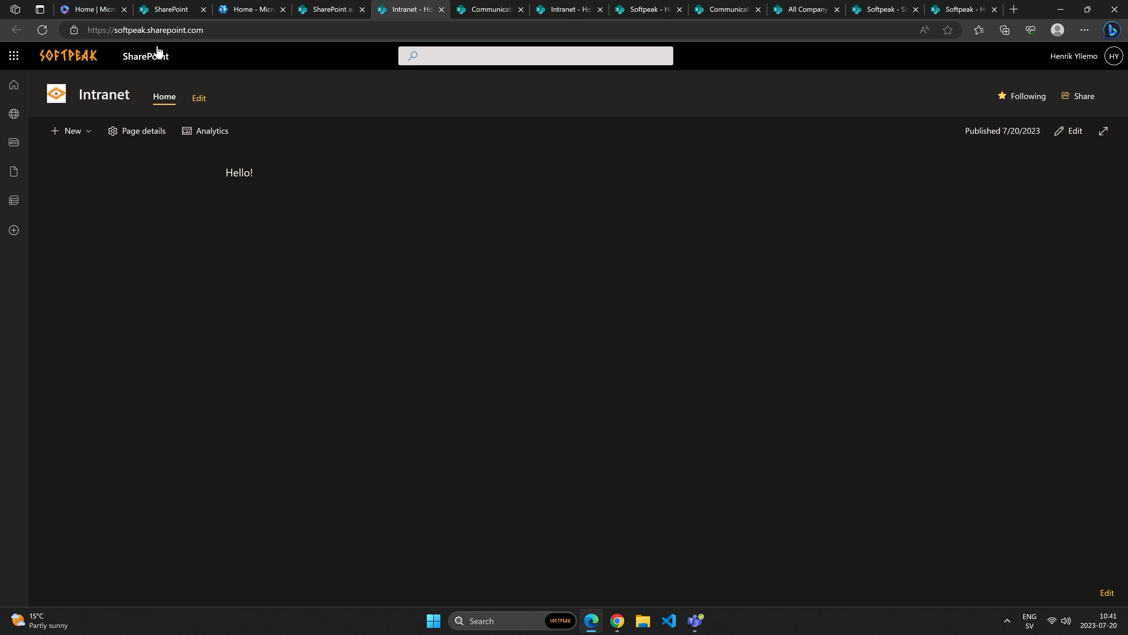
# Step: Copy the Intranet site's root address and open the Microsoft 365 admin center by way of the Microsoft 365 home page
pyautogui.click(189, 31)
pyautogui.hotkey('ctrl', 'c')
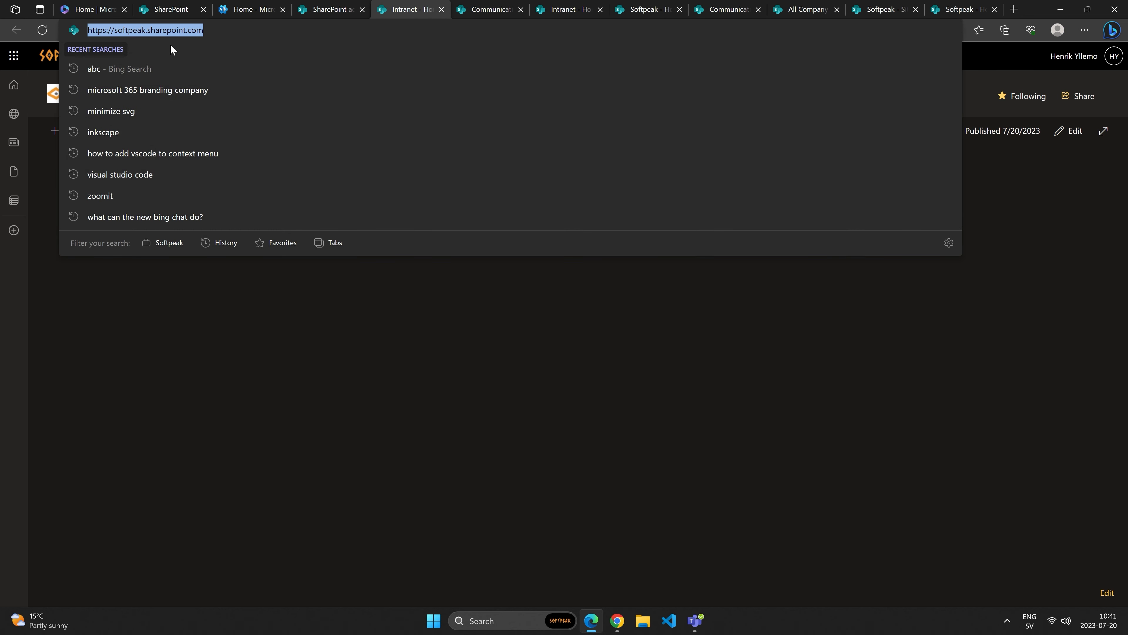
pyautogui.click(144, 328)
pyautogui.click(77, 53)
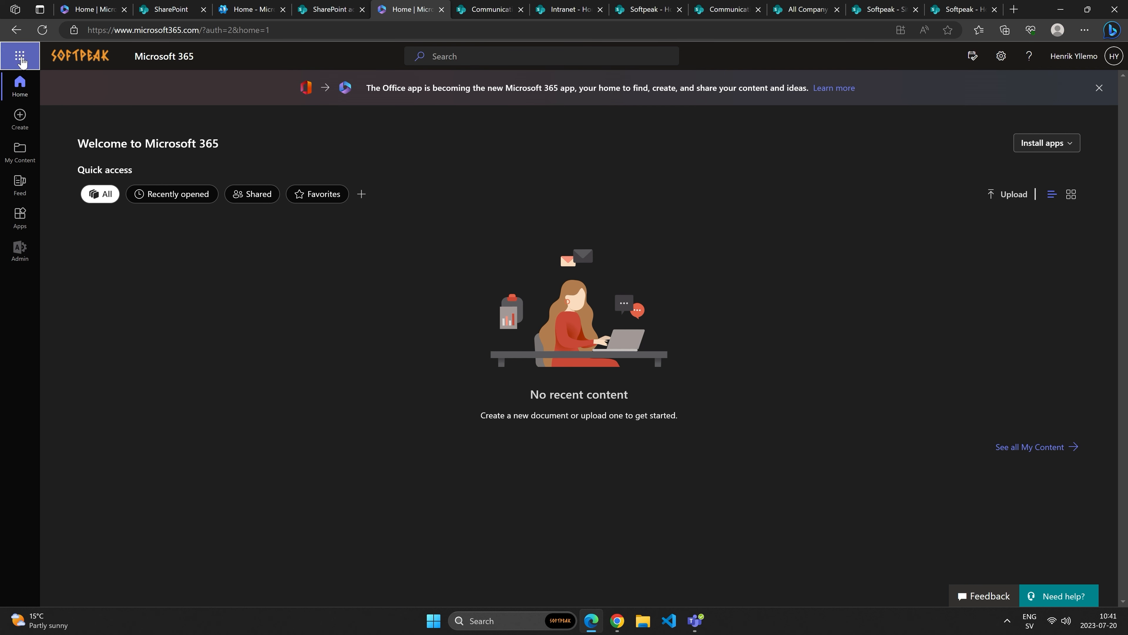
pyautogui.click(20, 56)
pyautogui.click(127, 270)
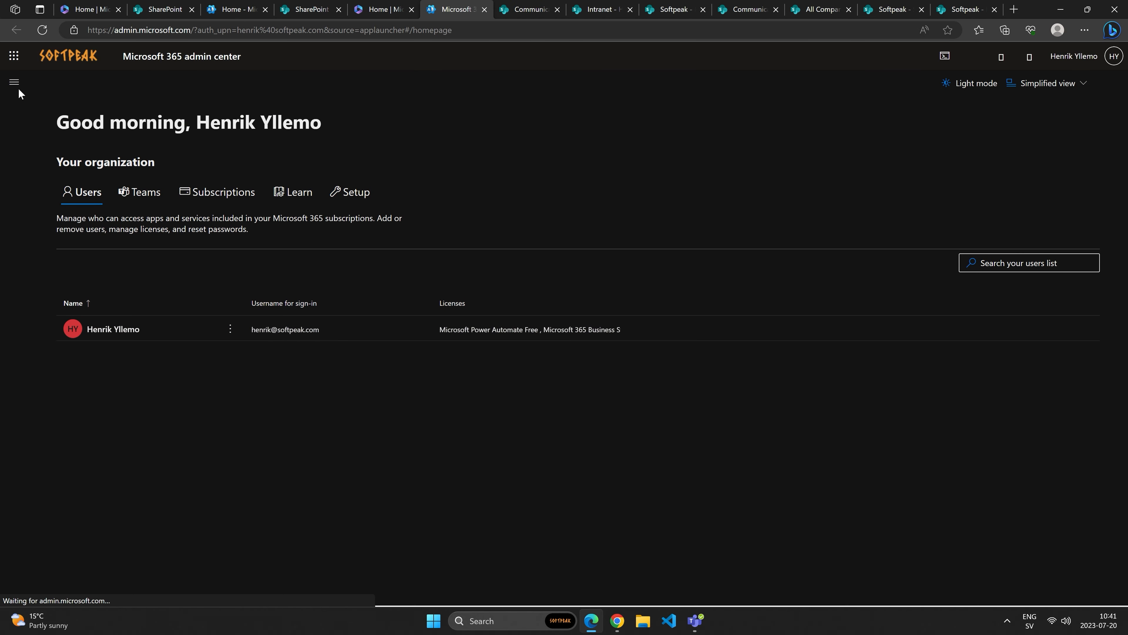
# Step: Open the custom themes in the organization profile section of the Org settings
pyautogui.click(14, 81)
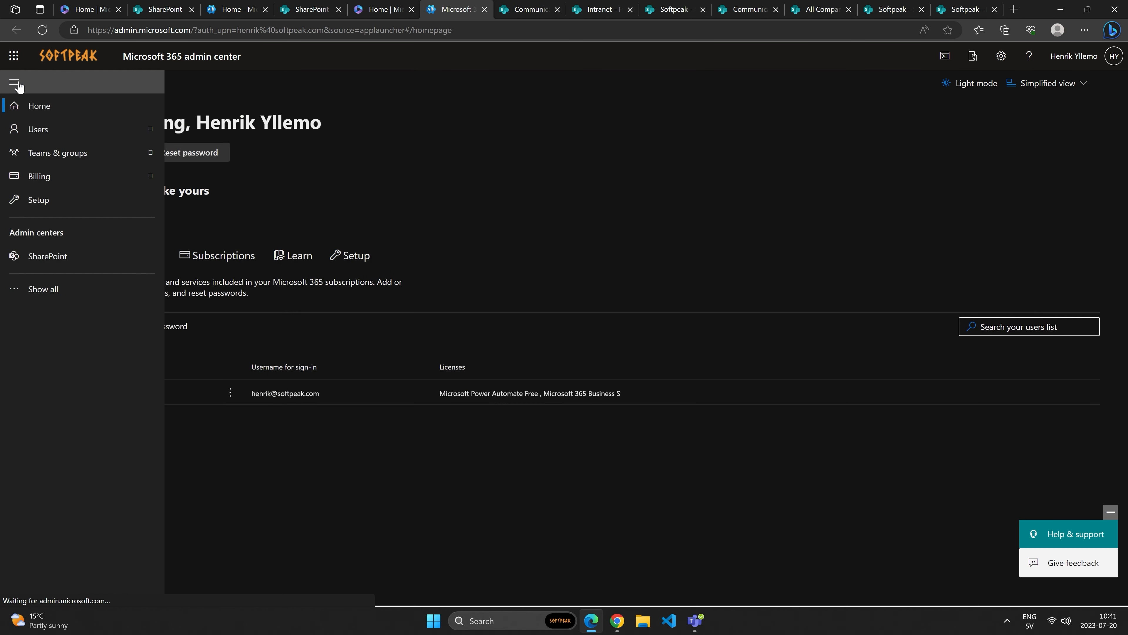
pyautogui.click(51, 289)
pyautogui.click(150, 270)
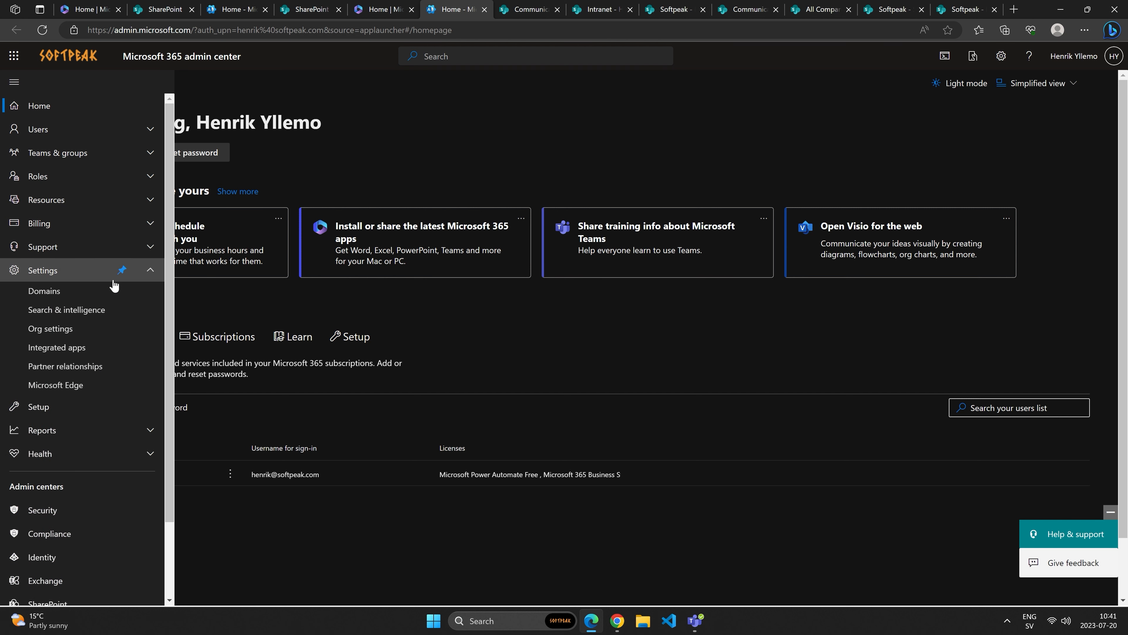
pyautogui.click(67, 329)
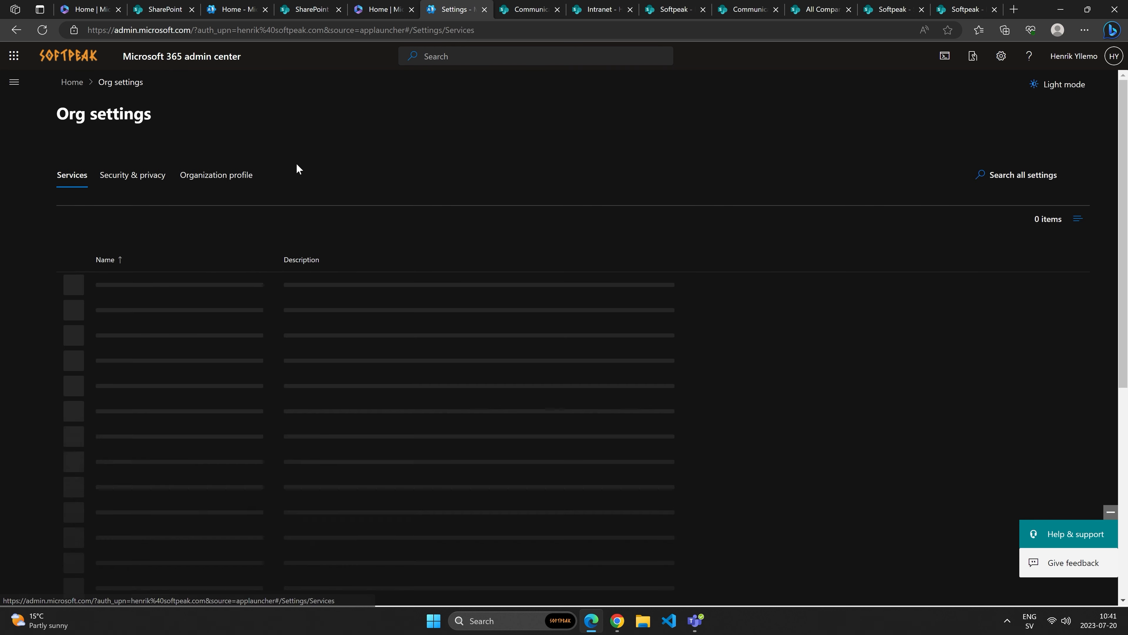
pyautogui.click(209, 177)
pyautogui.click(136, 286)
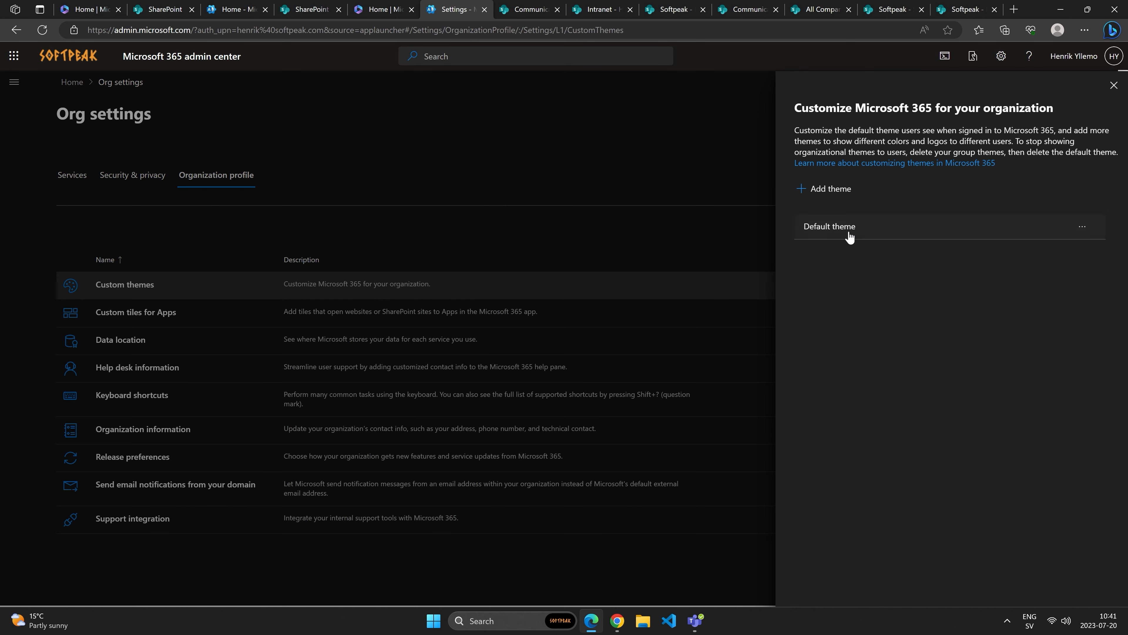
pyautogui.click(849, 236)
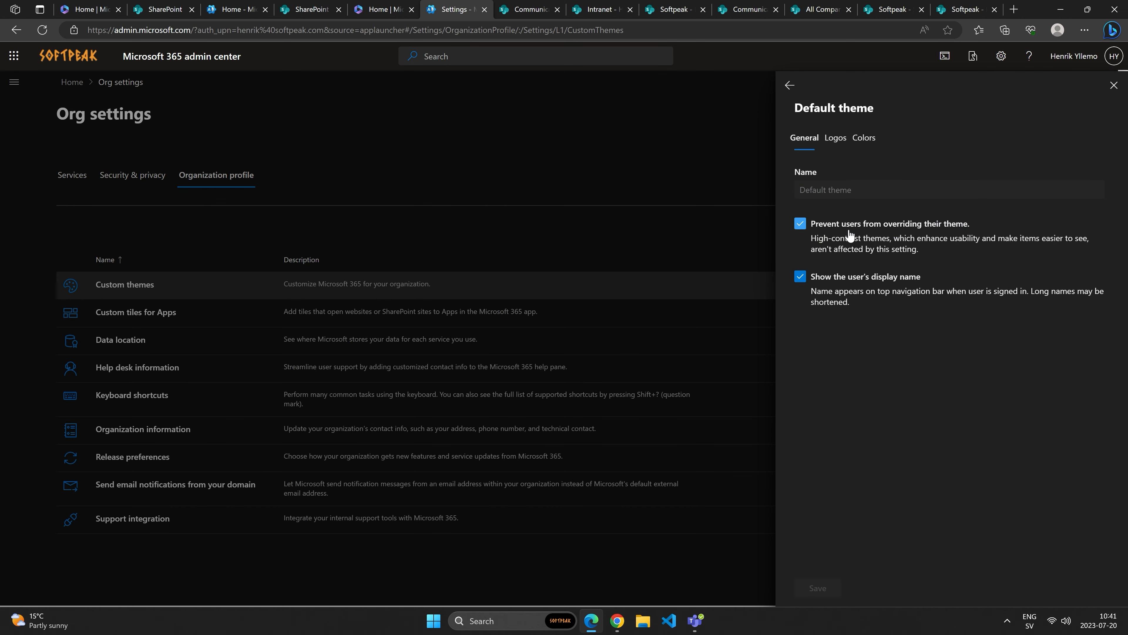
pyautogui.click(836, 139)
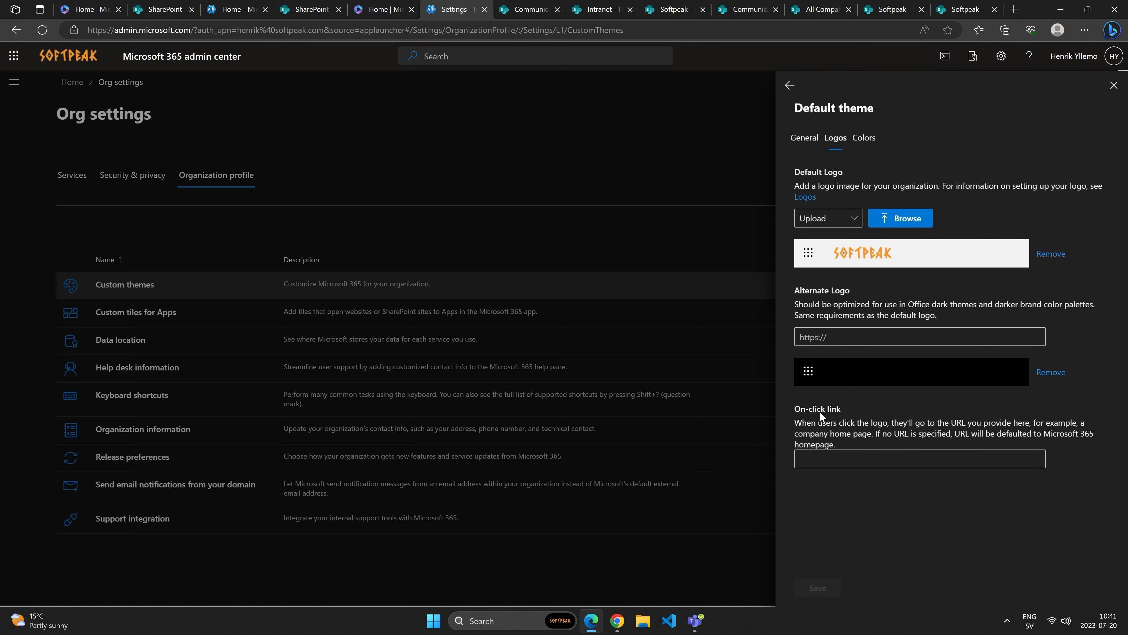
pyautogui.click(824, 461)
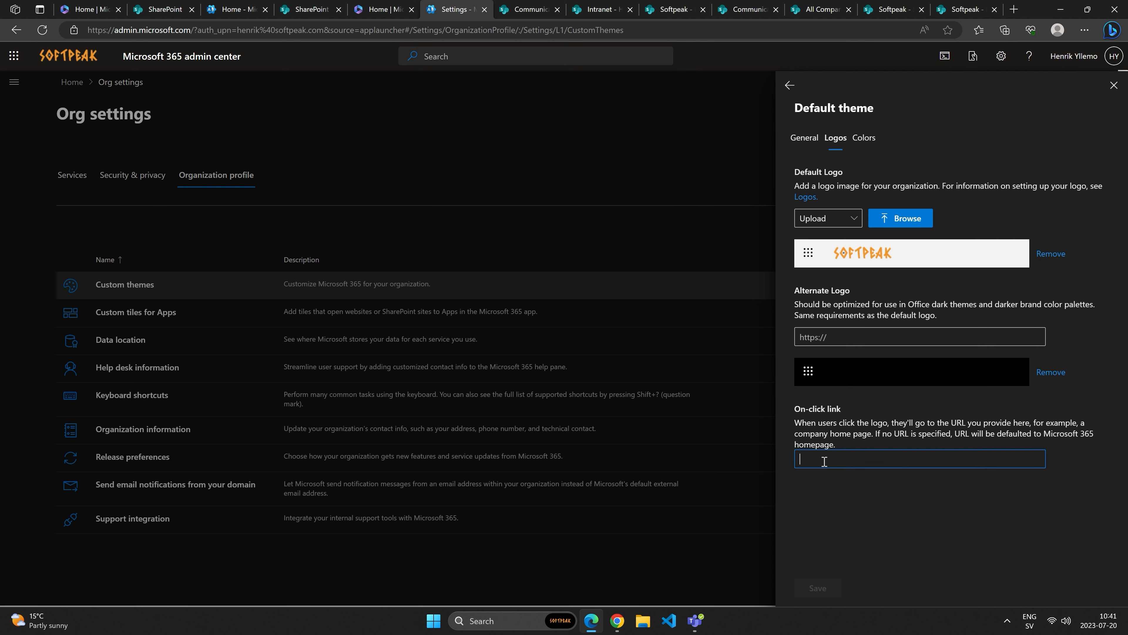
pyautogui.hotkey('ctrl', 'v')
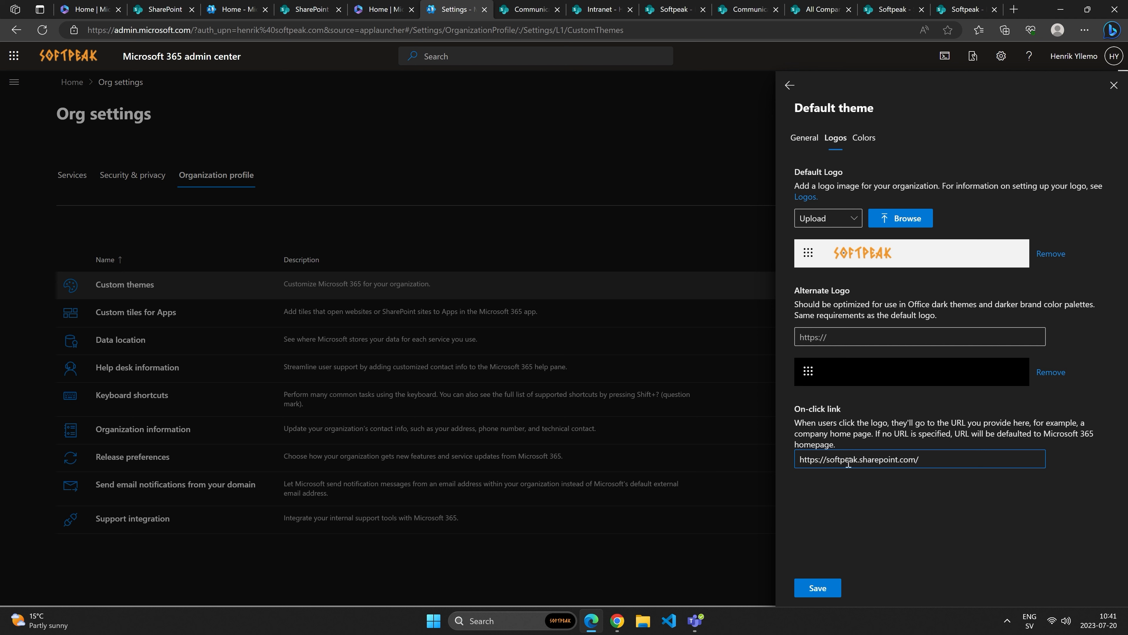
pyautogui.click(830, 590)
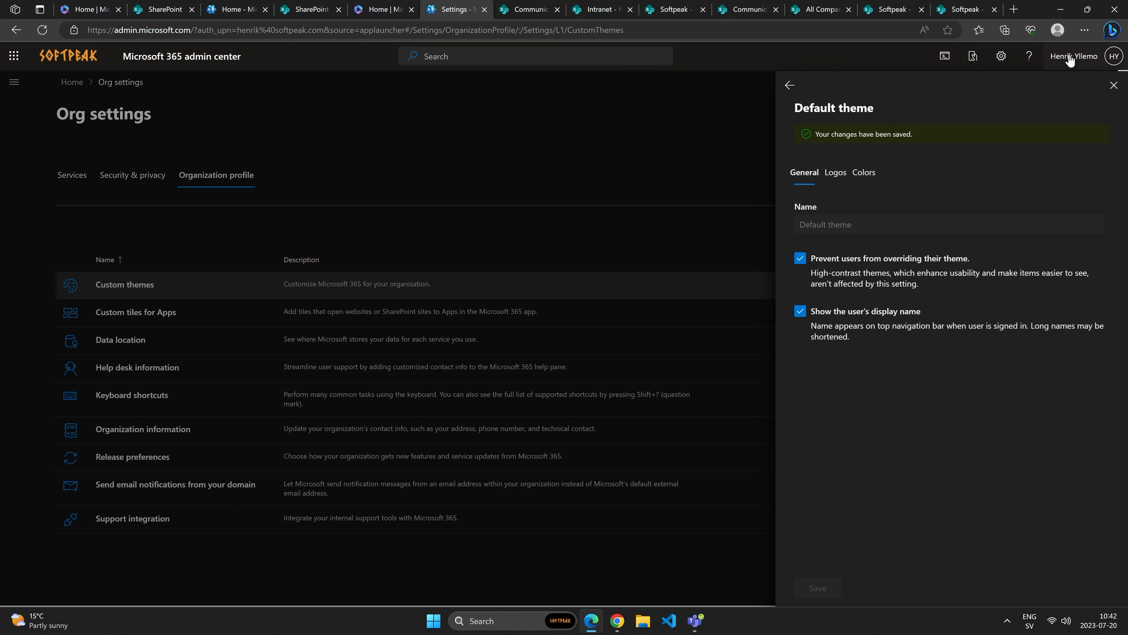
# Step: Close the theme settings and follow the Softpeak logo to check where it leads
pyautogui.click(1114, 85)
pyautogui.click(88, 55)
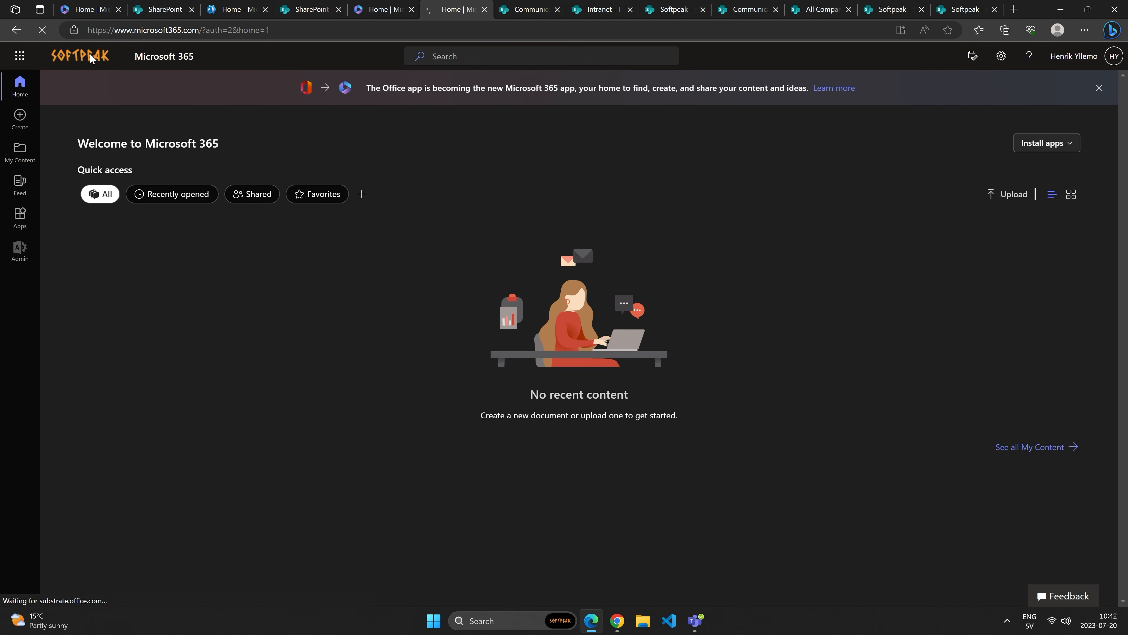
pyautogui.click(90, 54)
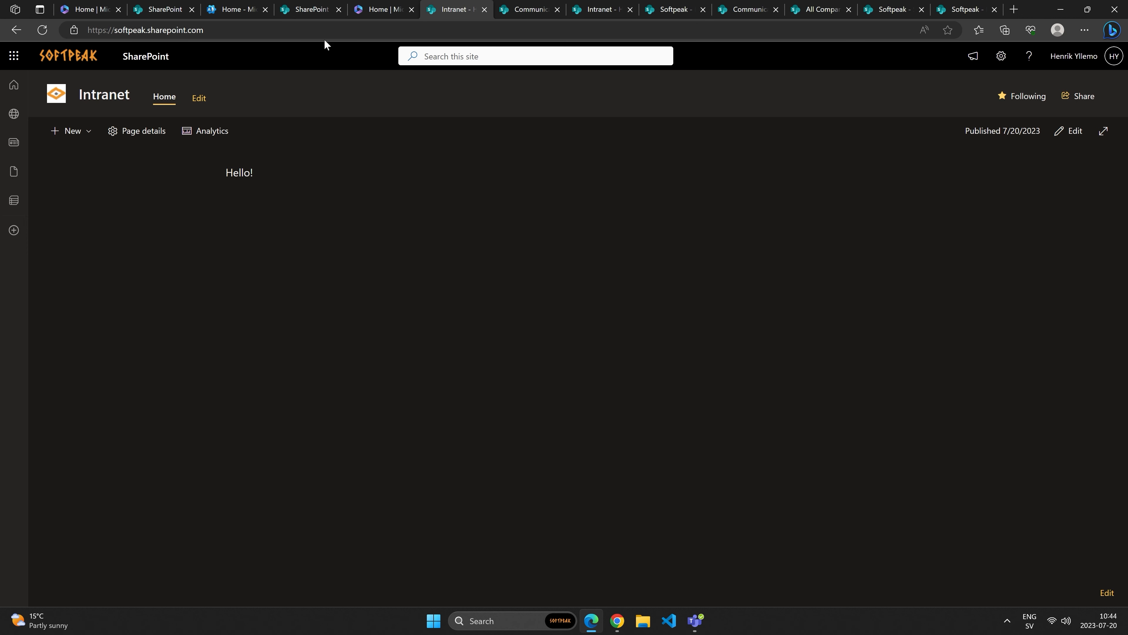
pyautogui.click(323, 12)
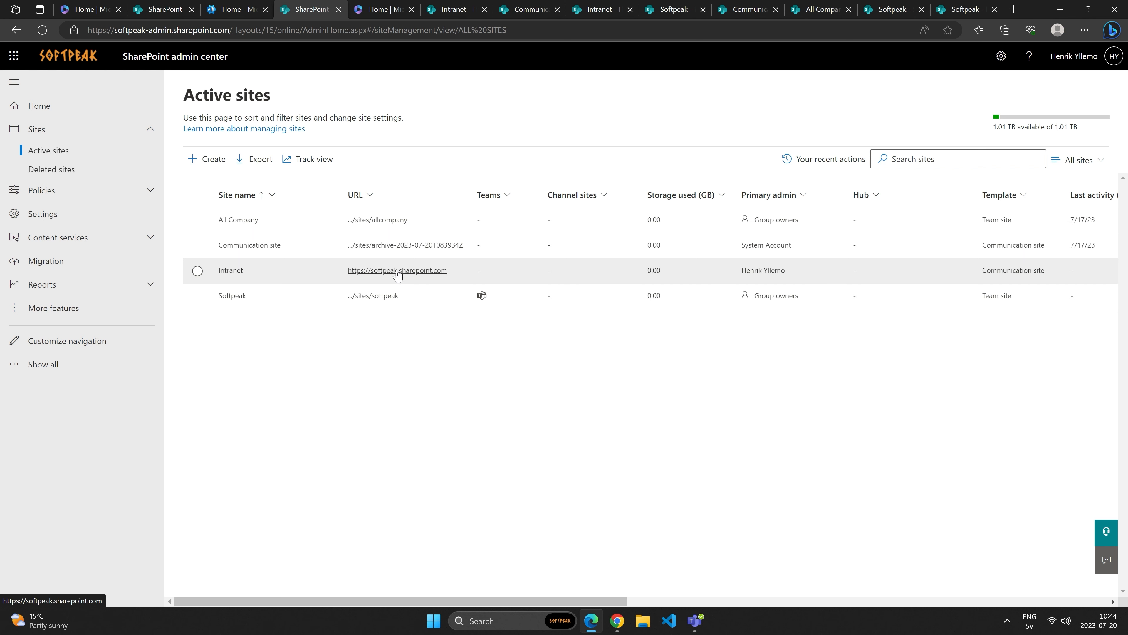
pyautogui.click(62, 221)
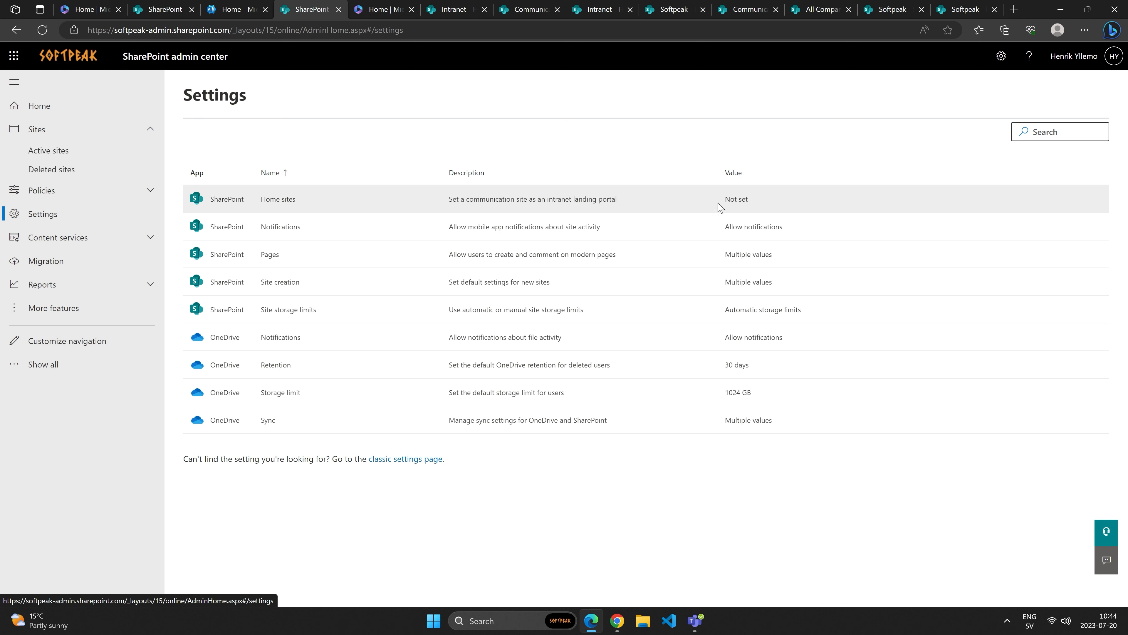
pyautogui.click(236, 201)
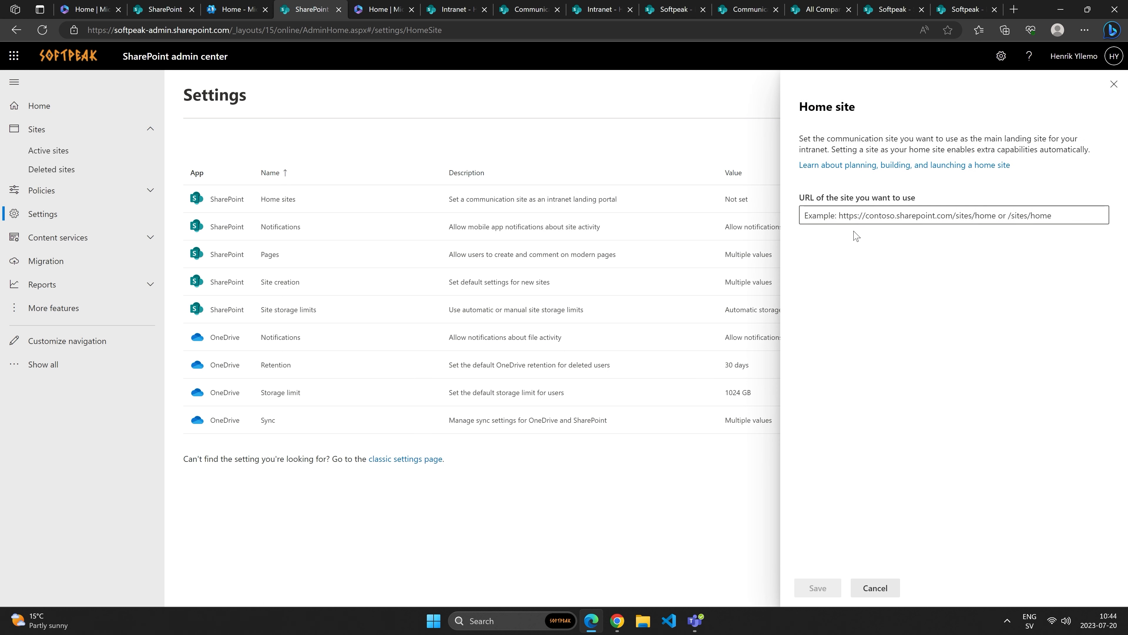
pyautogui.click(863, 216)
pyautogui.hotkey('ctrl', 'v')
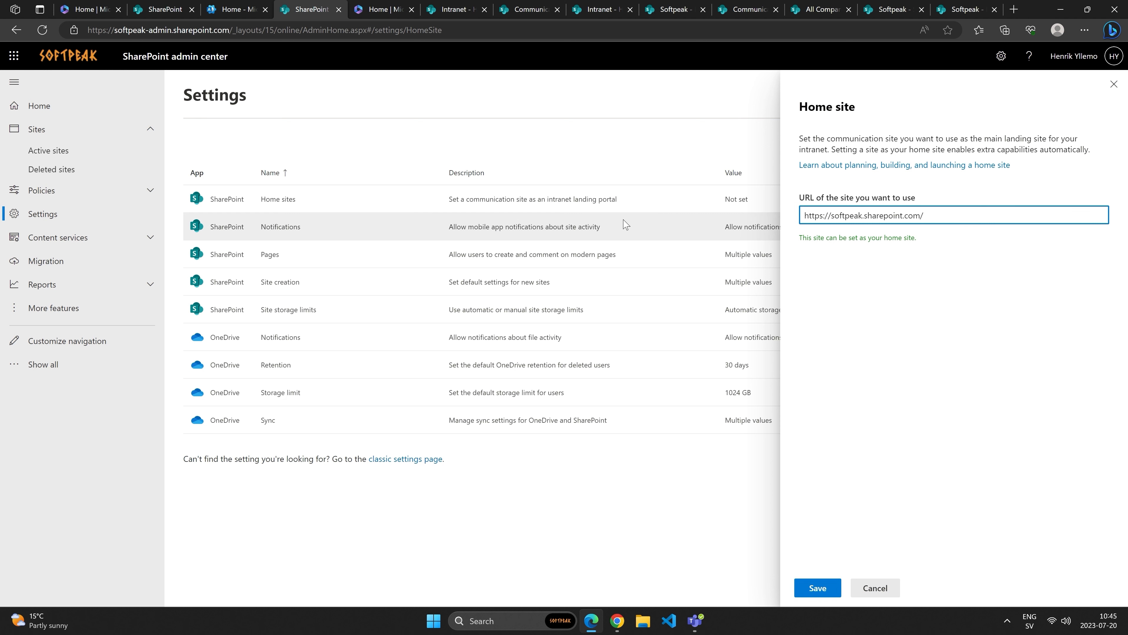
pyautogui.click(827, 589)
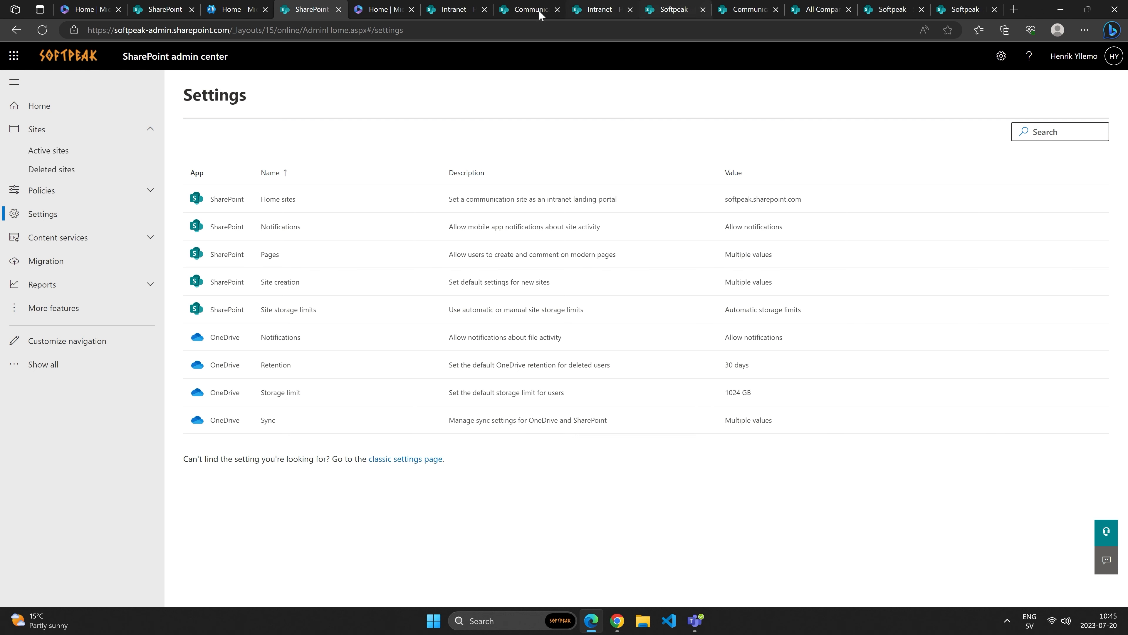
# Step: Reload the Intranet site and enable global navigation with the title Softpeak and hub or global navigation as source, then save
pyautogui.click(454, 9)
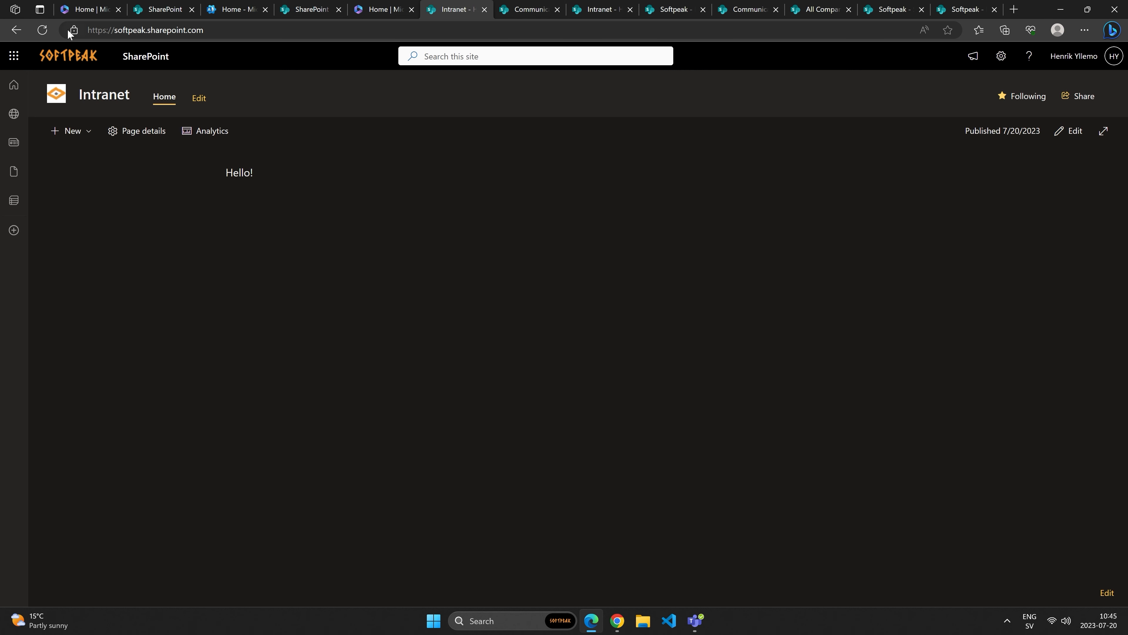
pyautogui.click(43, 30)
pyautogui.click(1005, 59)
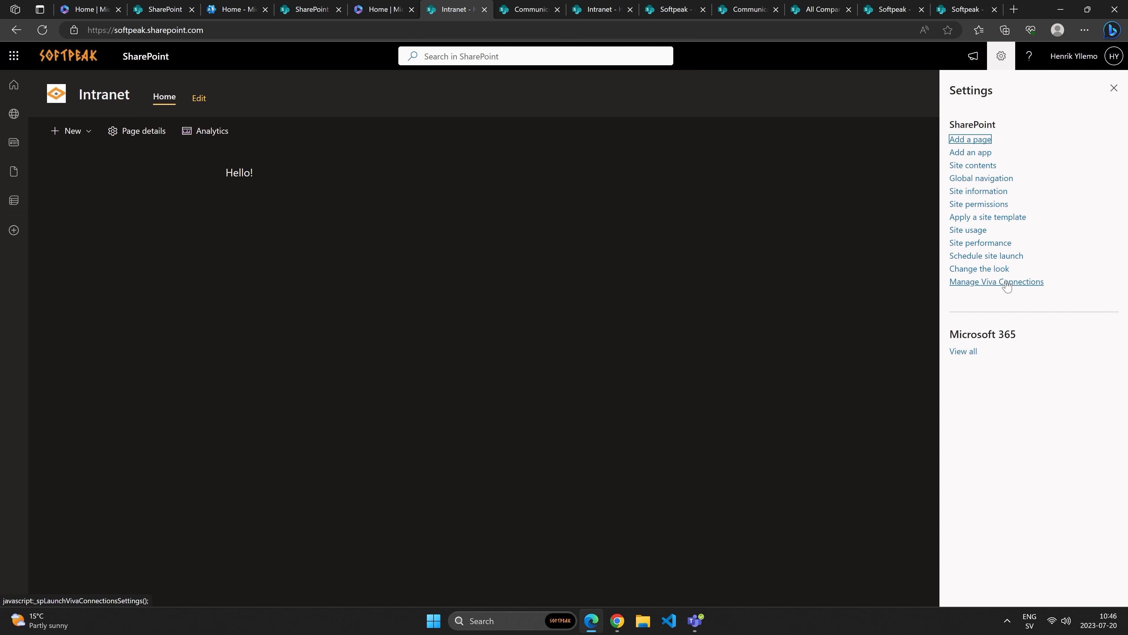
pyautogui.click(997, 178)
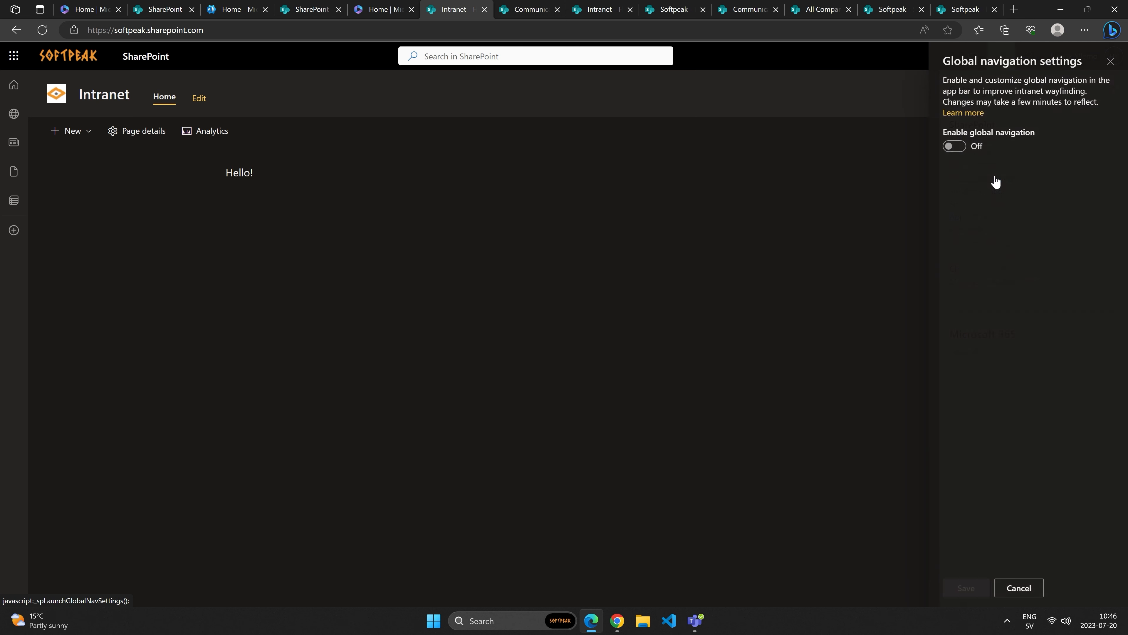
pyautogui.click(953, 147)
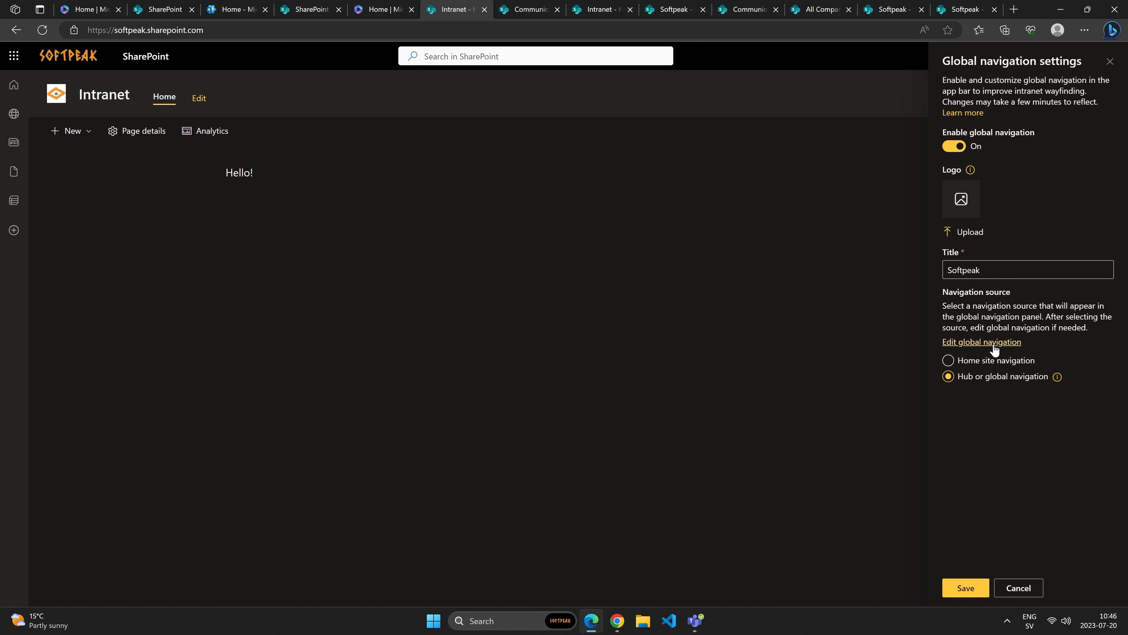
pyautogui.click(967, 588)
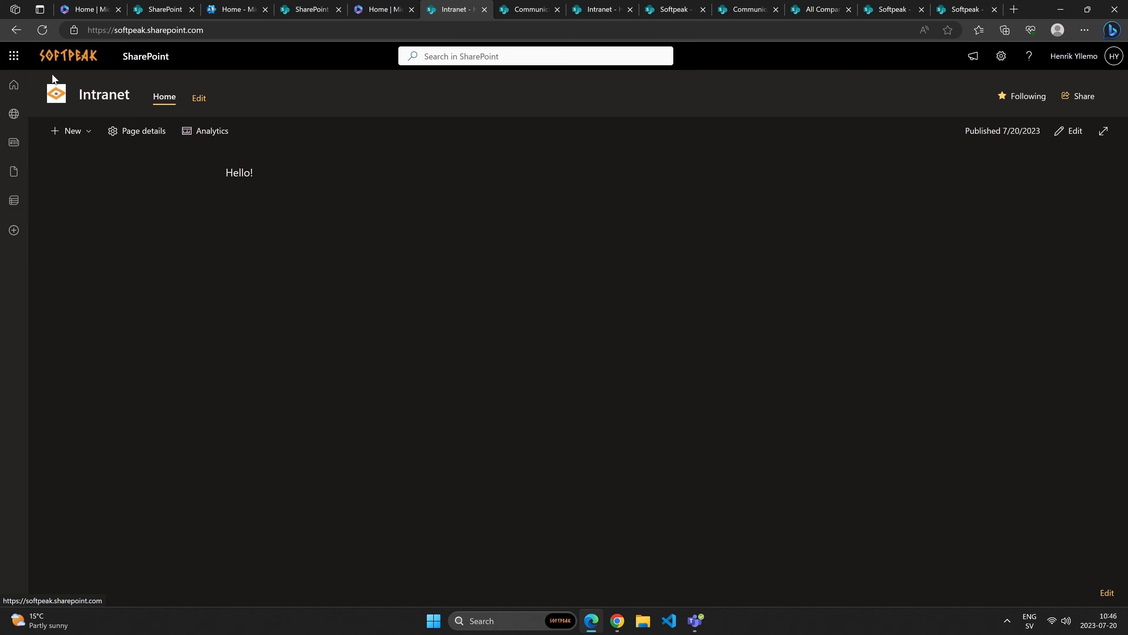
# Step: Examine the global navigation panel from the Intranet site's app bar and close it
pyautogui.click(13, 91)
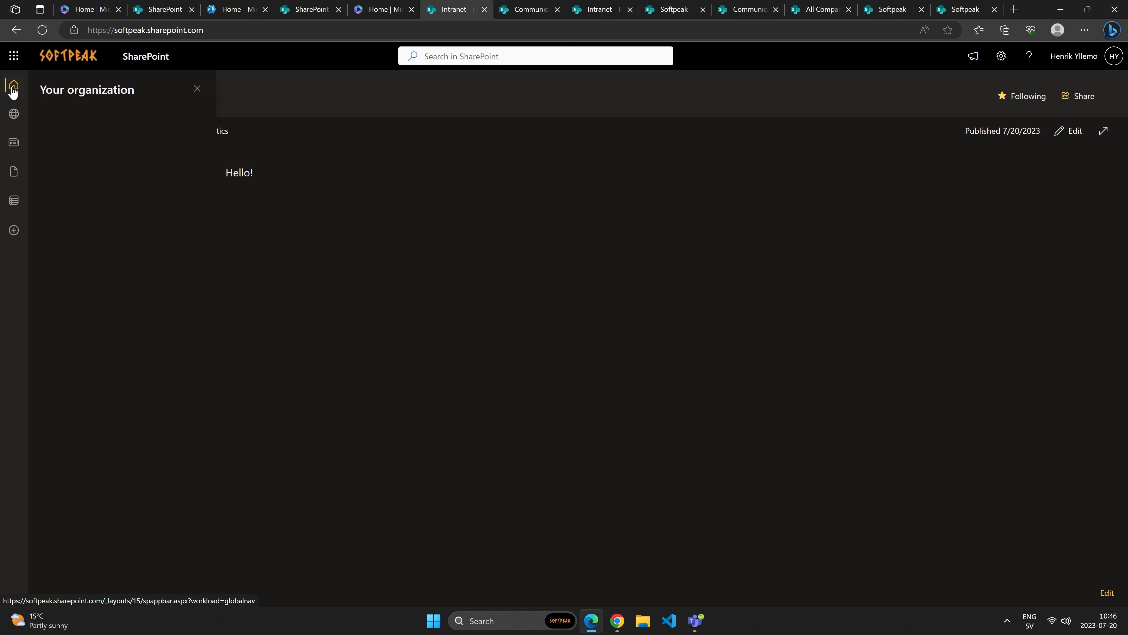
pyautogui.click(13, 91)
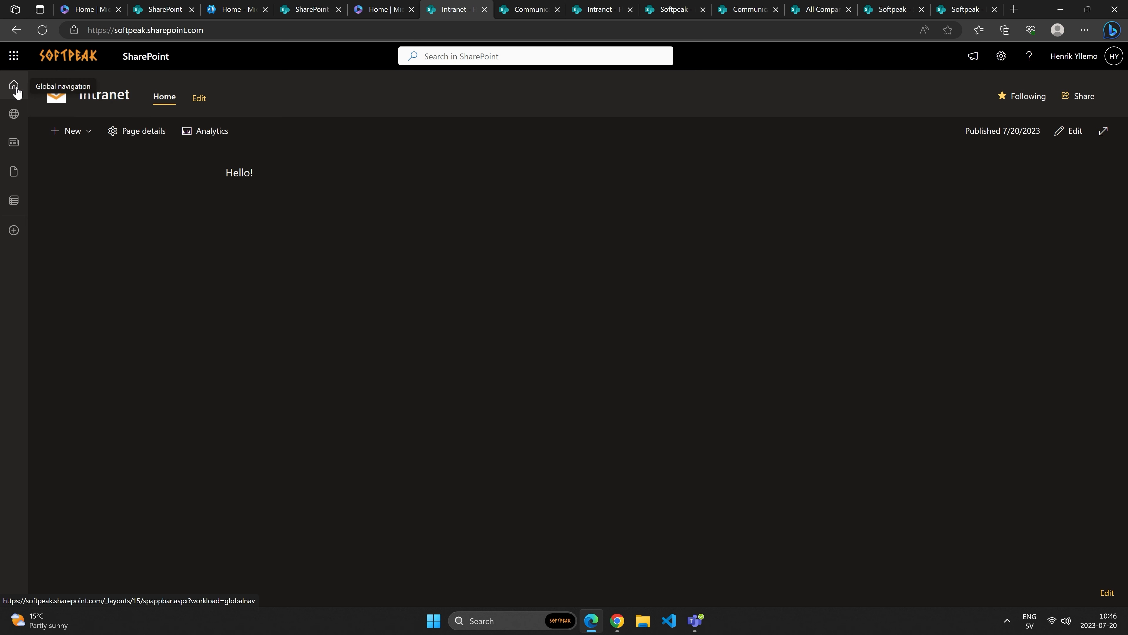
pyautogui.click(13, 89)
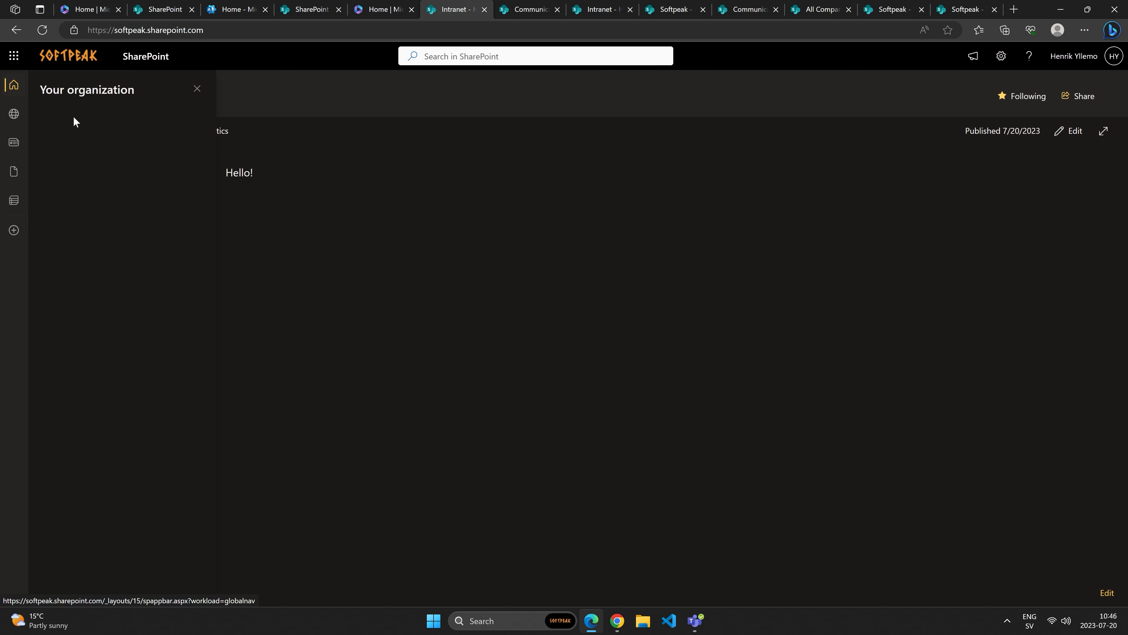
pyautogui.click(198, 89)
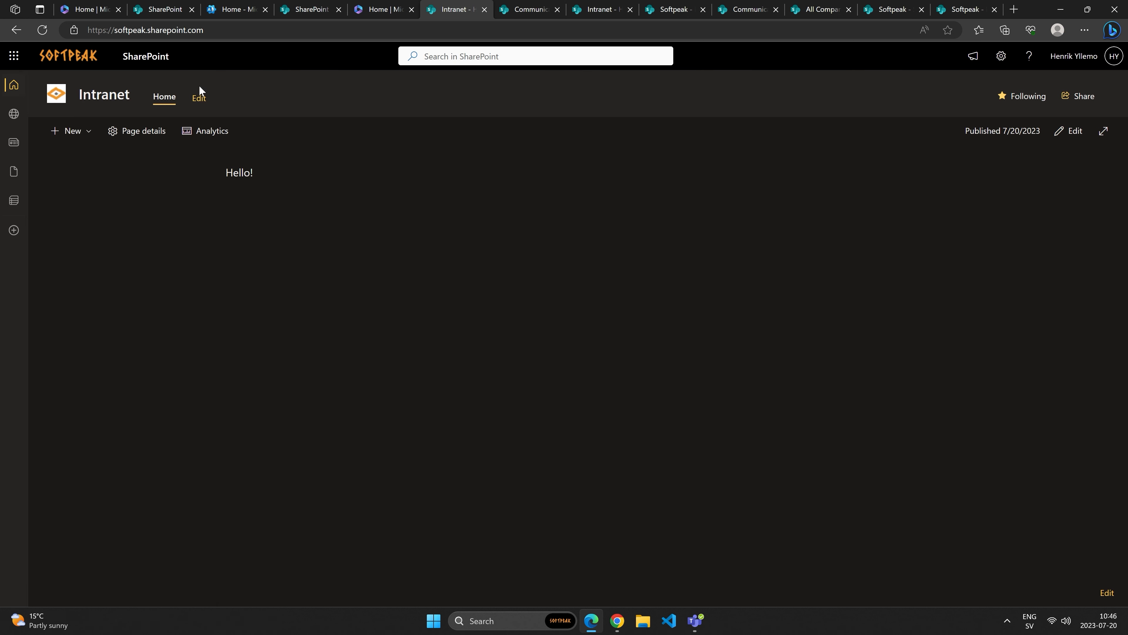
# Step: Copy the Intranet site's address and open the global navigation for editing from the site's global navigation settings
pyautogui.click(181, 31)
pyautogui.hotkey('ctrl', 'c')
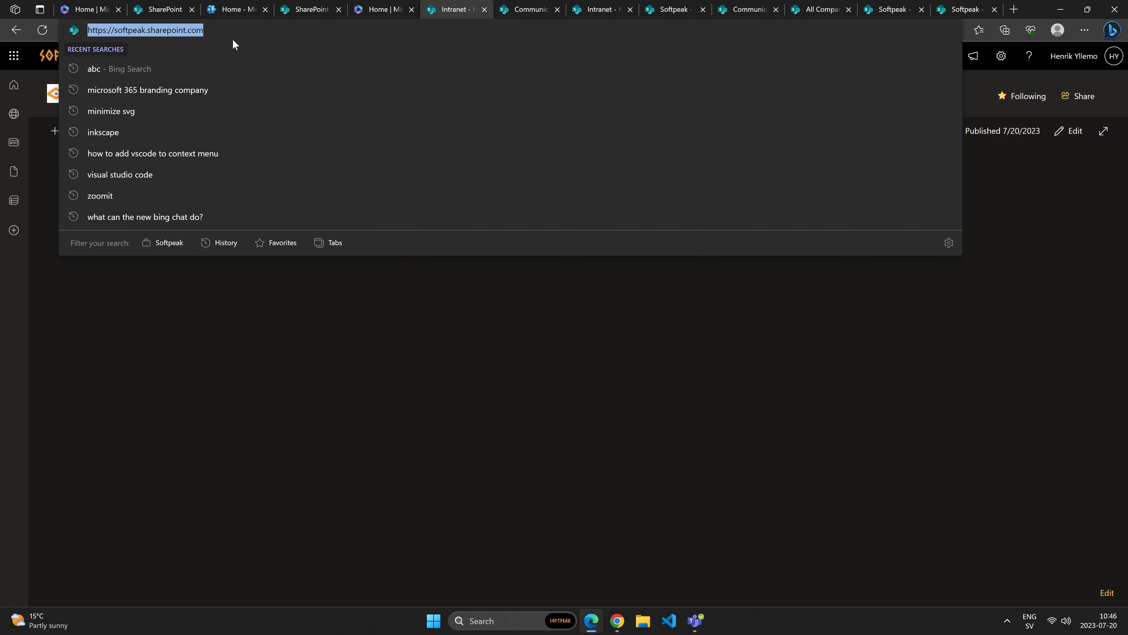
pyautogui.click(343, 408)
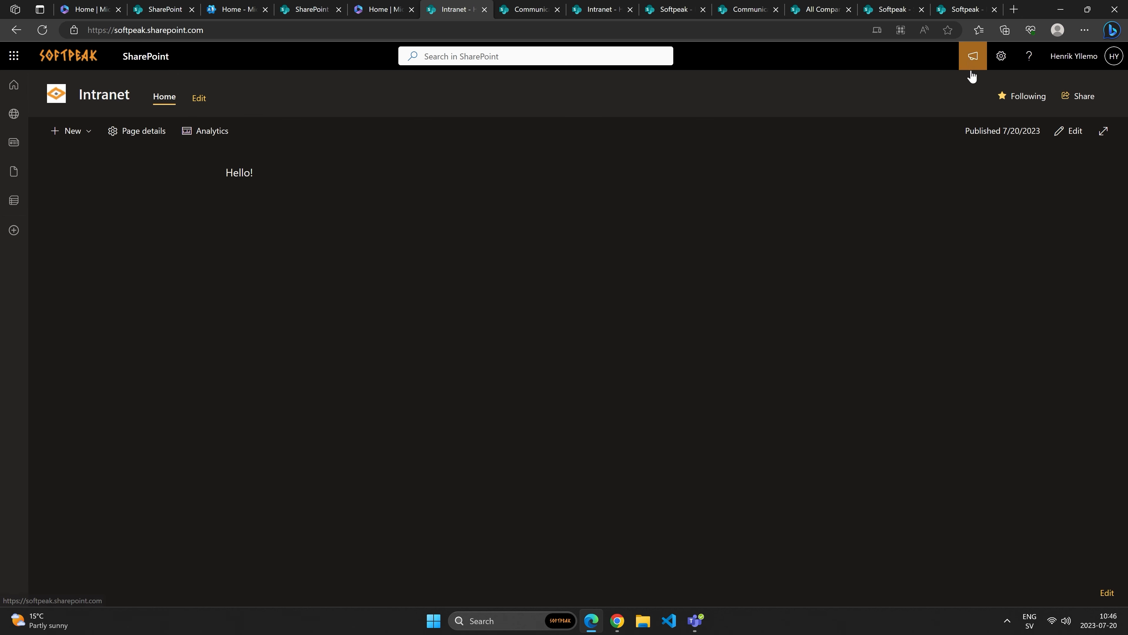
pyautogui.click(1001, 55)
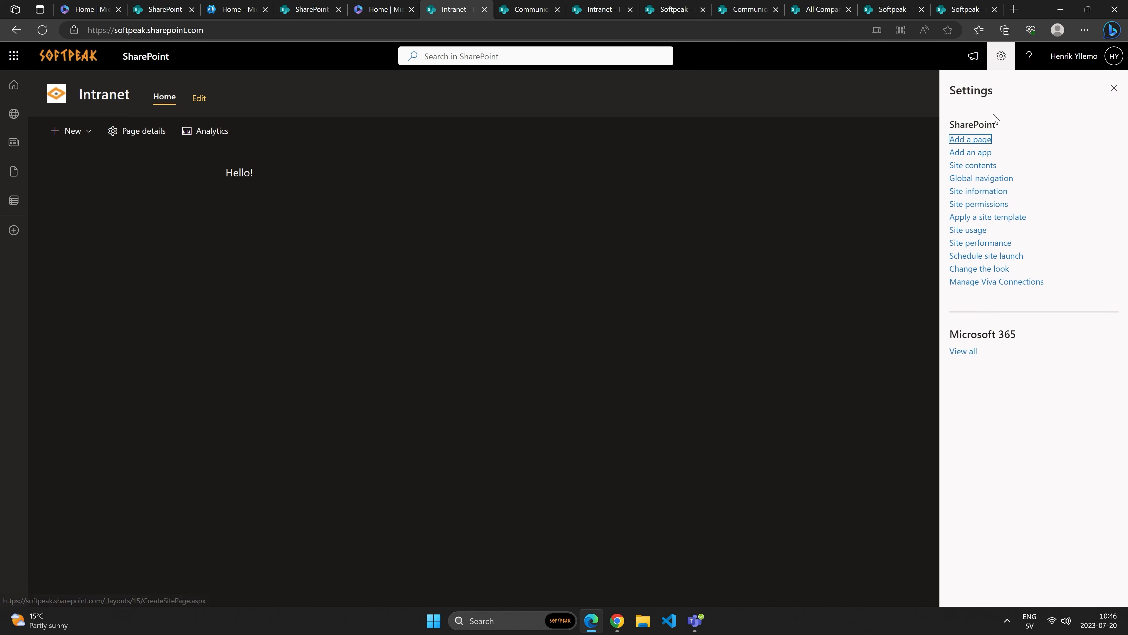
pyautogui.click(990, 178)
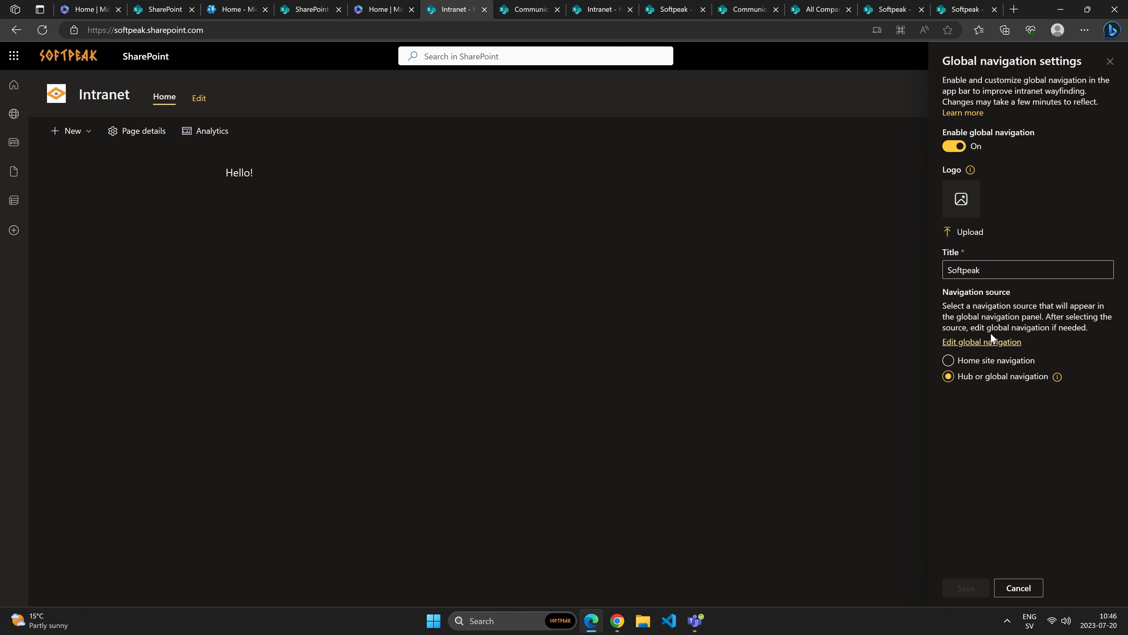
pyautogui.click(996, 345)
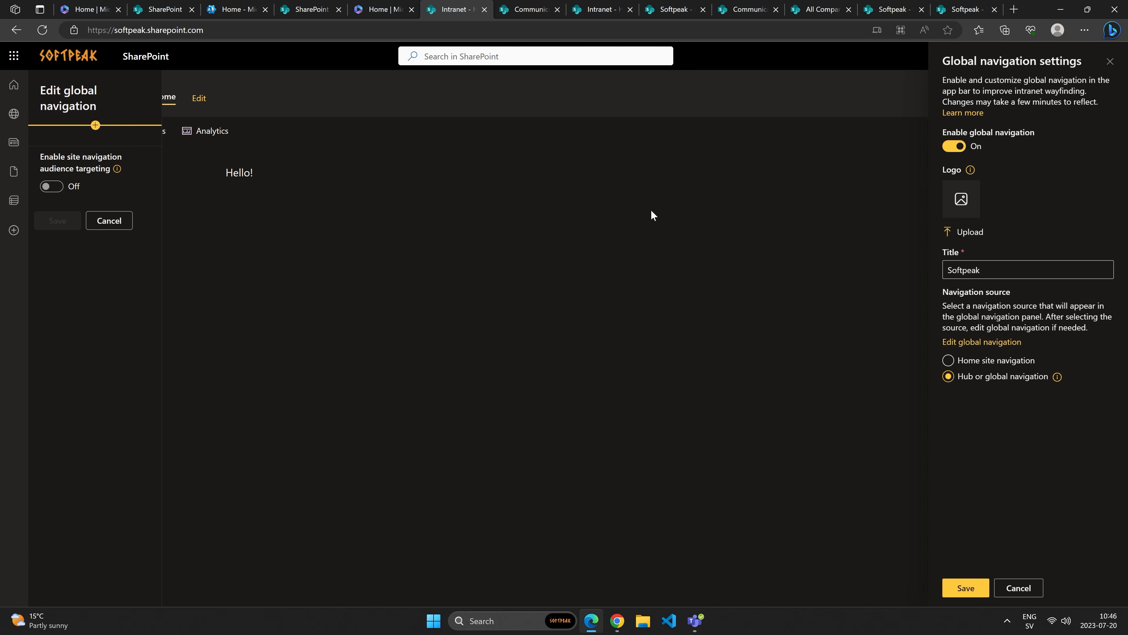
pyautogui.click(96, 125)
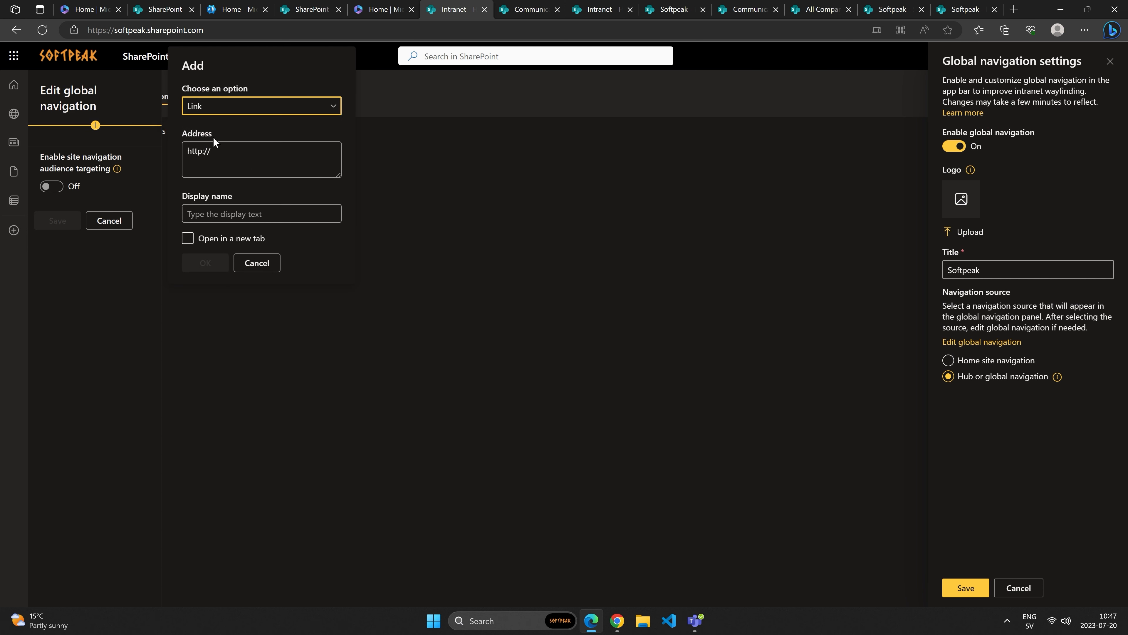
pyautogui.click(236, 153)
pyautogui.hotkey('ctrl', 'a')
pyautogui.hotkey('ctrl', 'v')
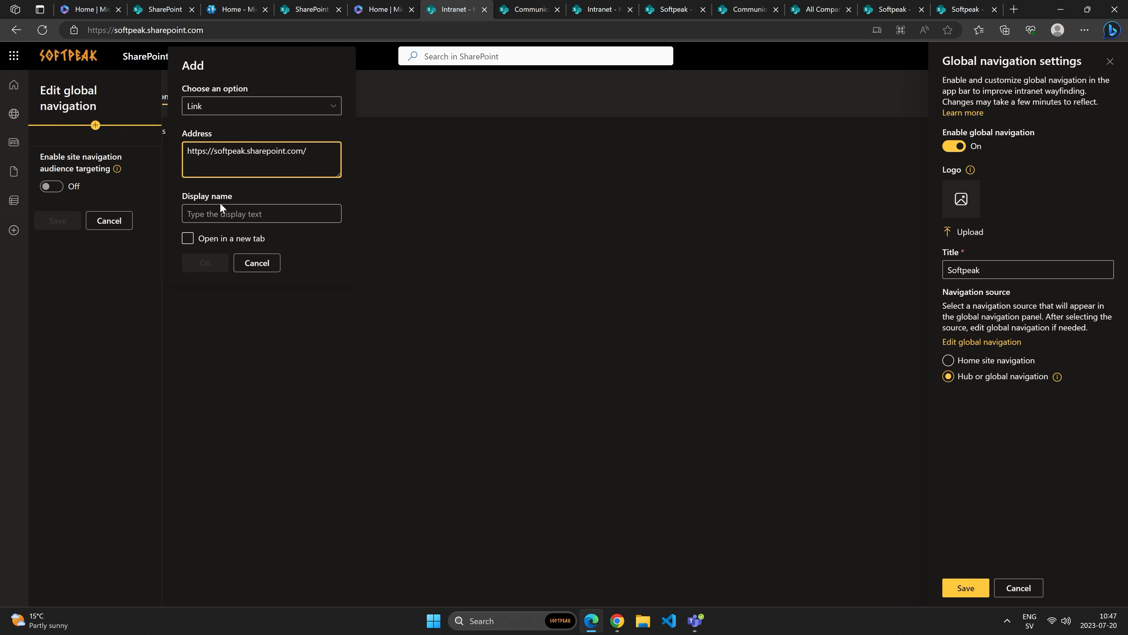
pyautogui.click(224, 213)
pyautogui.write('Home')
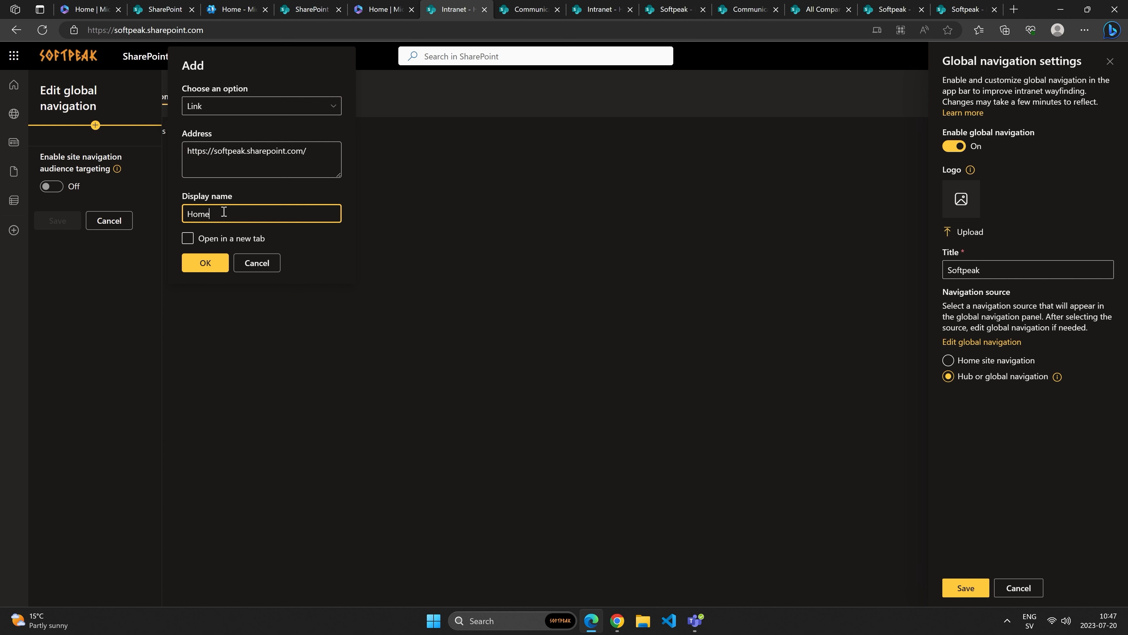
pyautogui.click(213, 262)
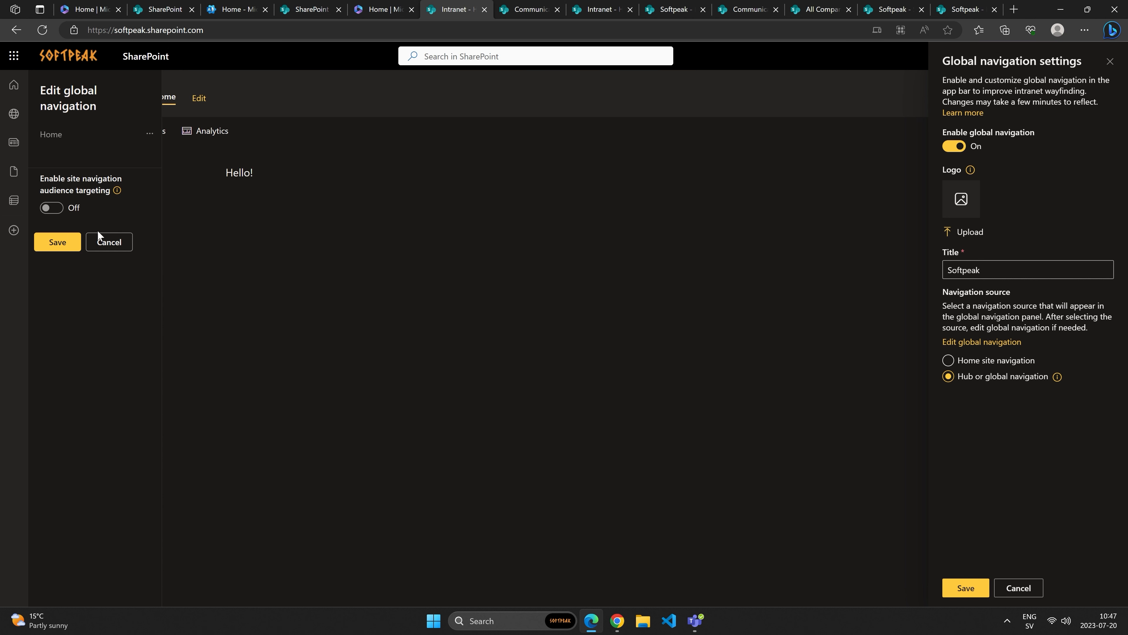
pyautogui.click(65, 247)
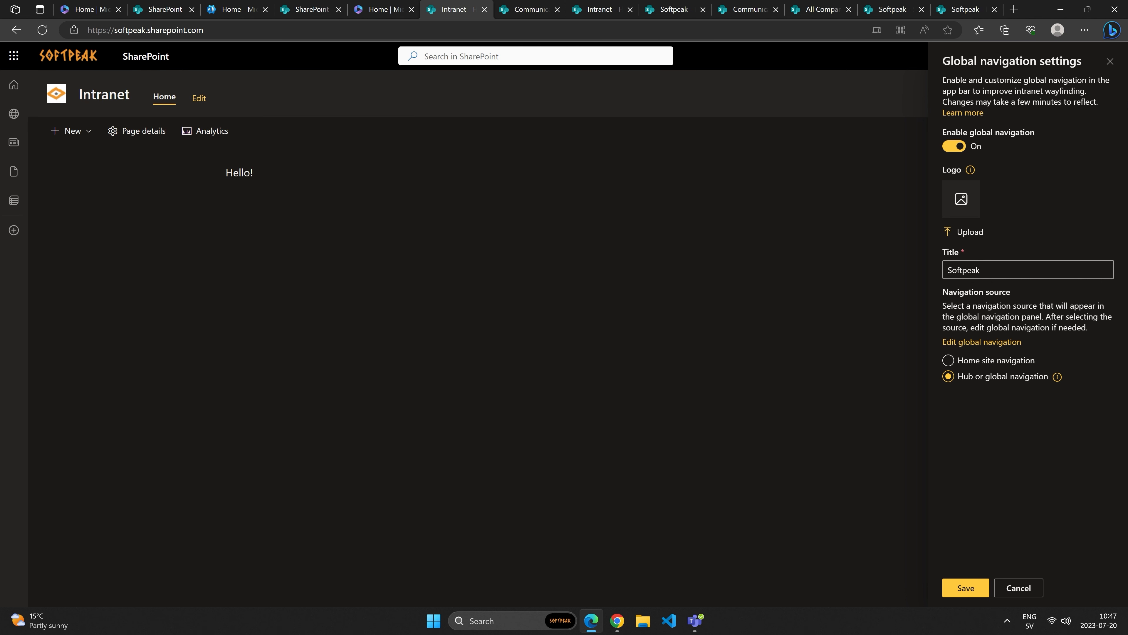
pyautogui.click(1110, 62)
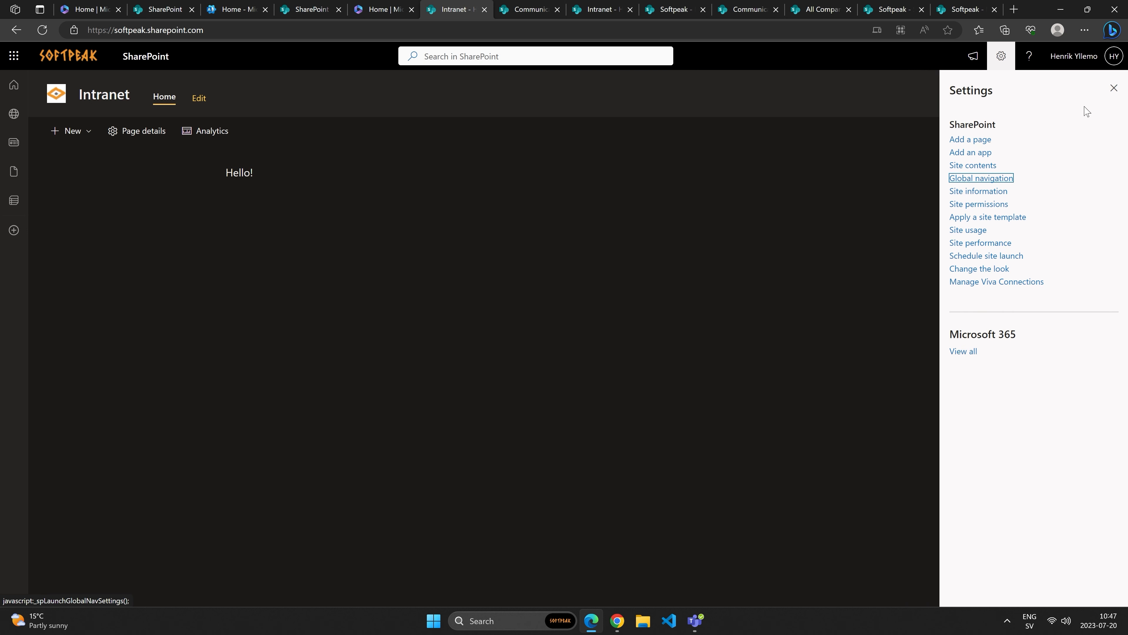
pyautogui.click(1112, 91)
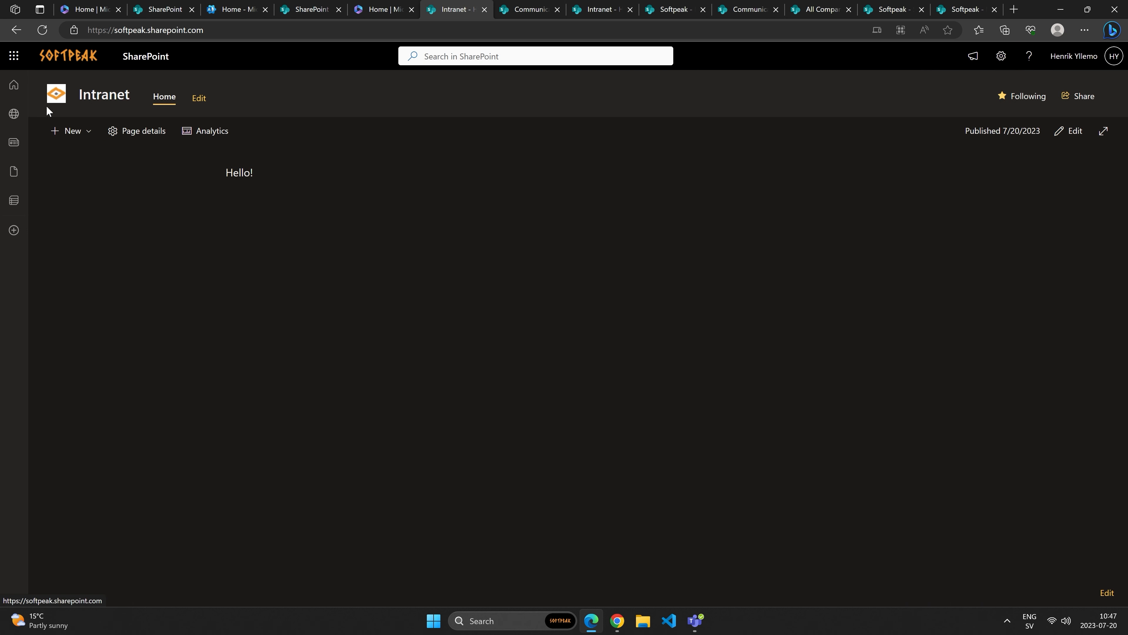
# Step: Check the global navigation panel before and after reloading the Intranet site, and review the global navigation settings without changing them
pyautogui.click(12, 89)
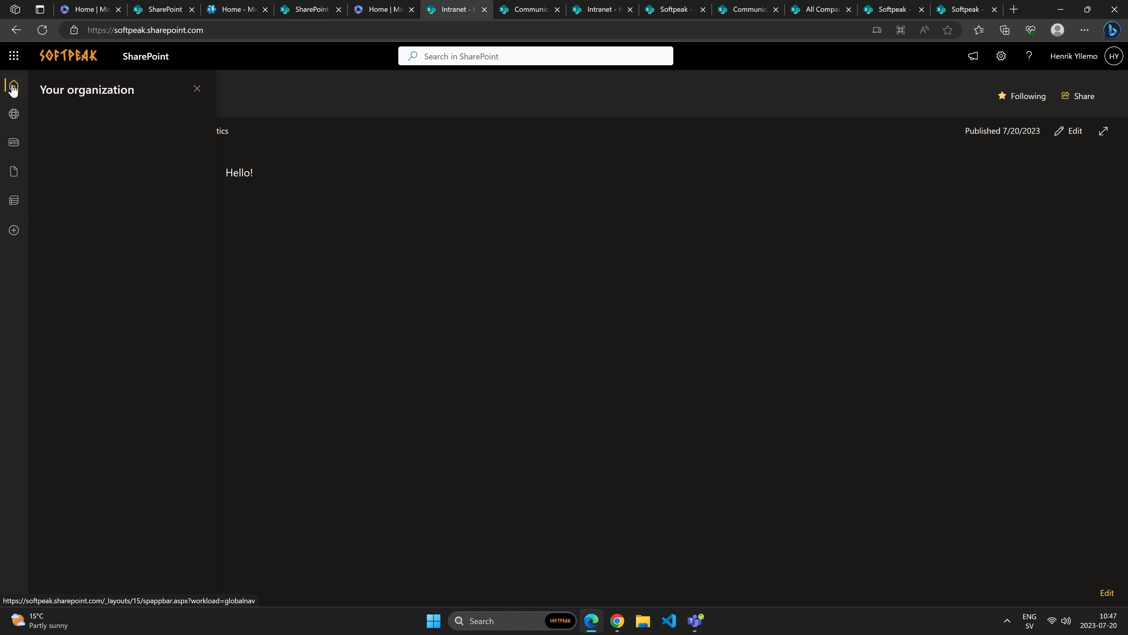
pyautogui.click(41, 31)
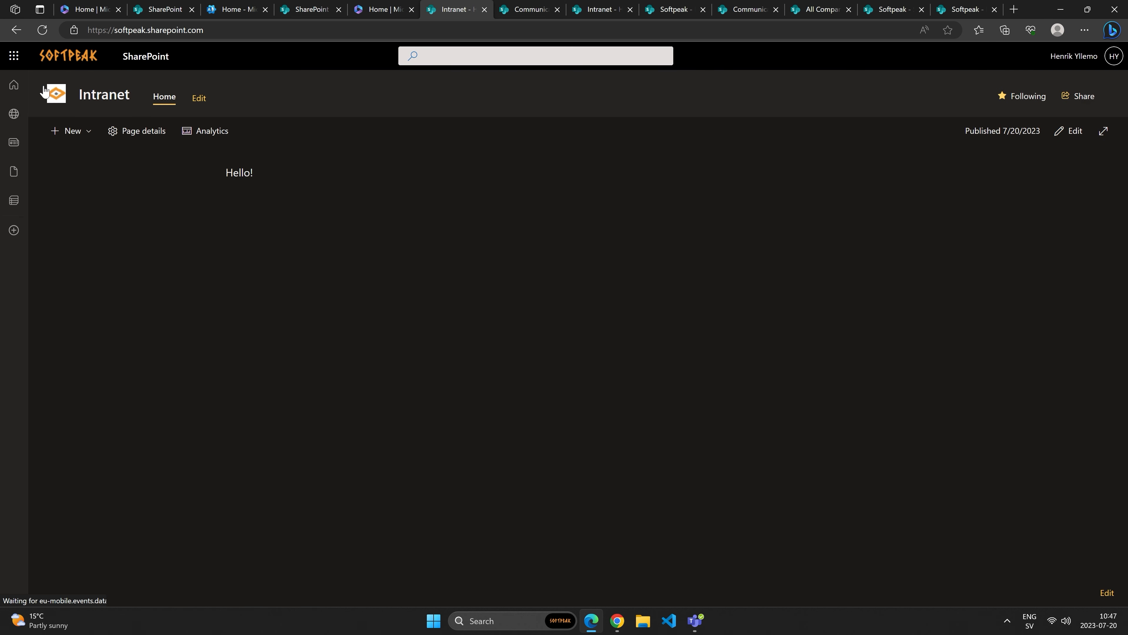
pyautogui.click(19, 87)
pyautogui.click(20, 87)
pyautogui.click(1002, 56)
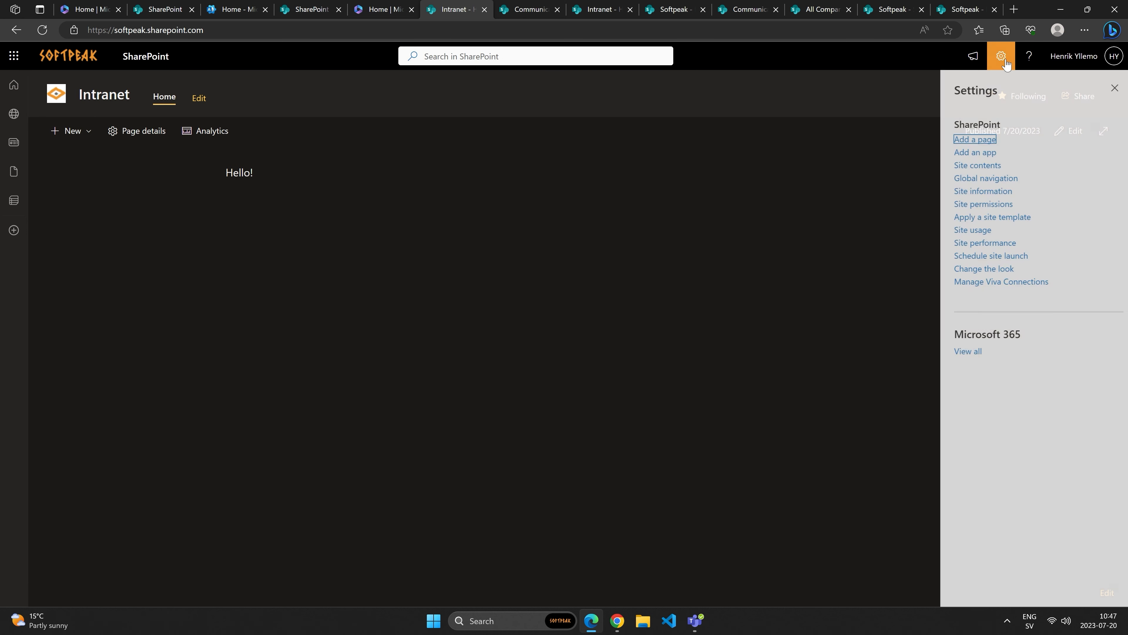
pyautogui.click(986, 161)
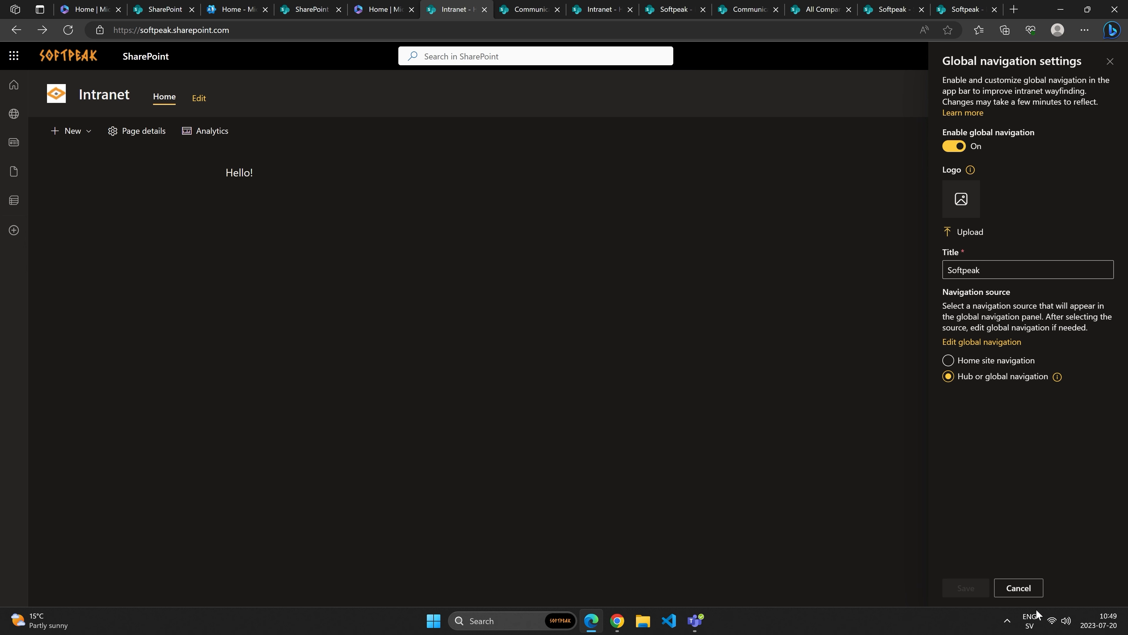
pyautogui.click(1018, 587)
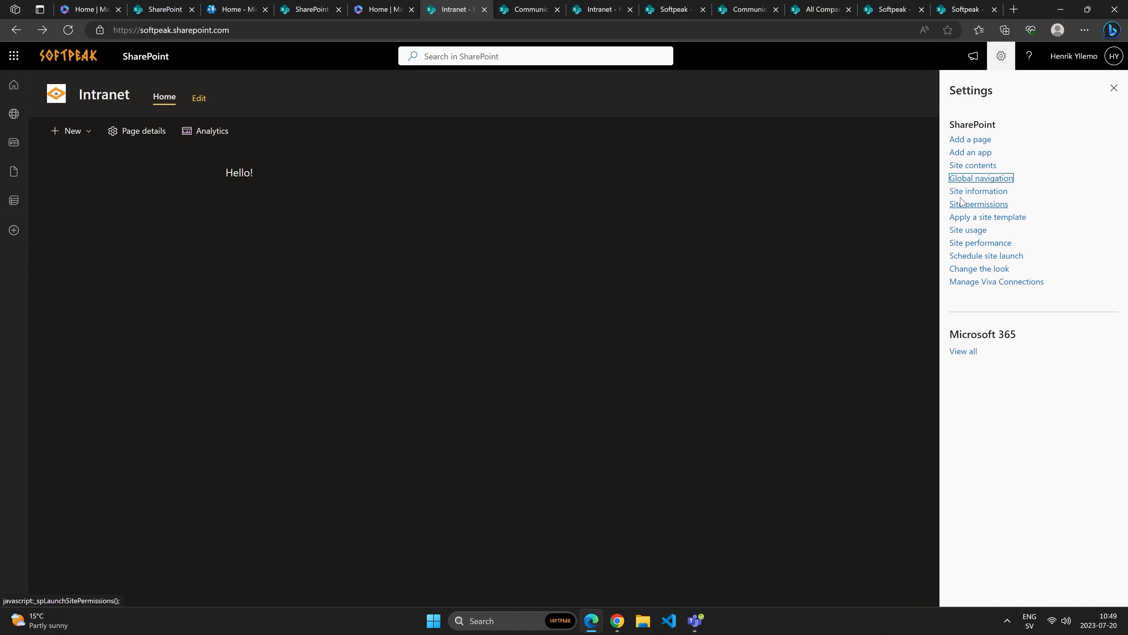
# Step: Create a Viva Connections dashboard for the Intranet site and go through its four-part introductory tour
pyautogui.click(1017, 283)
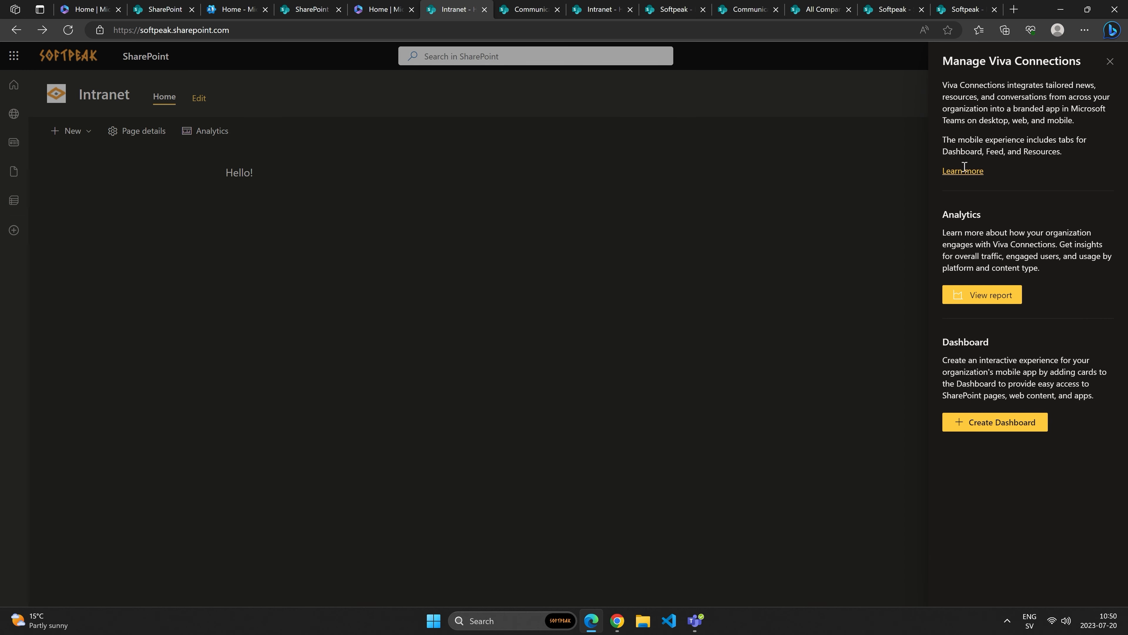
pyautogui.click(978, 425)
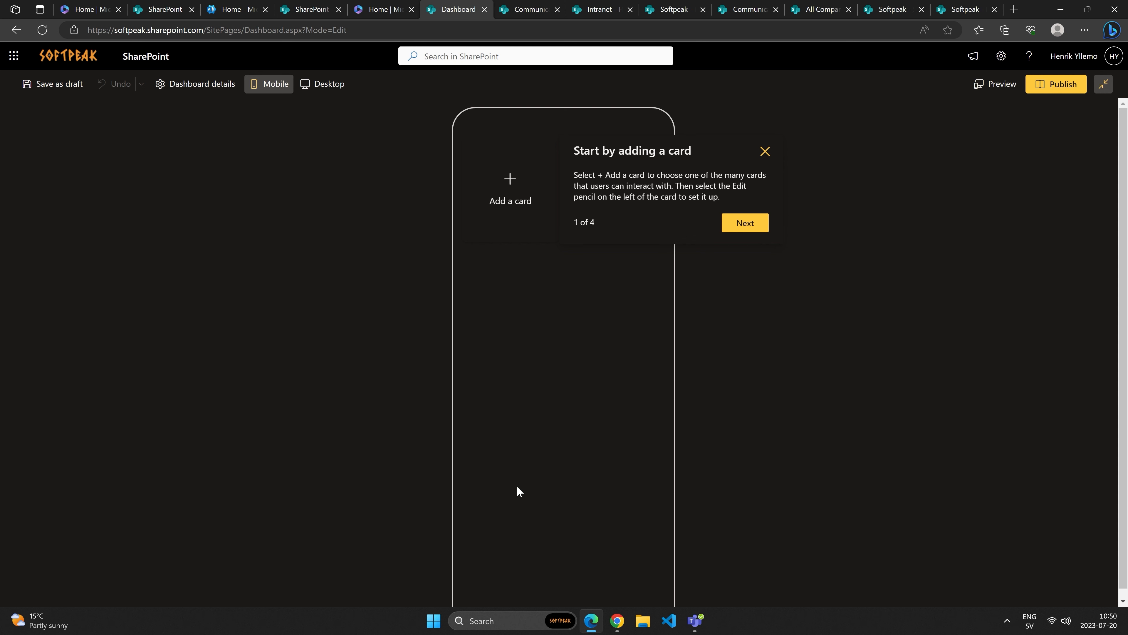
pyautogui.click(758, 227)
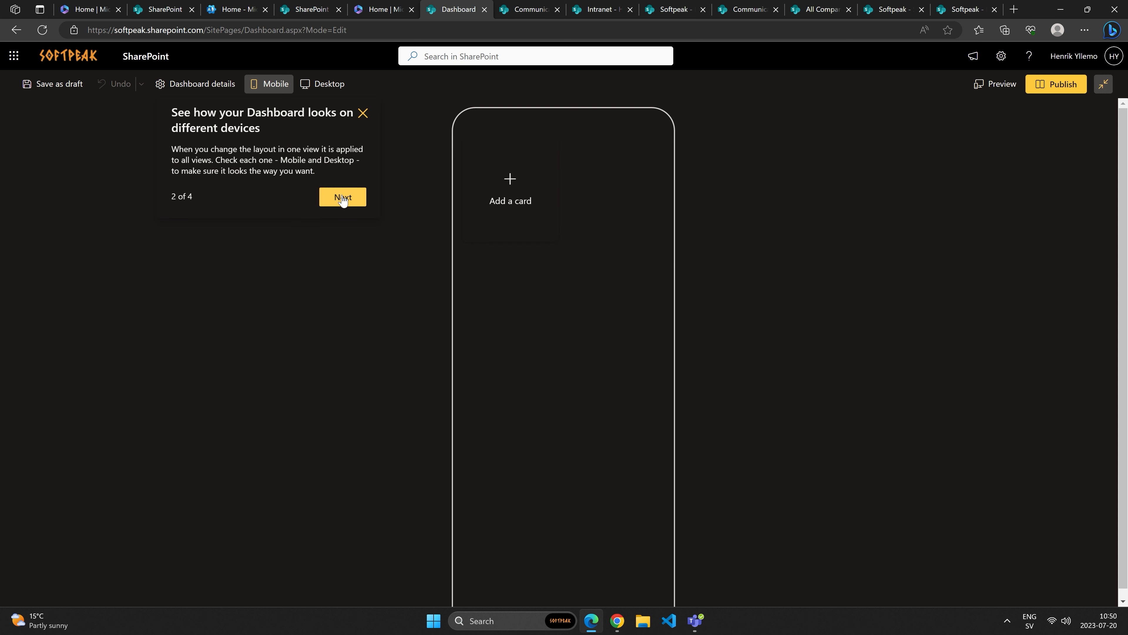
pyautogui.click(342, 198)
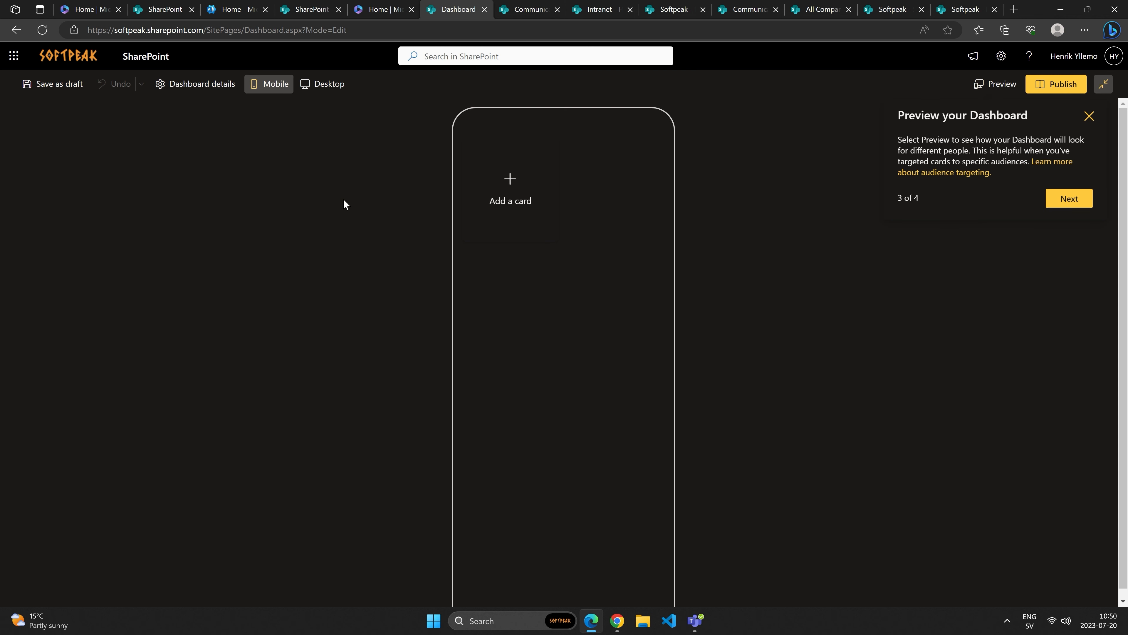
pyautogui.click(1080, 201)
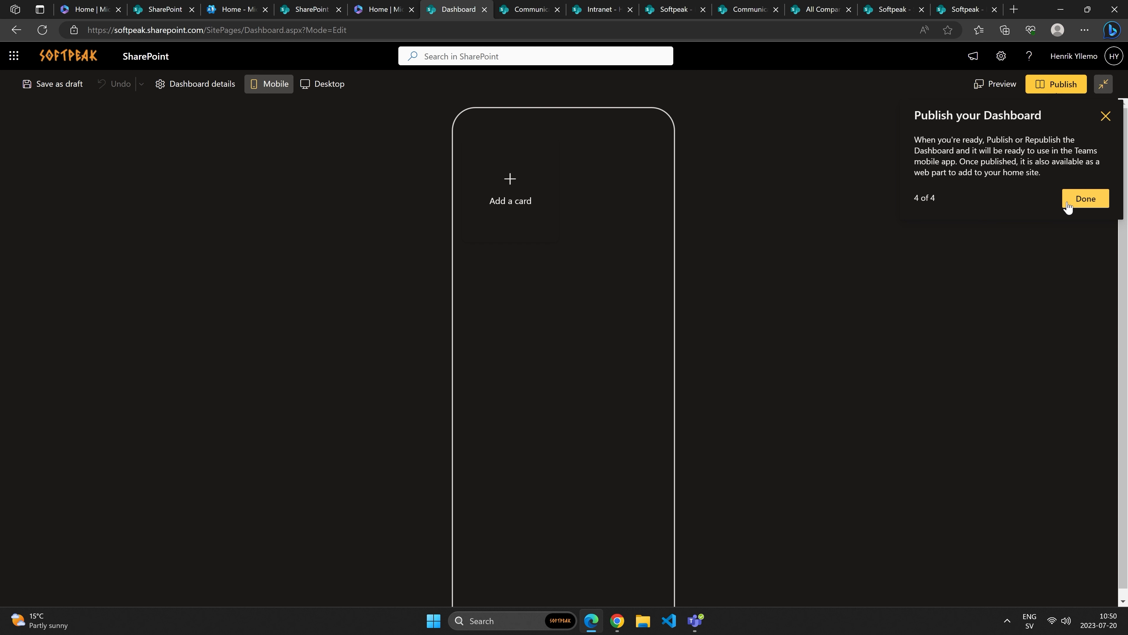
pyautogui.click(1083, 204)
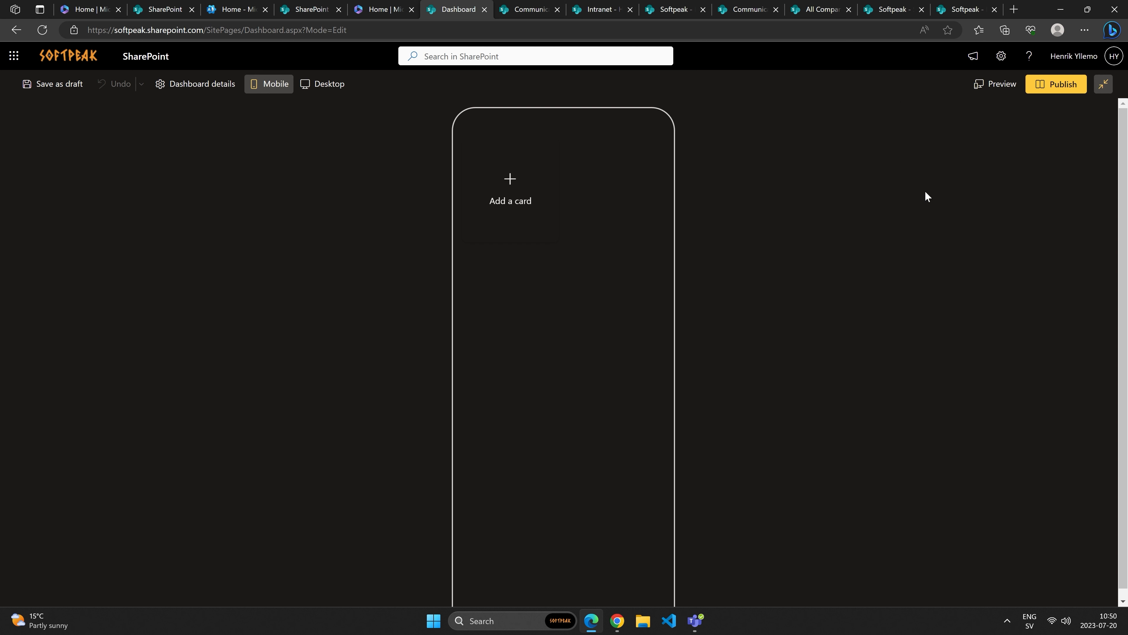
# Step: Look through the available dashboard cards and add a Web link card to the dashboard
pyautogui.click(512, 183)
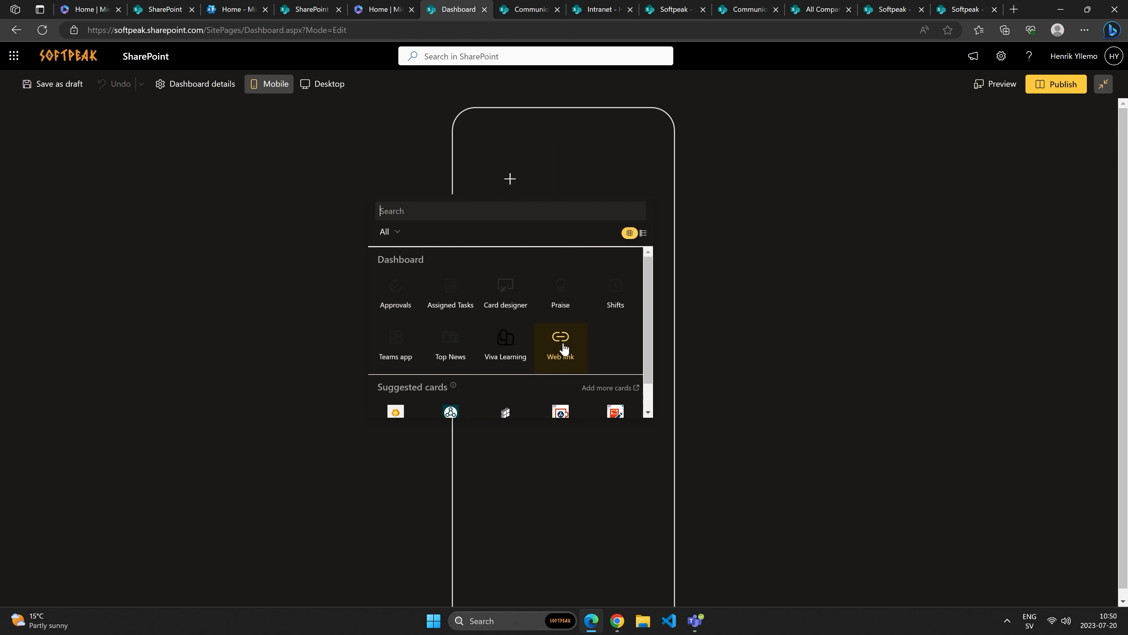
pyautogui.scroll(-1, 467, 316)
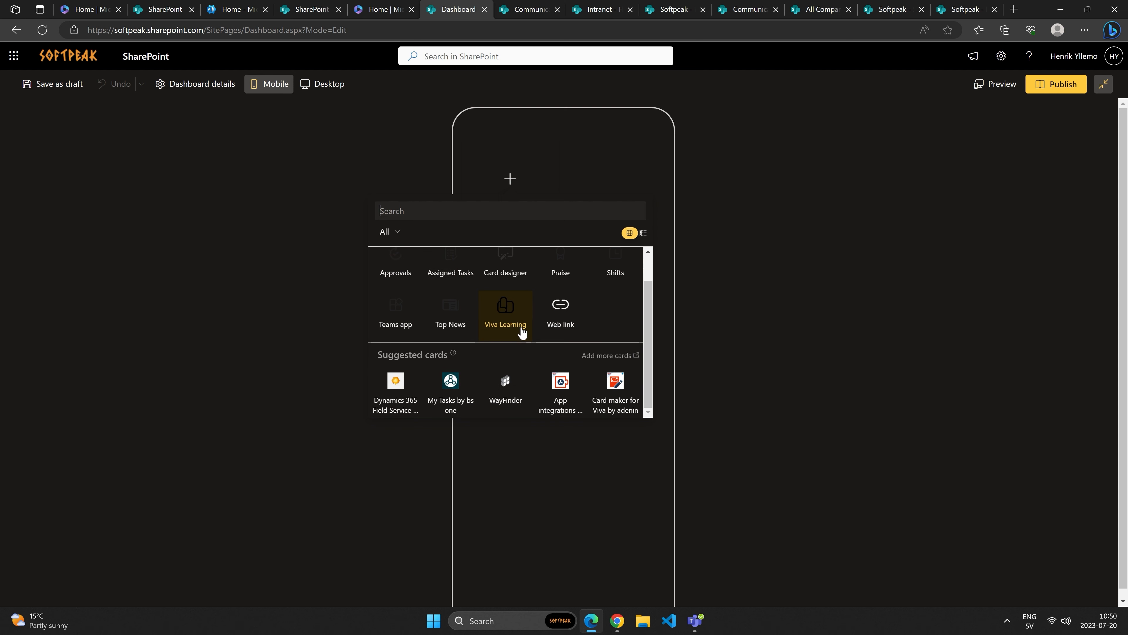
pyautogui.scroll(1, 480, 316)
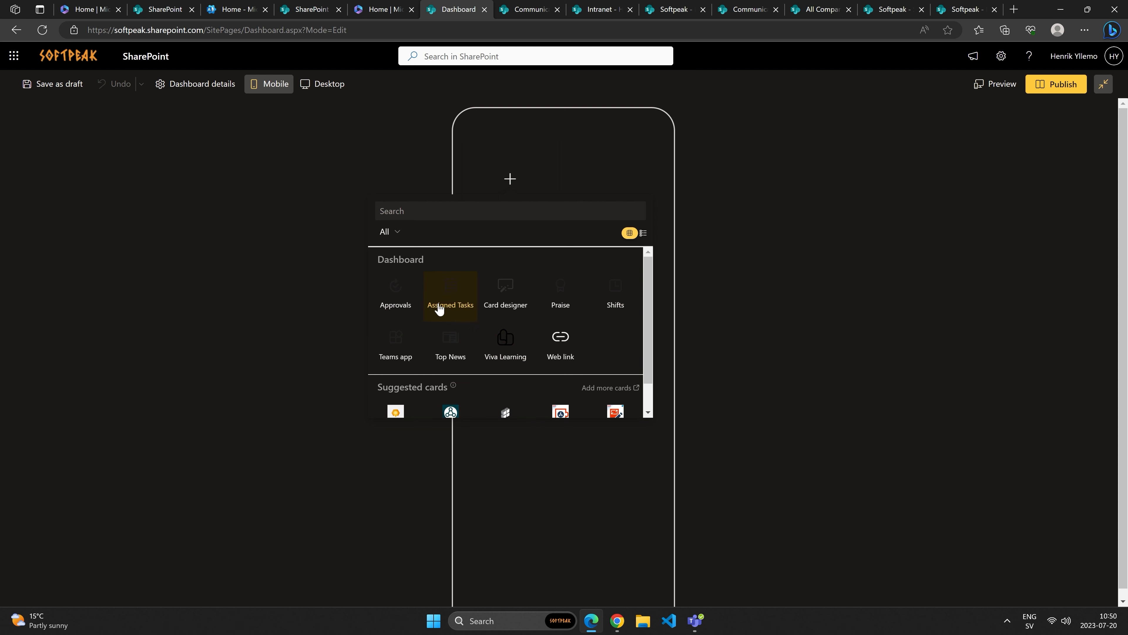
pyautogui.click(560, 343)
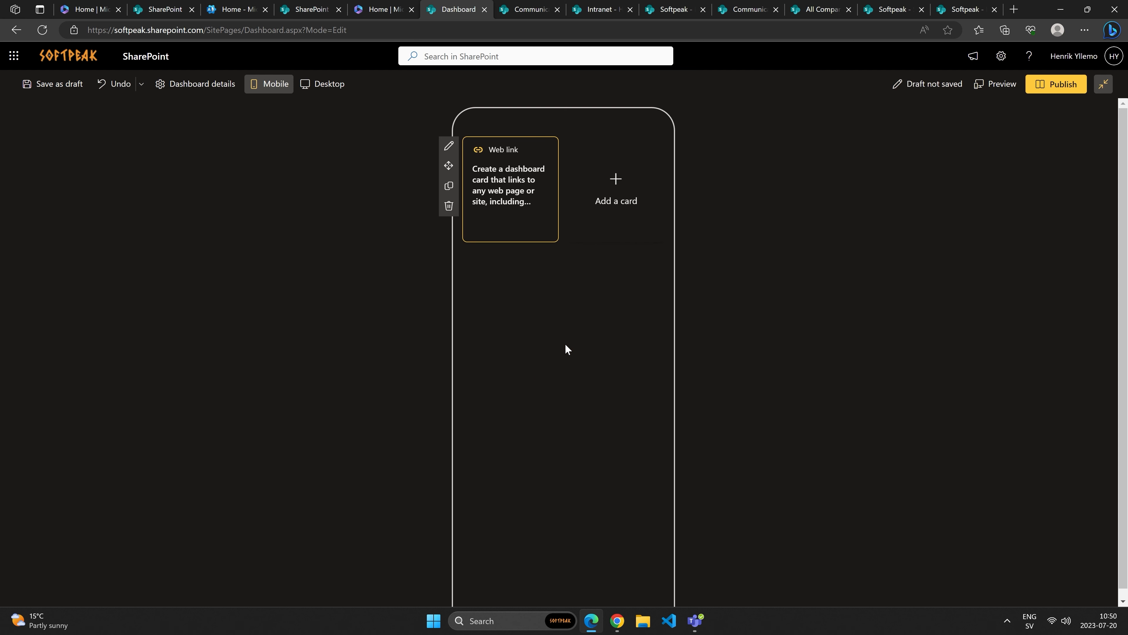
pyautogui.click(446, 147)
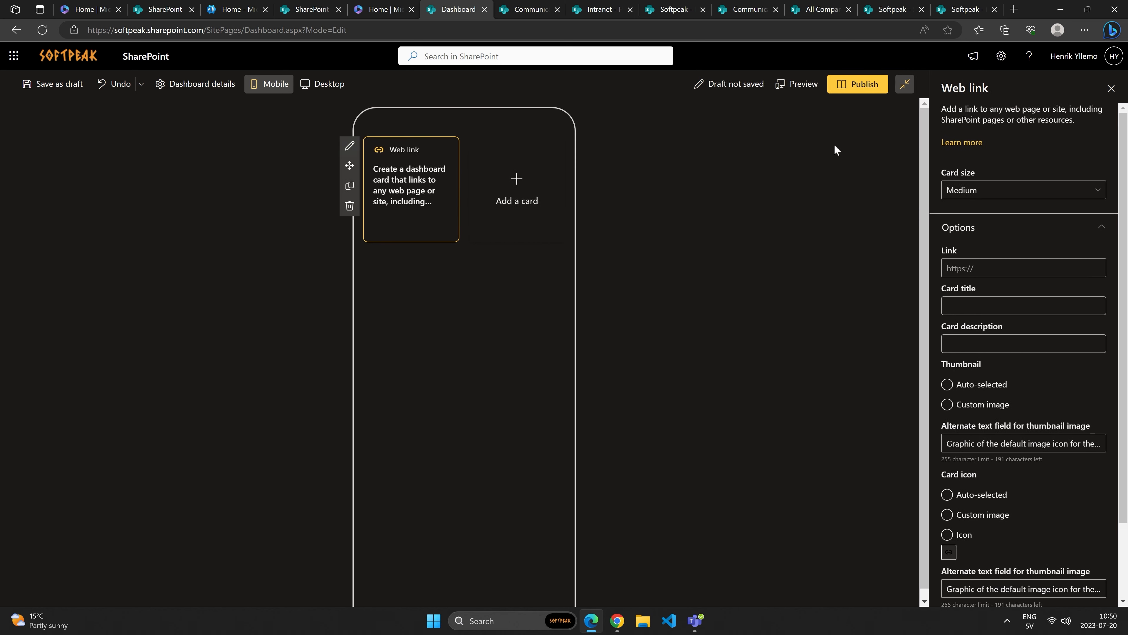
pyautogui.click(991, 196)
pyautogui.click(981, 232)
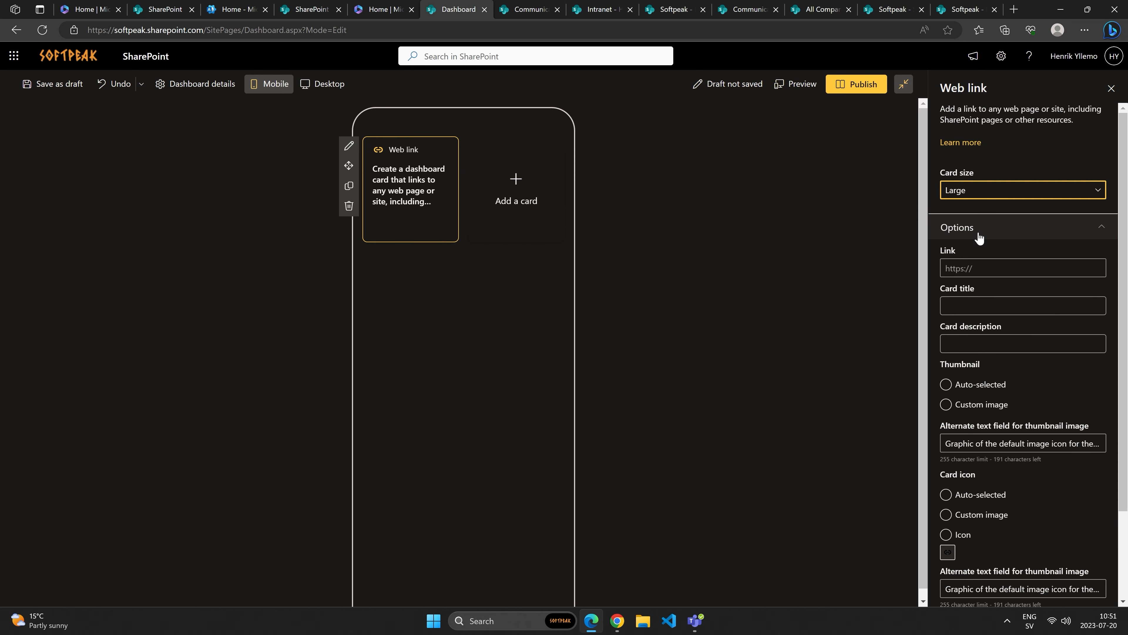
pyautogui.click(992, 190)
pyautogui.click(978, 216)
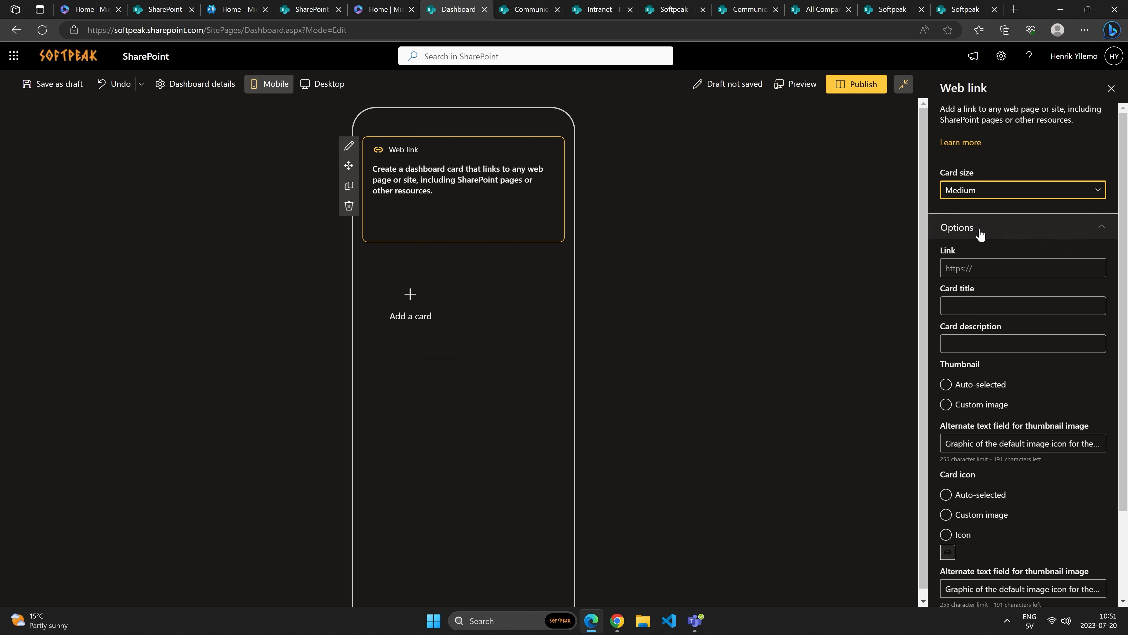
pyautogui.click(979, 267)
pyautogui.write('https://softpeak.sharepoint.com/')
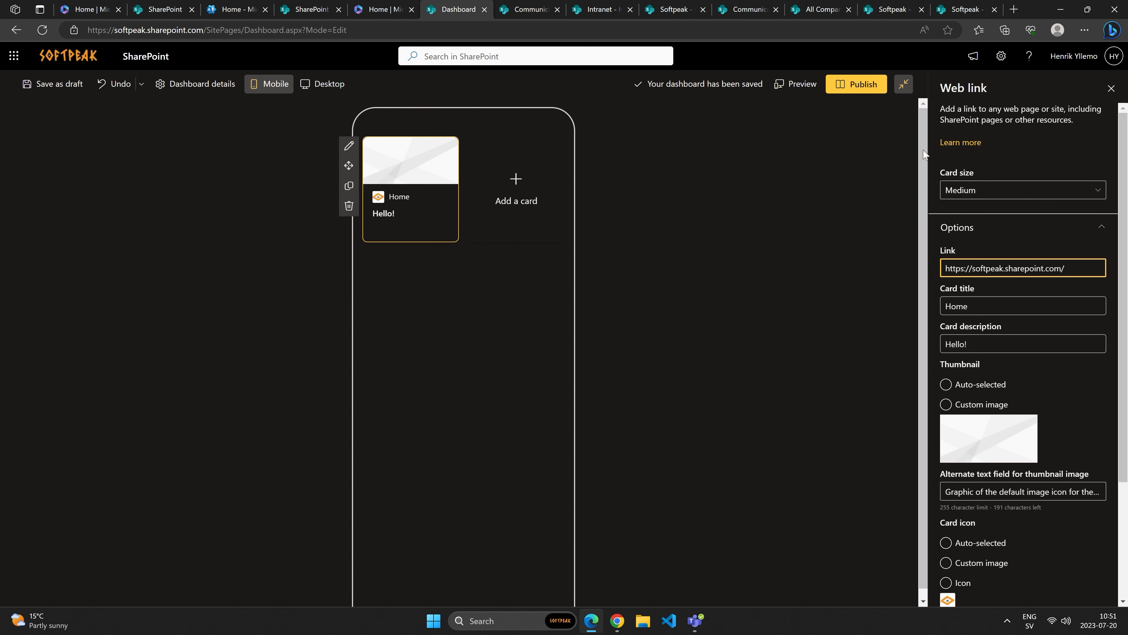
# Step: Publish the dashboard and go through the follow-up guidance to its end
pyautogui.click(863, 84)
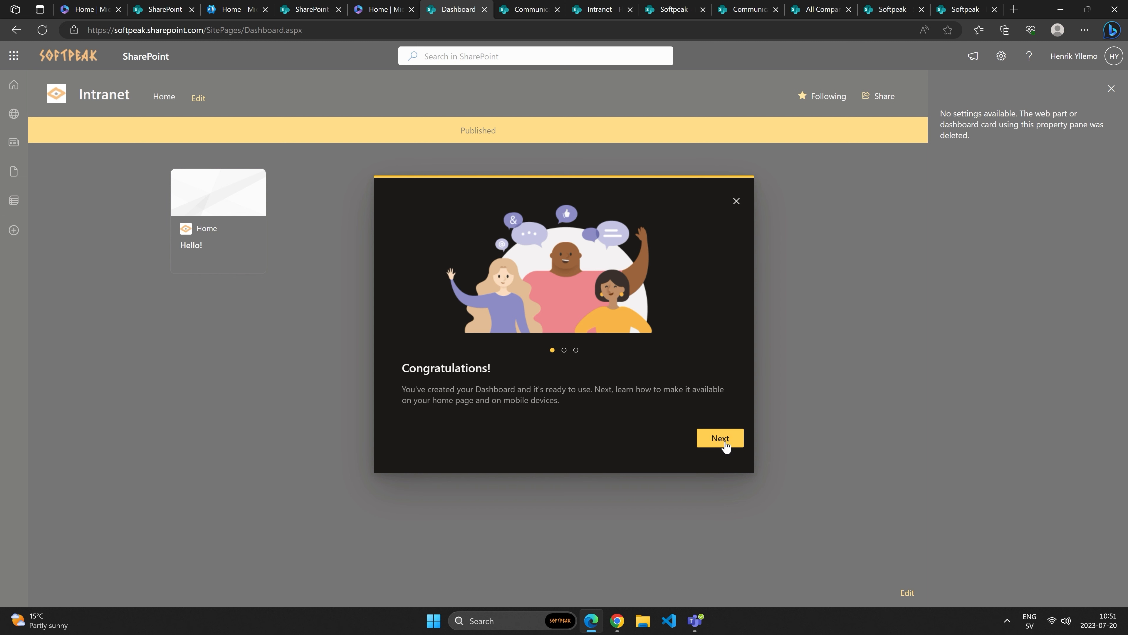
pyautogui.click(725, 445)
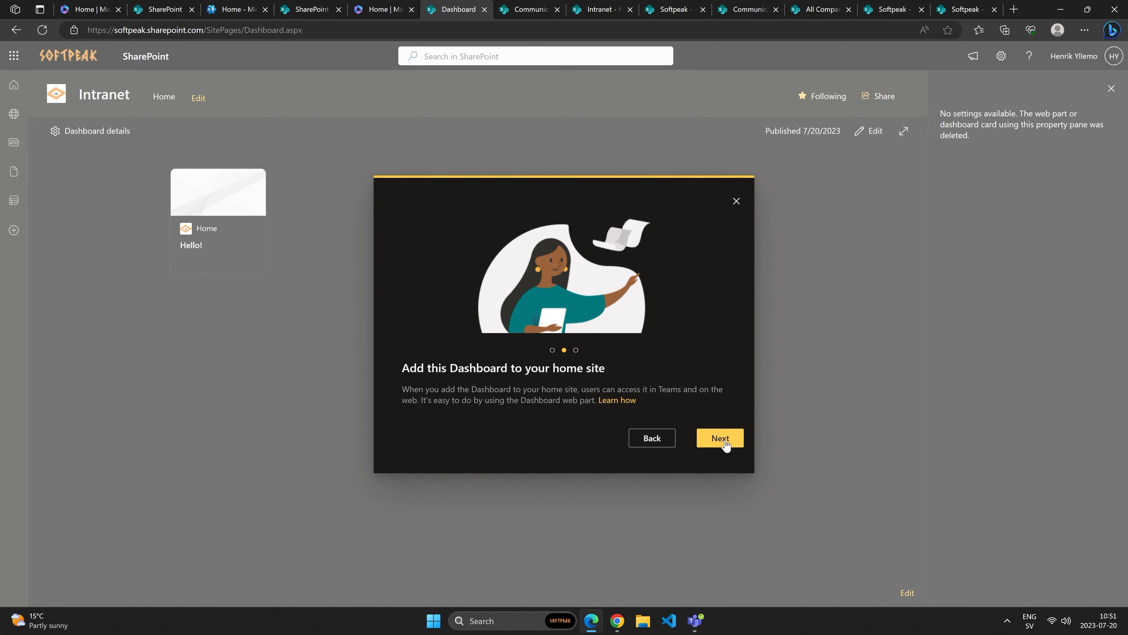
pyautogui.click(726, 445)
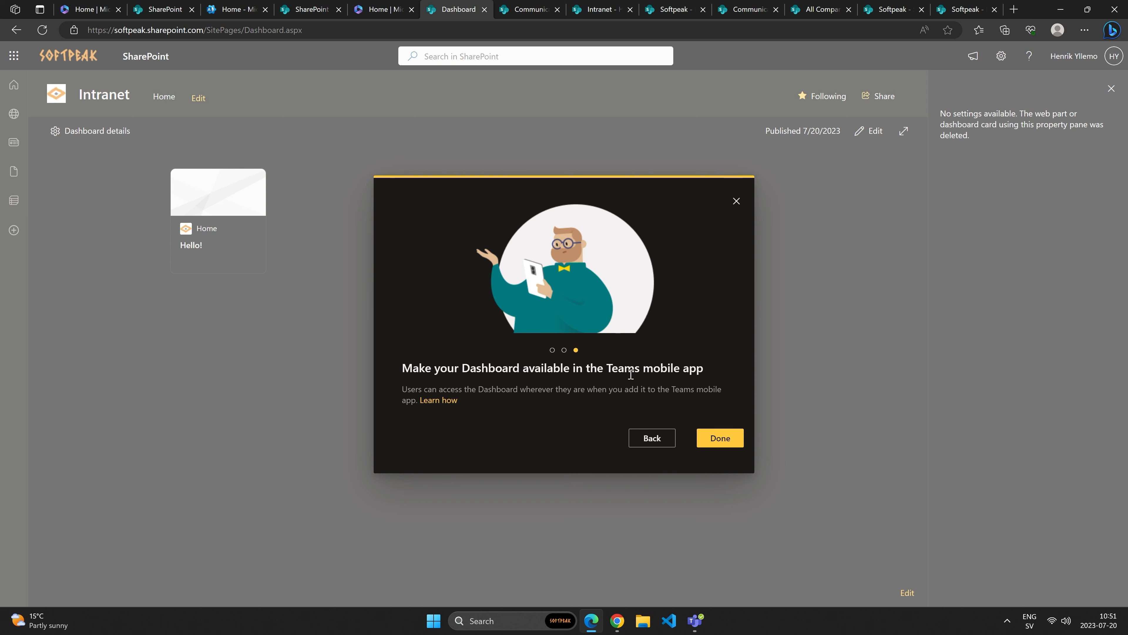
pyautogui.click(733, 445)
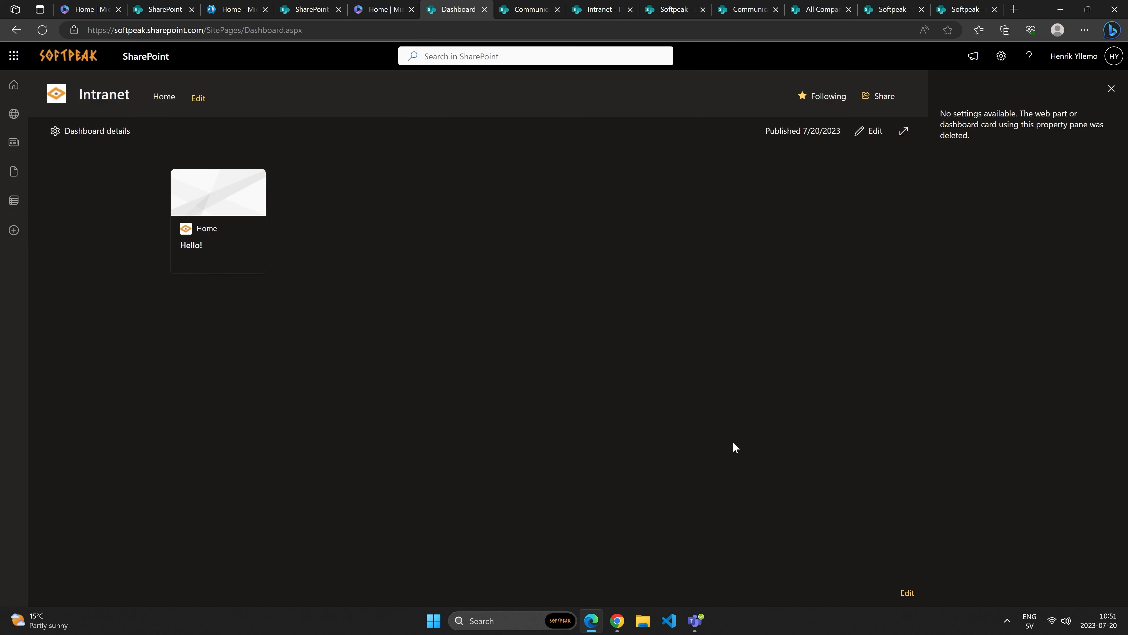
# Step: Open the Intranet home page for editing and add a one-column section with slightly lighter dark background shading below the Hello! text
pyautogui.click(1111, 88)
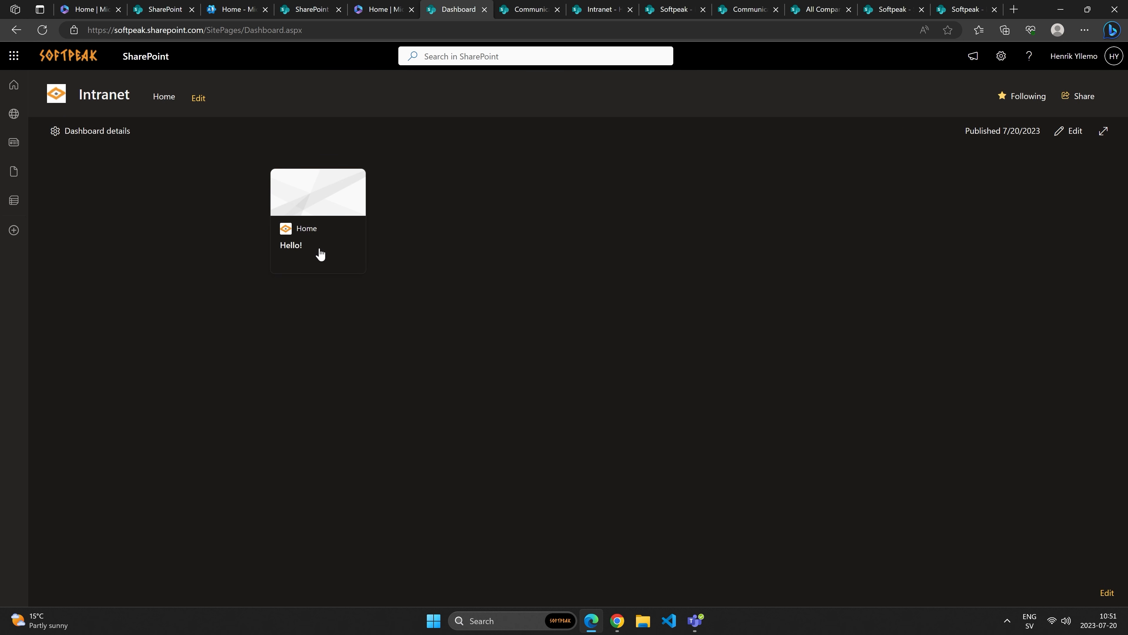
pyautogui.click(110, 99)
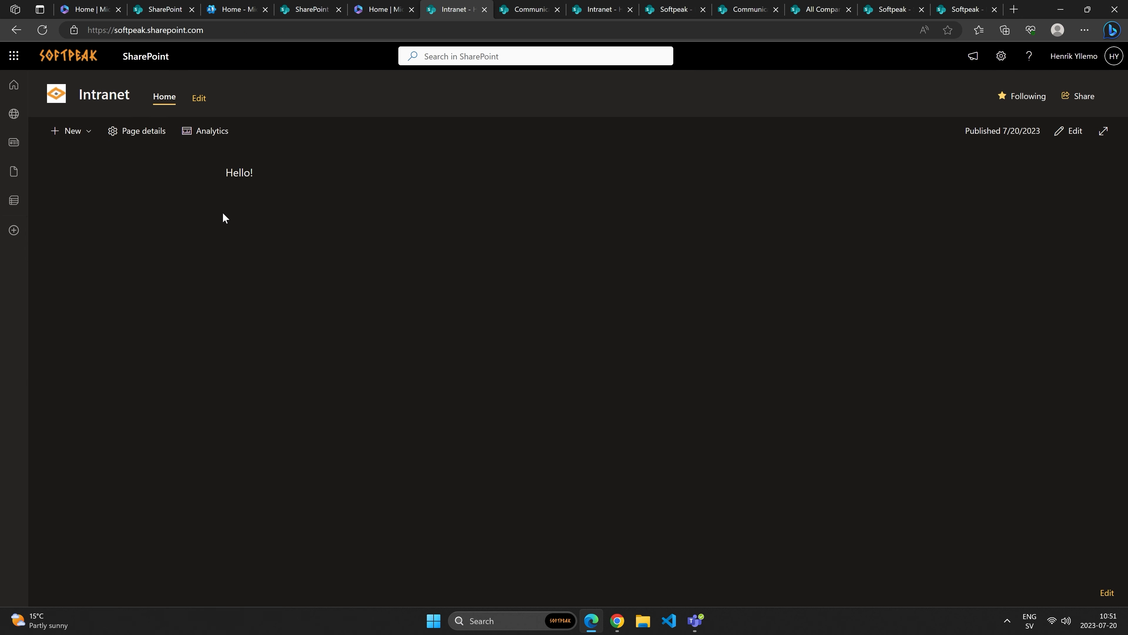
pyautogui.click(1069, 131)
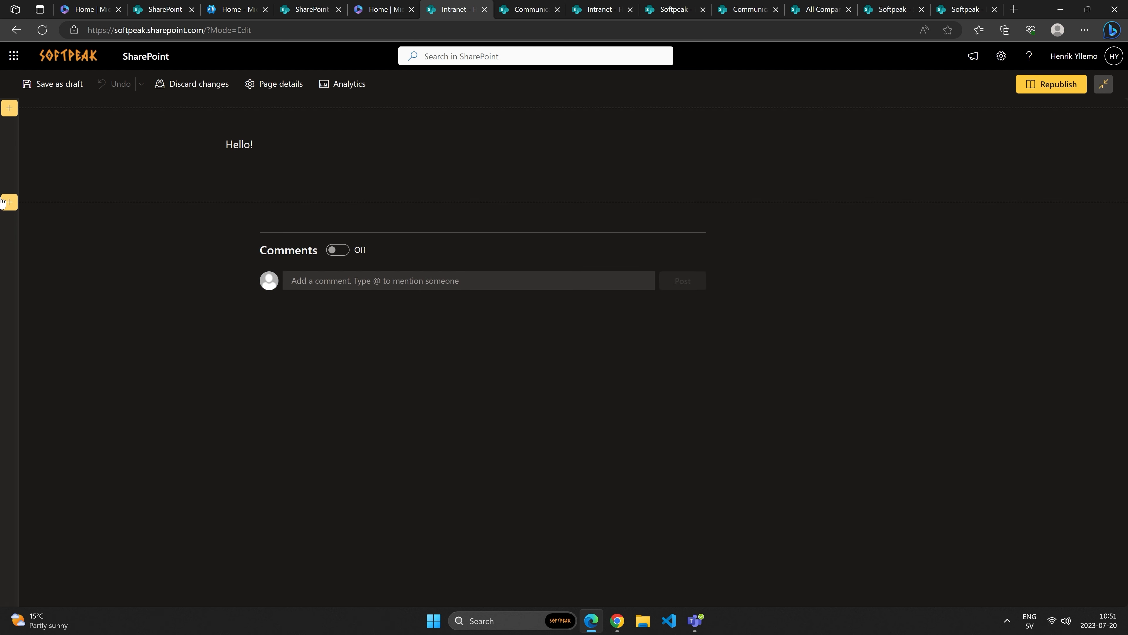
pyautogui.click(10, 203)
pyautogui.click(52, 240)
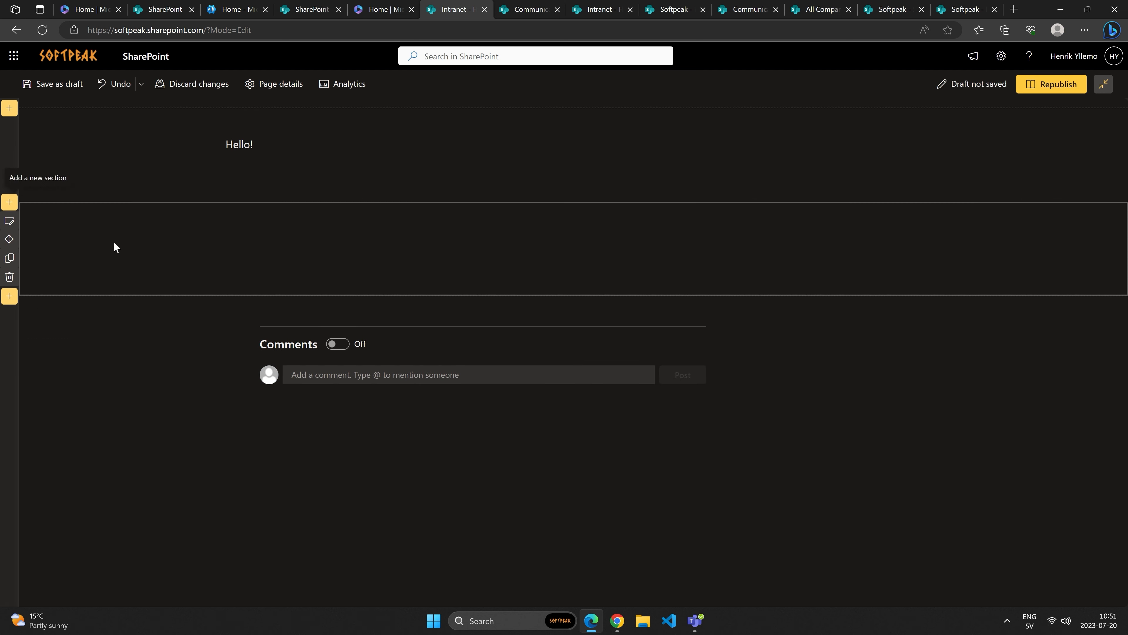
pyautogui.click(10, 221)
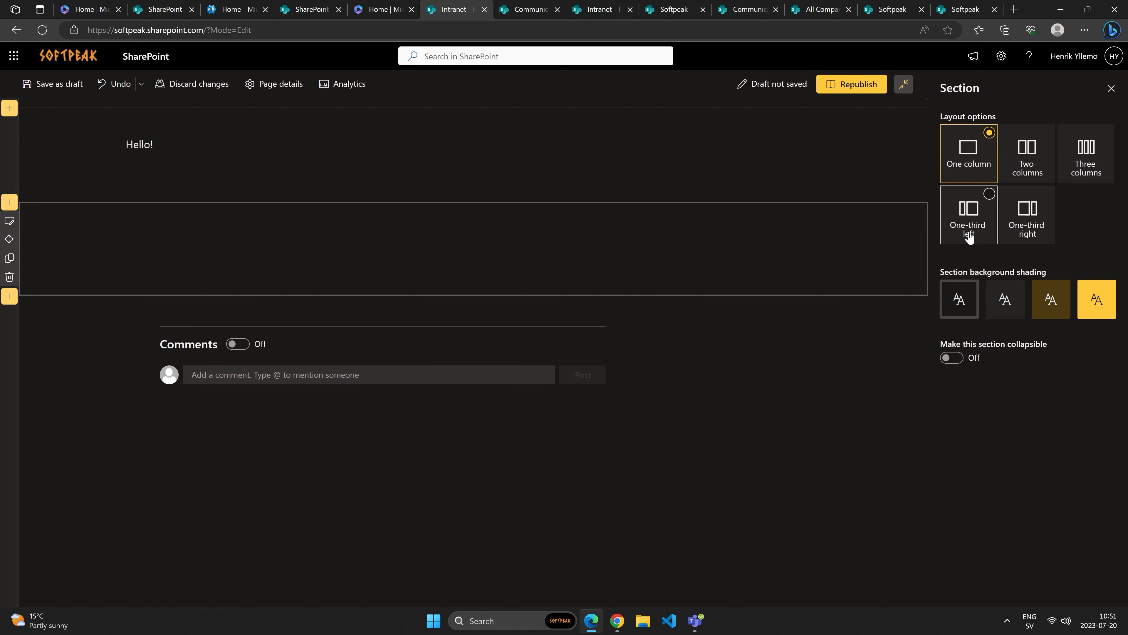
pyautogui.click(1005, 298)
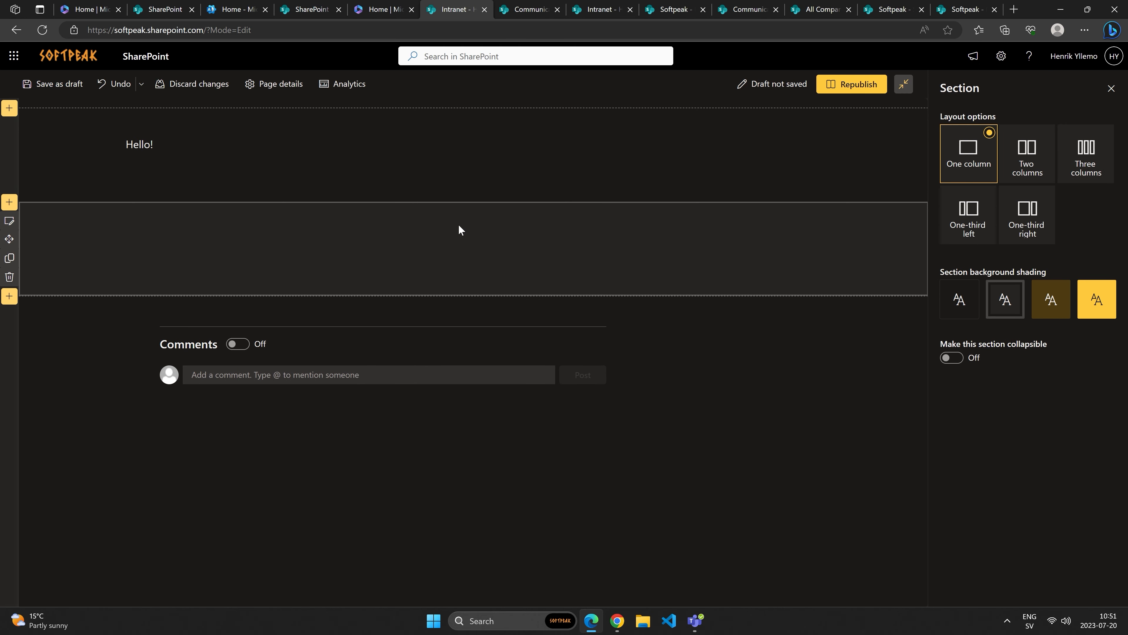
# Step: Insert the Dashboard for Viva Connections web part into the new section and republish the home page
pyautogui.click(474, 211)
pyautogui.write('viva')
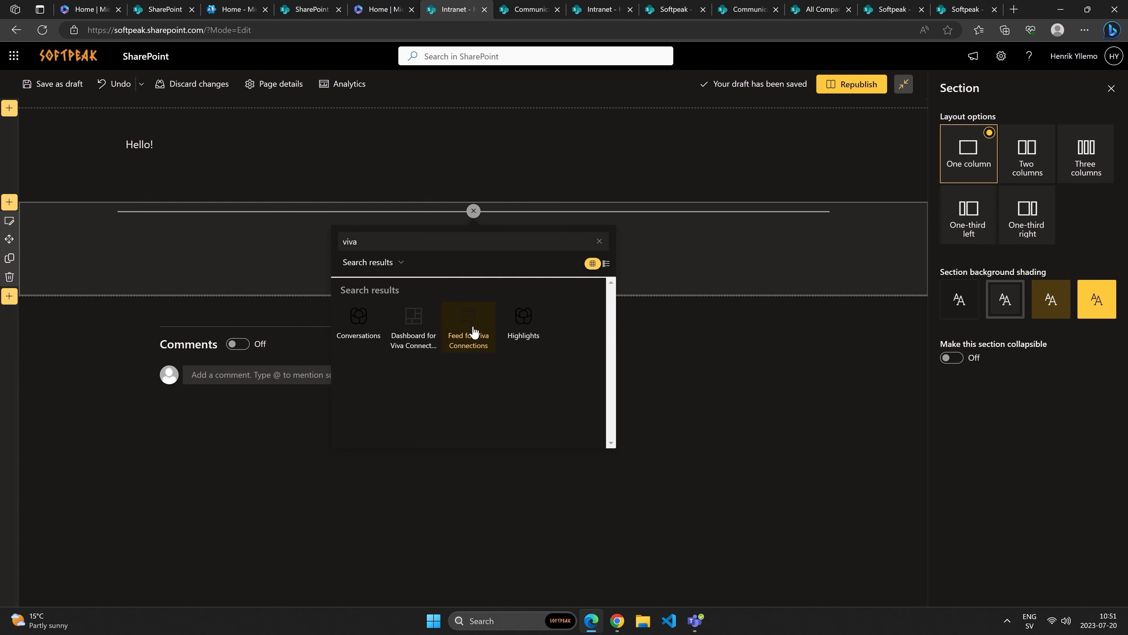
pyautogui.click(409, 325)
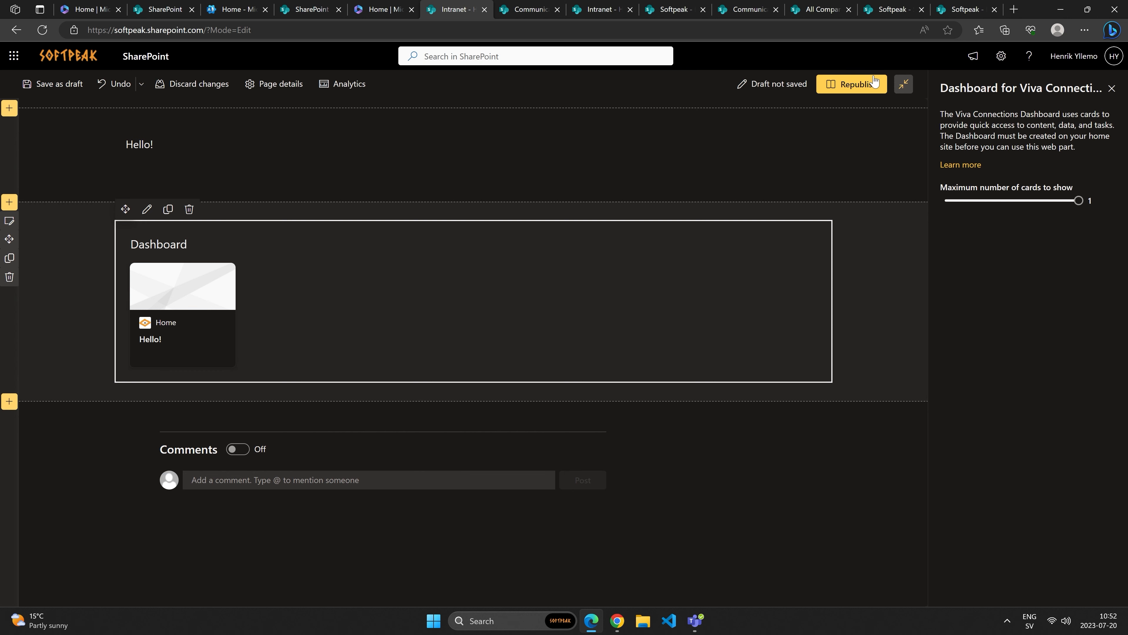
pyautogui.click(861, 87)
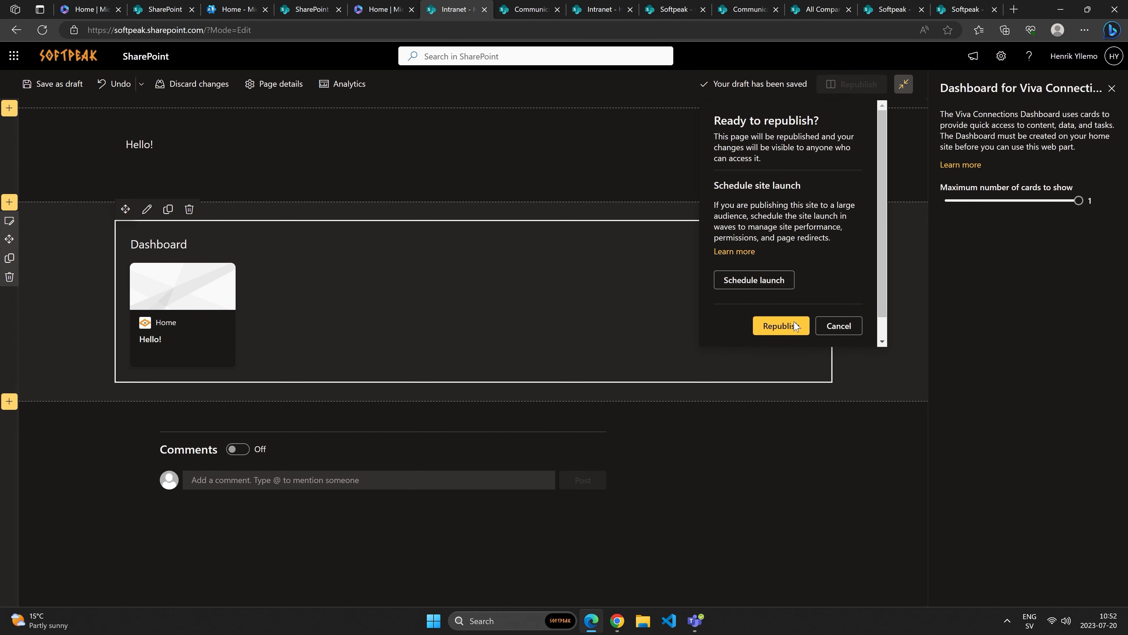
pyautogui.click(781, 324)
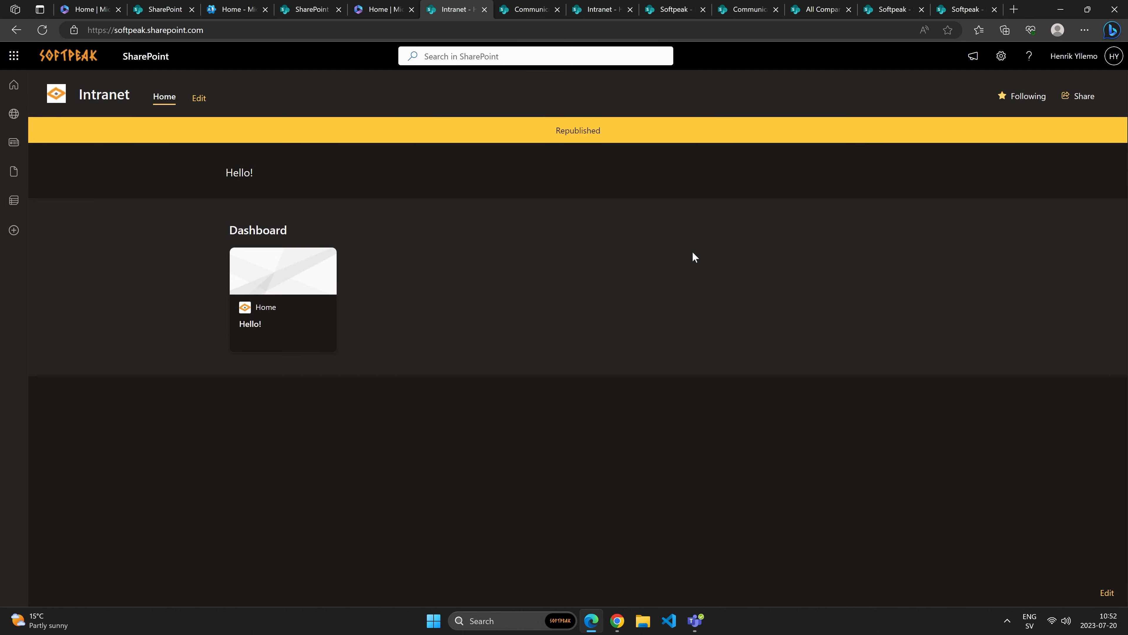
# Step: Reload the Intranet home page through the site logo and inspect the published dashboard section
pyautogui.click(80, 55)
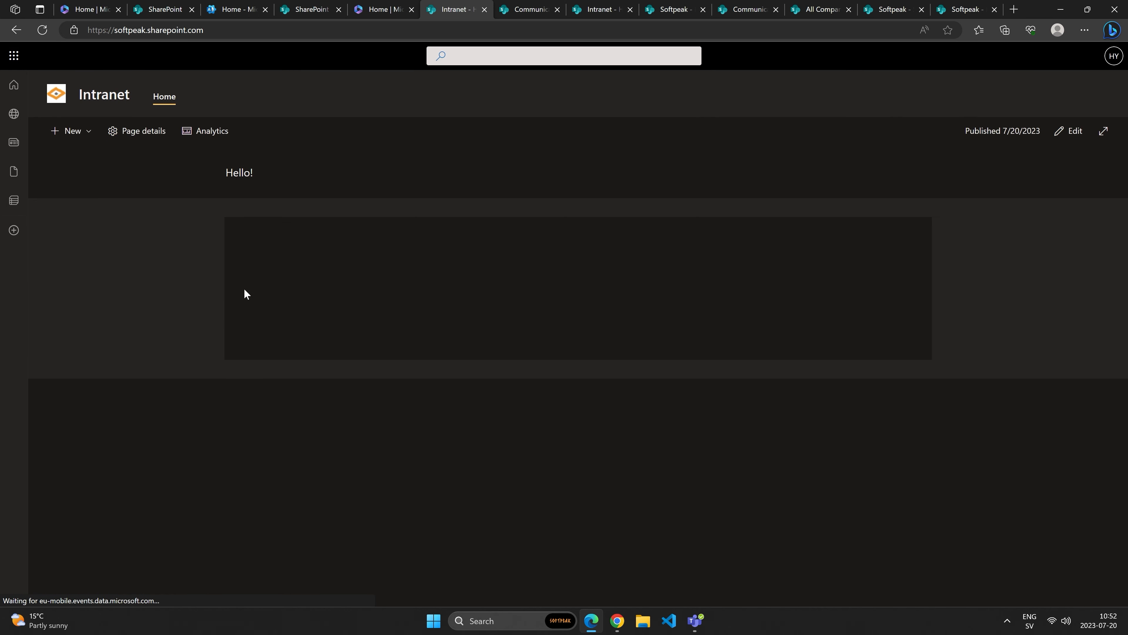
pyautogui.moveTo(249, 231); pyautogui.dragTo(383, 231)
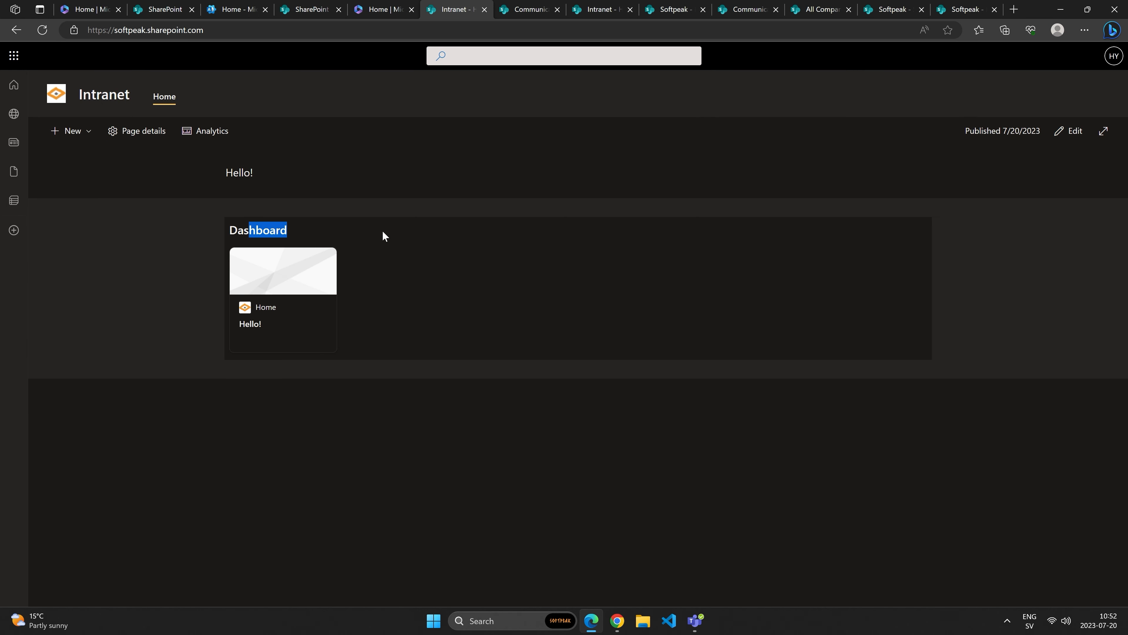
pyautogui.click(409, 250)
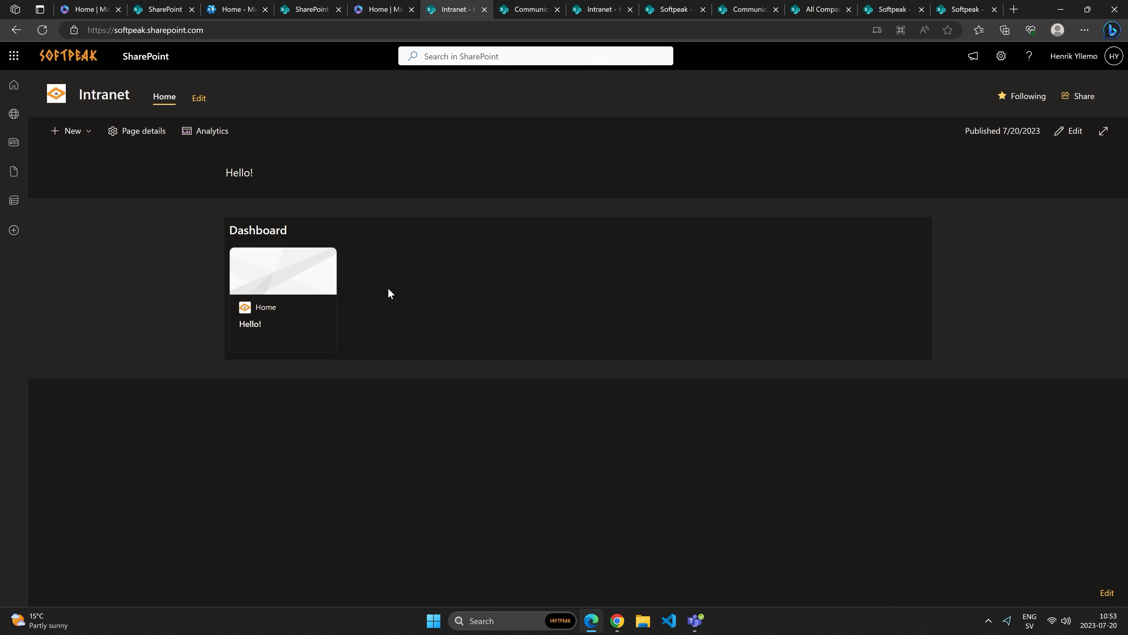
# Step: Look at the site settings, and check the Your organization navigation pane before and after refreshing the page
pyautogui.click(1000, 56)
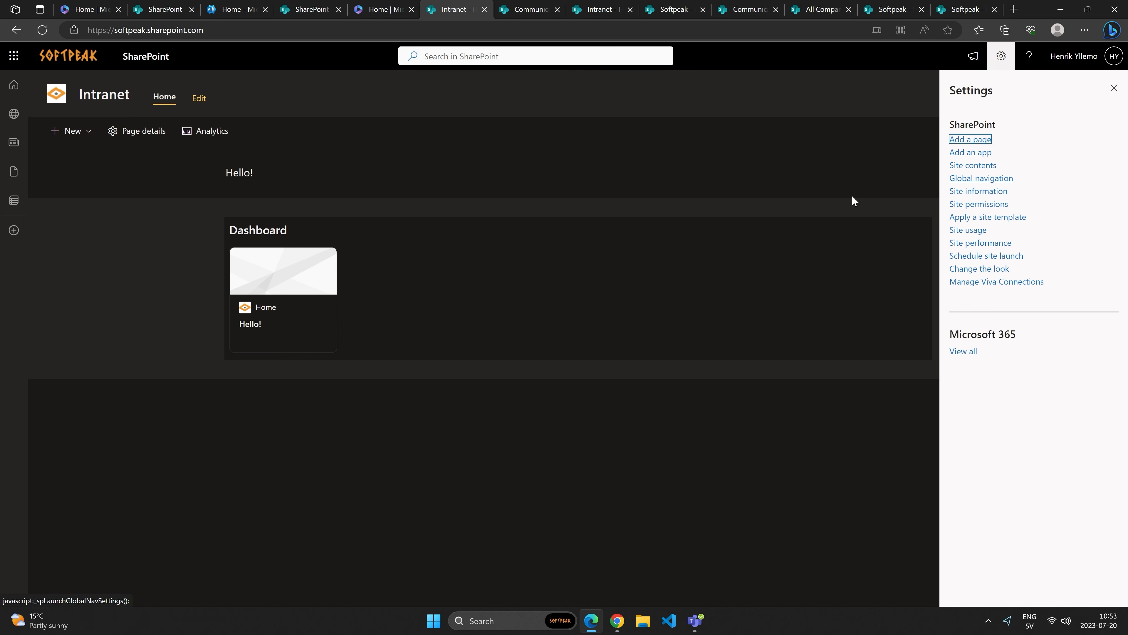
pyautogui.click(1114, 87)
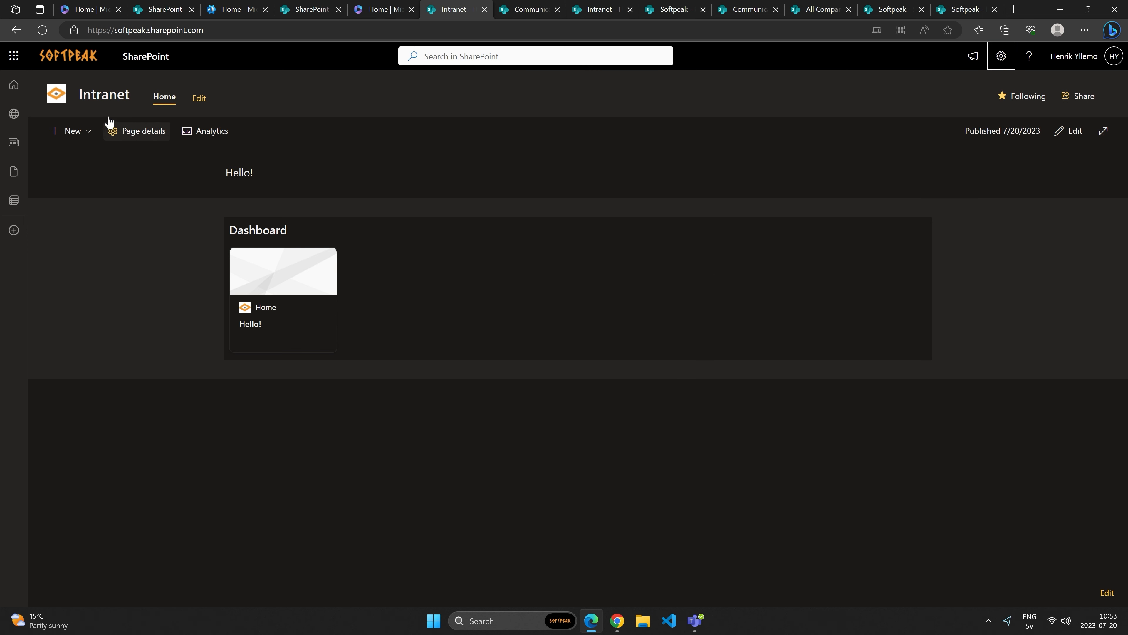
pyautogui.click(11, 85)
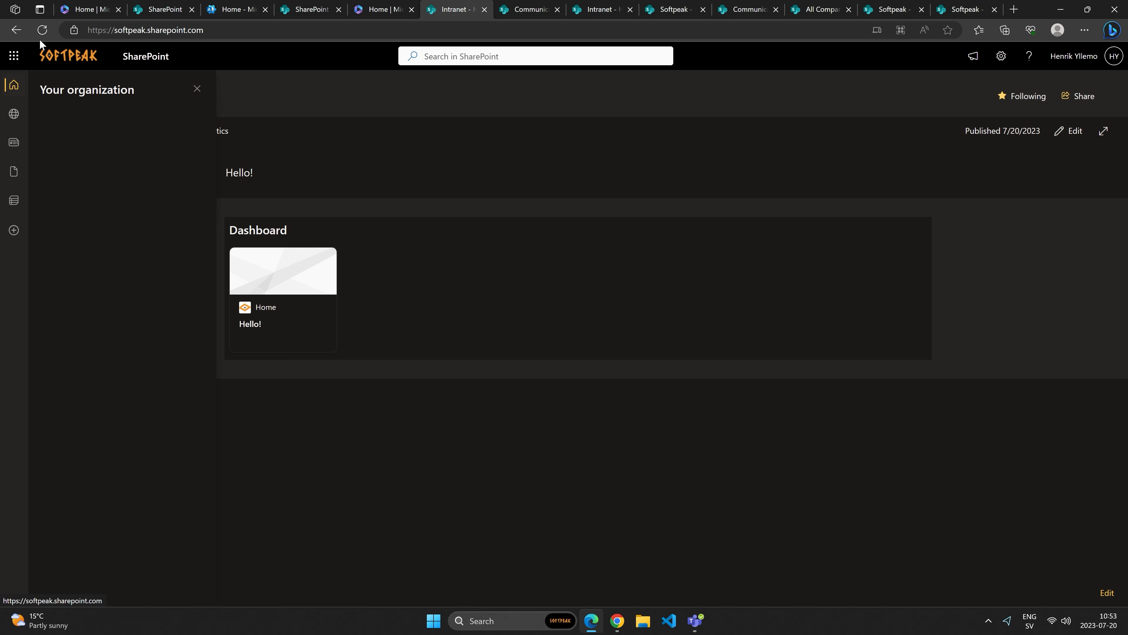
pyautogui.click(42, 29)
pyautogui.click(15, 93)
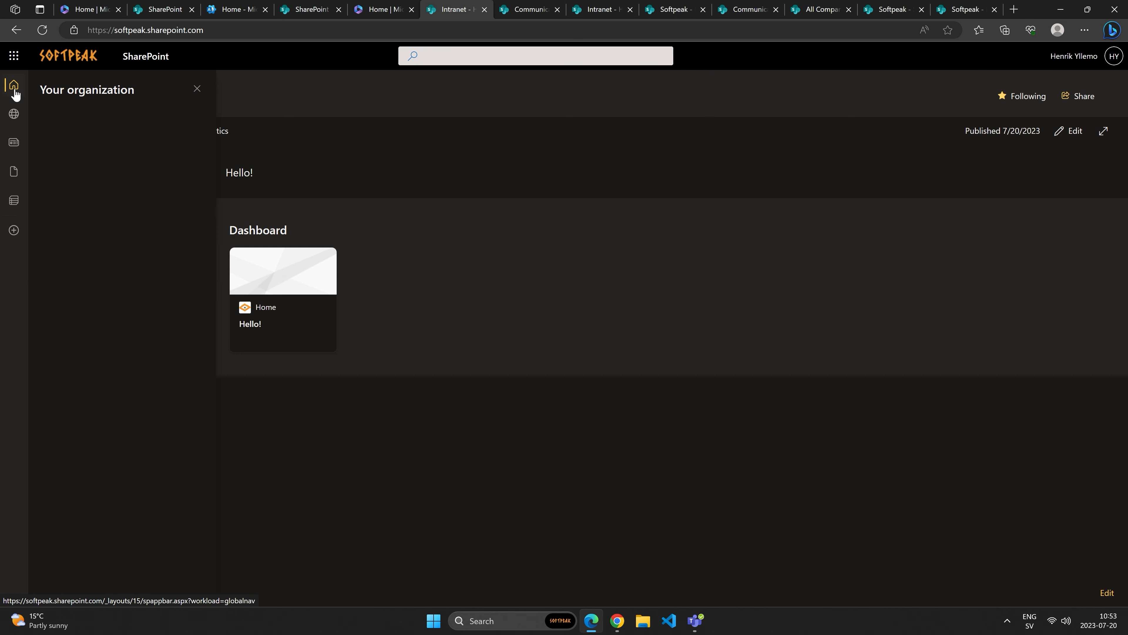
pyautogui.click(195, 90)
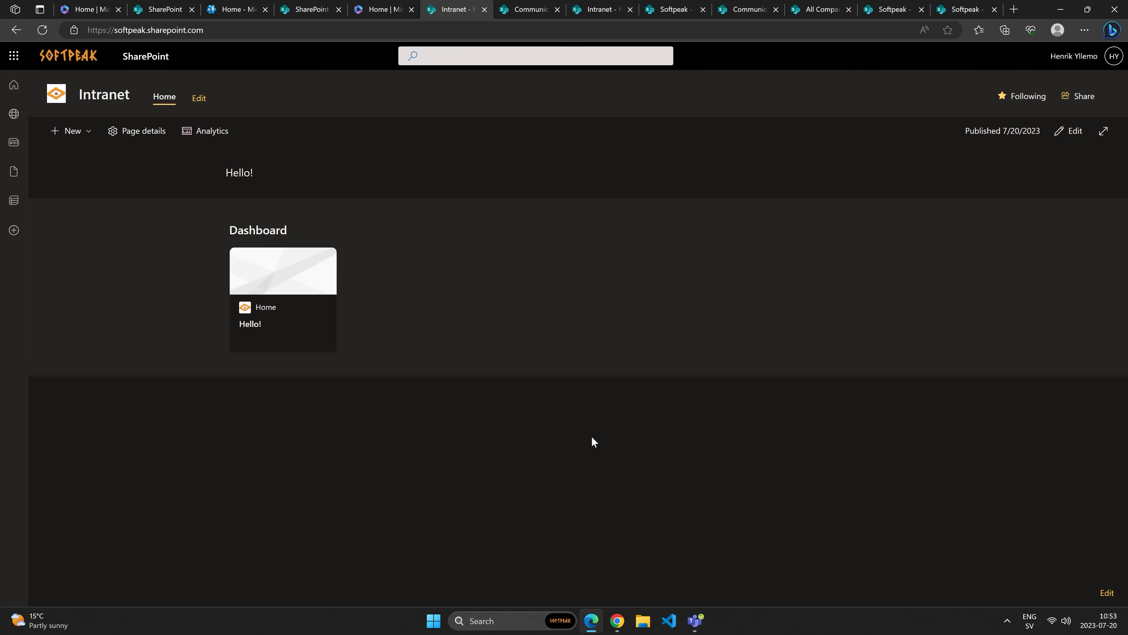
# Step: Switch to Microsoft Teams, find the Viva Connections app with the search "viva", open it and move it to the first place among the apps
pyautogui.click(695, 620)
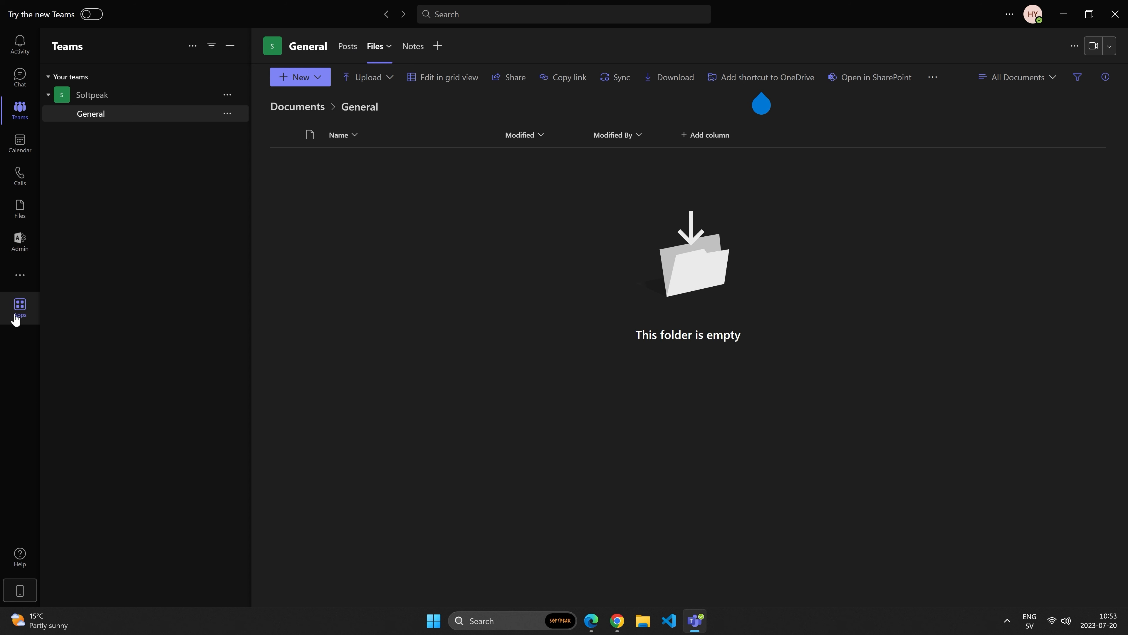
pyautogui.click(22, 278)
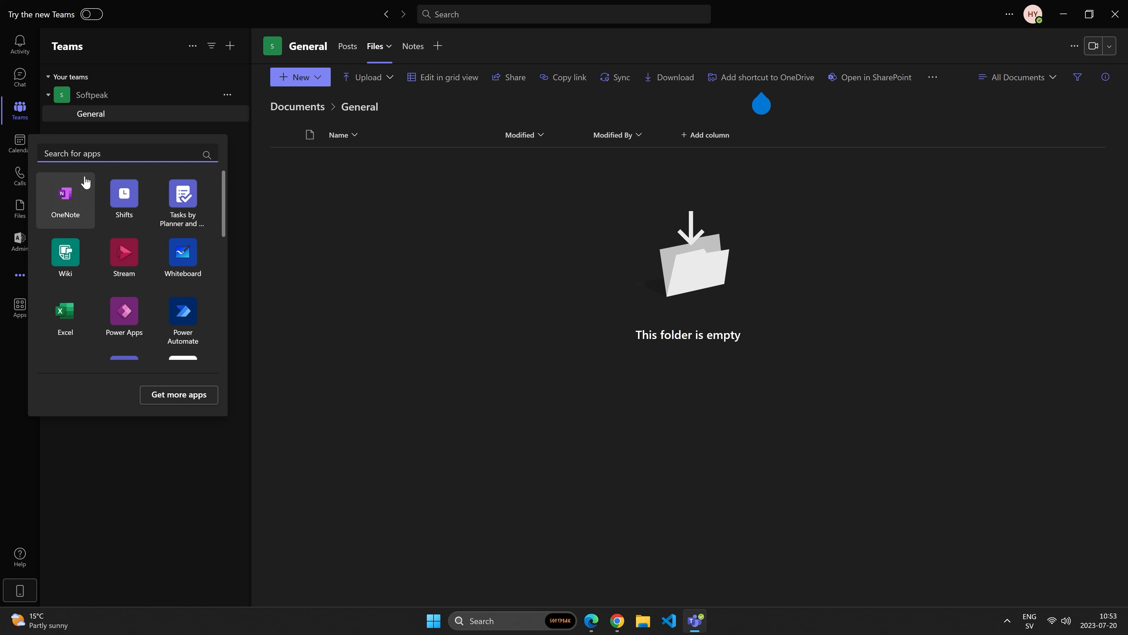
pyautogui.write('viva')
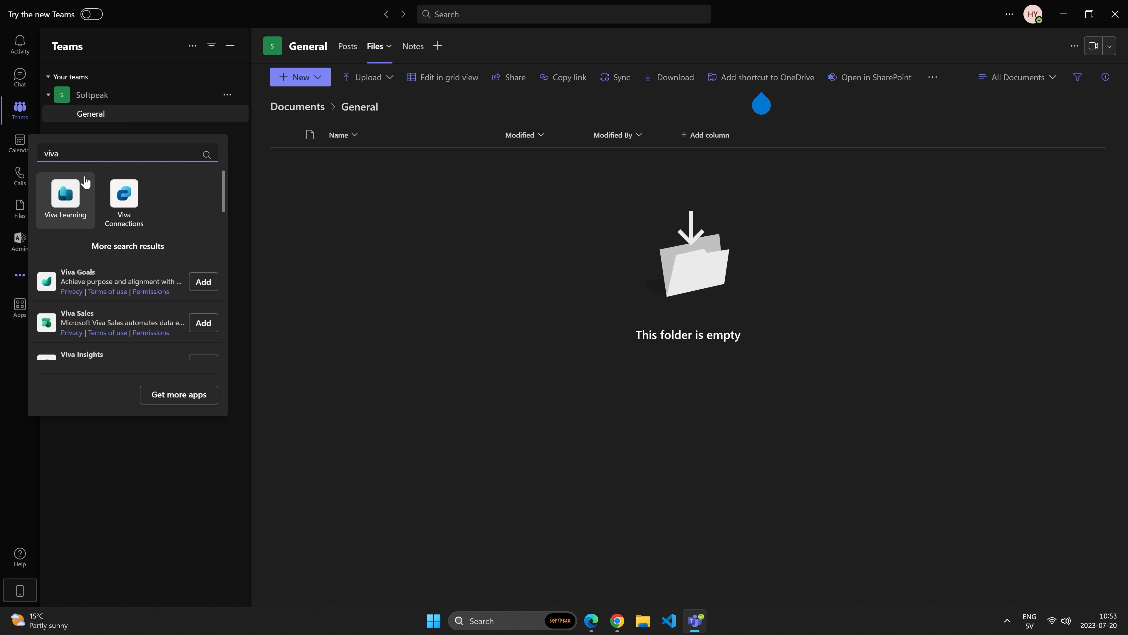
pyautogui.click(127, 203)
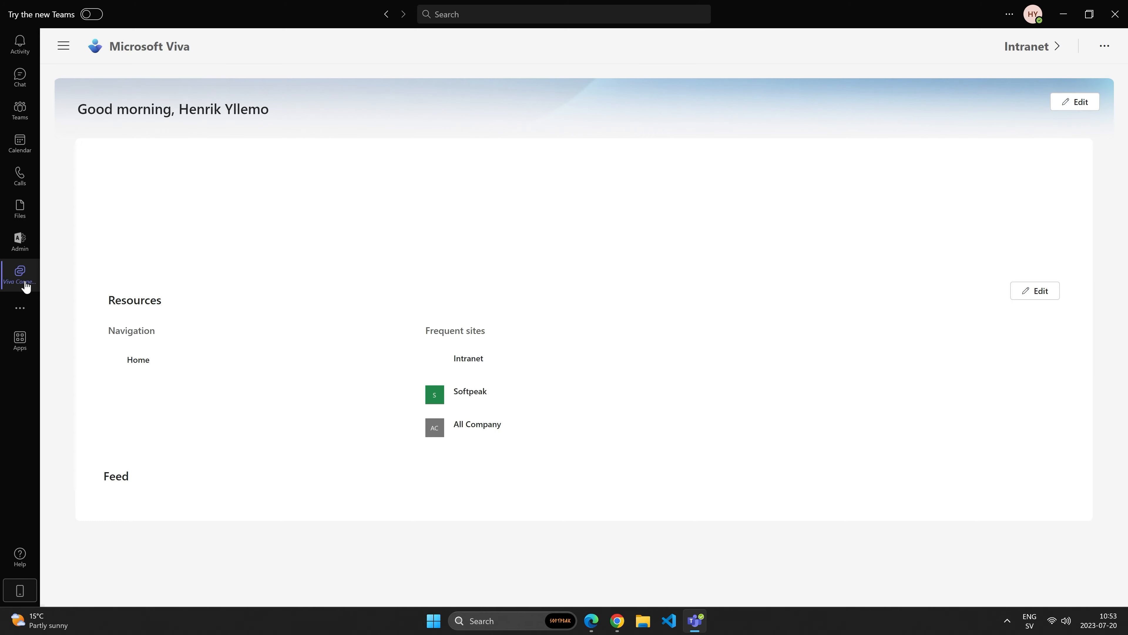
pyautogui.moveTo(23, 285); pyautogui.dragTo(19, 43)
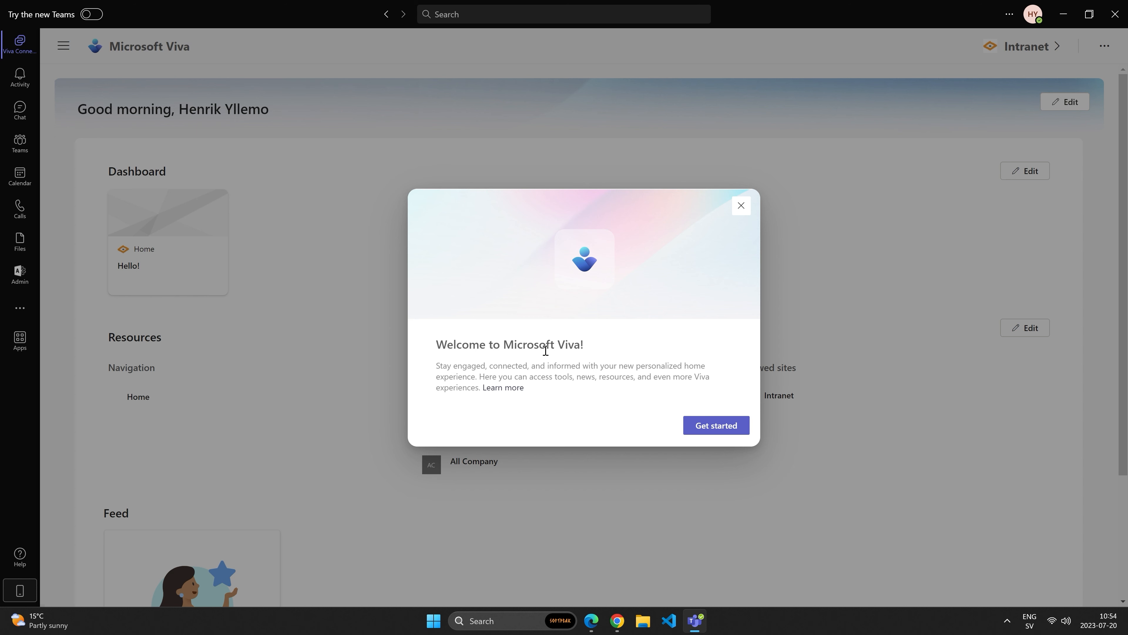
# Step: Go through the Microsoft Viva welcome tour to its end and view the dashboard, resources and feed sections
pyautogui.click(730, 430)
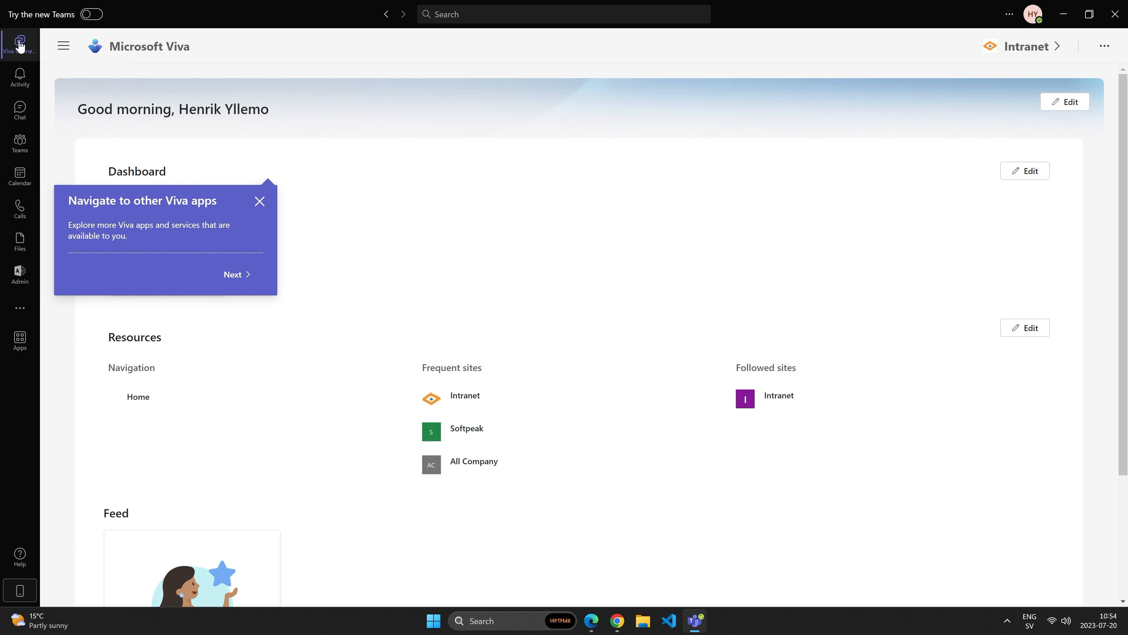
pyautogui.click(244, 276)
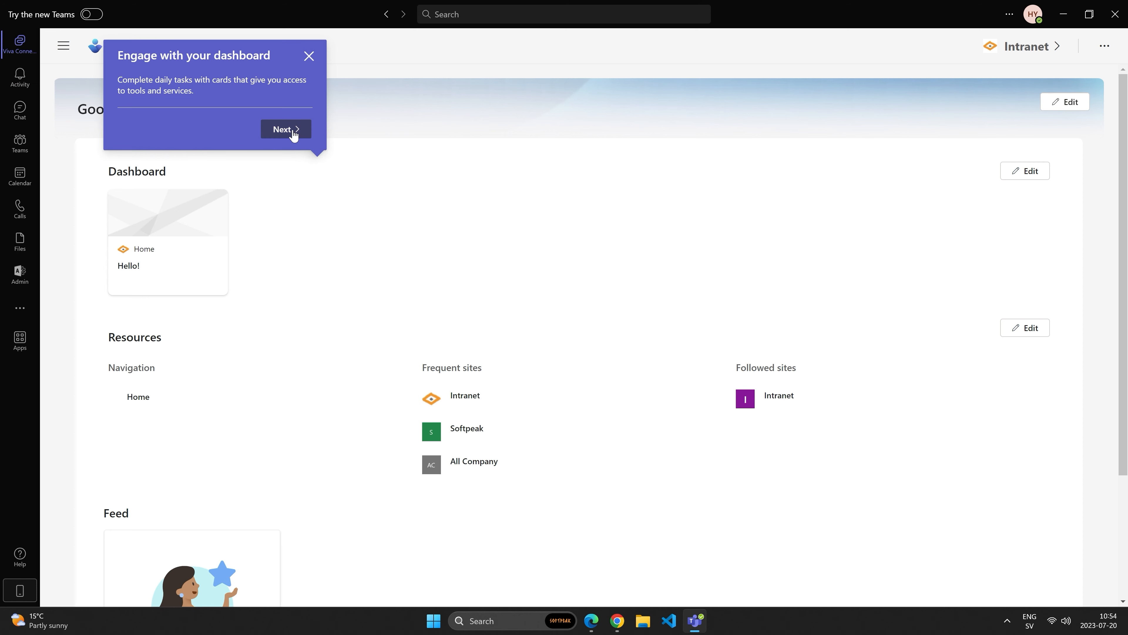
pyautogui.click(293, 130)
pyautogui.scroll(4, 302, 250)
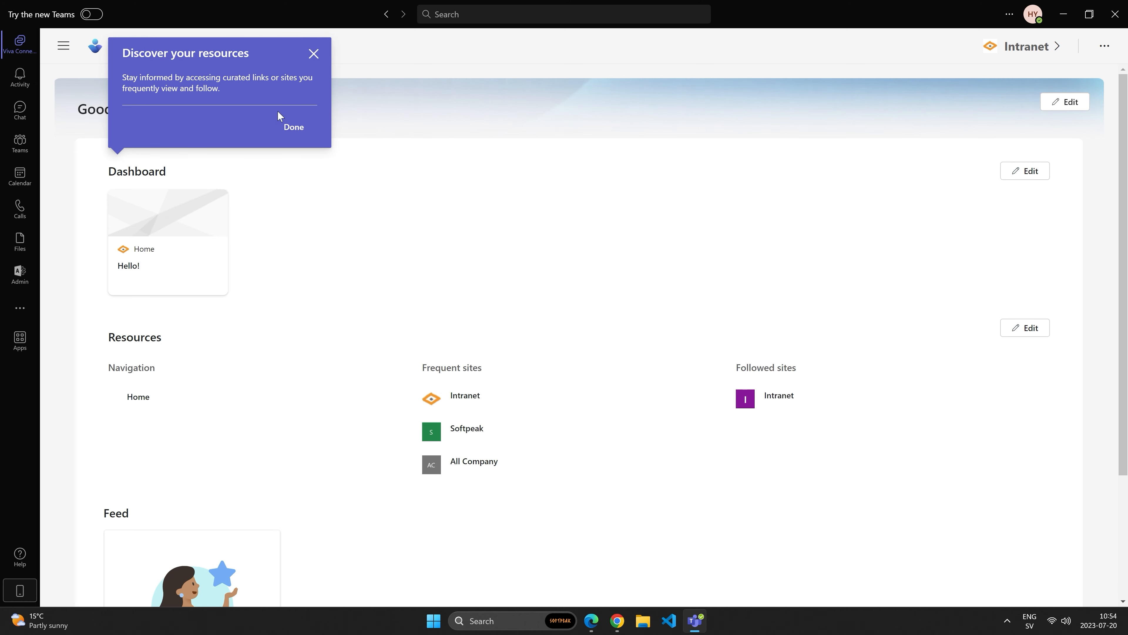
pyautogui.click(291, 127)
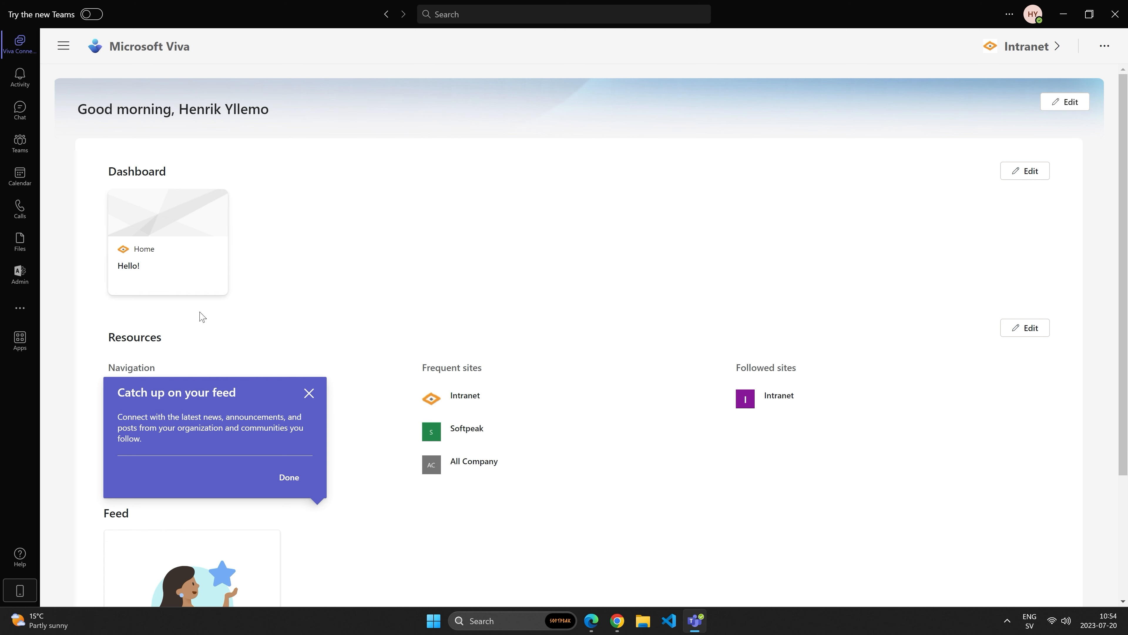
pyautogui.click(290, 476)
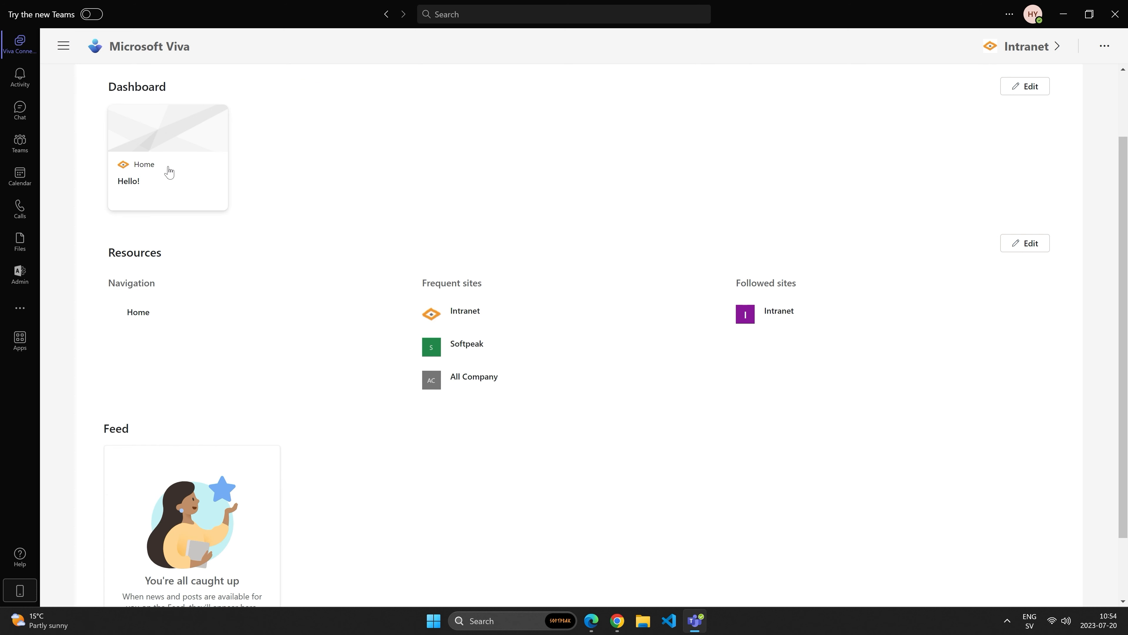
pyautogui.scroll(2, 165, 178)
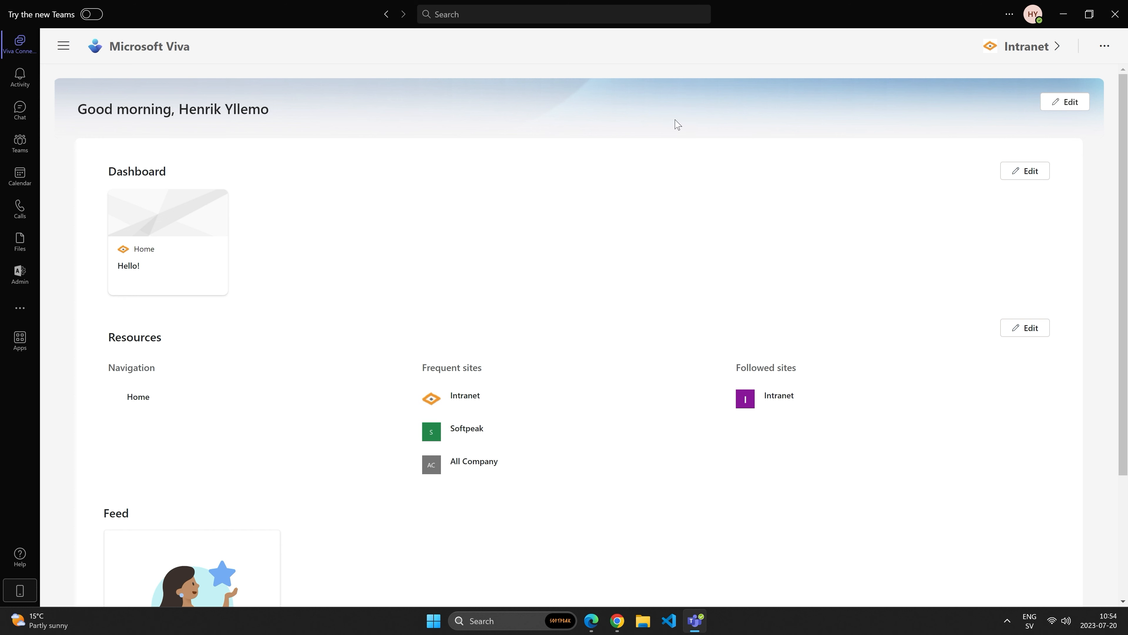
# Step: View the Intranet site inside Viva Connections, visit the Teams view, and return to the Microsoft Viva home experience
pyautogui.click(1033, 49)
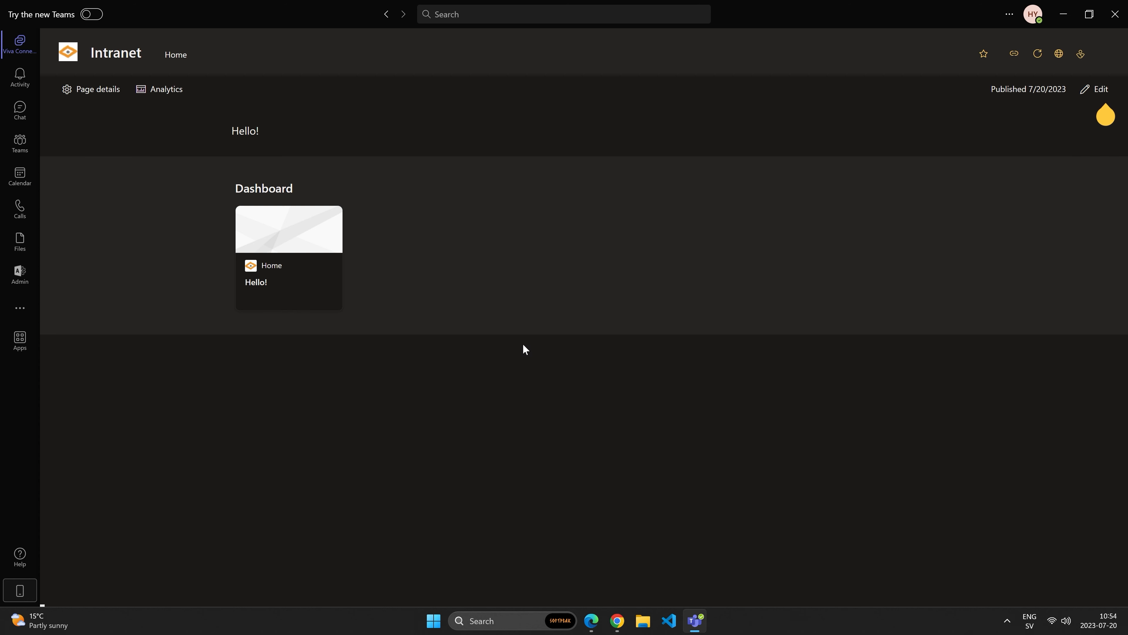
pyautogui.click(21, 170)
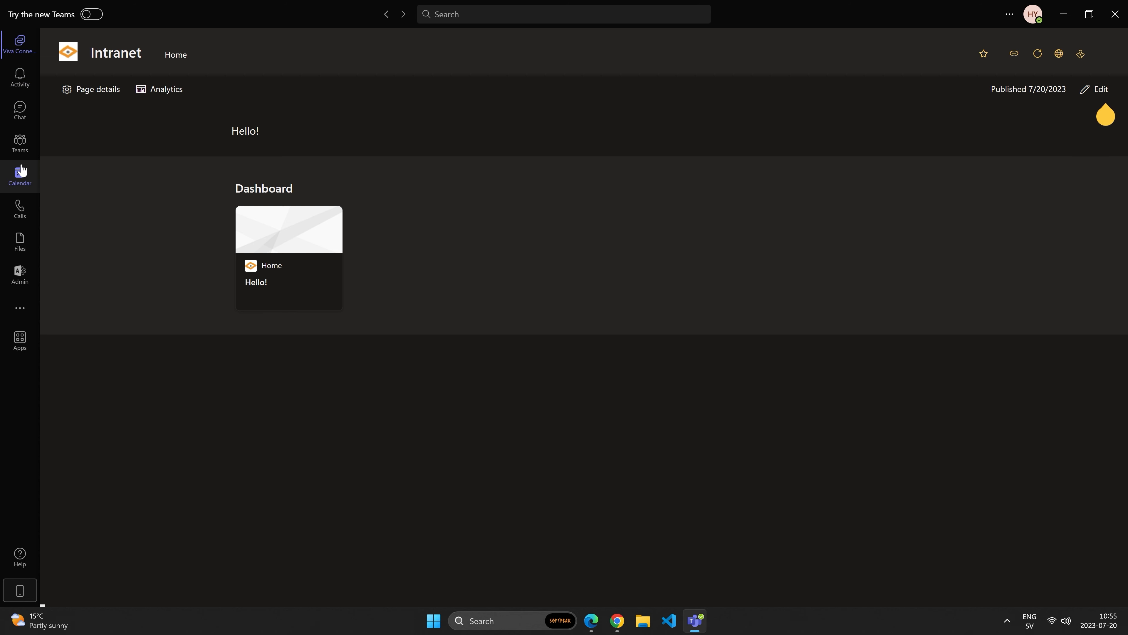
pyautogui.click(21, 81)
pyautogui.click(20, 143)
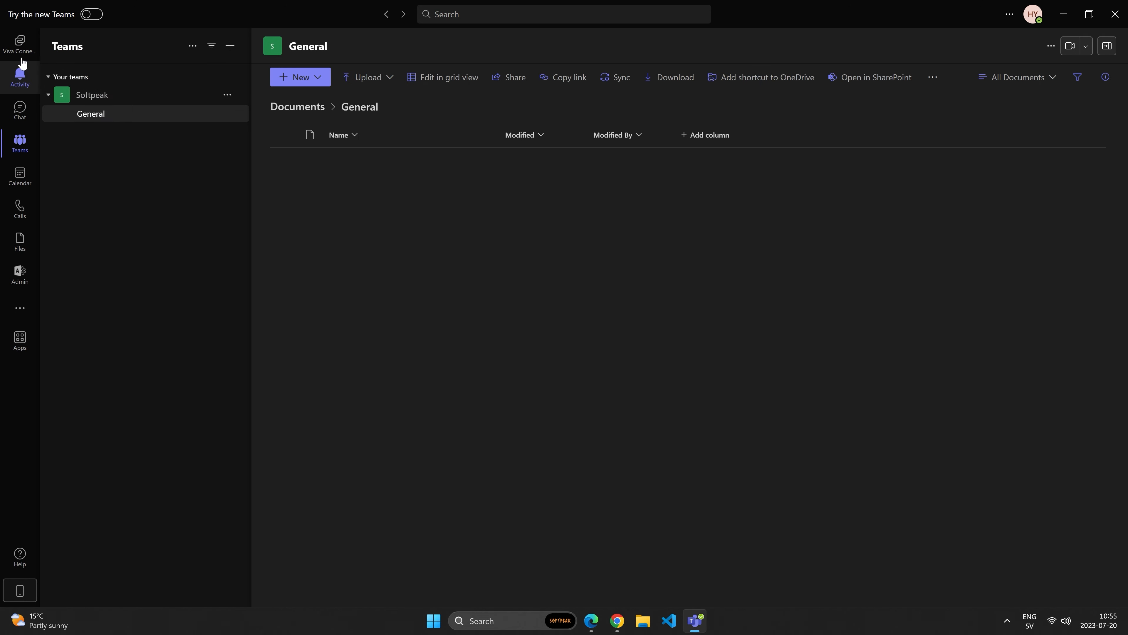
pyautogui.click(20, 46)
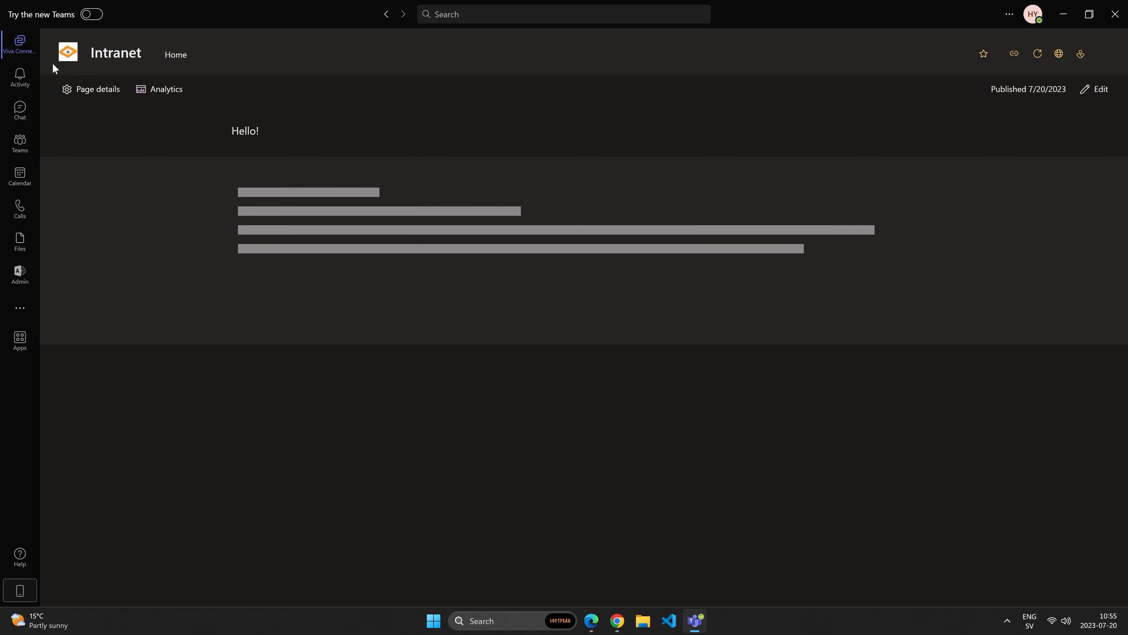
pyautogui.click(1081, 56)
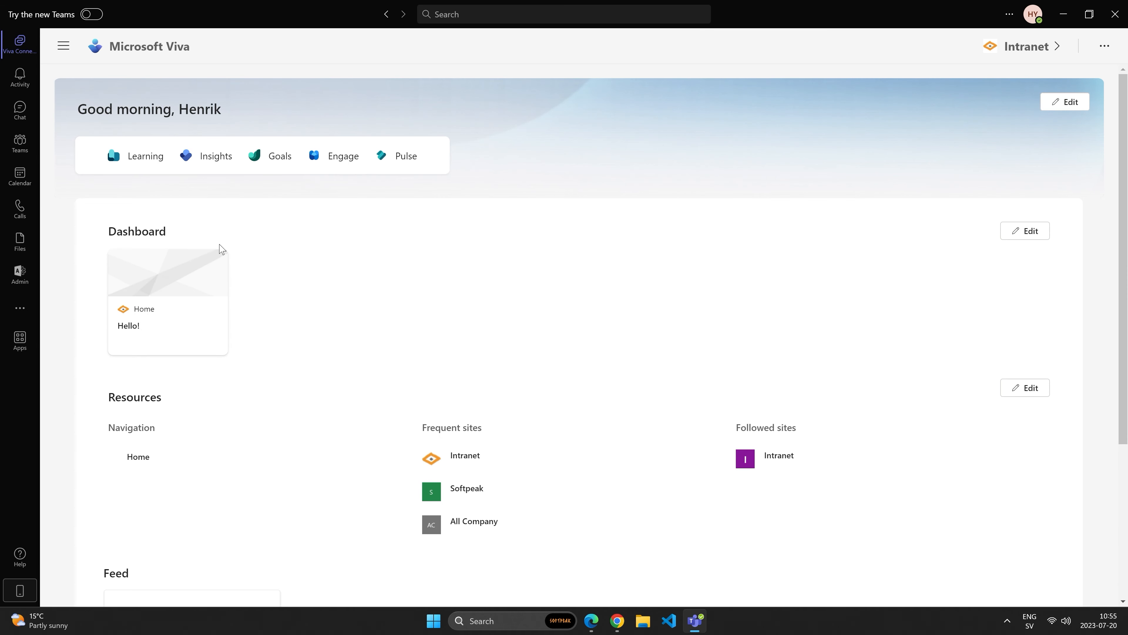
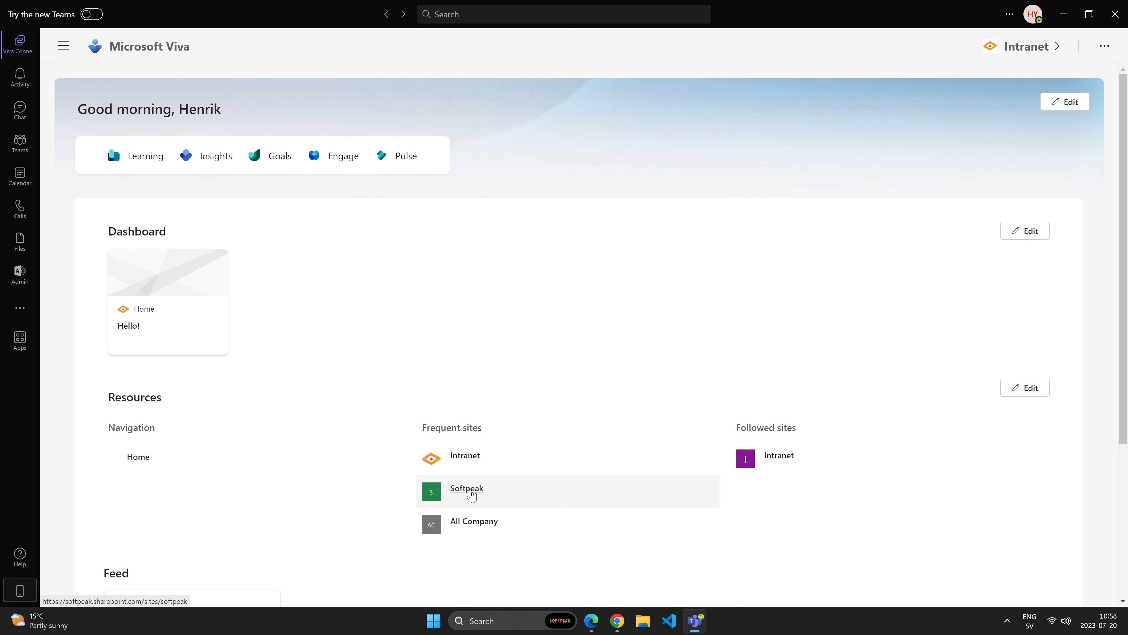
# Step: View the Intranet and Softpeak sites from the frequent sites in Viva Connections, finishing on the Intranet site
pyautogui.click(472, 457)
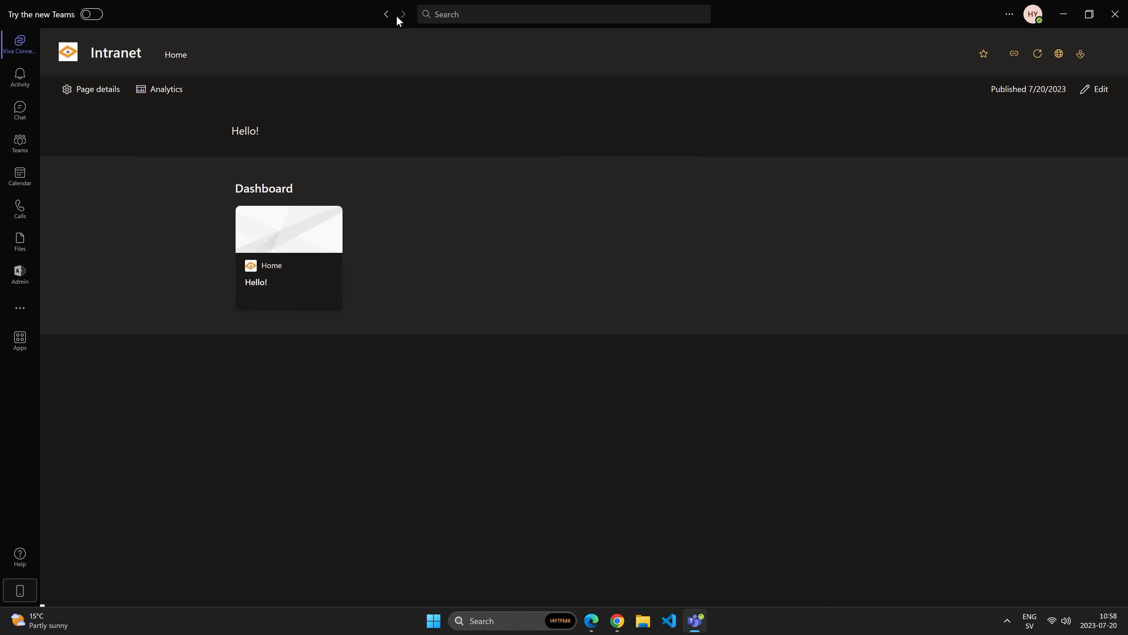
pyautogui.click(387, 15)
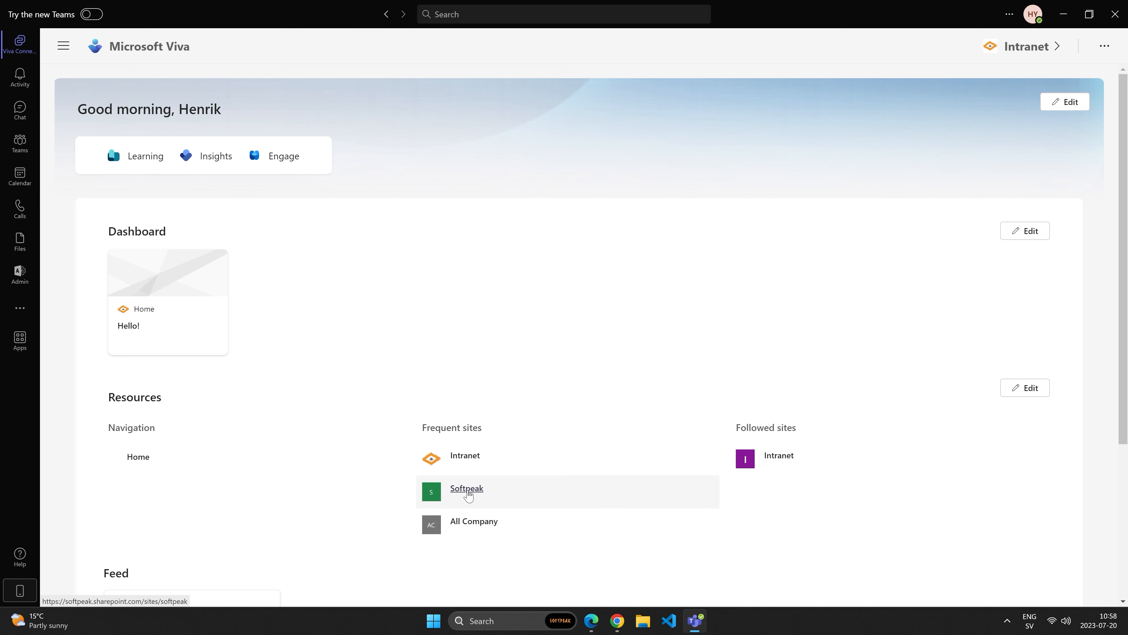
pyautogui.click(467, 489)
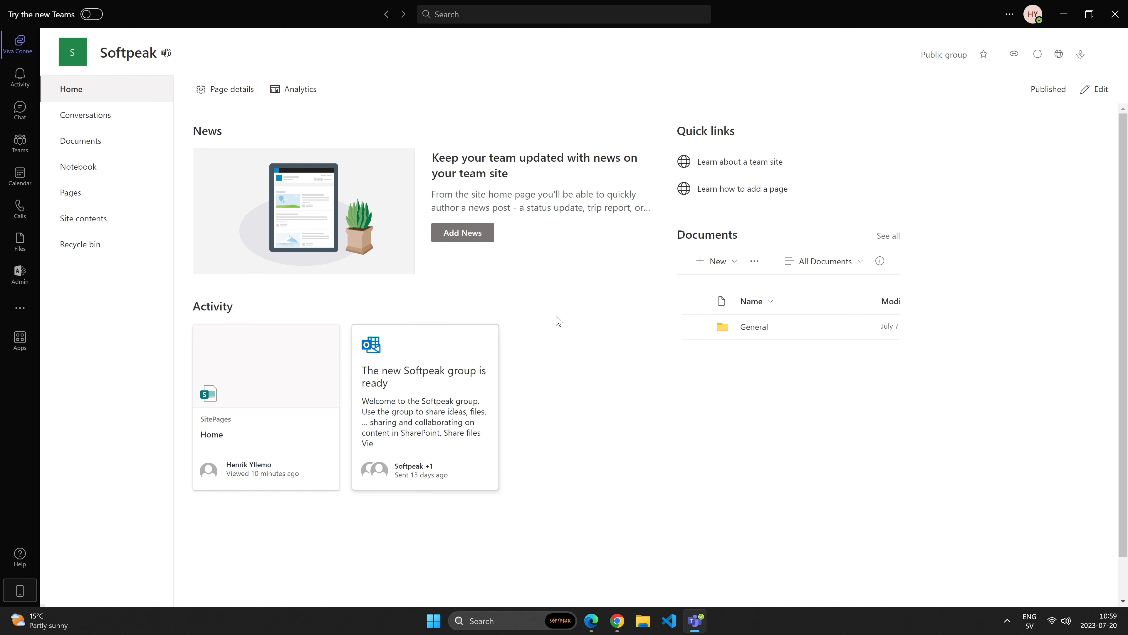
pyautogui.click(386, 14)
pyautogui.click(470, 462)
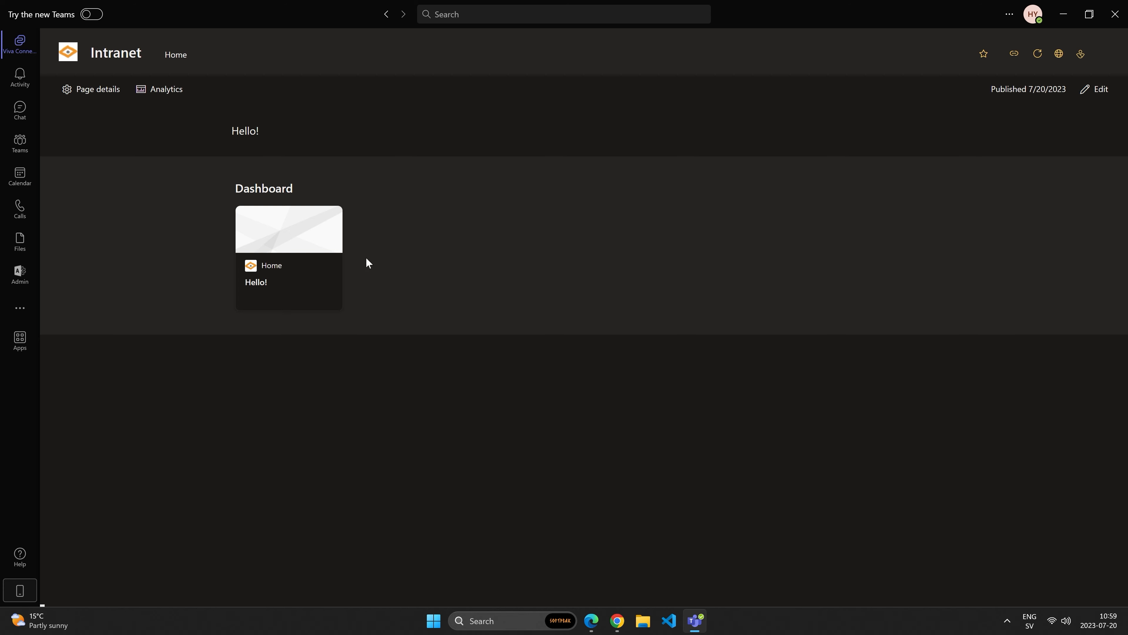
# Step: Switch to the SharePoint admin center in Edge and register the Intranet site from the active sites as a hub site named Intranet
pyautogui.click(591, 622)
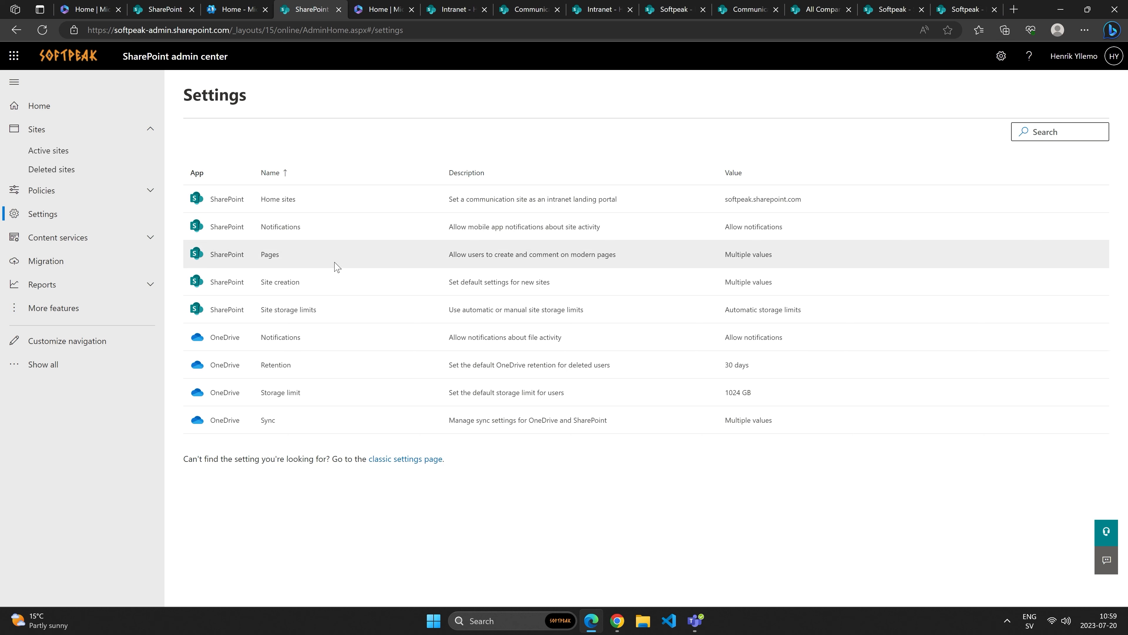
pyautogui.click(52, 152)
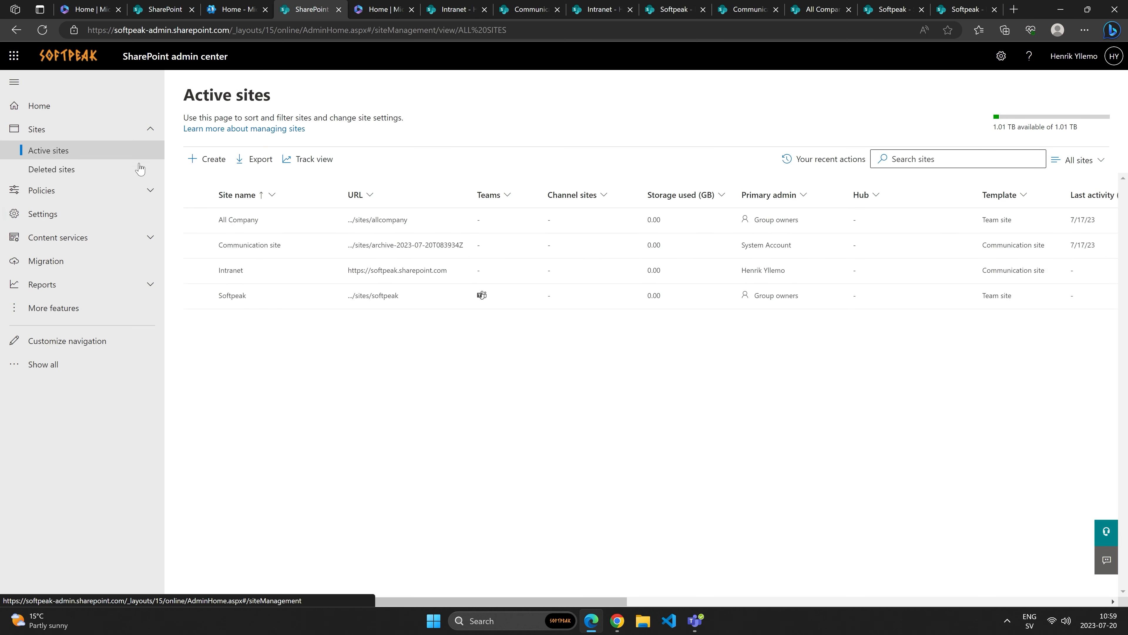
pyautogui.click(197, 270)
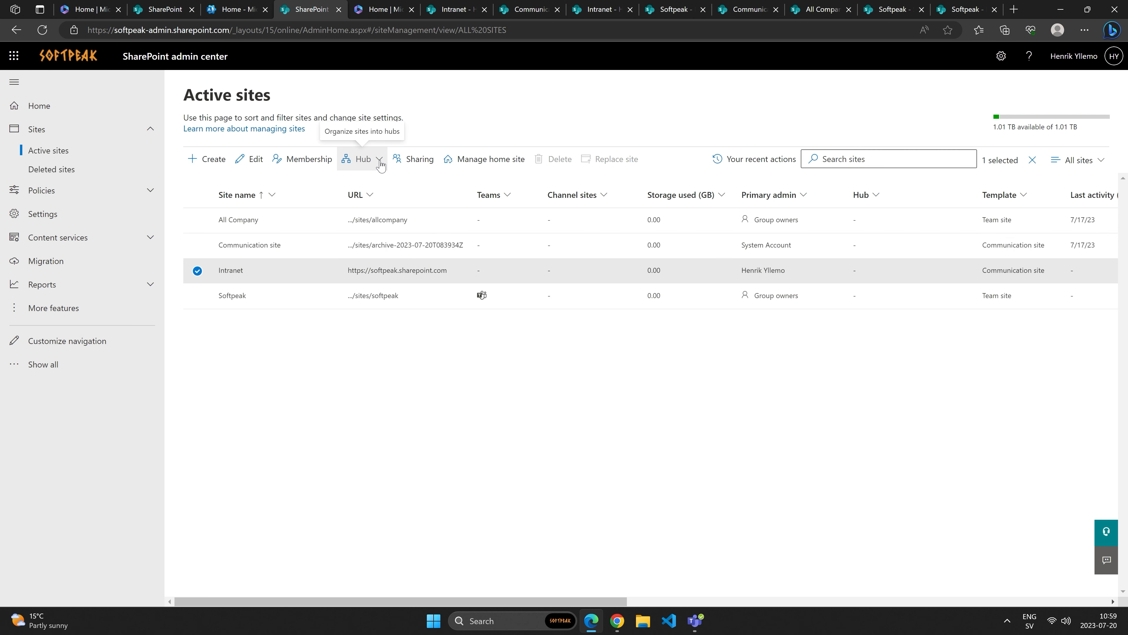
pyautogui.click(453, 10)
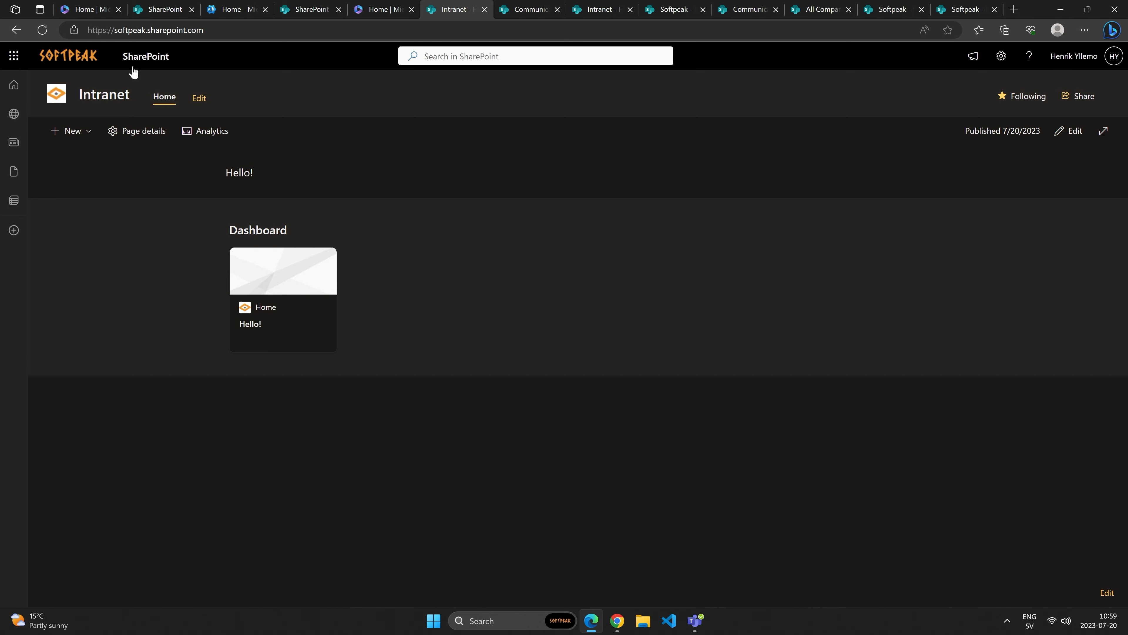
pyautogui.click(317, 14)
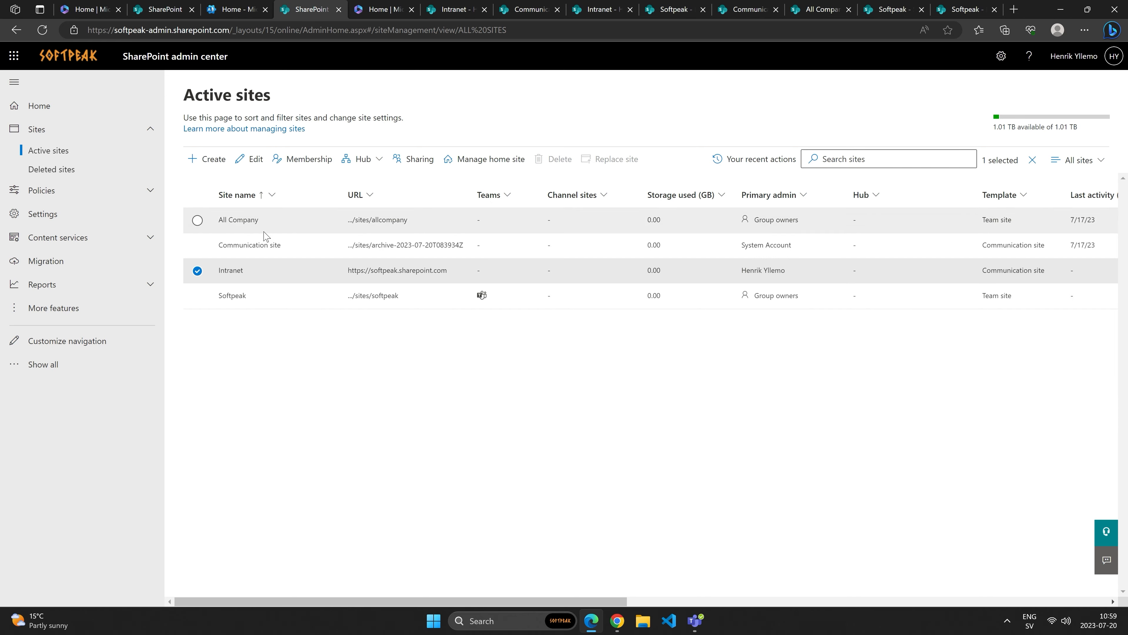
pyautogui.click(377, 160)
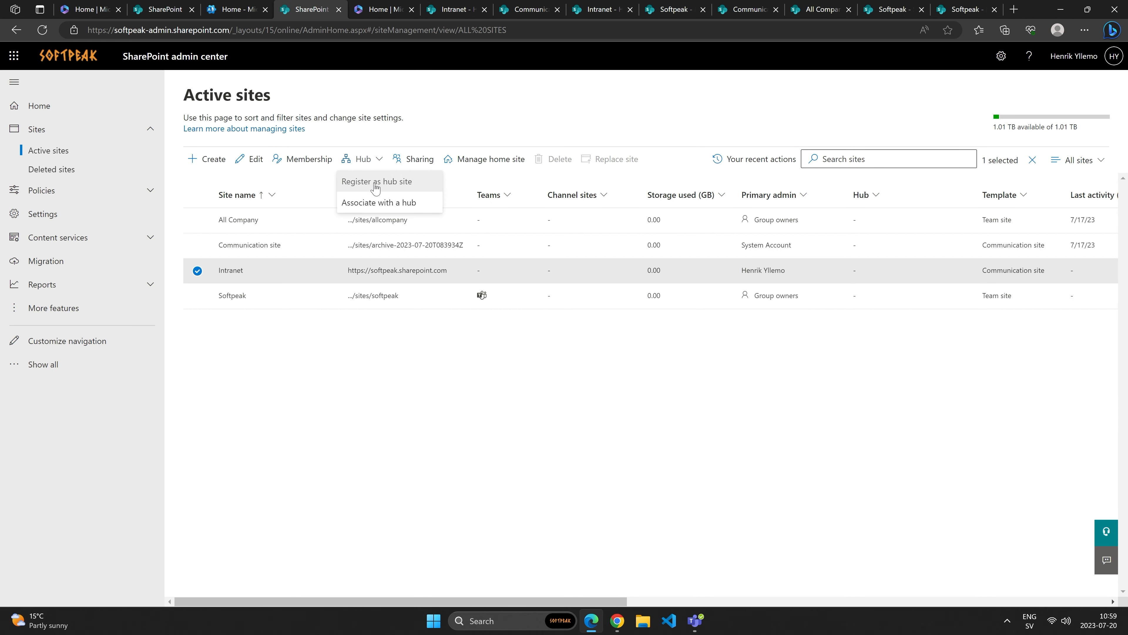
pyautogui.click(376, 182)
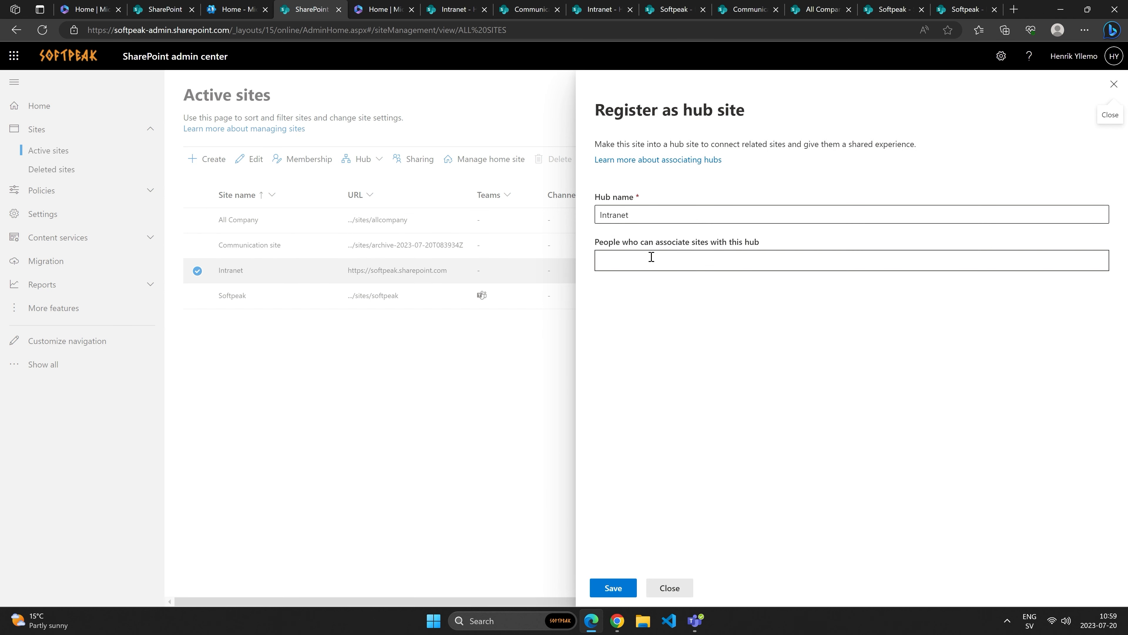
pyautogui.click(609, 592)
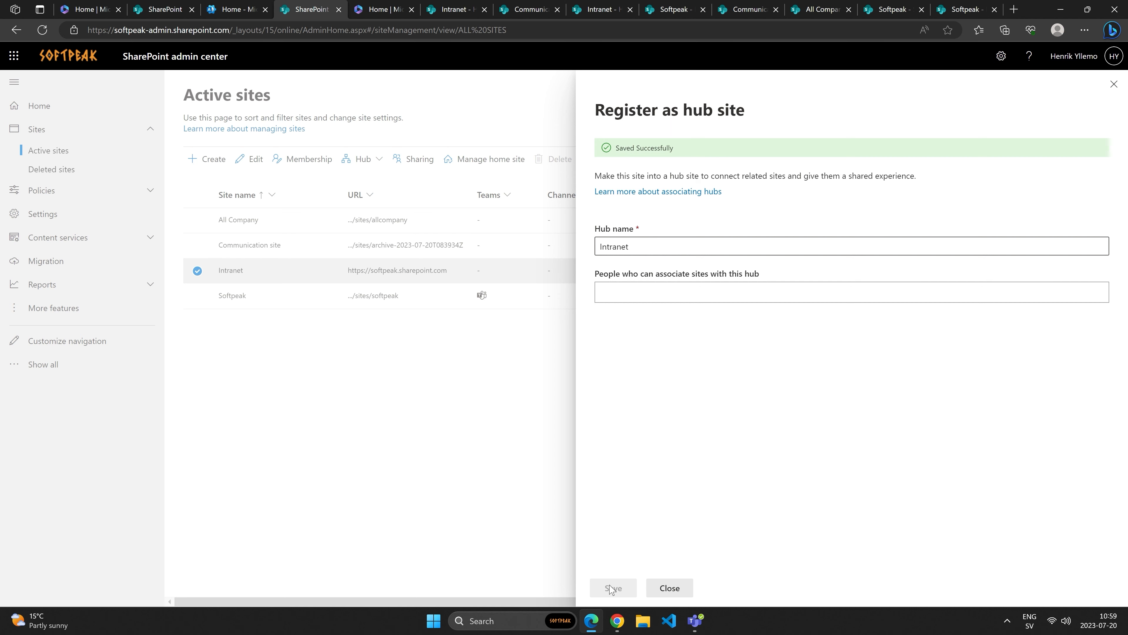
pyautogui.click(653, 593)
# Step: Reload the Intranet site, check its hub navigation links, and view the hub navigation editor without changing anything
pyautogui.click(454, 10)
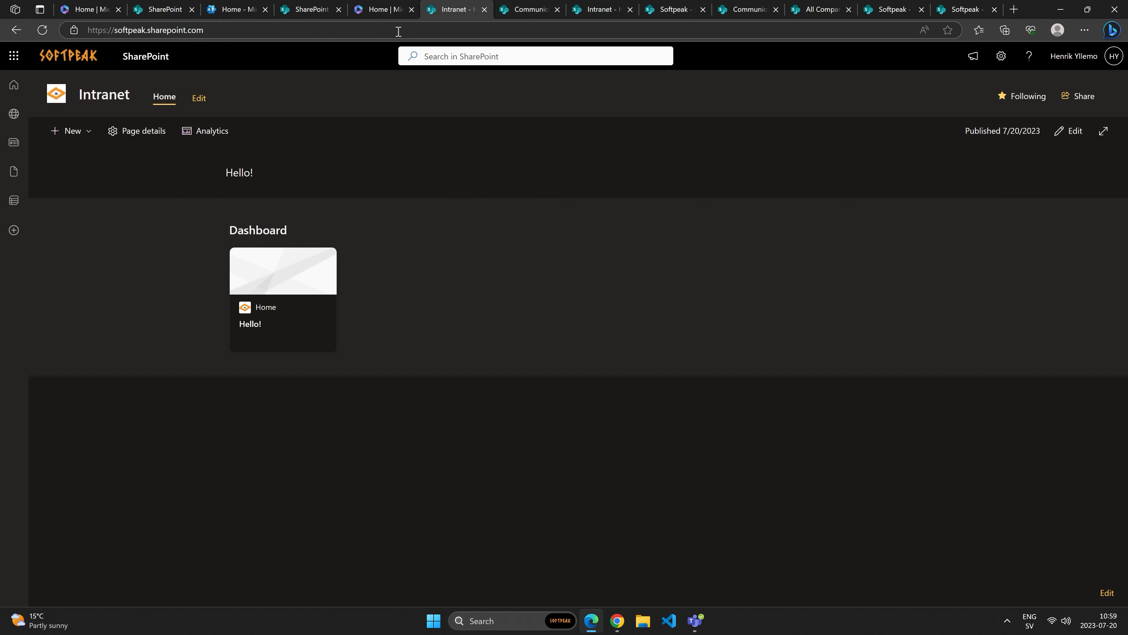
pyautogui.click(42, 31)
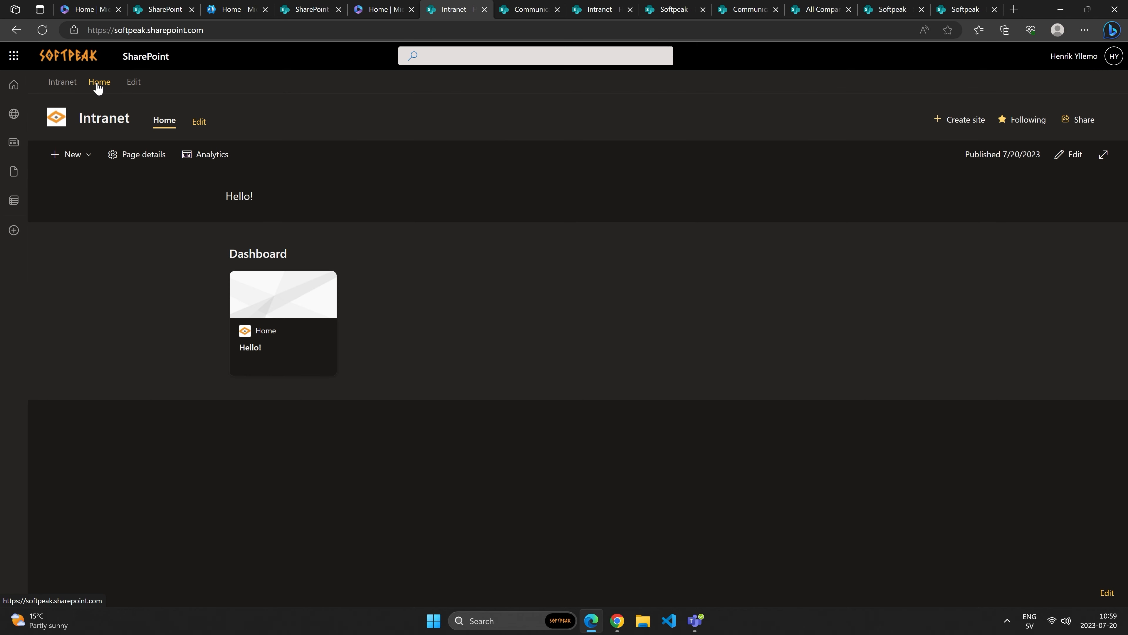
pyautogui.click(98, 84)
pyautogui.click(61, 87)
pyautogui.click(134, 84)
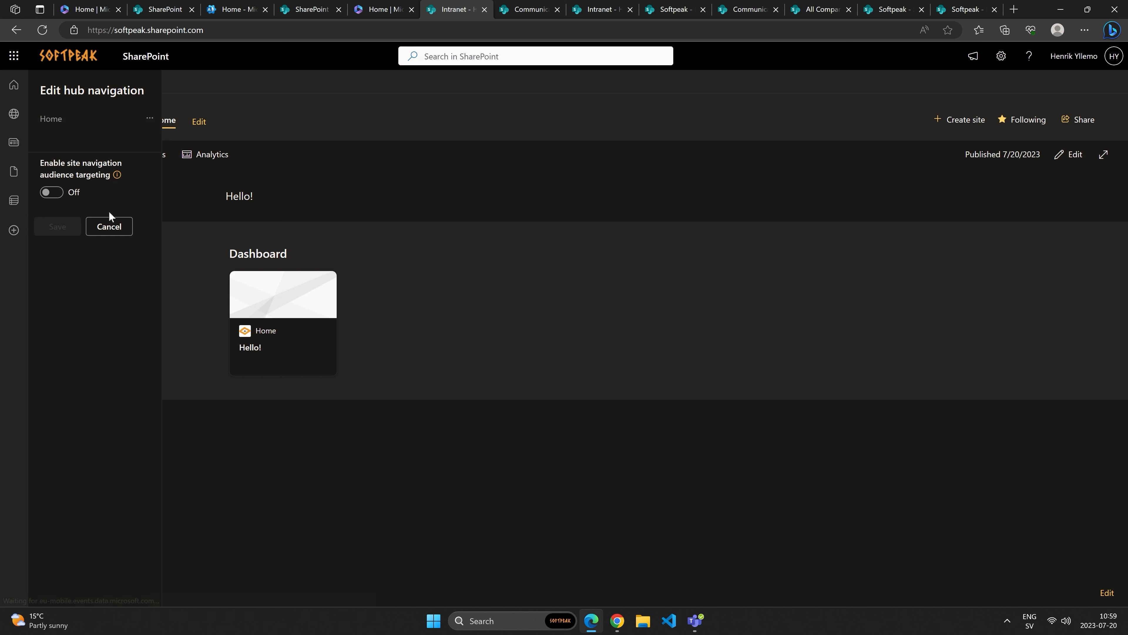
pyautogui.click(114, 224)
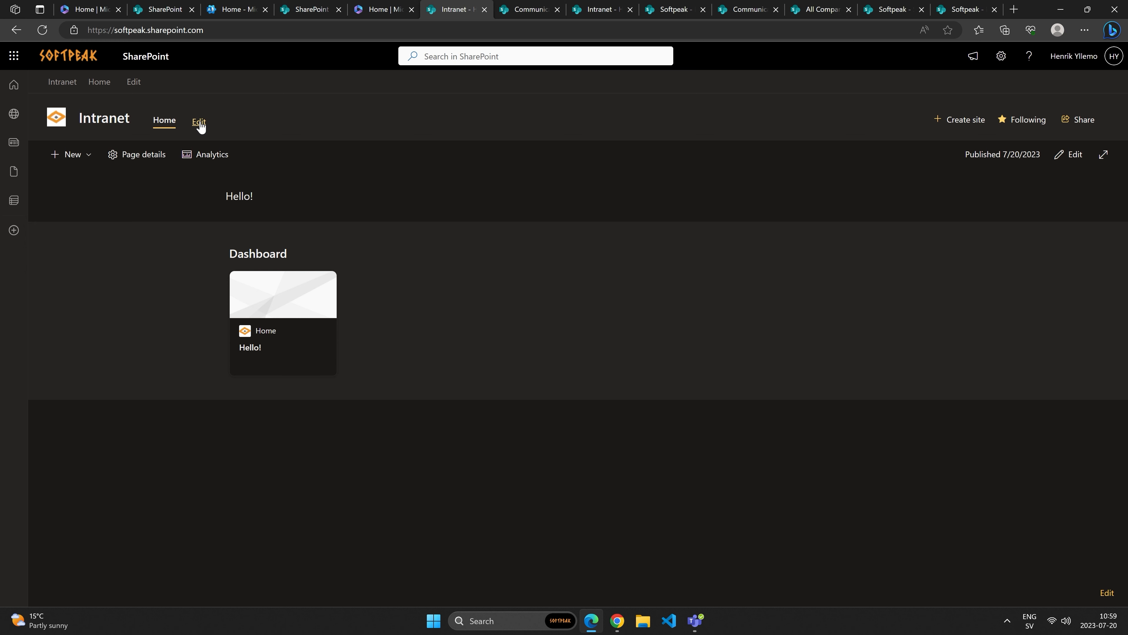
# Step: Look at the Intranet site's hub site settings and close them without saving
pyautogui.click(1001, 59)
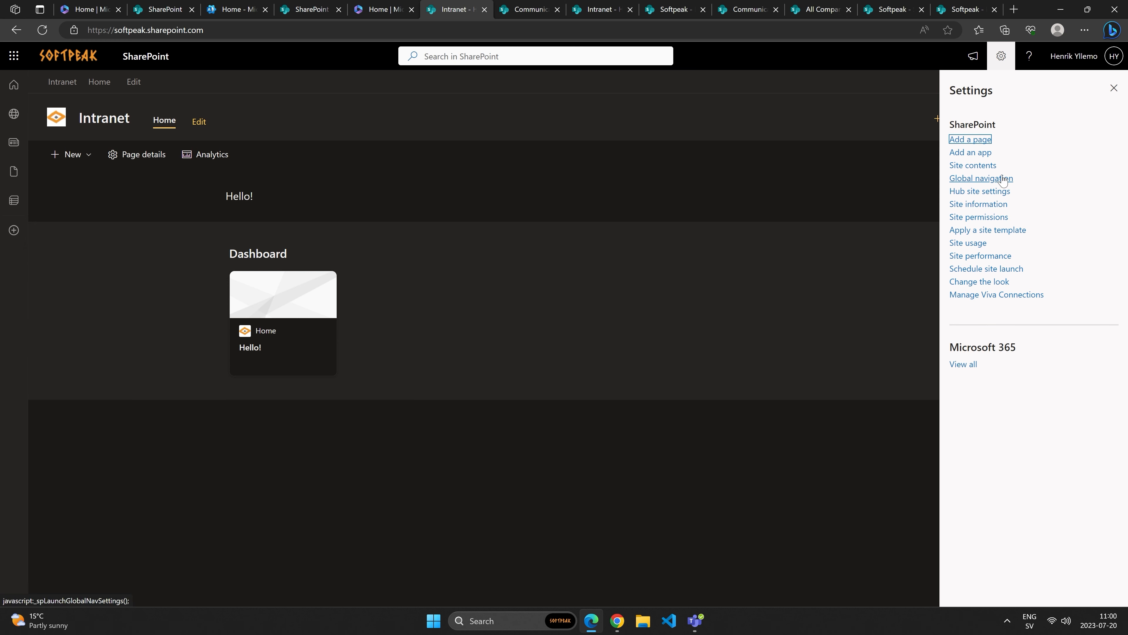
pyautogui.click(979, 192)
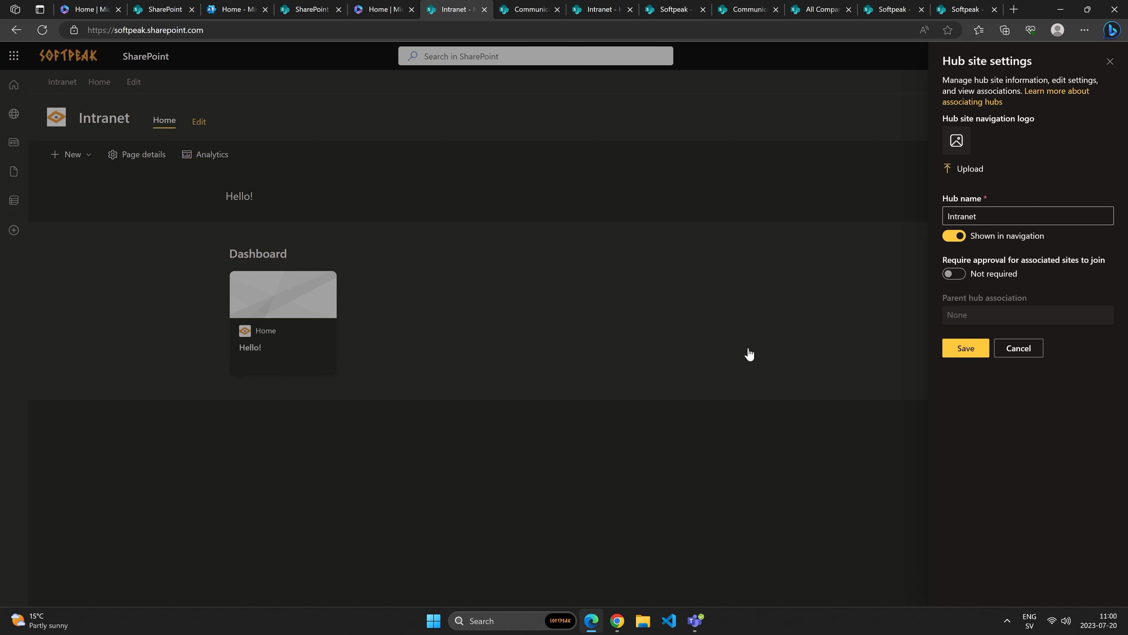
pyautogui.click(1020, 349)
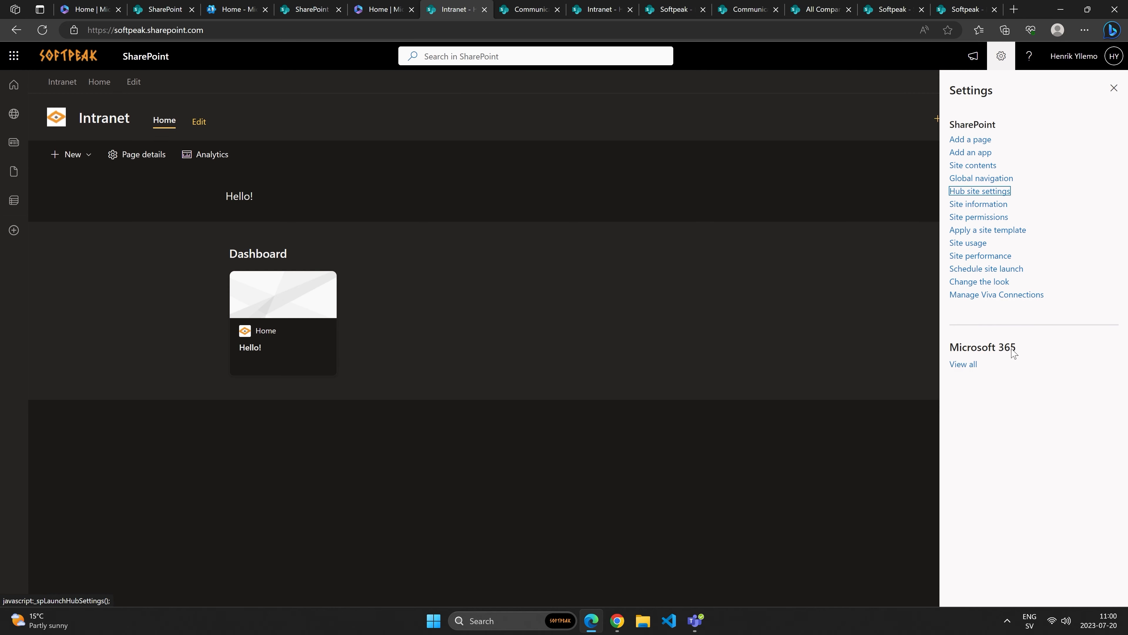
pyautogui.click(1114, 88)
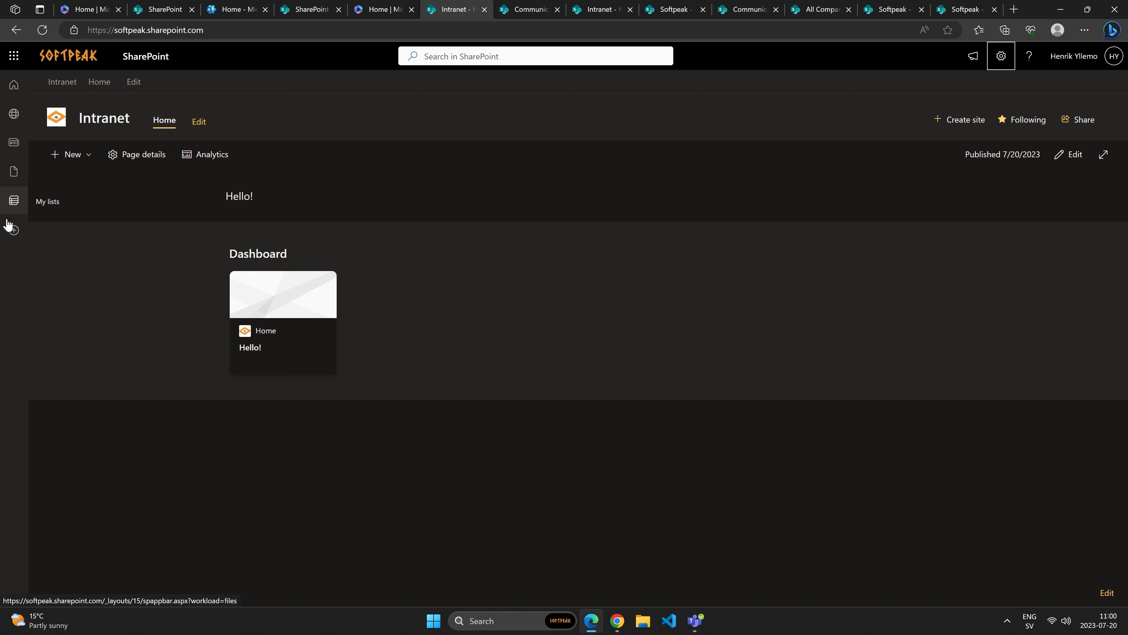
# Step: Visit the Softpeak site, switch to Microsoft Teams, open the Softpeak team's General files in SharePoint, and go to the site's home page
pyautogui.click(13, 117)
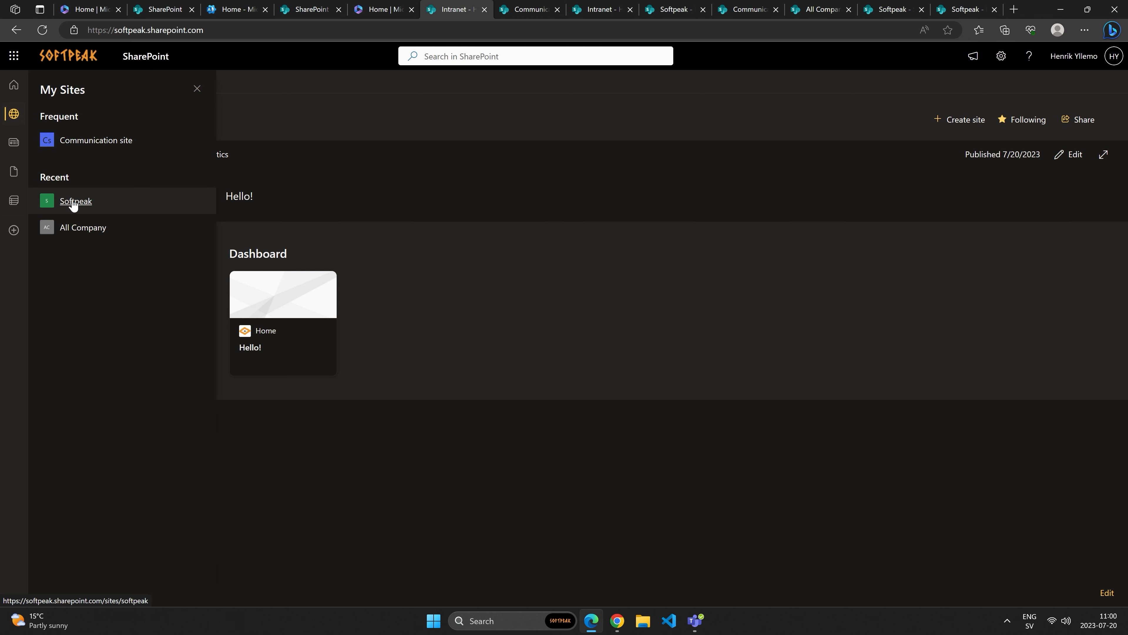
pyautogui.click(69, 200)
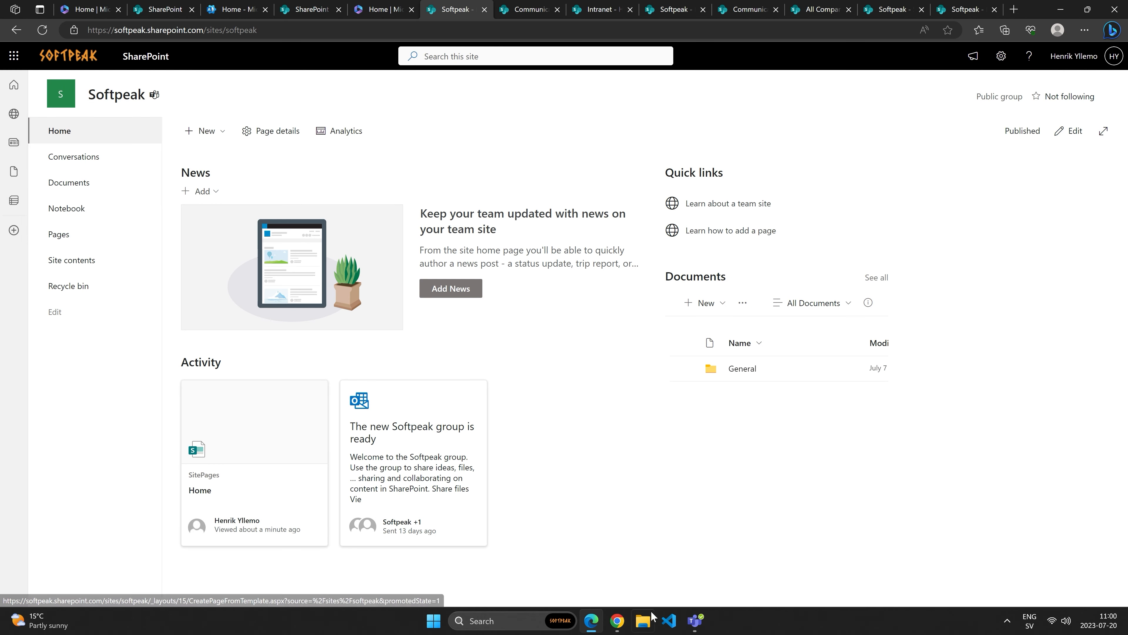
pyautogui.click(700, 627)
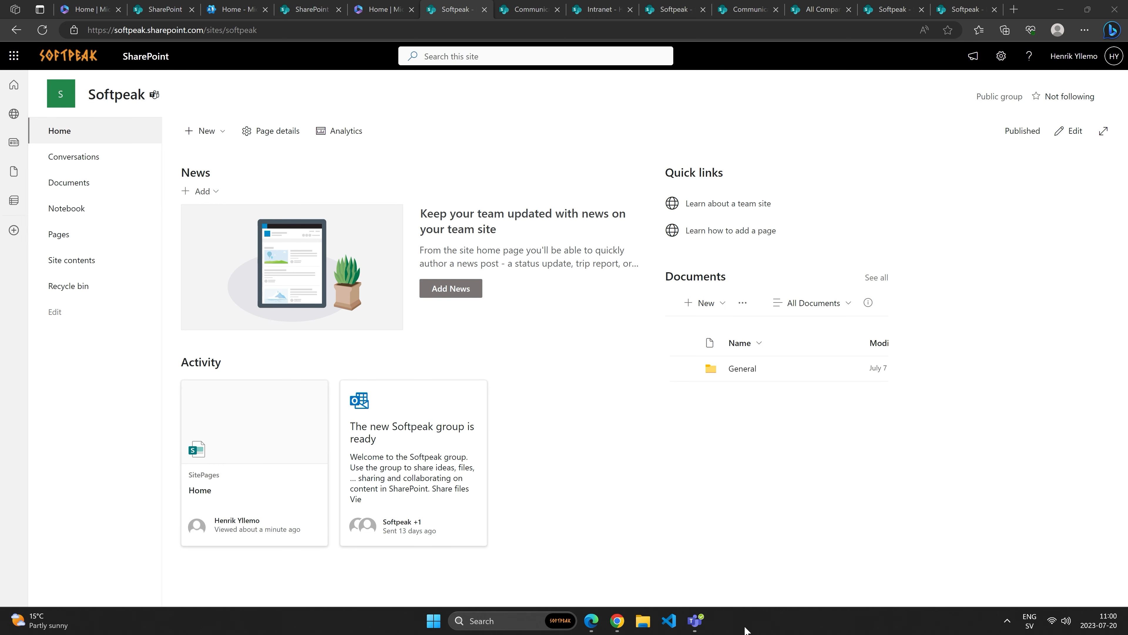
pyautogui.click(696, 622)
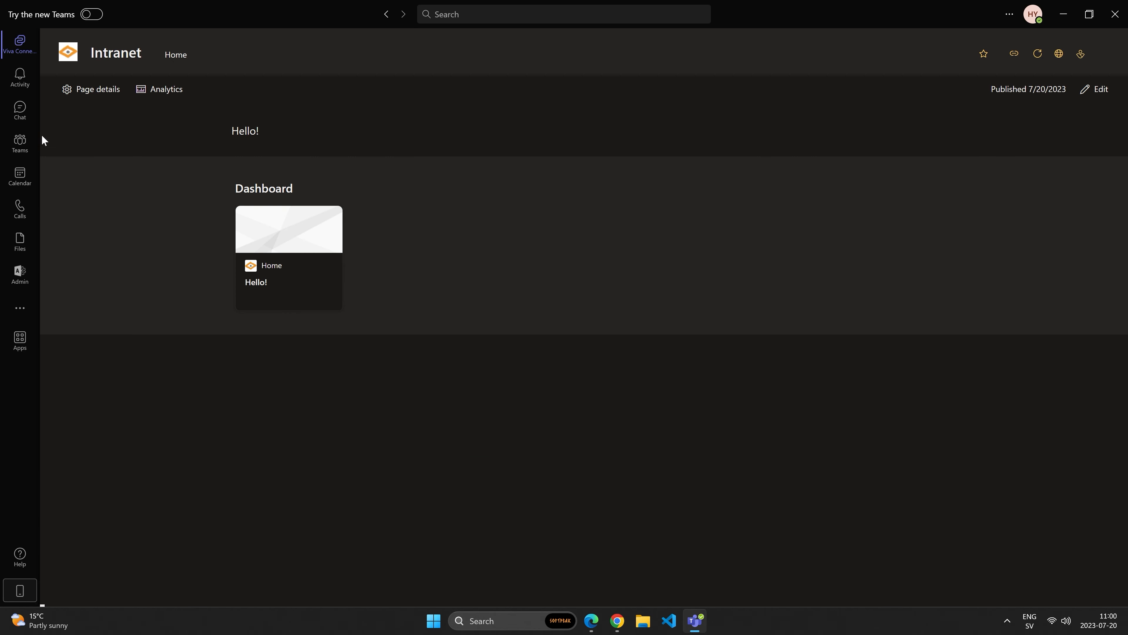
pyautogui.click(20, 140)
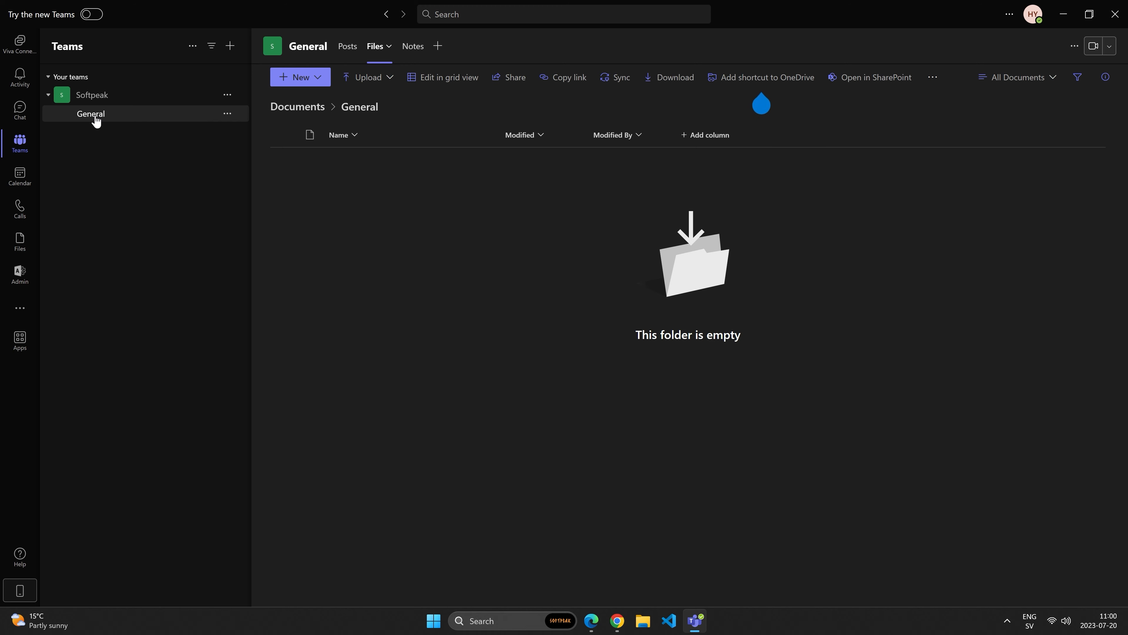
pyautogui.click(880, 78)
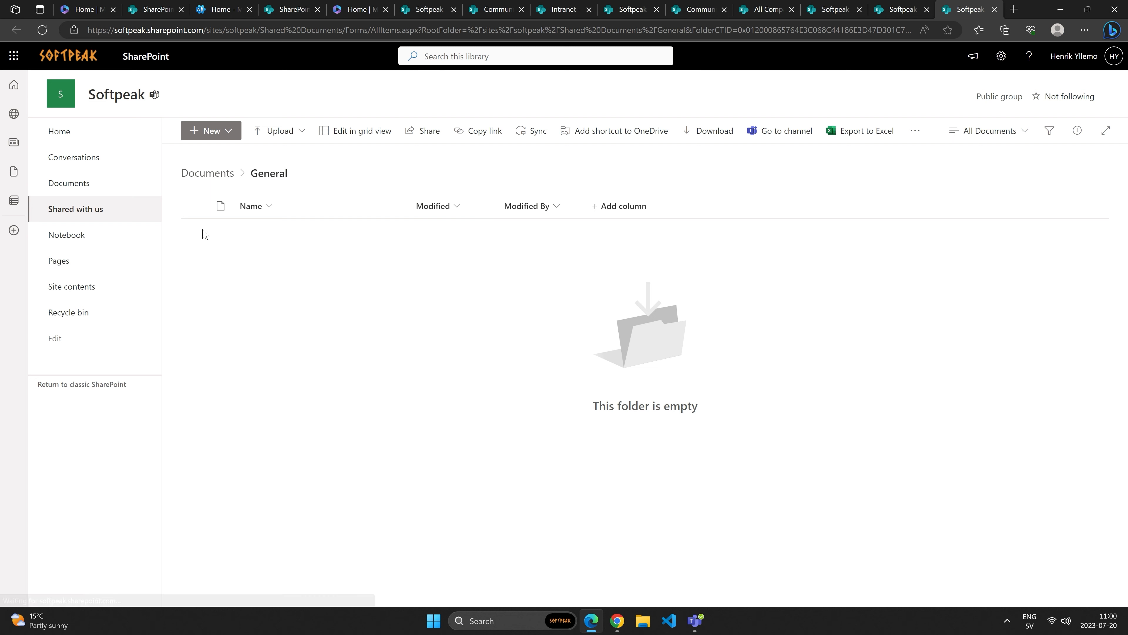
pyautogui.click(59, 130)
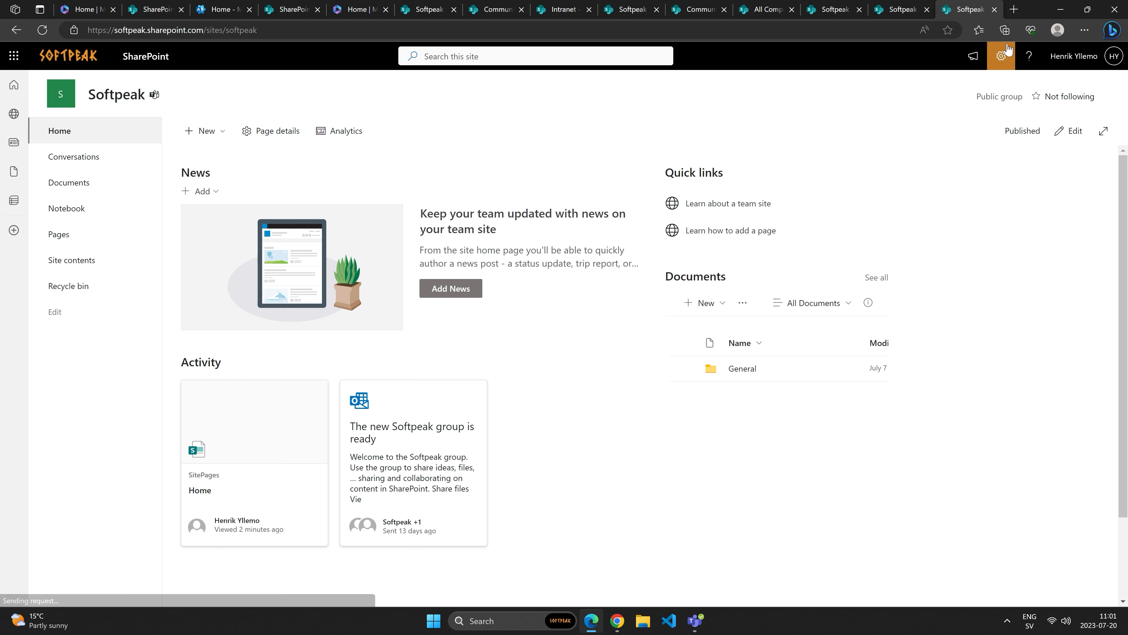
# Step: Associate the Softpeak site with the Intranet hub in its site information and save
pyautogui.click(1006, 56)
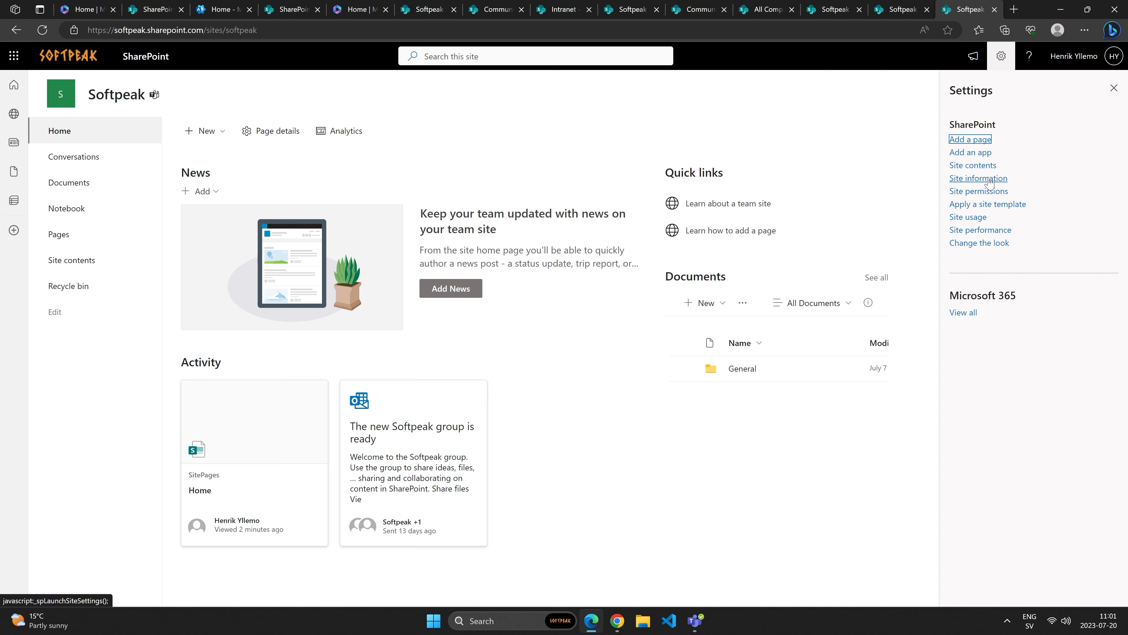
pyautogui.click(979, 178)
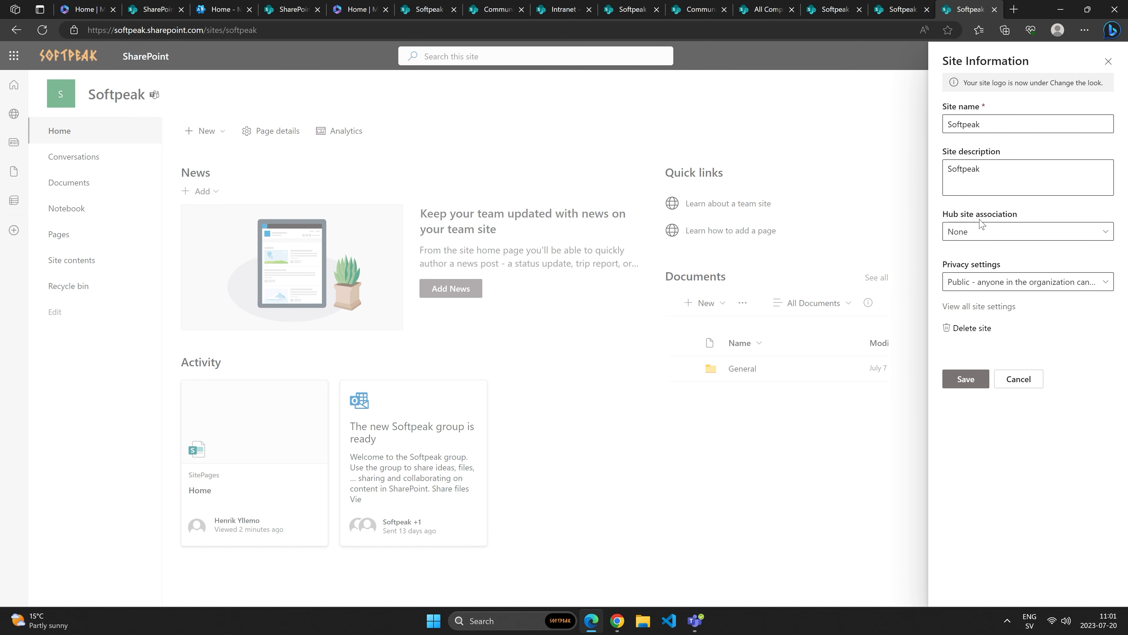
pyautogui.click(1105, 233)
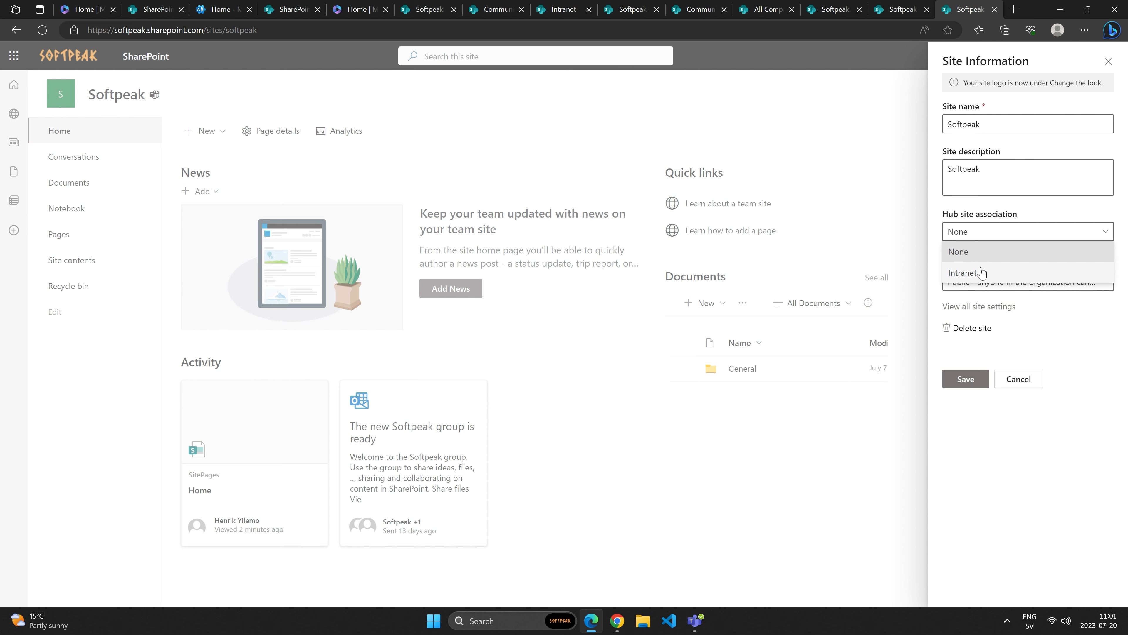
pyautogui.click(981, 272)
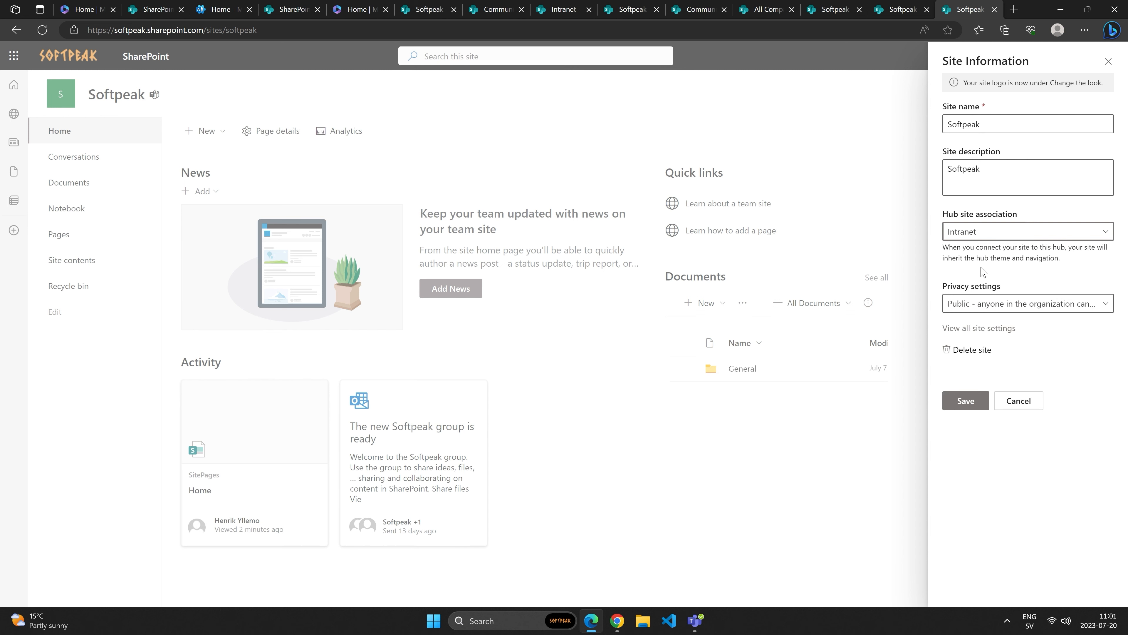
pyautogui.click(978, 409)
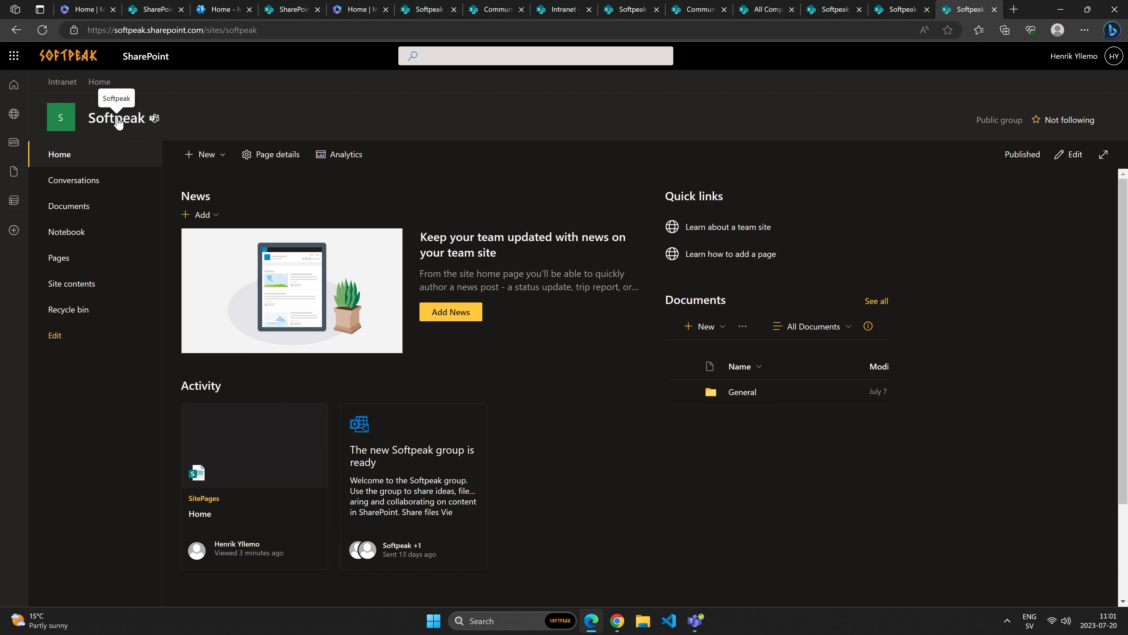
# Step: Go to the Intranet home site and return to the Softpeak site from My Sites to compare their shared navigation and theme
pyautogui.click(79, 60)
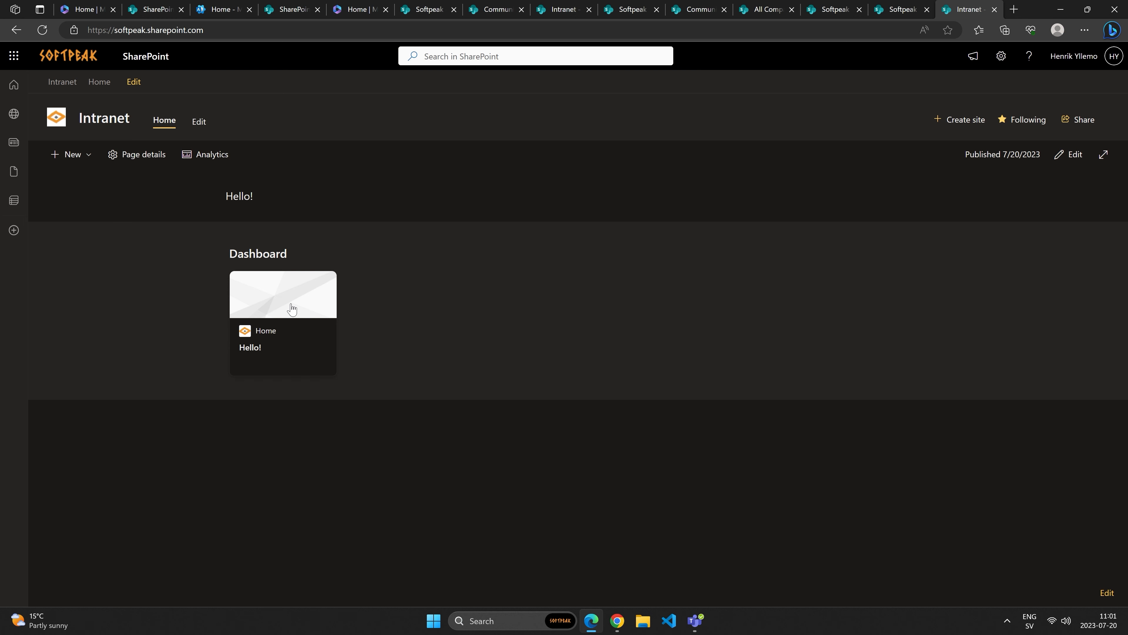
pyautogui.click(13, 113)
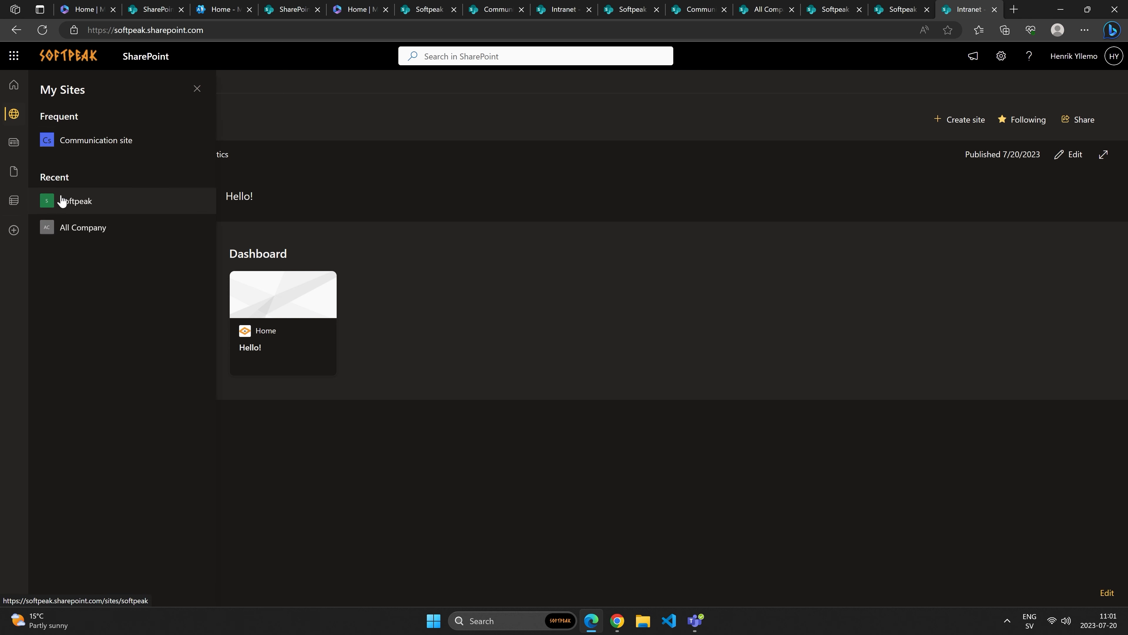
pyautogui.click(76, 201)
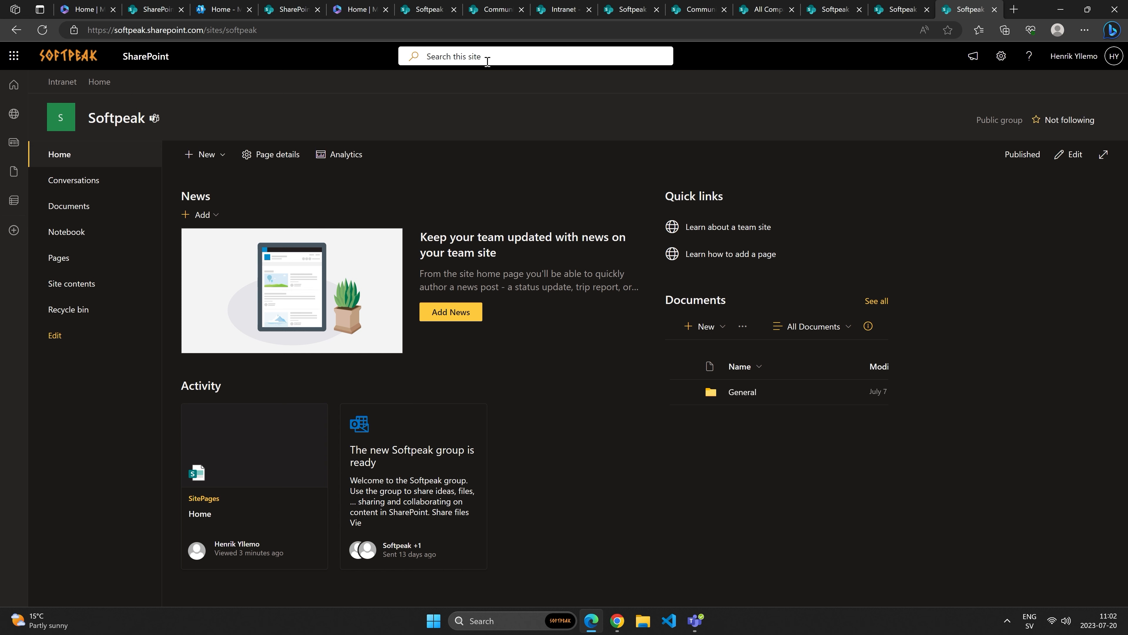
# Step: Go to the Intranet home site through the hub navigation of the Softpeak site
pyautogui.click(71, 87)
pyautogui.click(101, 87)
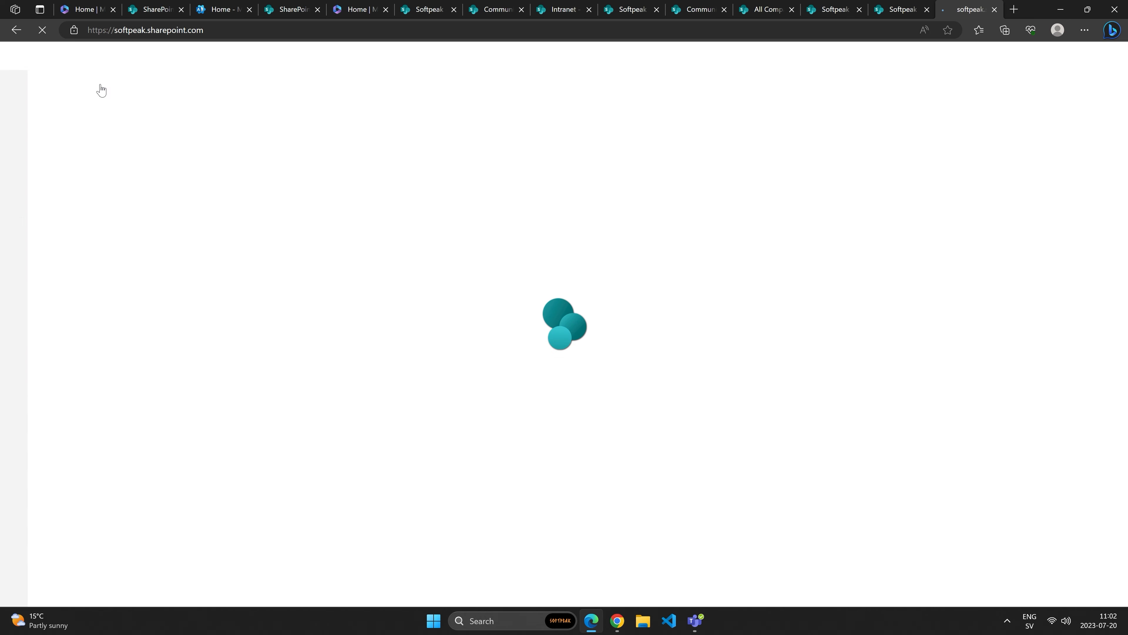
pyautogui.click(69, 87)
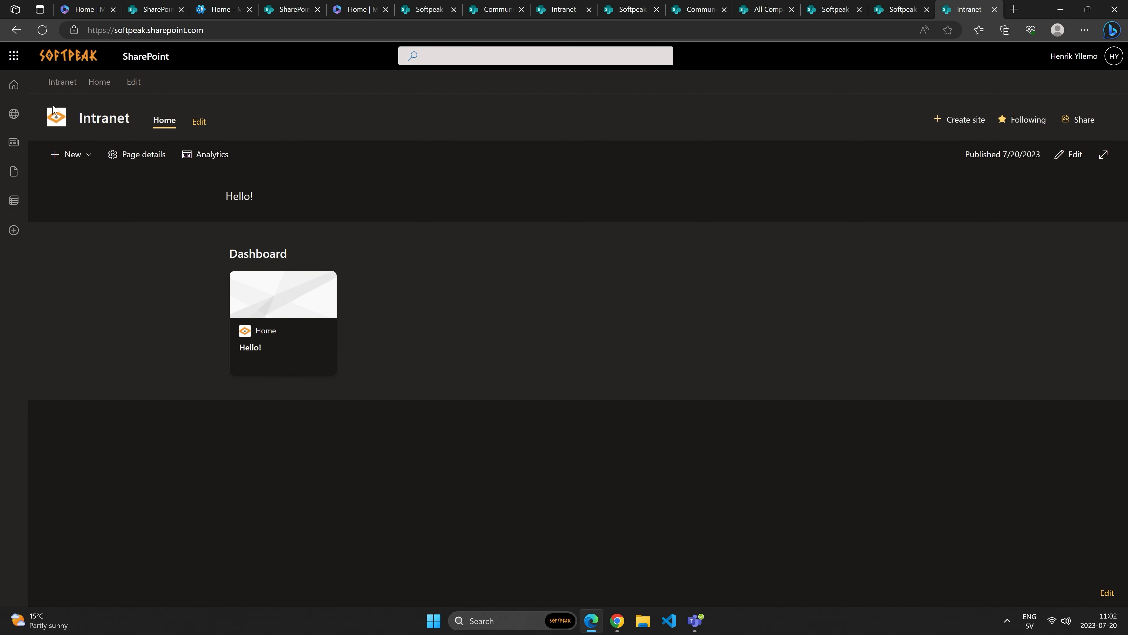
# Step: Open the Softpeak site from My Sites and copy its web address
pyautogui.click(15, 117)
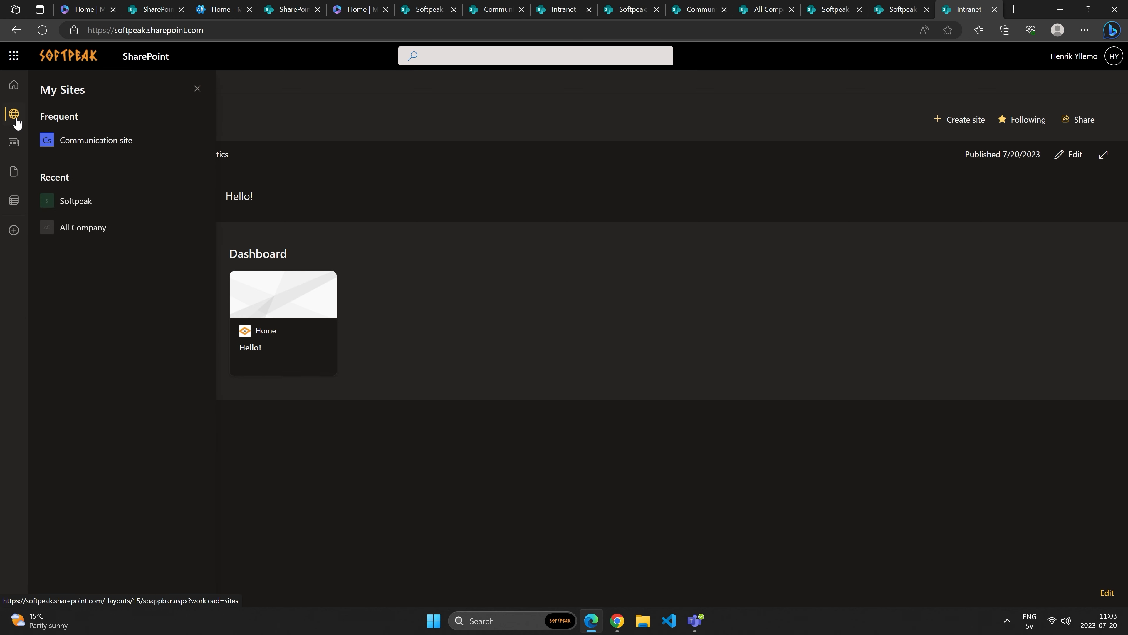
pyautogui.click(77, 205)
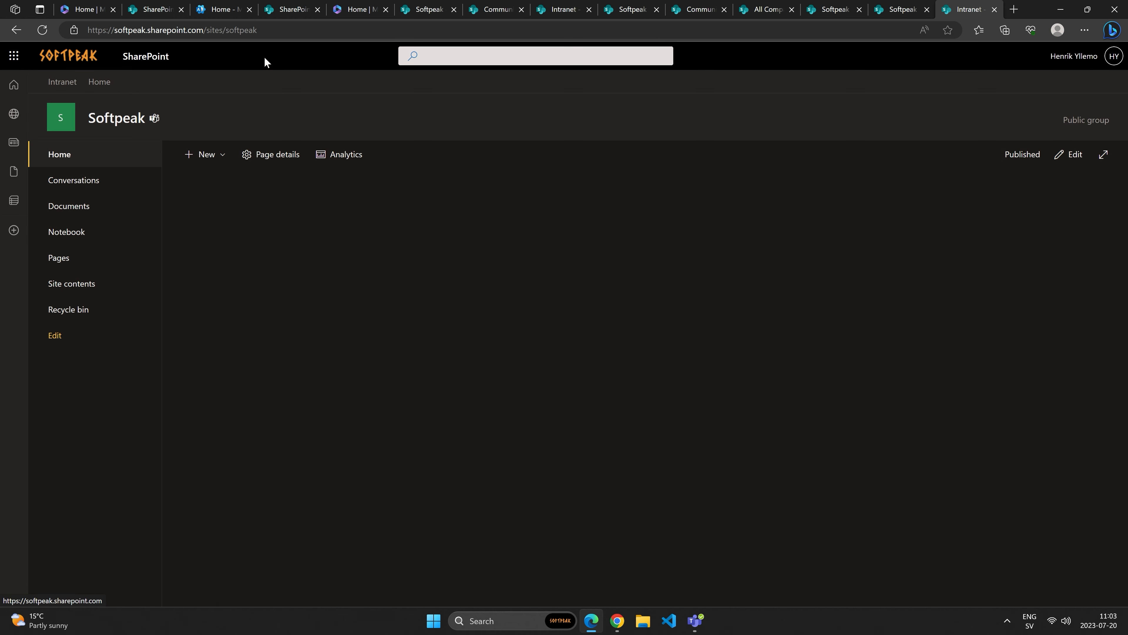
pyautogui.click(285, 30)
pyautogui.hotkey('ctrl', 'c')
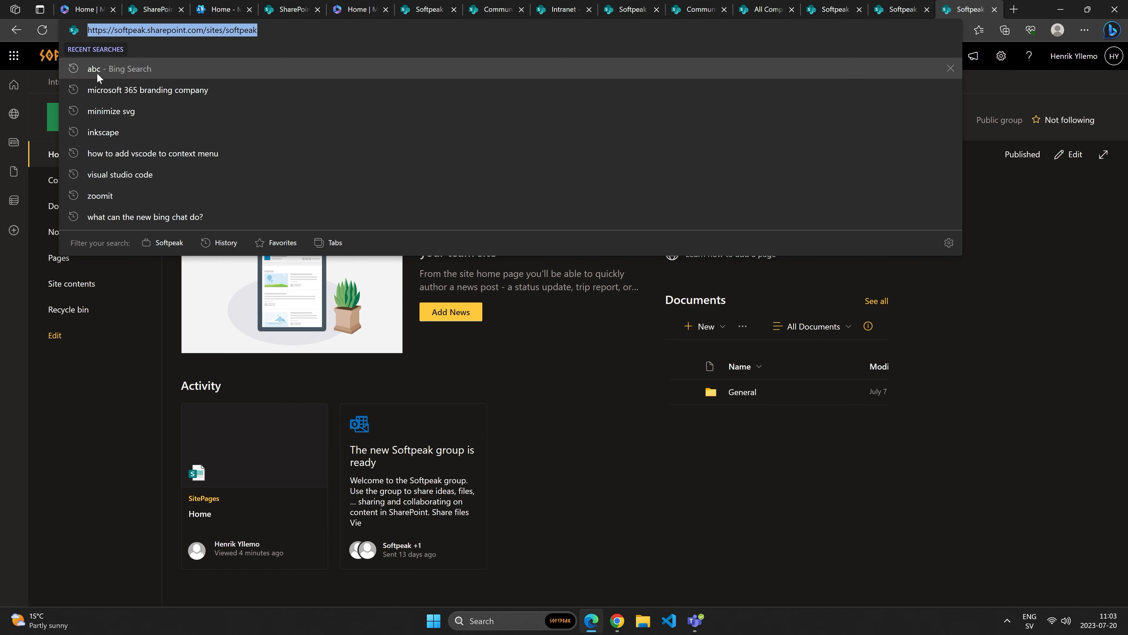
pyautogui.click(144, 374)
pyautogui.click(71, 85)
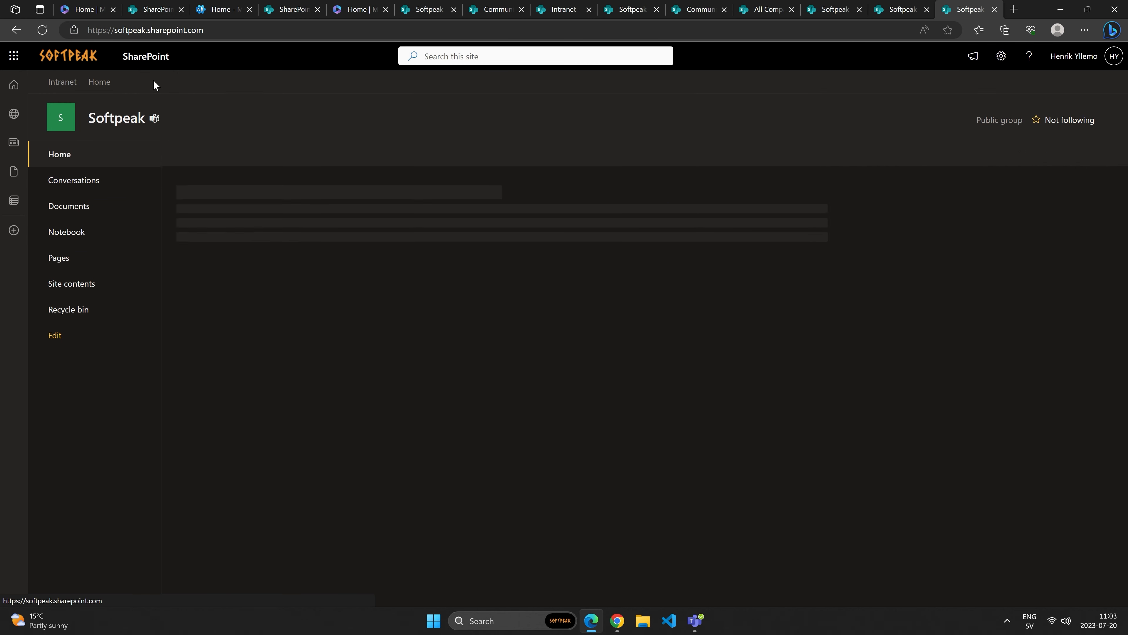
pyautogui.click(132, 81)
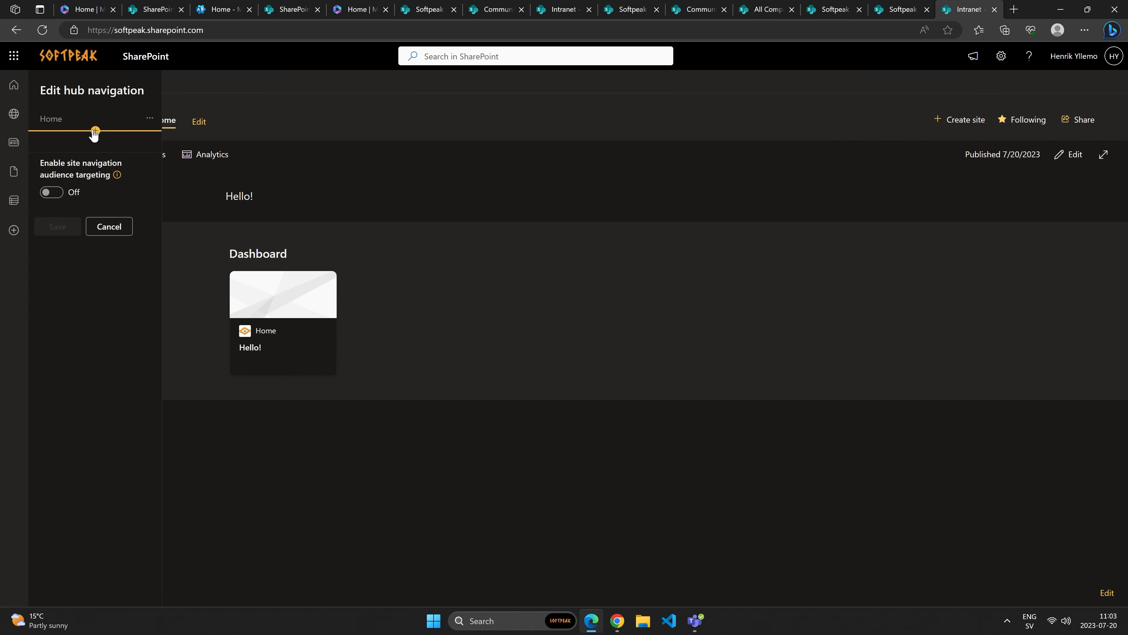
pyautogui.click(96, 131)
pyautogui.click(237, 162)
pyautogui.hotkey('ctrl', 'a')
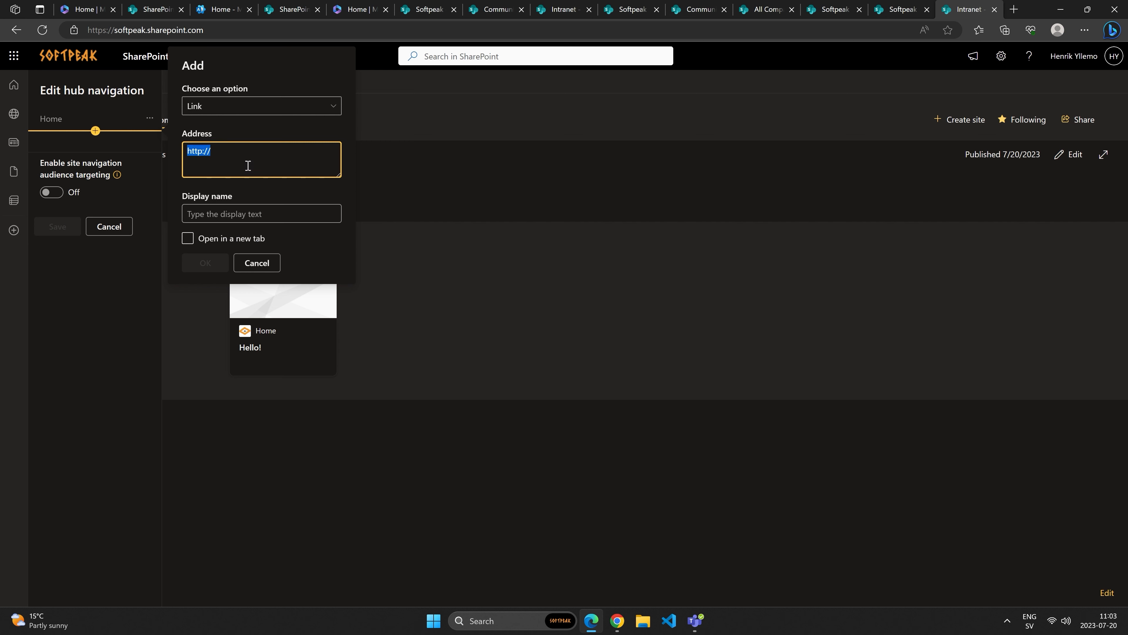
pyautogui.hotkey('ctrl', 'v')
pyautogui.click(243, 212)
pyautogui.write('S')
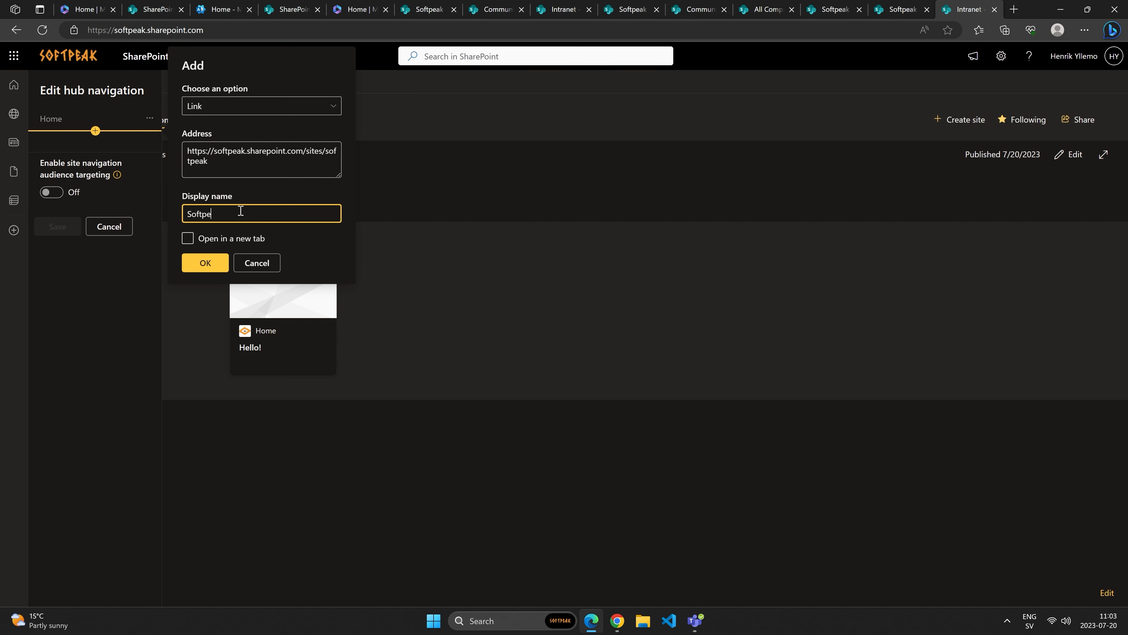
pyautogui.click(221, 263)
pyautogui.click(77, 250)
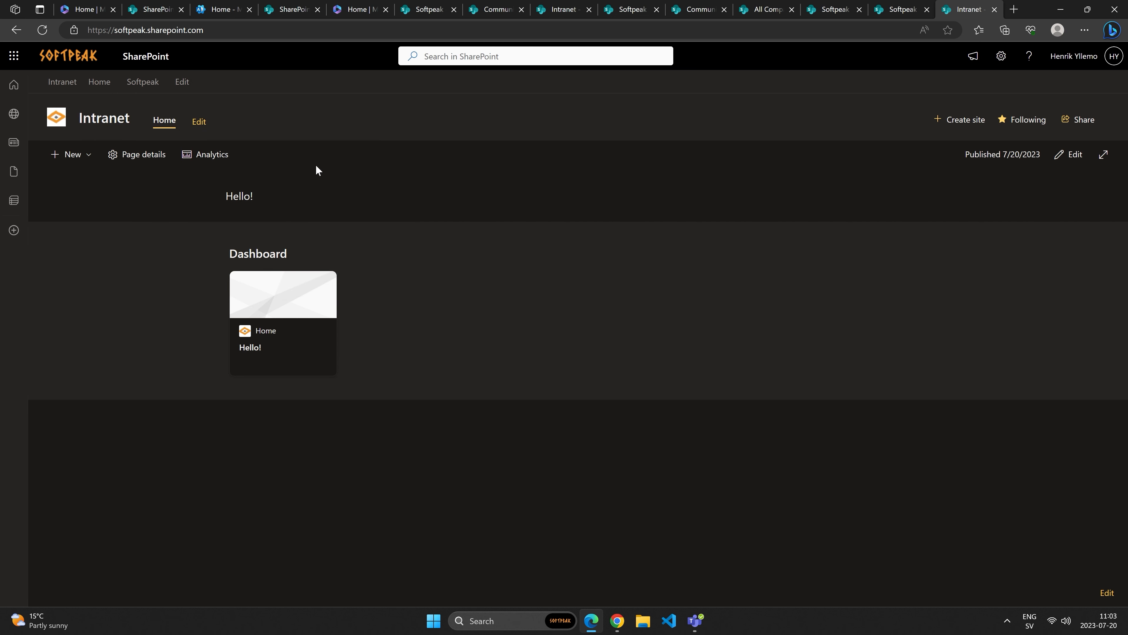
# Step: Open the Softpeak site from the hub navigation, reload it, and return to the Intranet home site through the global navigation
pyautogui.click(139, 85)
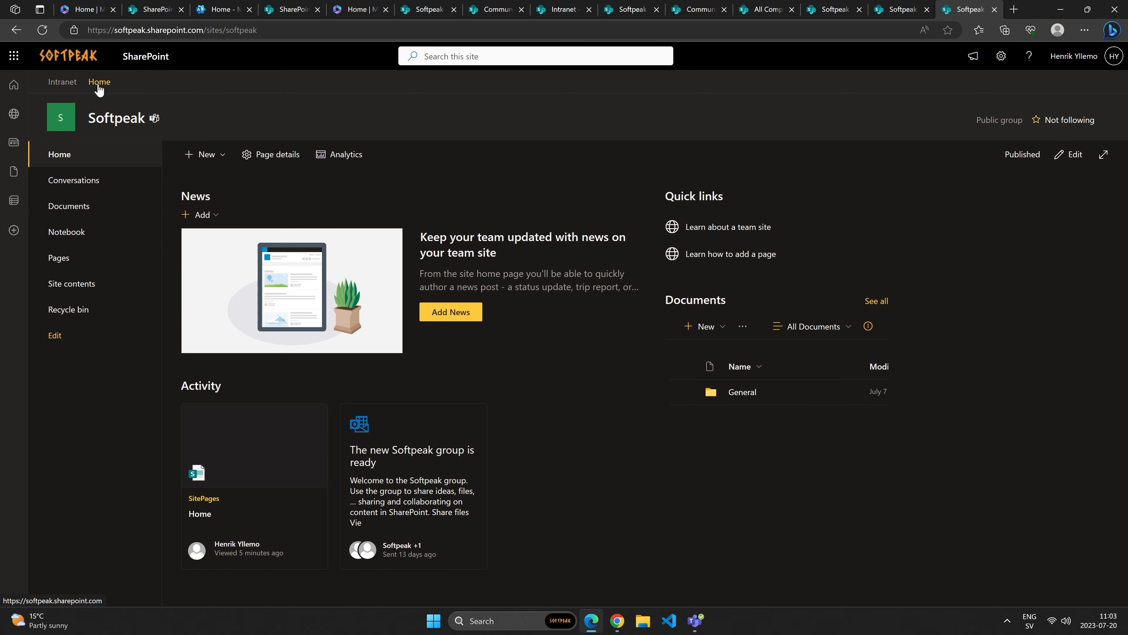
pyautogui.click(42, 30)
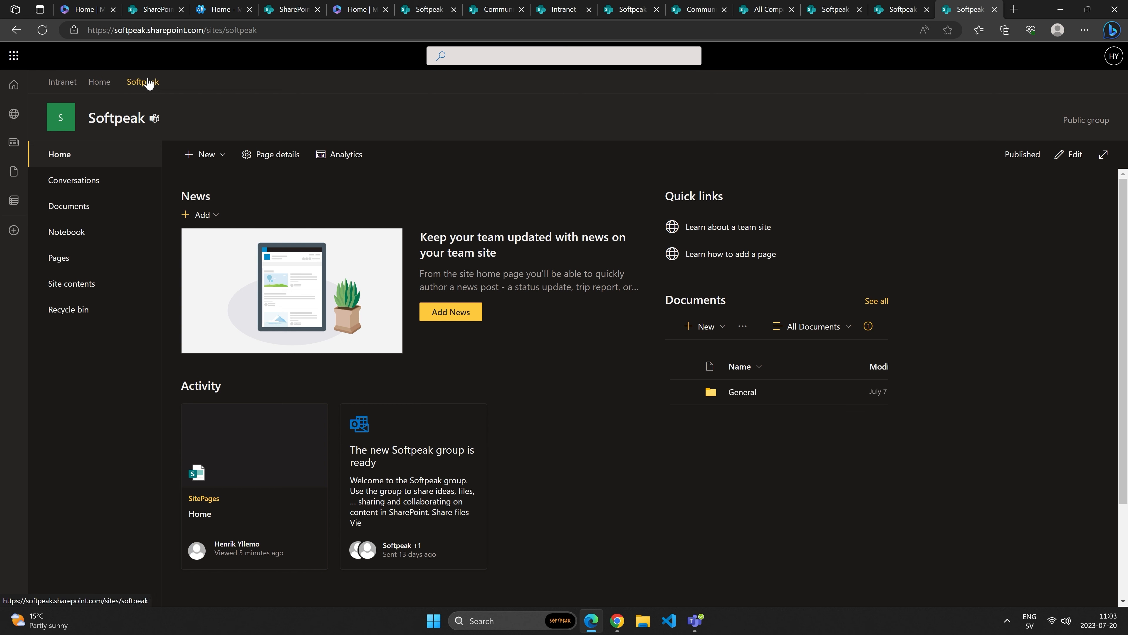
pyautogui.click(13, 88)
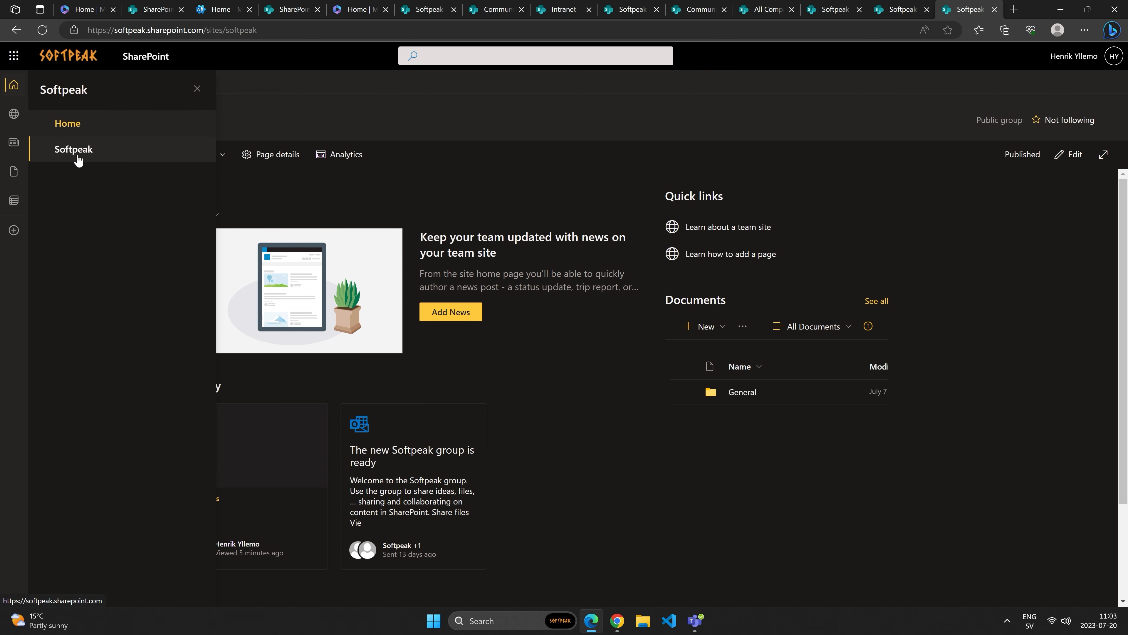
pyautogui.click(77, 127)
pyautogui.click(67, 86)
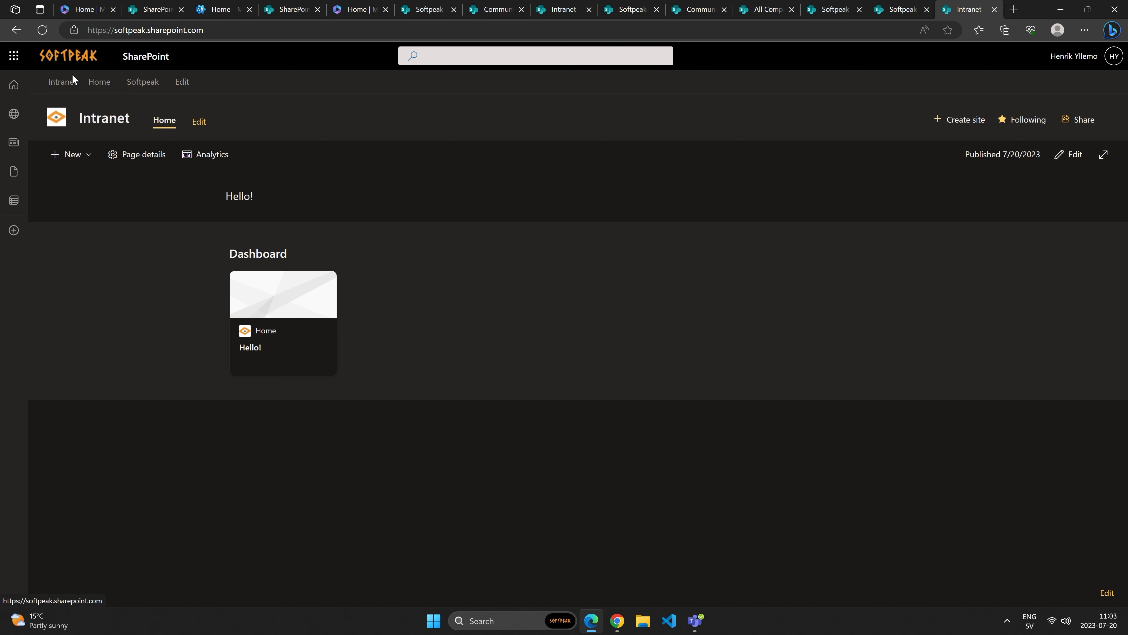
pyautogui.click(67, 85)
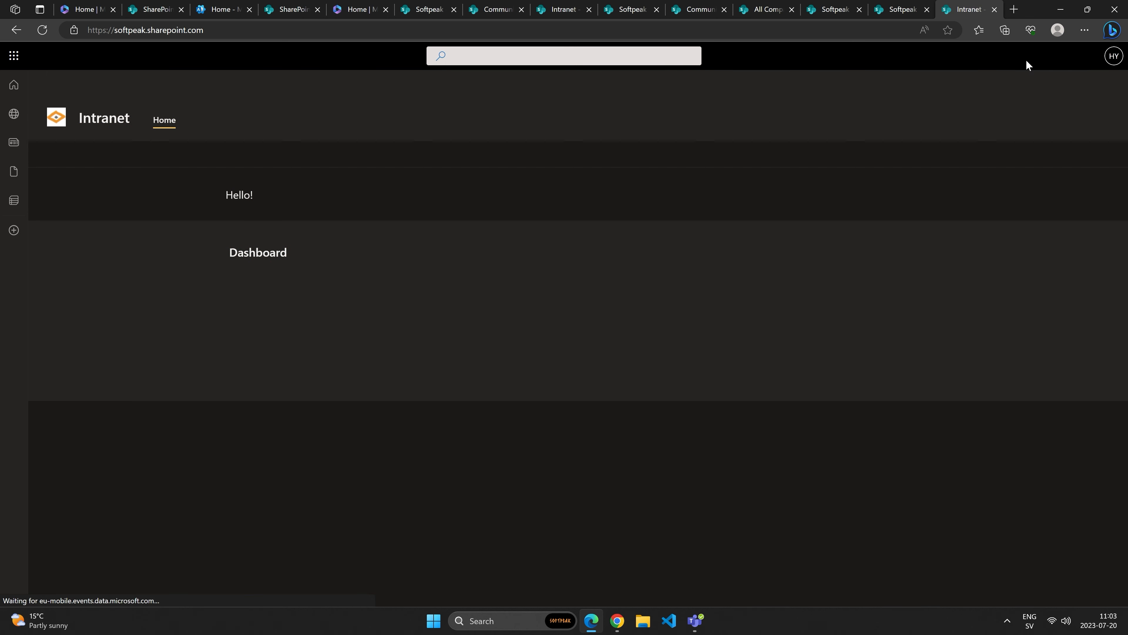
# Step: Examine the navigation source in the Intranet site's global navigation settings and close them without saving
pyautogui.click(1005, 56)
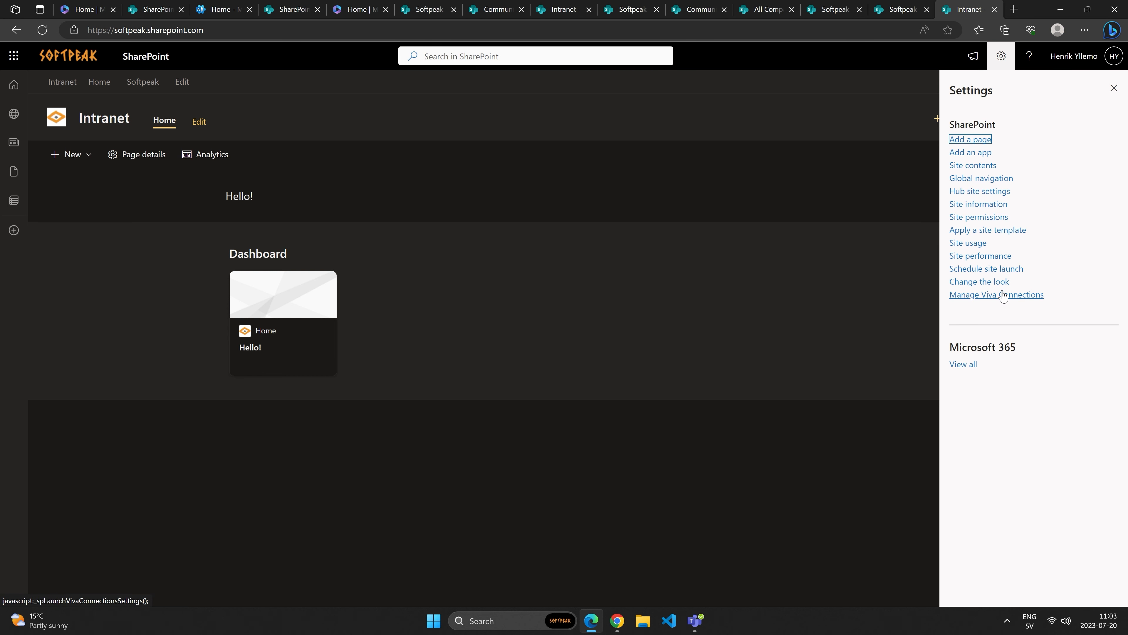
pyautogui.click(986, 178)
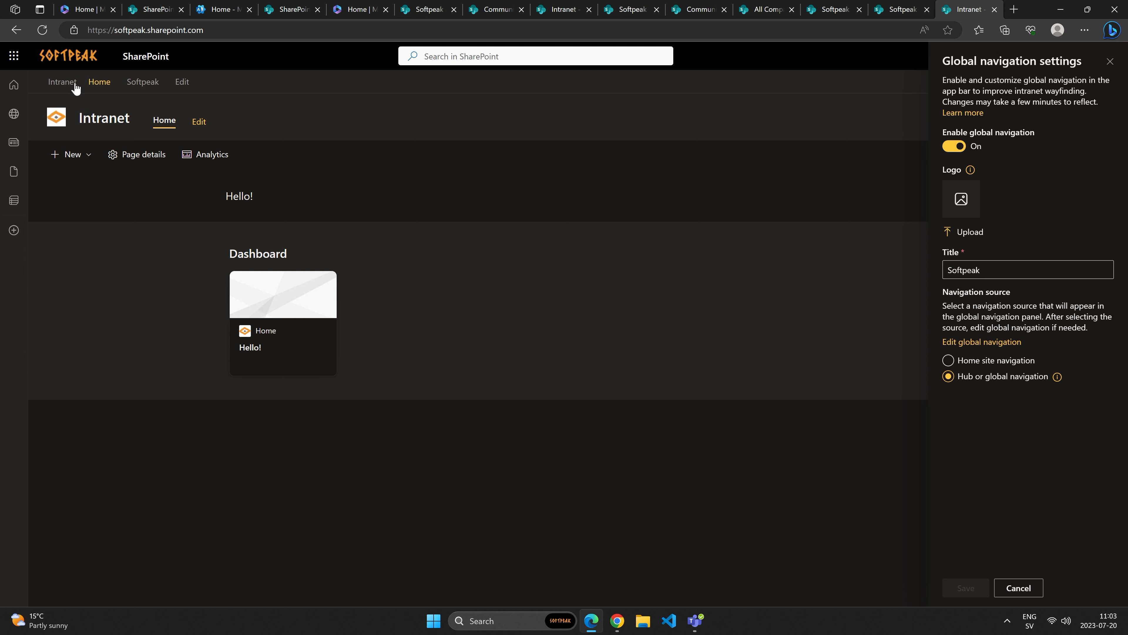
pyautogui.click(1018, 588)
pyautogui.click(1114, 87)
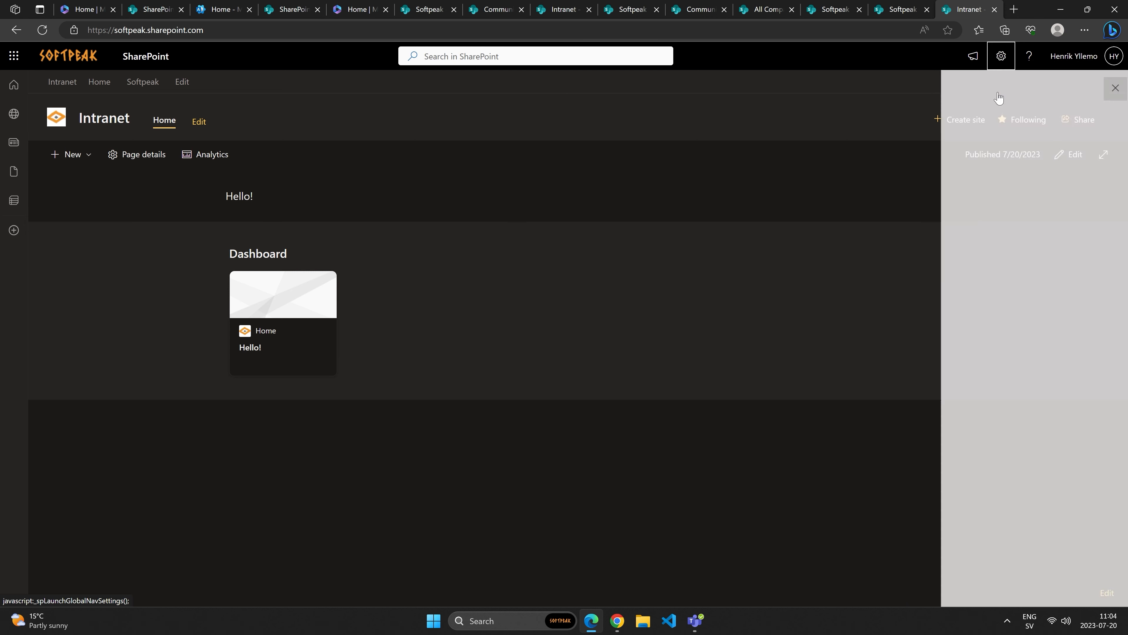
# Step: Reload the Intranet home site and check the links in the global navigation
pyautogui.click(54, 83)
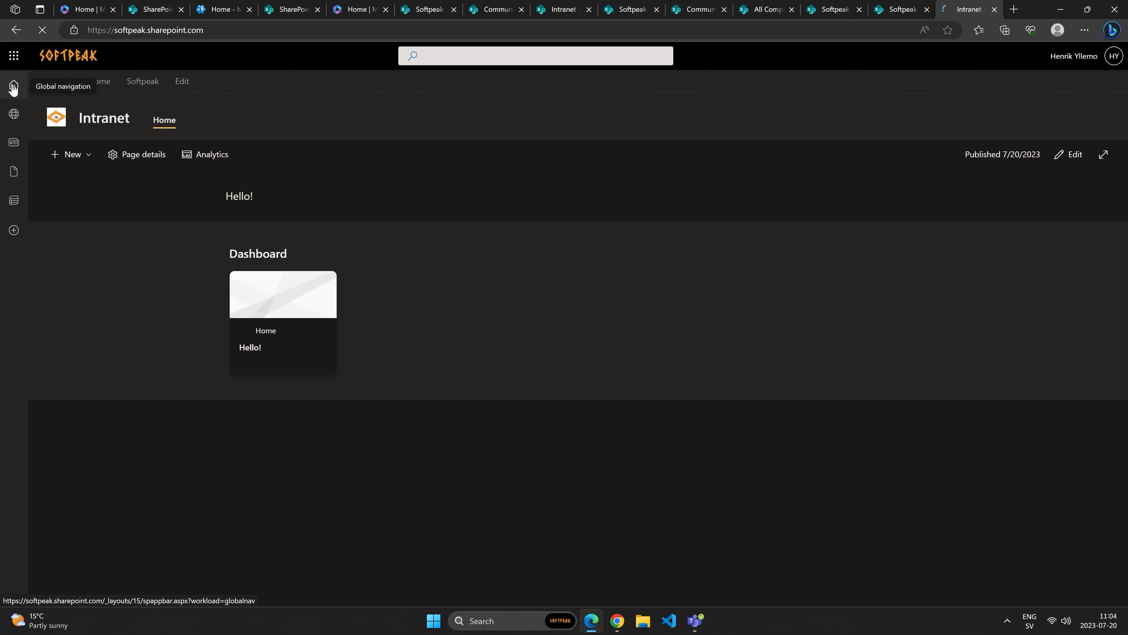
pyautogui.click(13, 85)
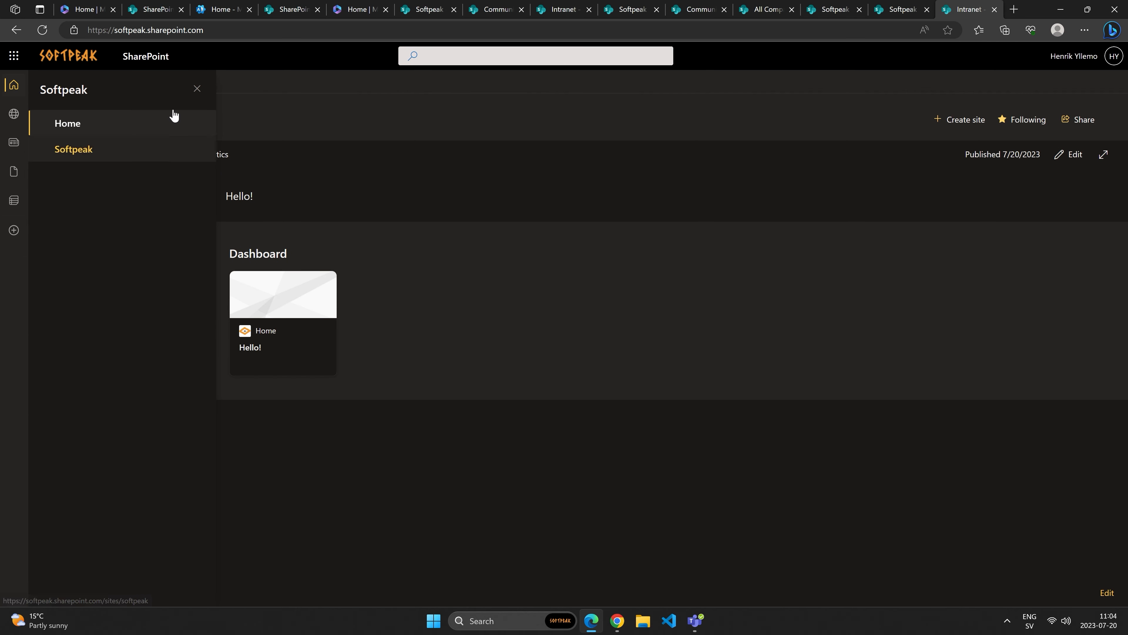
pyautogui.click(196, 89)
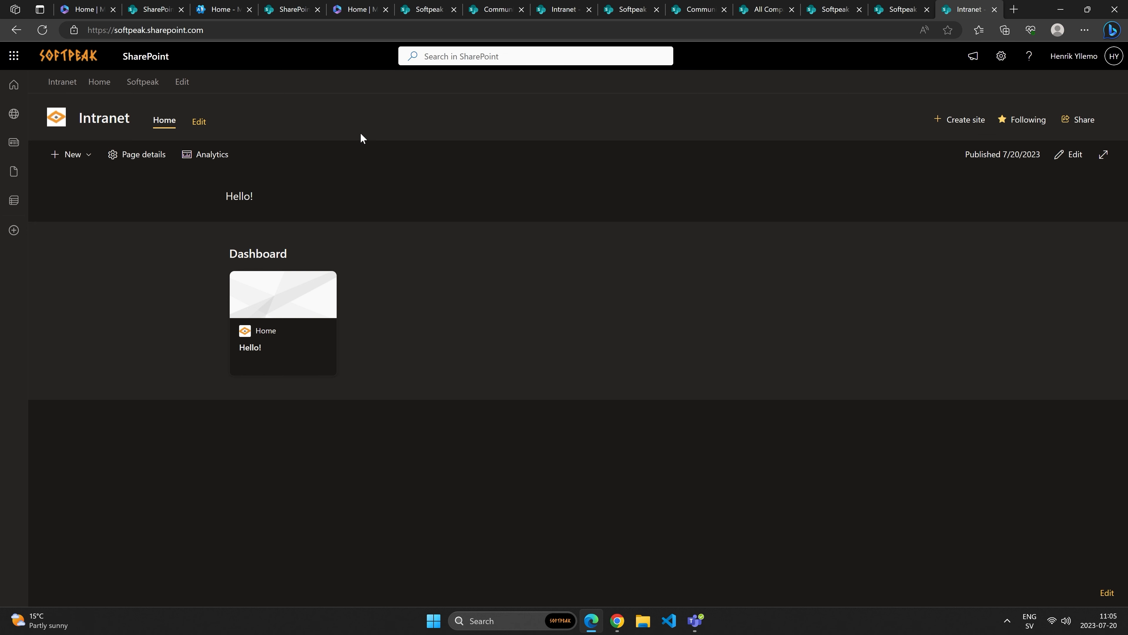
pyautogui.click(245, 30)
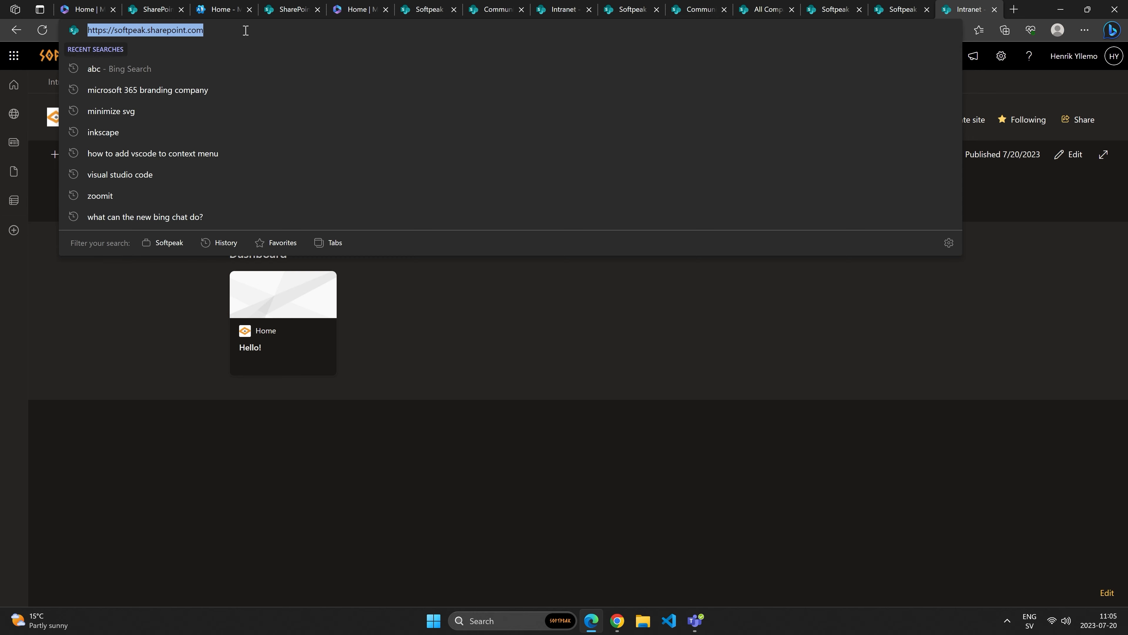
pyautogui.write('https://lookbook.microsoft.com/')
pyautogui.press('Return')
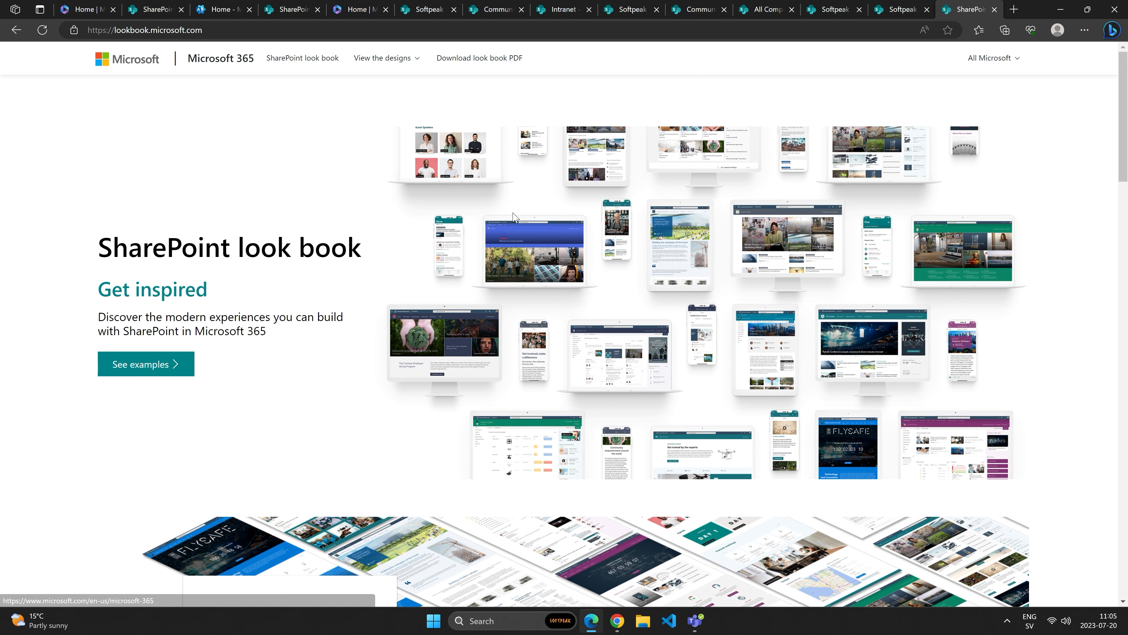
pyautogui.scroll(-6, 507, 221)
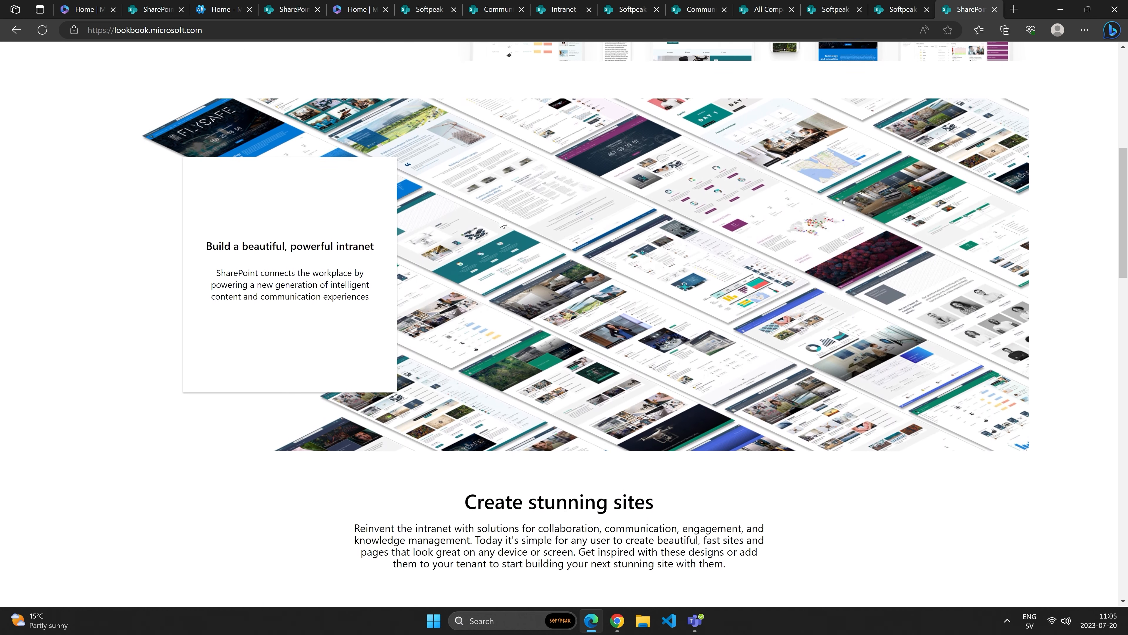
pyautogui.scroll(8, 502, 222)
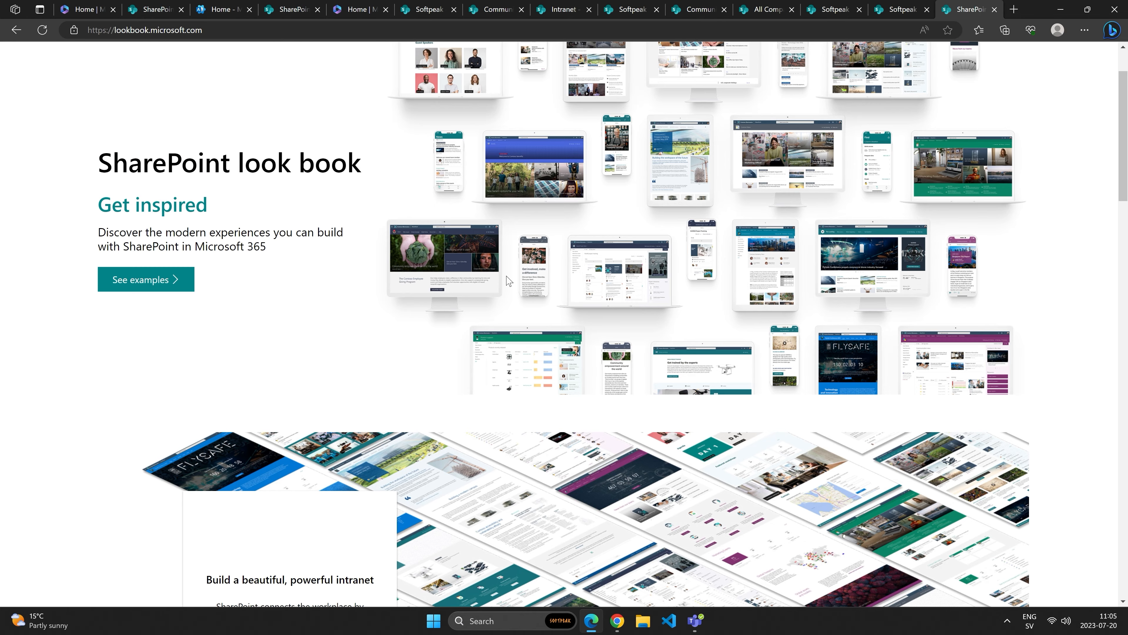
pyautogui.scroll(2, 517, 295)
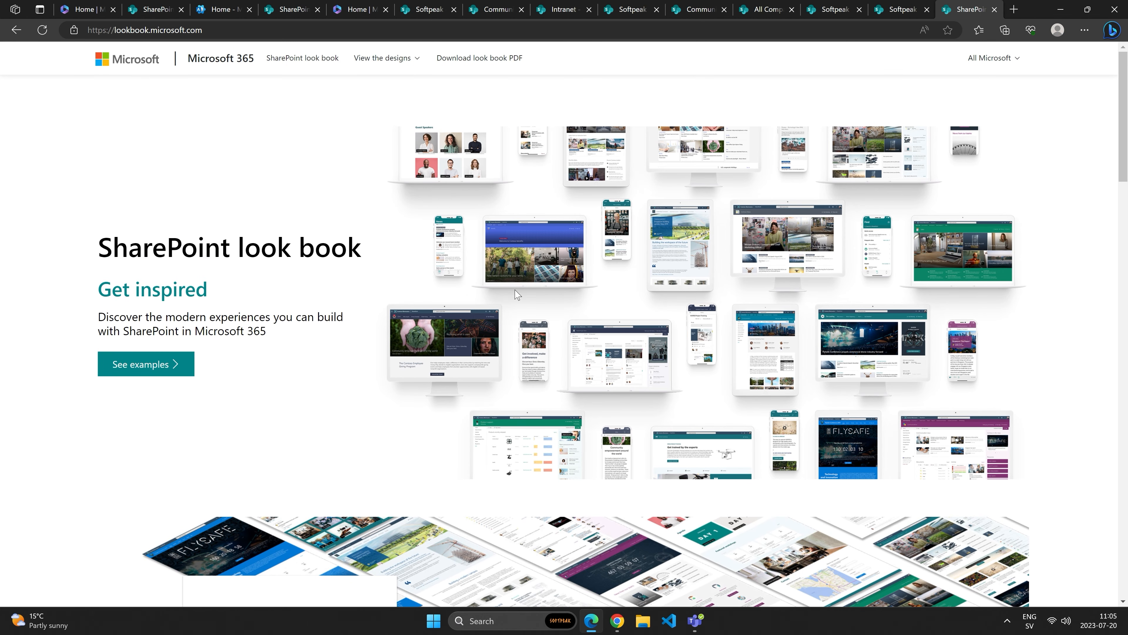
# Step: Open the look book PDF with its table of contents and examine pages 2 to 5
pyautogui.click(493, 59)
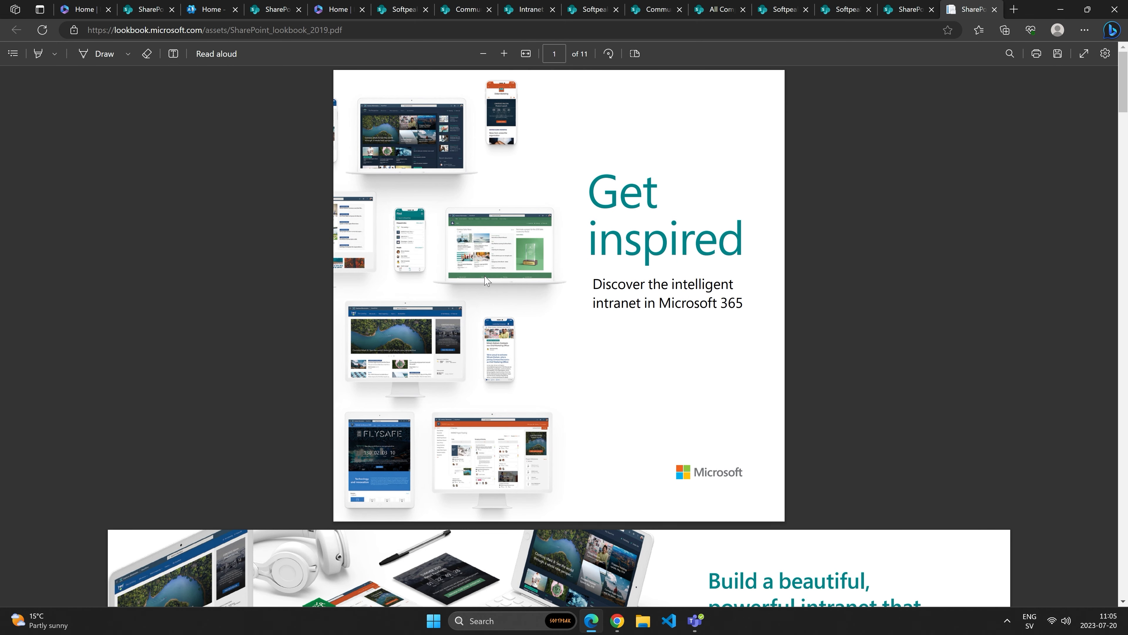
pyautogui.click(13, 53)
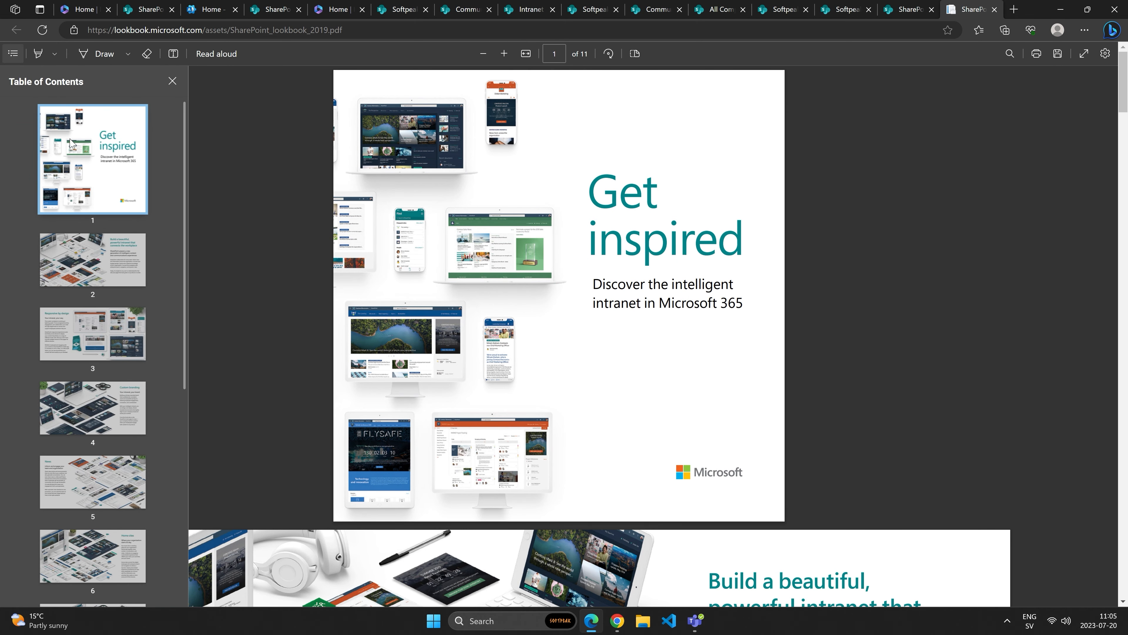
pyautogui.click(98, 280)
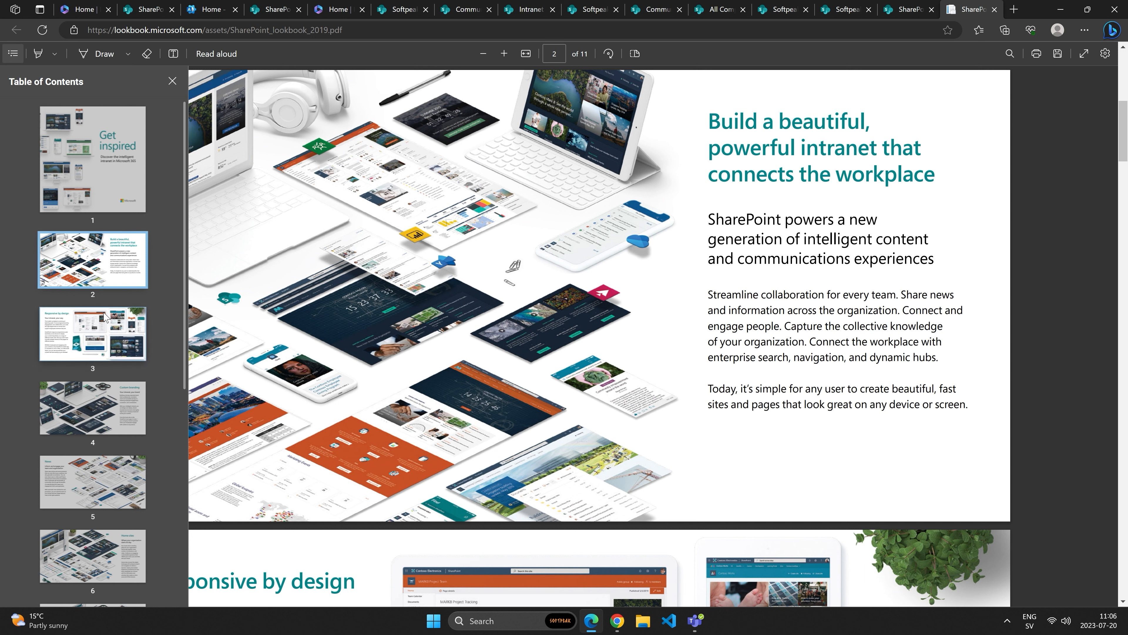
pyautogui.click(103, 336)
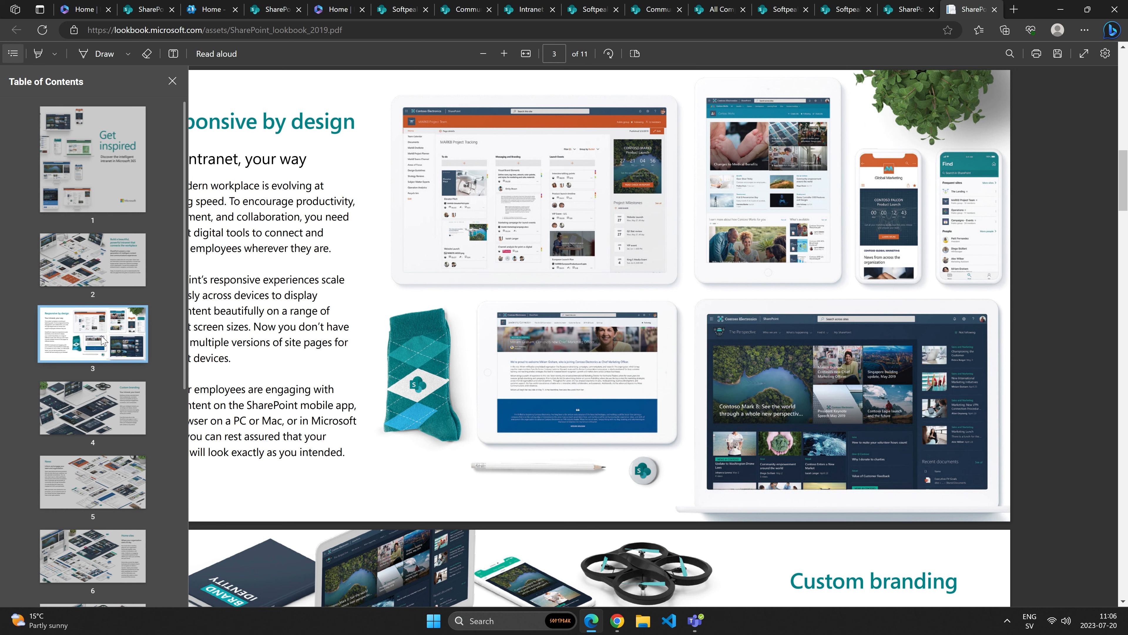
pyautogui.click(112, 419)
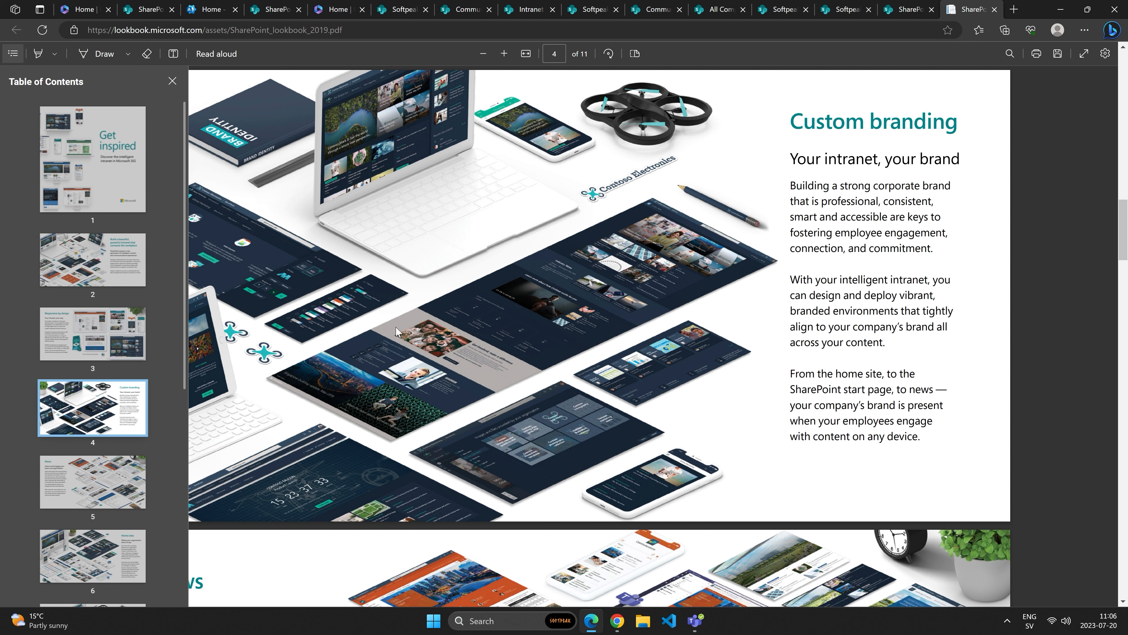
pyautogui.click(103, 489)
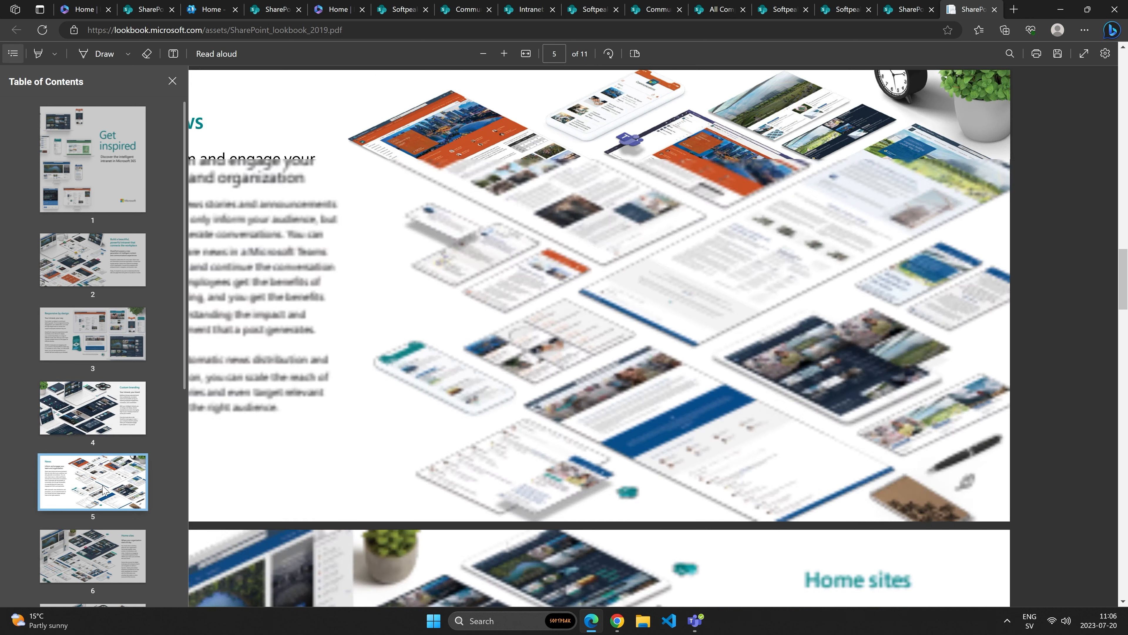
# Step: Close the table of contents and read on through the Home sites page to the page before Communication sites
pyautogui.click(172, 81)
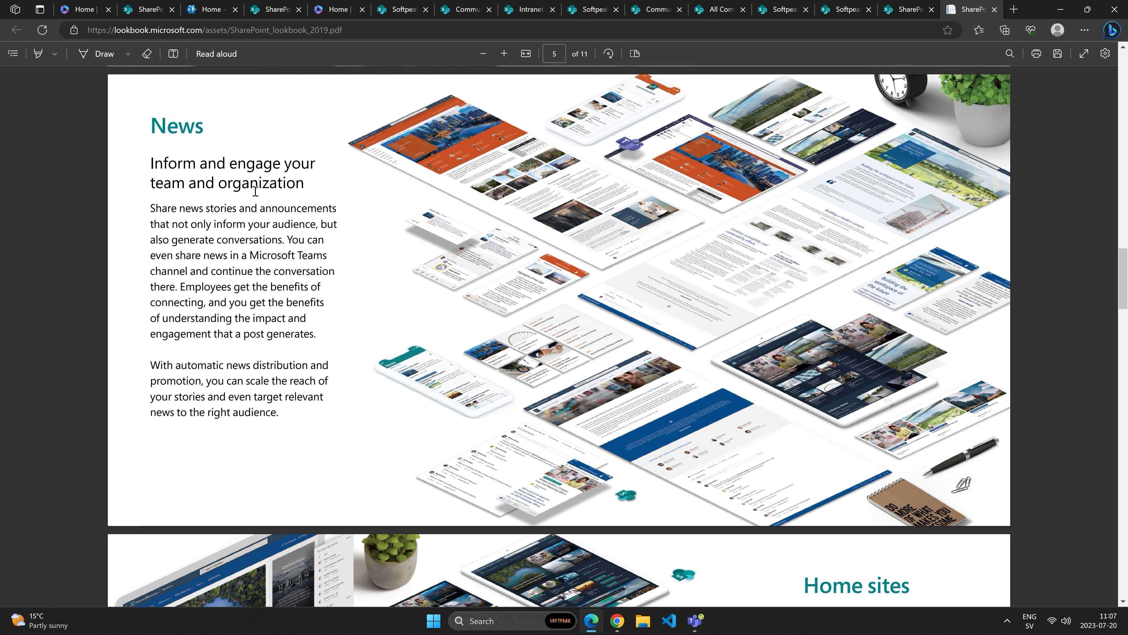
pyautogui.scroll(-6, 402, 235)
pyautogui.scroll(-7, 407, 227)
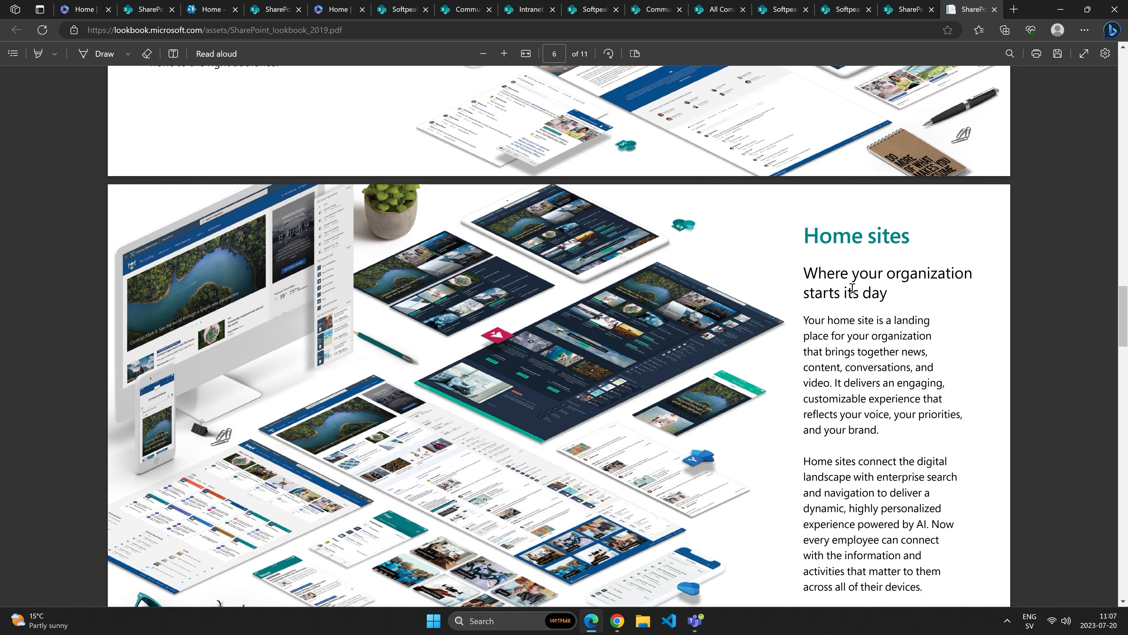
pyautogui.scroll(-5, 405, 248)
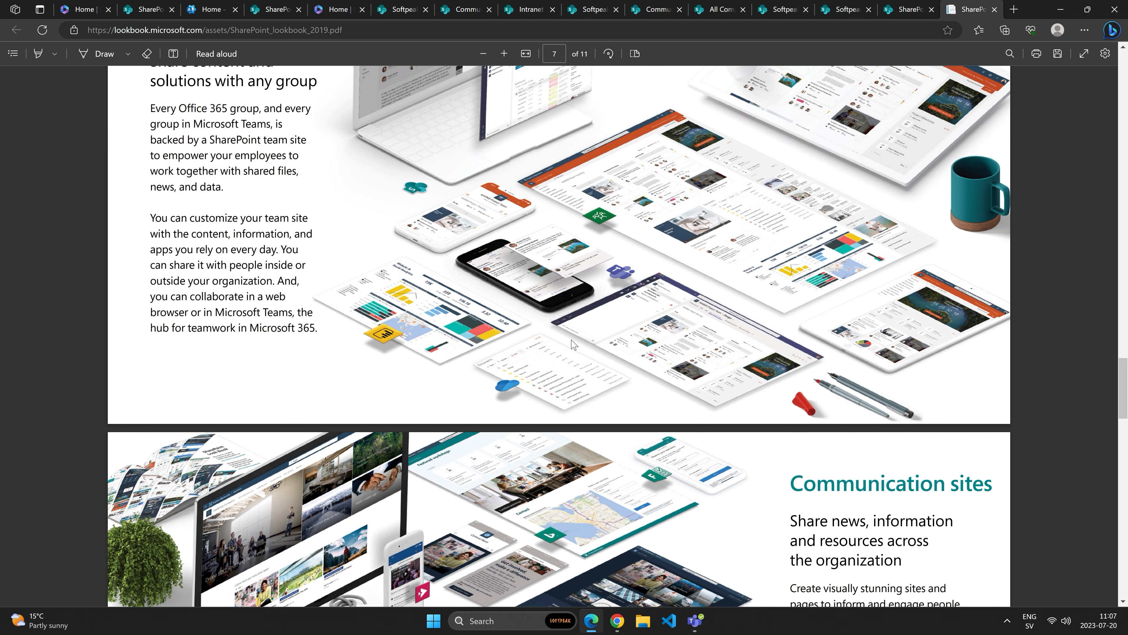
# Step: Read the Team sites, Communication sites and Hubs pages of the look book PDF through to its last page
pyautogui.scroll(2, 563, 361)
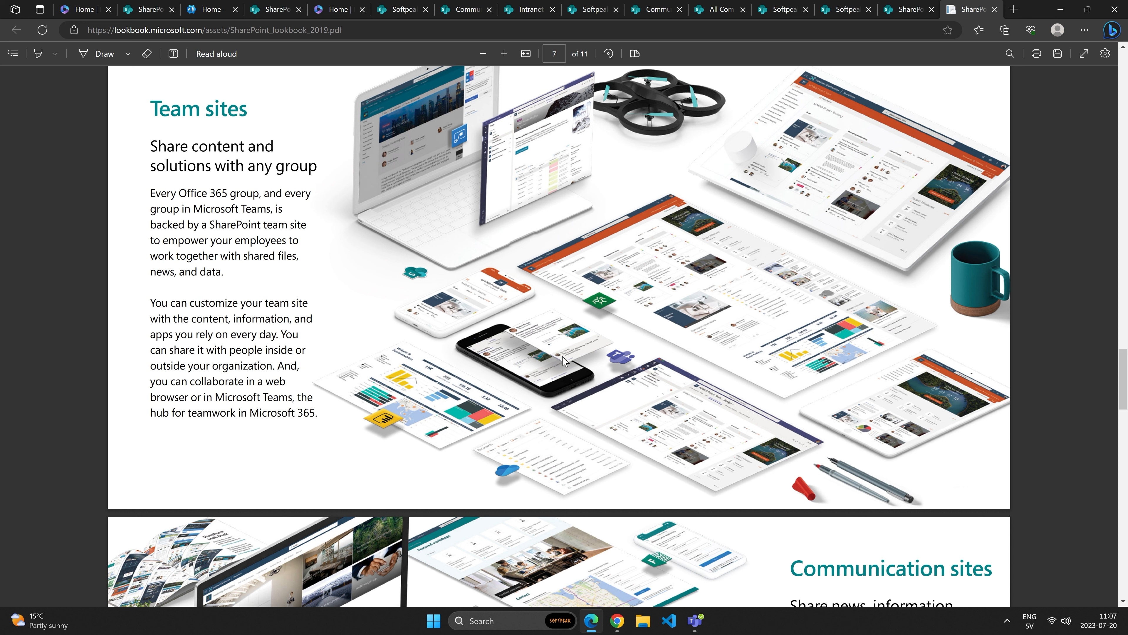
pyautogui.scroll(-6, 563, 359)
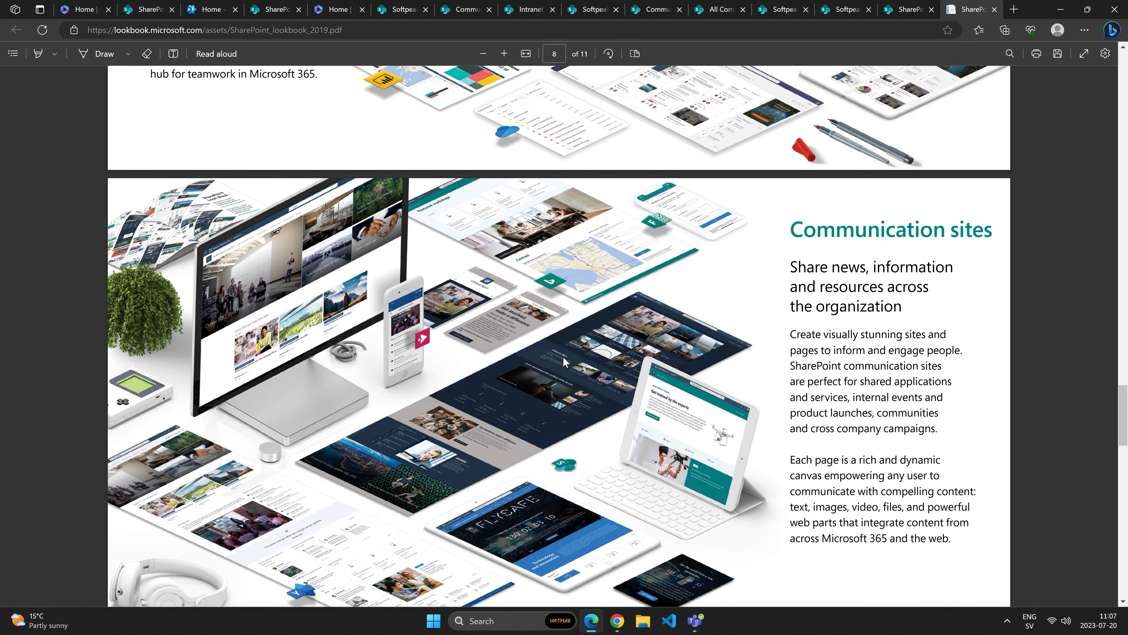
pyautogui.scroll(-2, 563, 359)
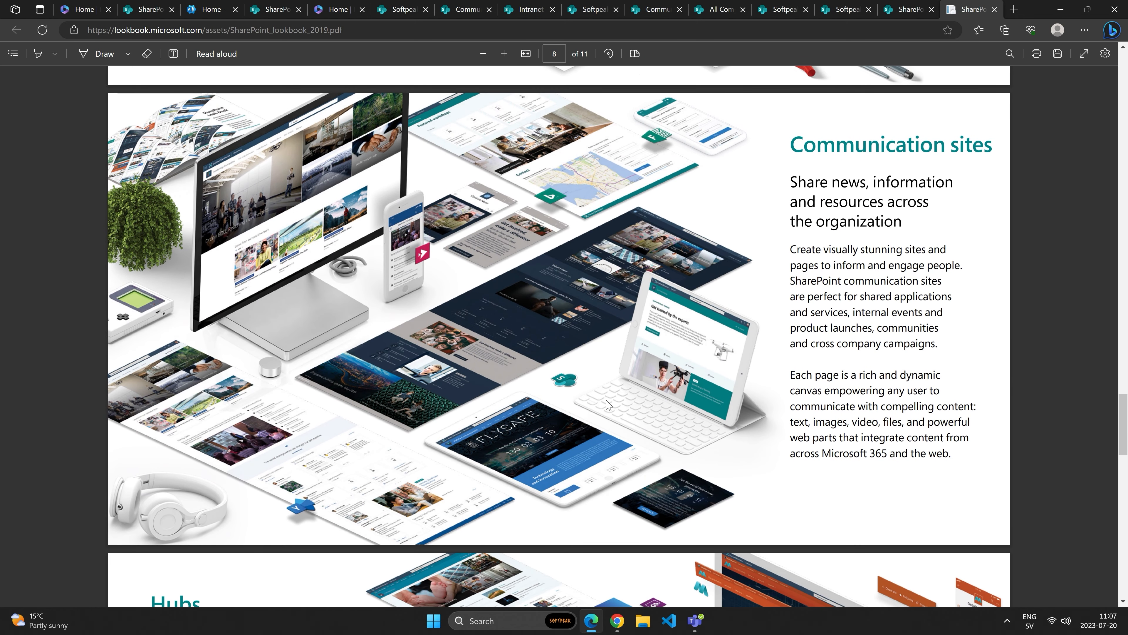
pyautogui.scroll(-5, 591, 383)
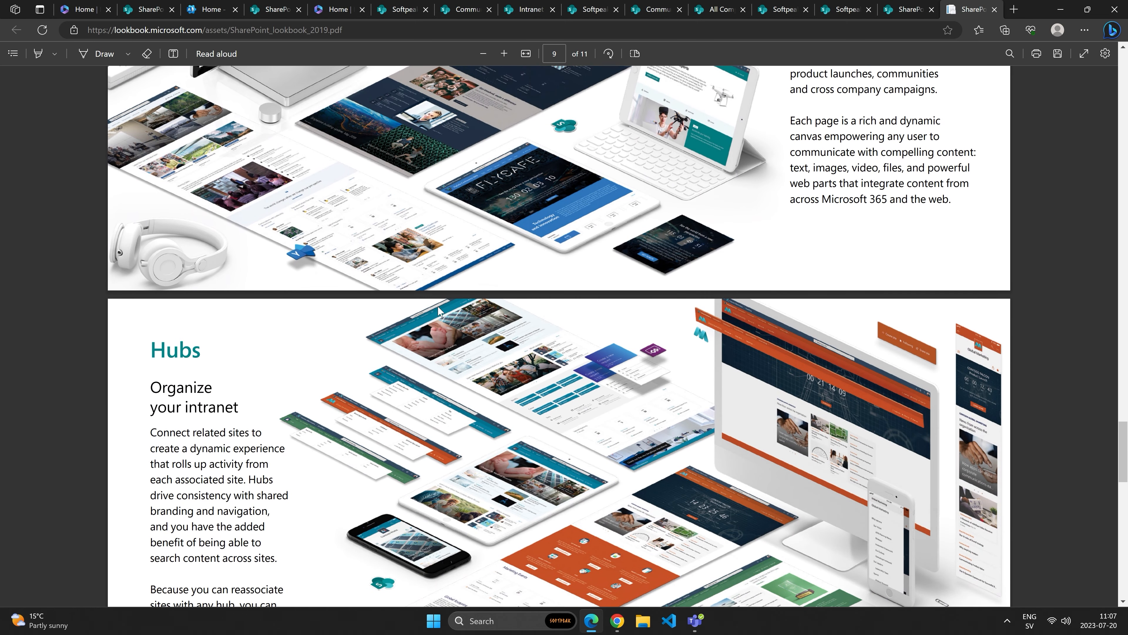
pyautogui.scroll(-1, 409, 428)
pyautogui.scroll(-5, 408, 429)
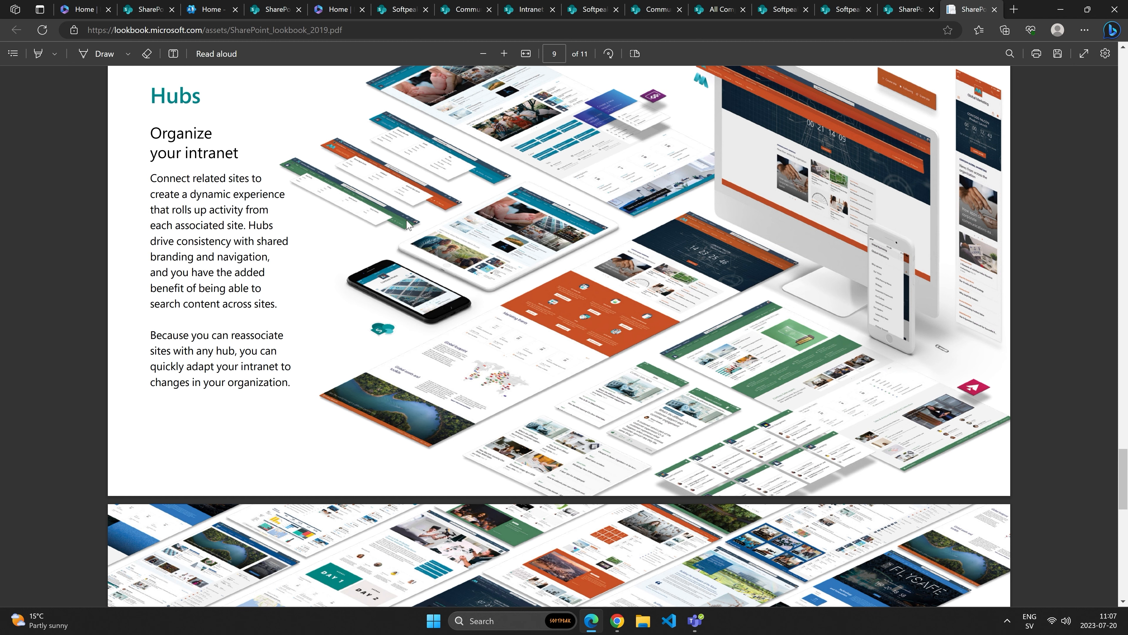
pyautogui.scroll(-5, 409, 231)
pyautogui.scroll(-7, 409, 231)
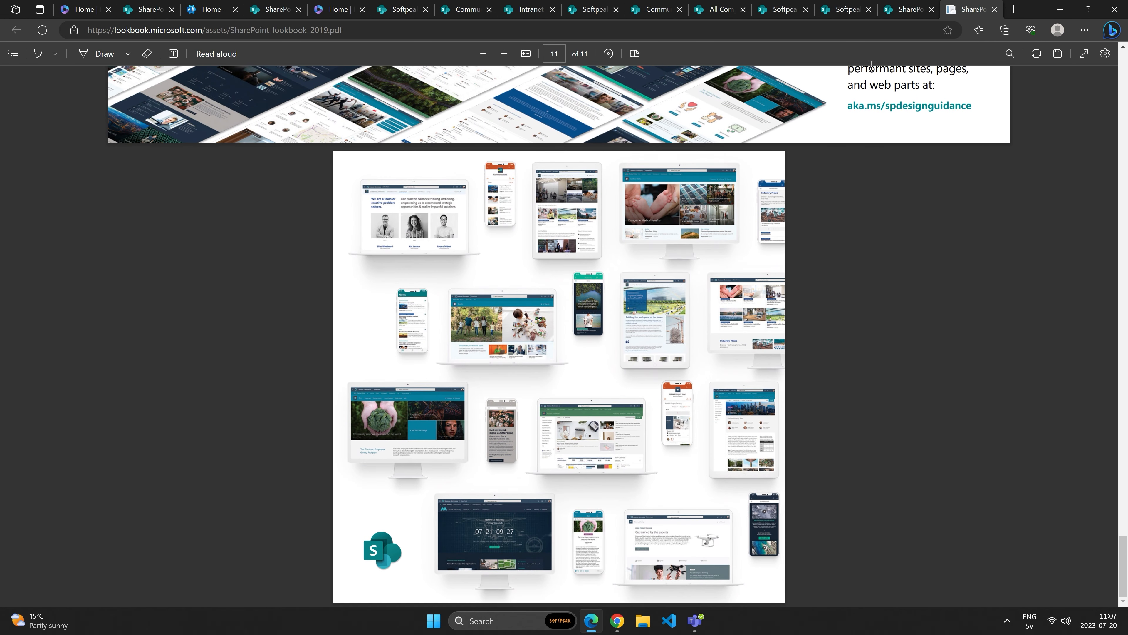
# Step: Return to the look book website and examine the Leadership Connection design from the Organization category
pyautogui.click(908, 12)
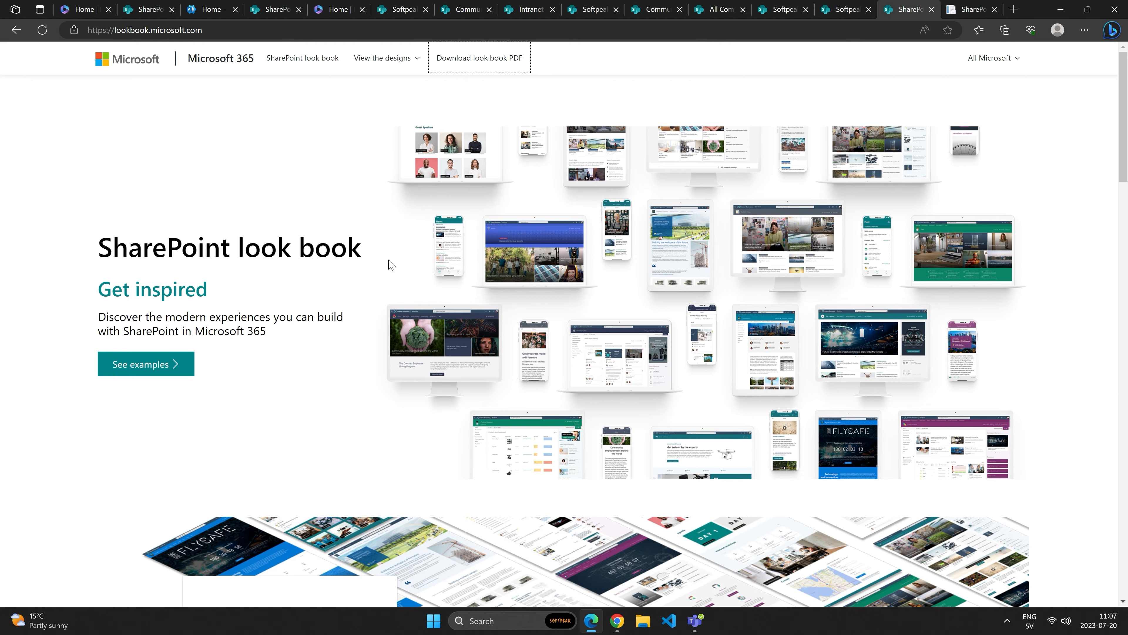
pyautogui.click(417, 62)
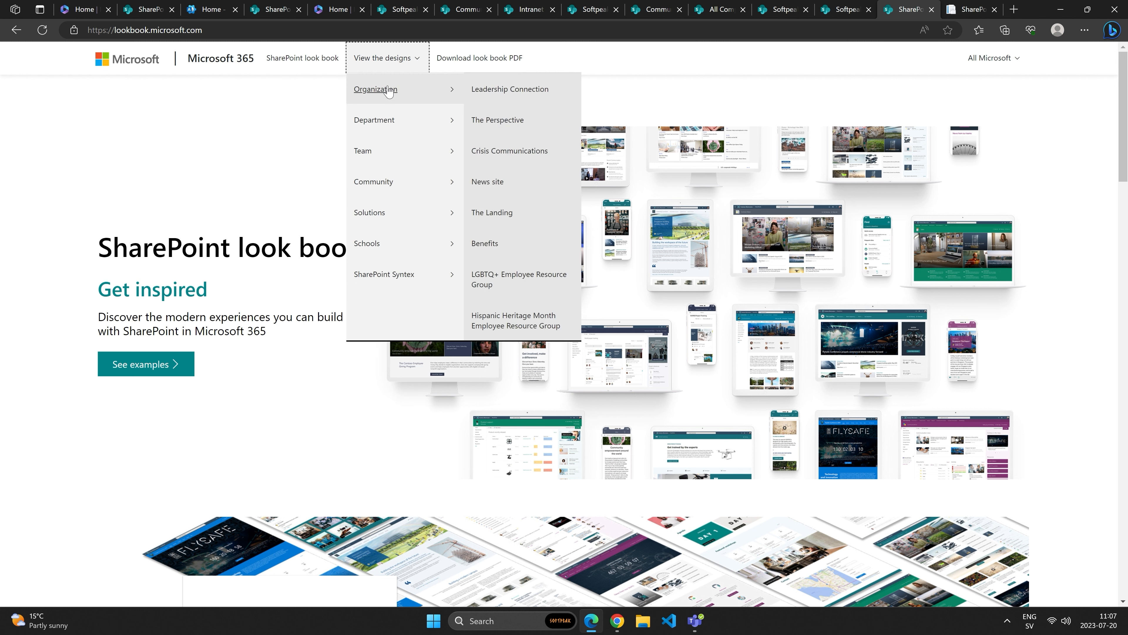
pyautogui.click(502, 91)
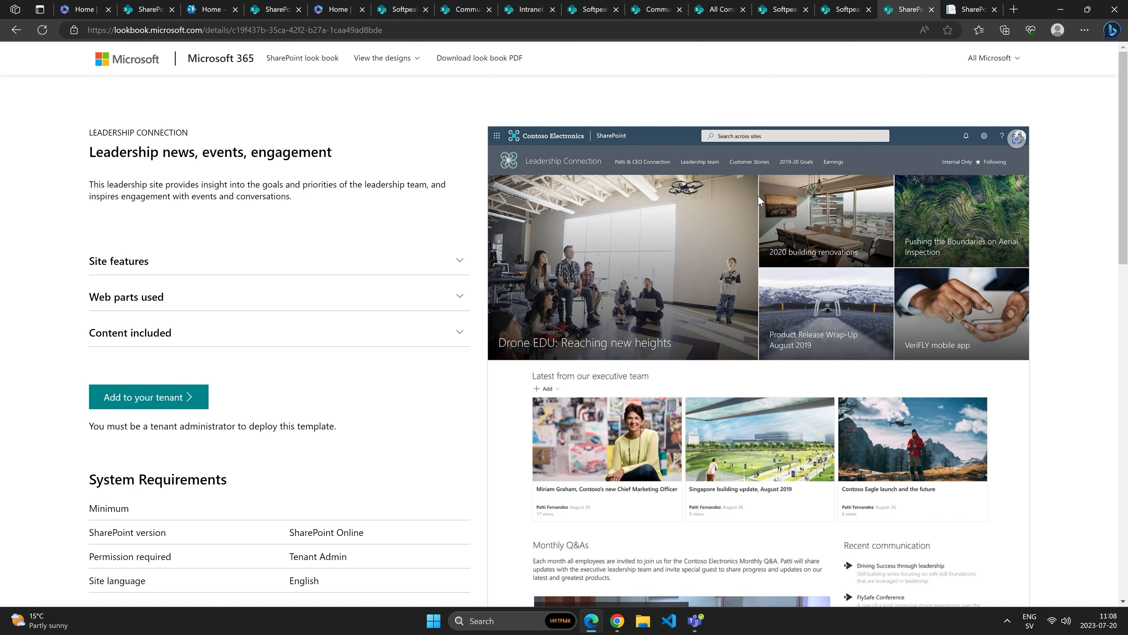
pyautogui.scroll(-3, 762, 188)
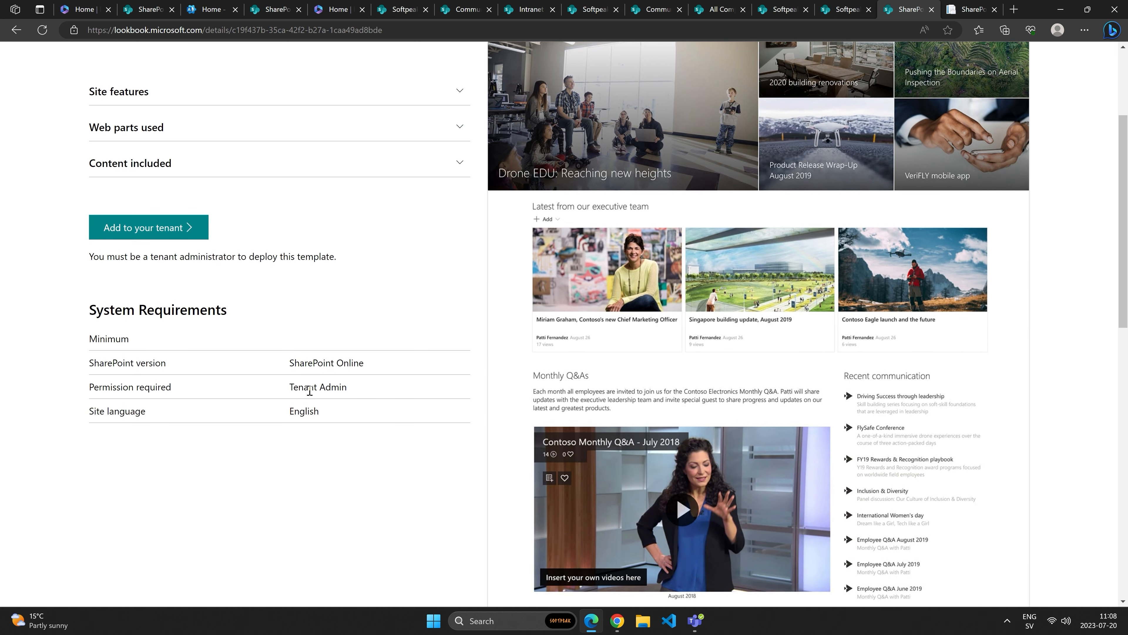
pyautogui.scroll(3, 739, 291)
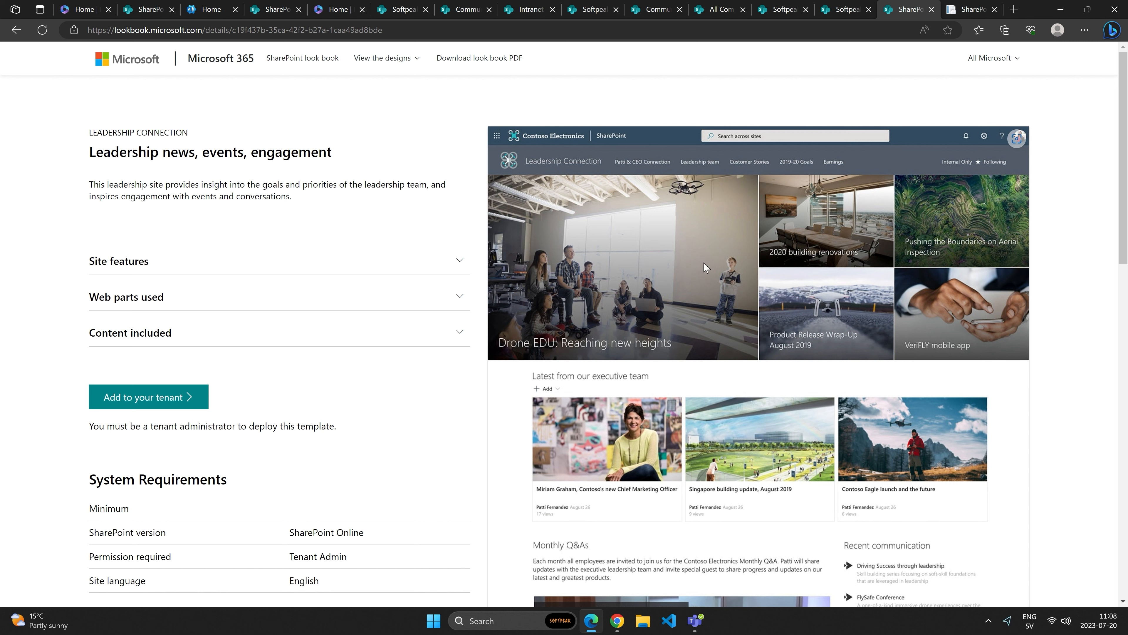
# Step: Open The Perspective design from the Organization category and look through its page preview
pyautogui.click(386, 58)
pyautogui.moveTo(413, 98)
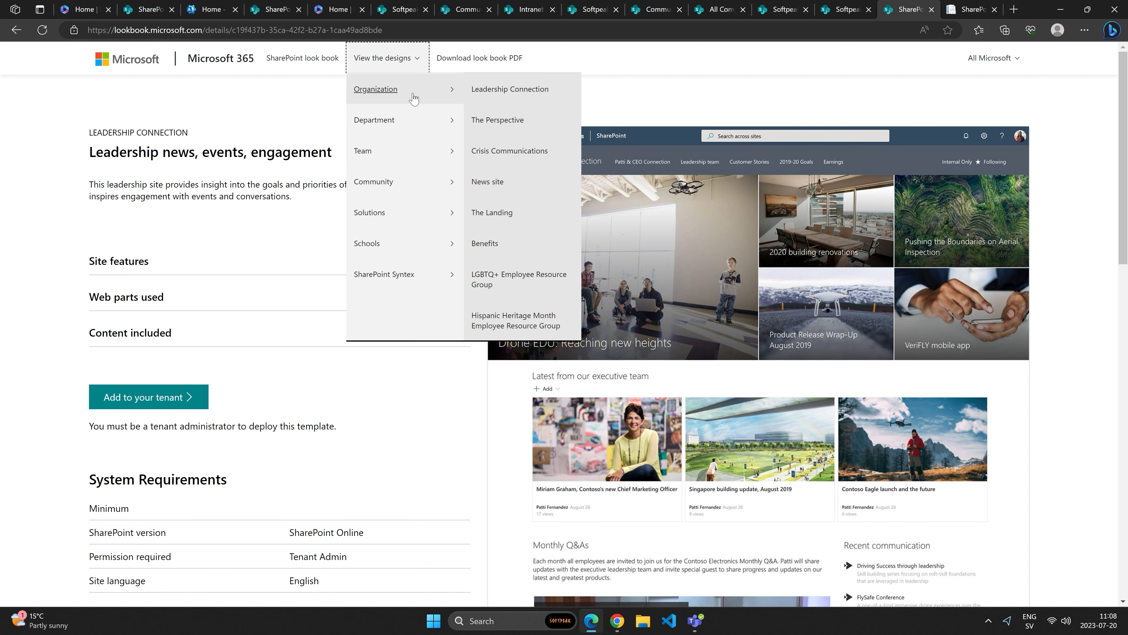
pyautogui.click(493, 121)
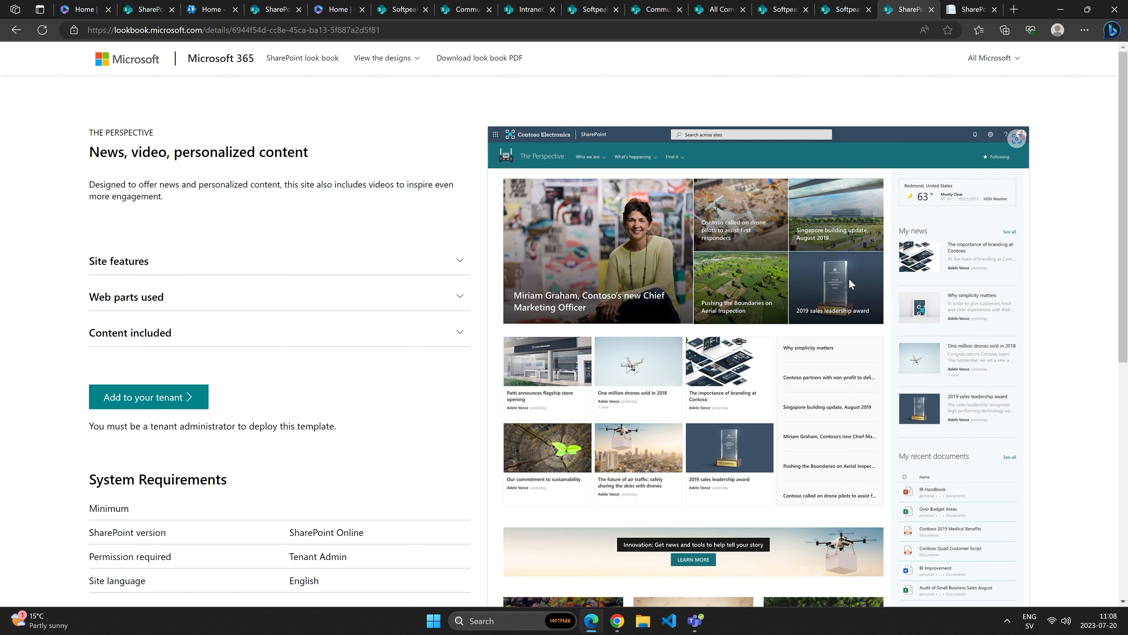
pyautogui.scroll(-5, 761, 276)
pyautogui.scroll(5, 761, 276)
# Step: Open The Landing design from the Organization category and examine its layout and web parts
pyautogui.click(384, 58)
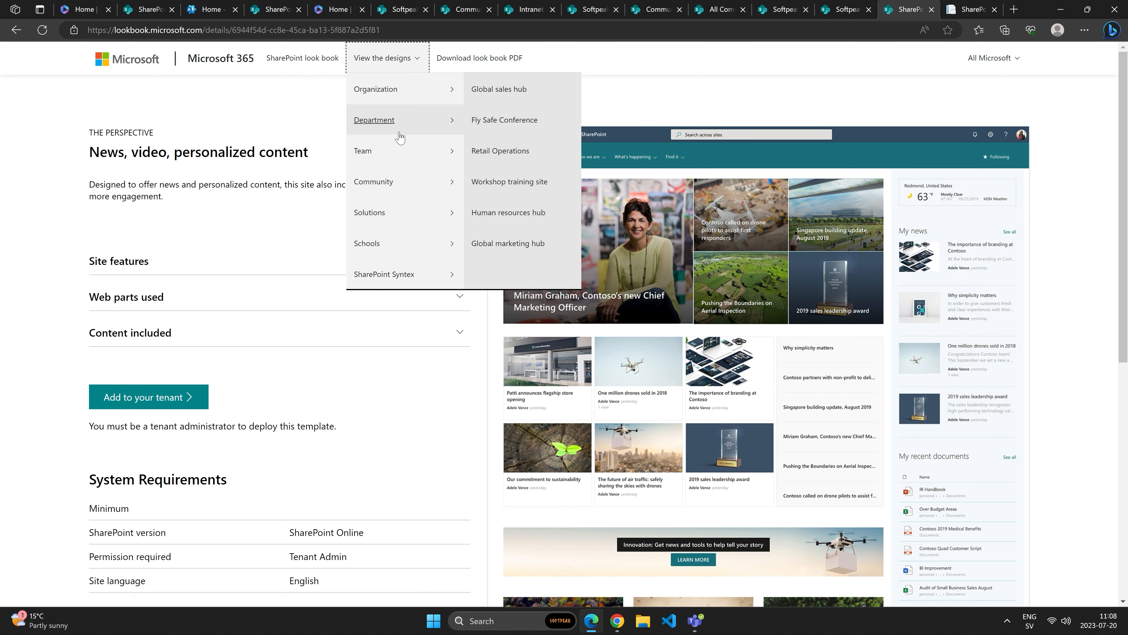
pyautogui.moveTo(428, 94)
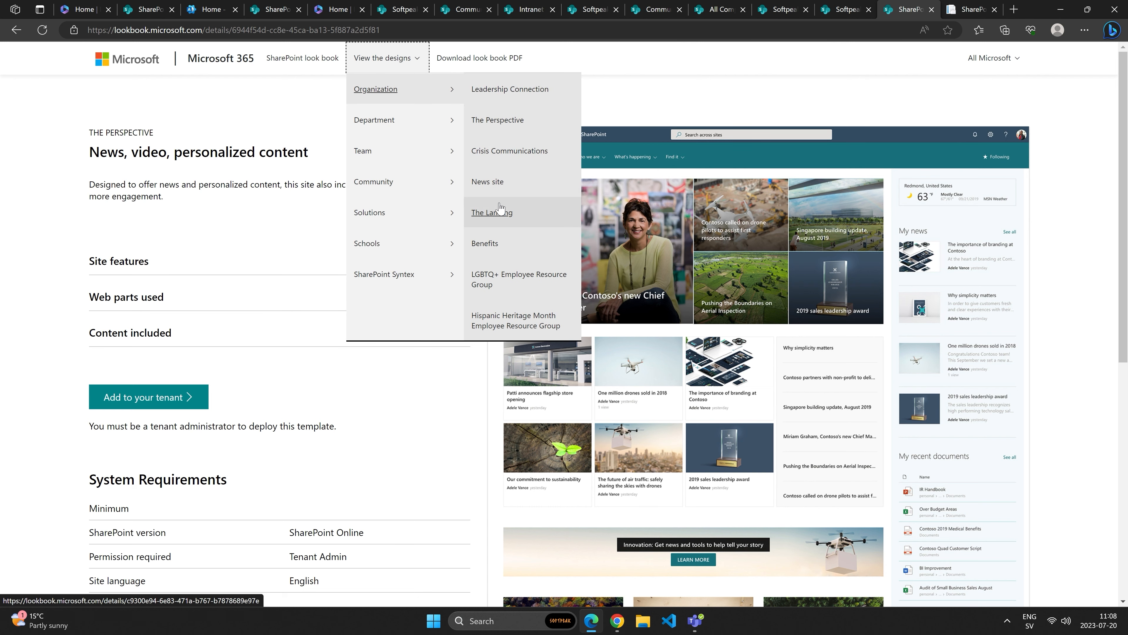
pyautogui.click(498, 214)
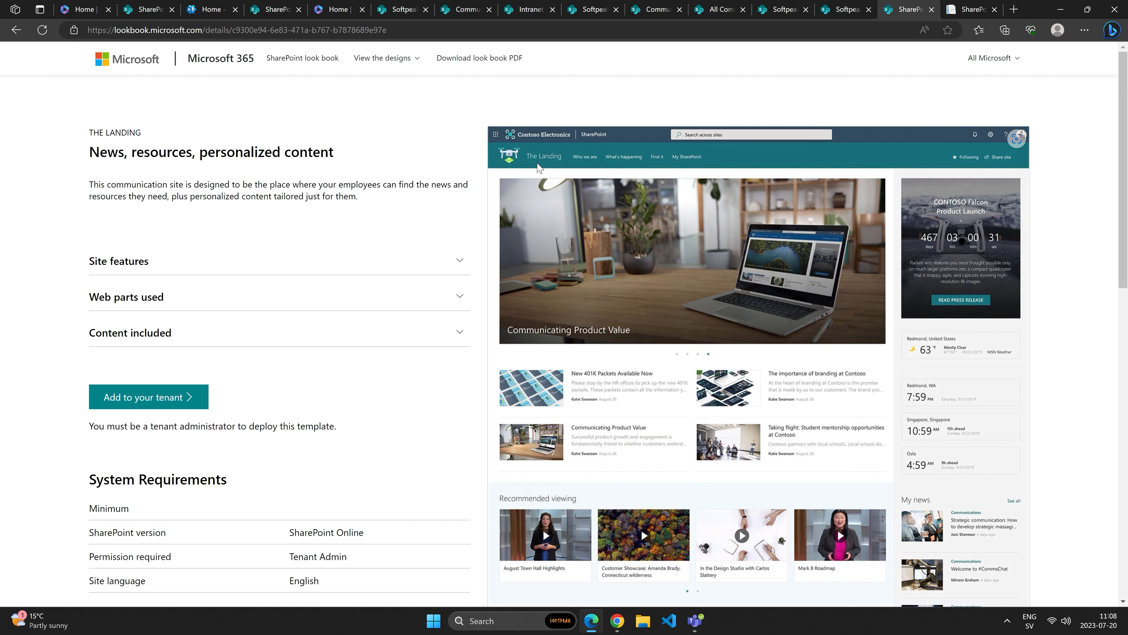
pyautogui.scroll(-5, 827, 128)
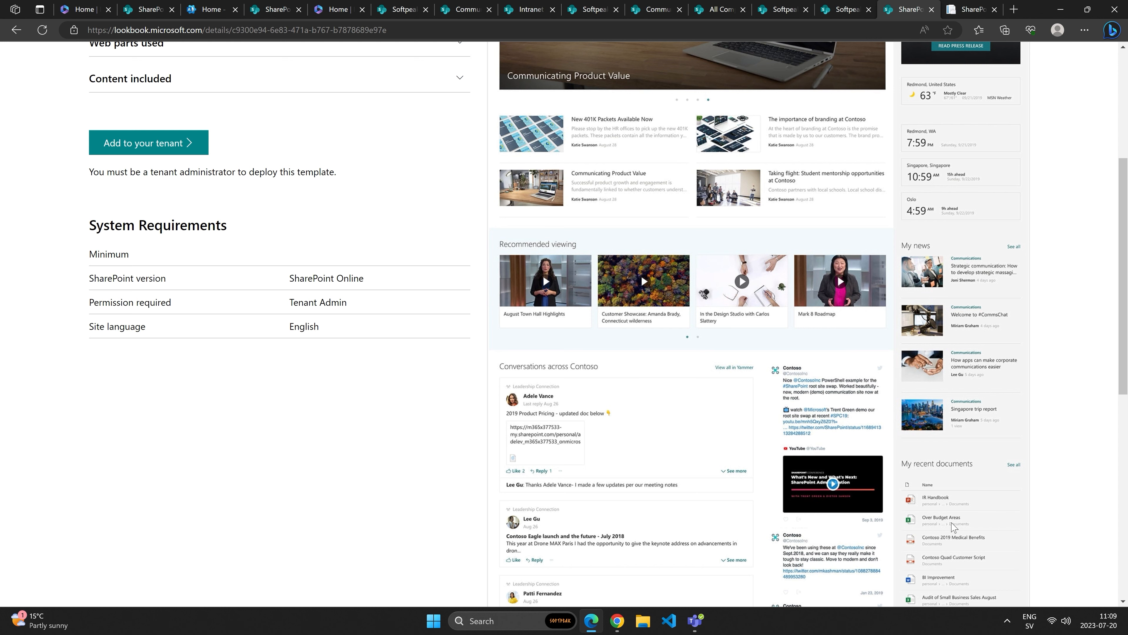
pyautogui.scroll(5, 939, 496)
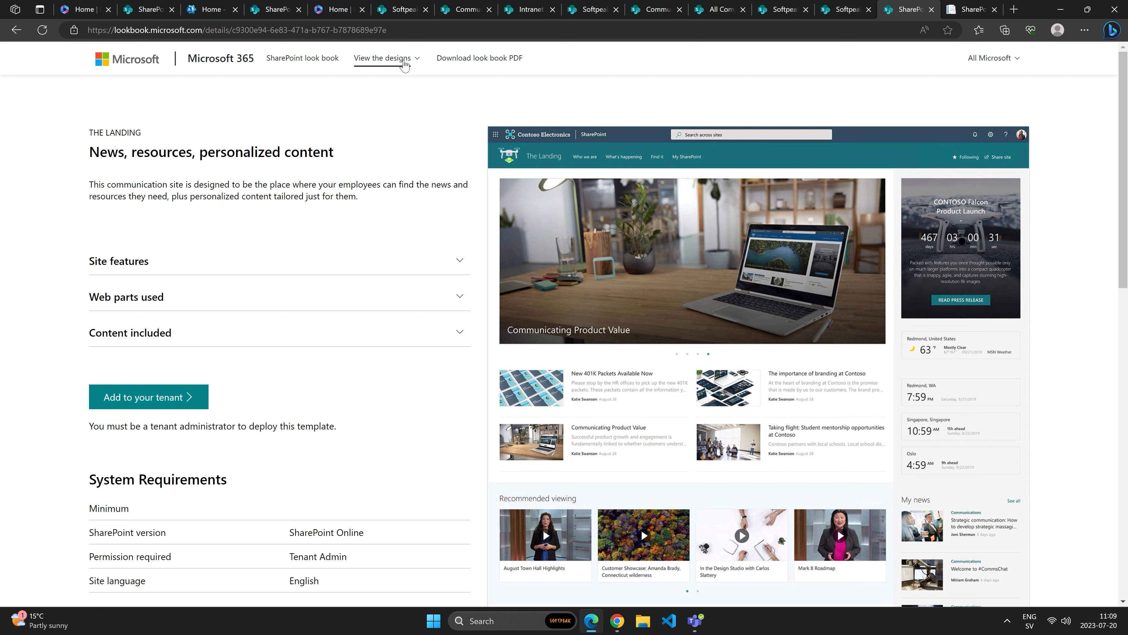
# Step: Open the Global sales hub design from the Department category and look through its preview
pyautogui.click(404, 63)
pyautogui.moveTo(408, 126)
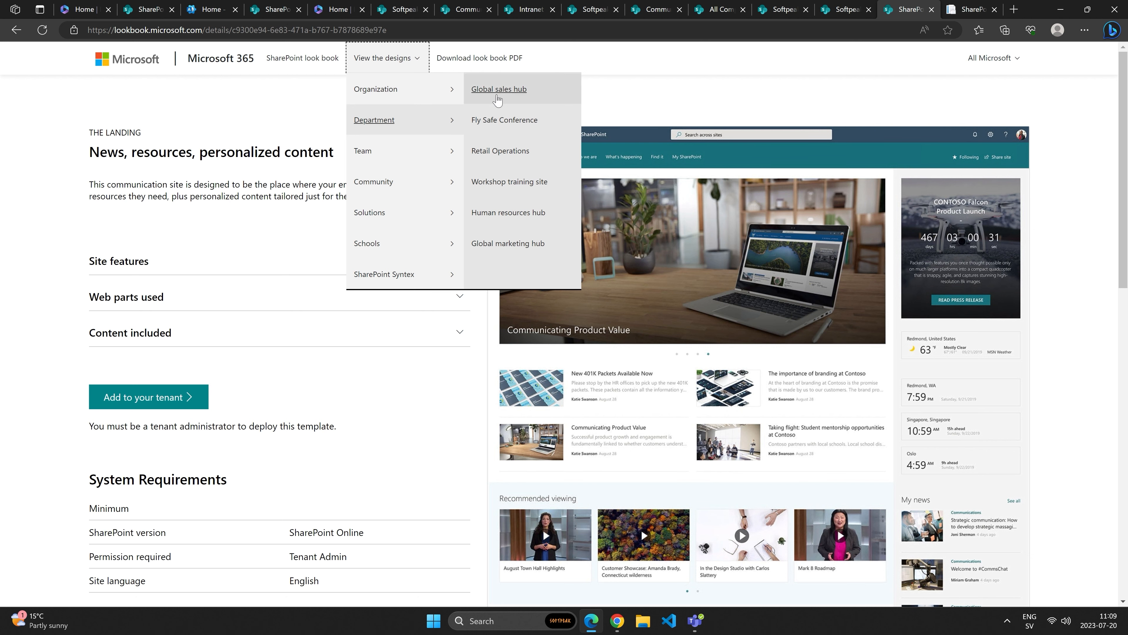
pyautogui.click(516, 96)
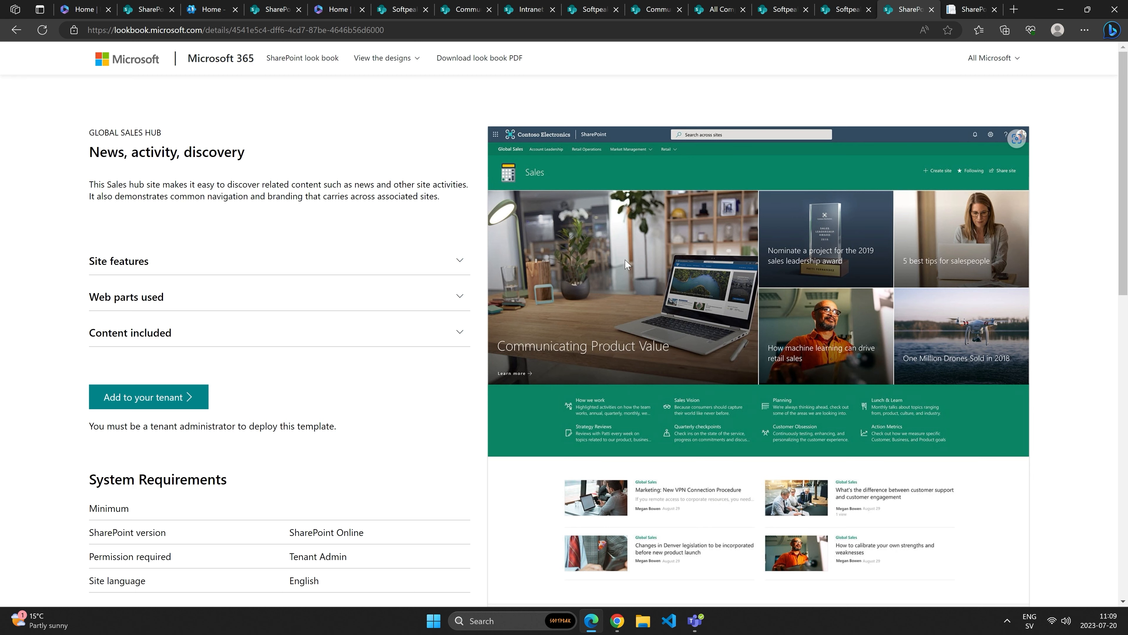
pyautogui.scroll(-3, 631, 370)
pyautogui.scroll(3, 673, 343)
# Step: Browse the Department and Team designs and open the Mark8 Project Team design
pyautogui.click(412, 59)
pyautogui.moveTo(421, 119)
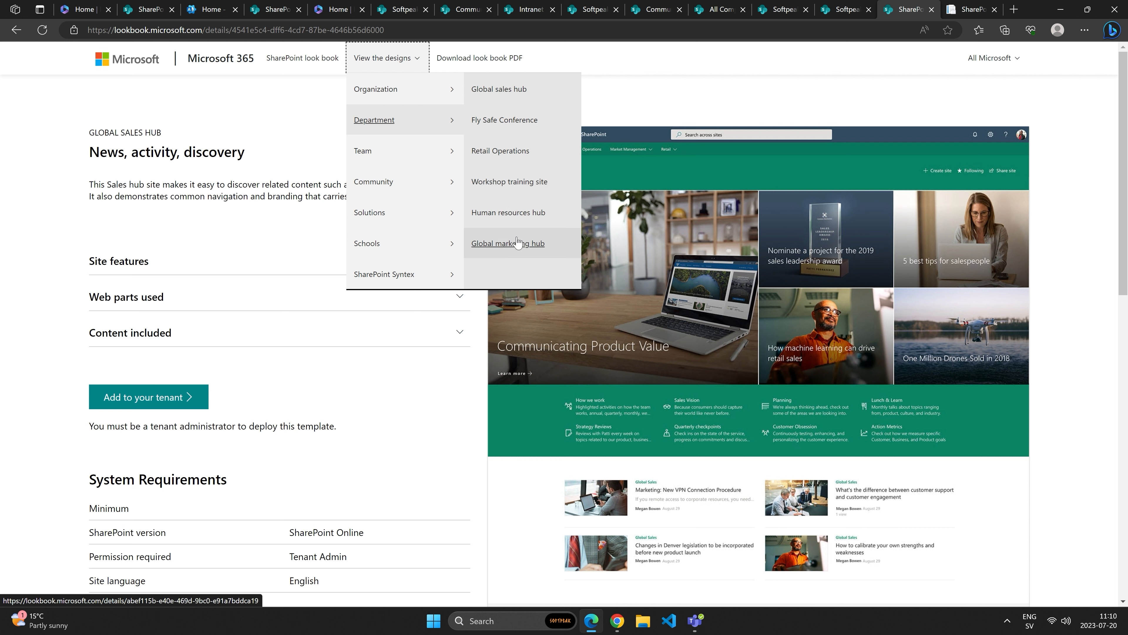
pyautogui.moveTo(396, 156)
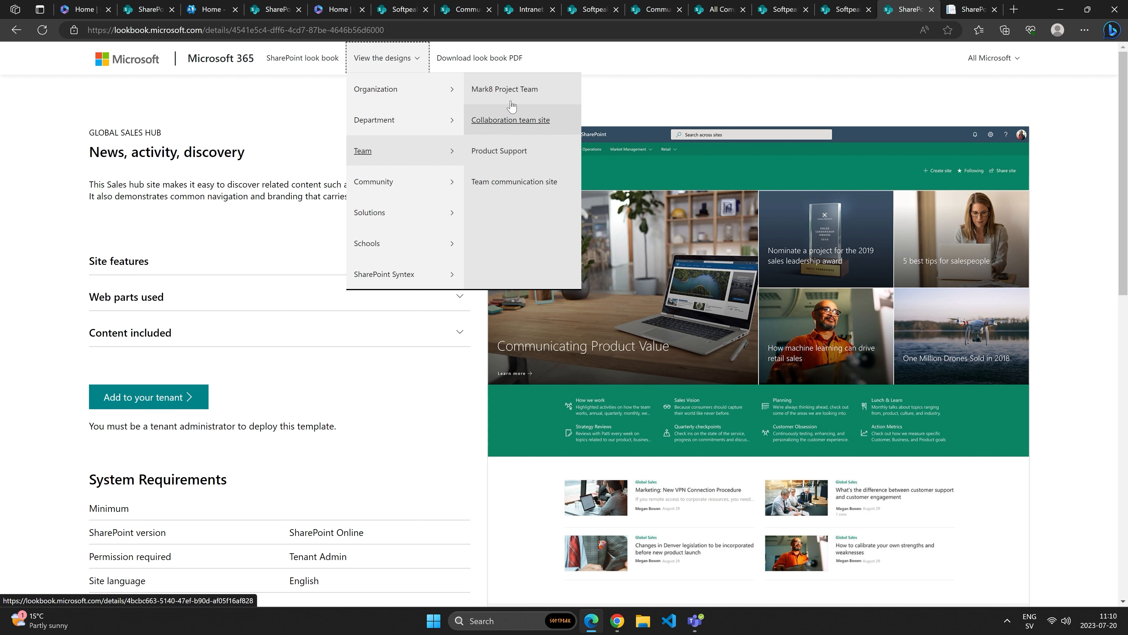
pyautogui.click(523, 91)
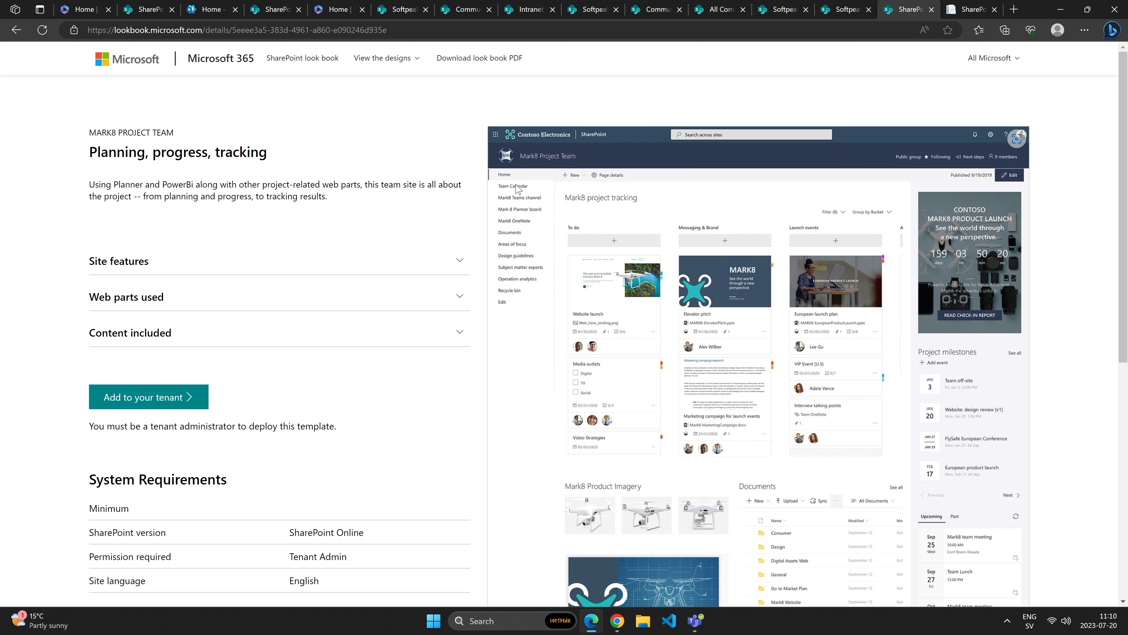
# Step: Open the Microsoft 365 learning pathways design from the Solutions category and read its included content
pyautogui.click(384, 63)
pyautogui.click(396, 215)
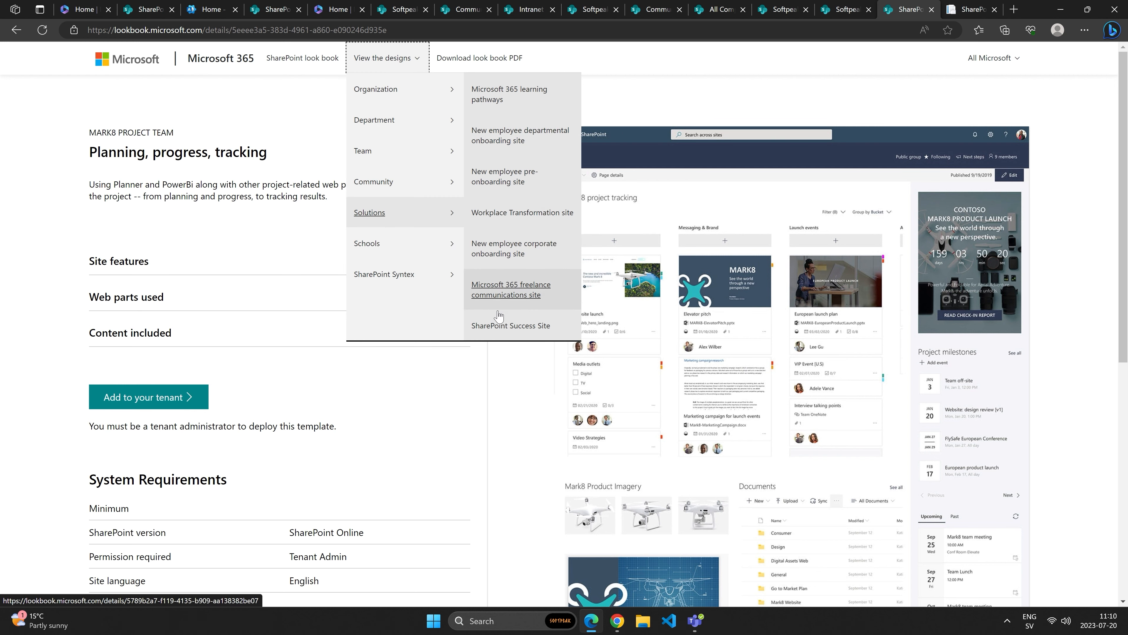
pyautogui.click(507, 99)
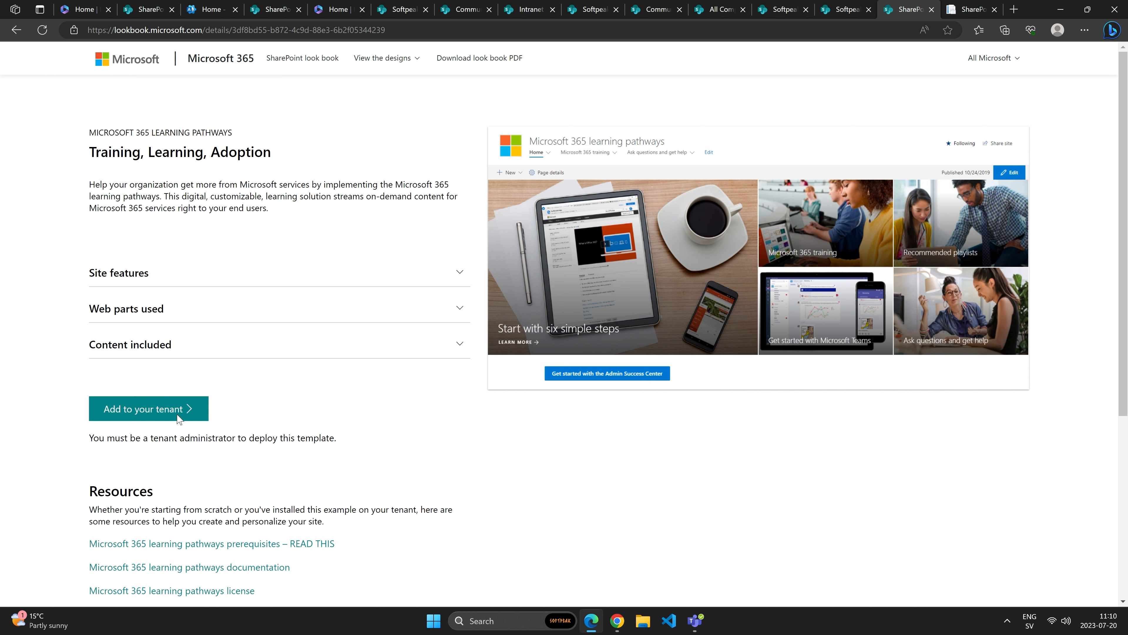
pyautogui.click(167, 344)
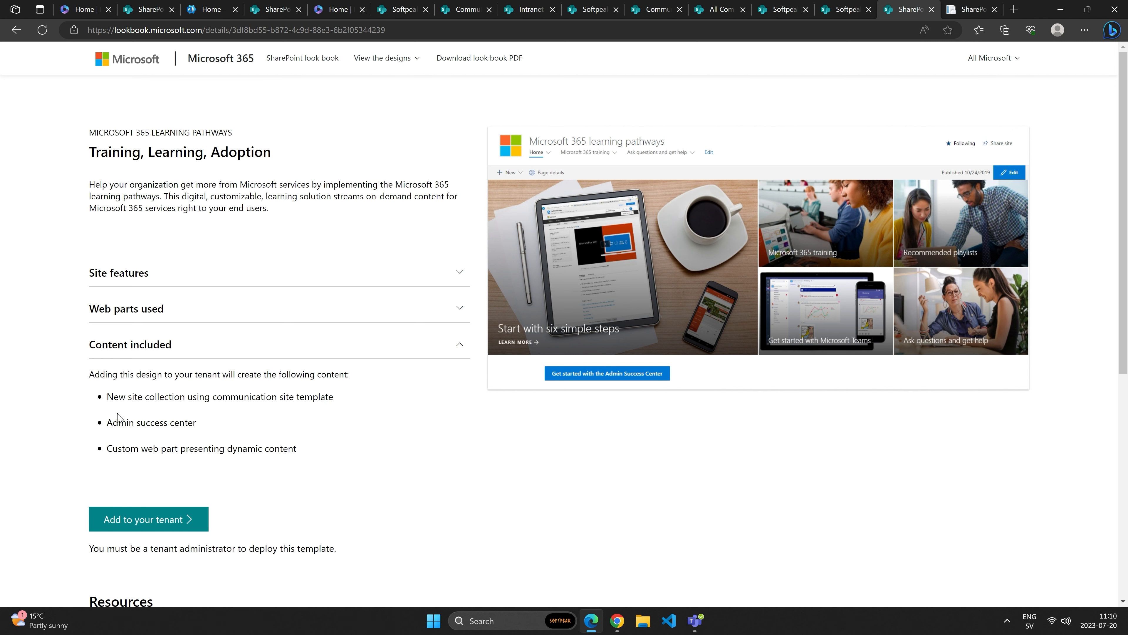
pyautogui.moveTo(140, 447); pyautogui.dragTo(219, 448)
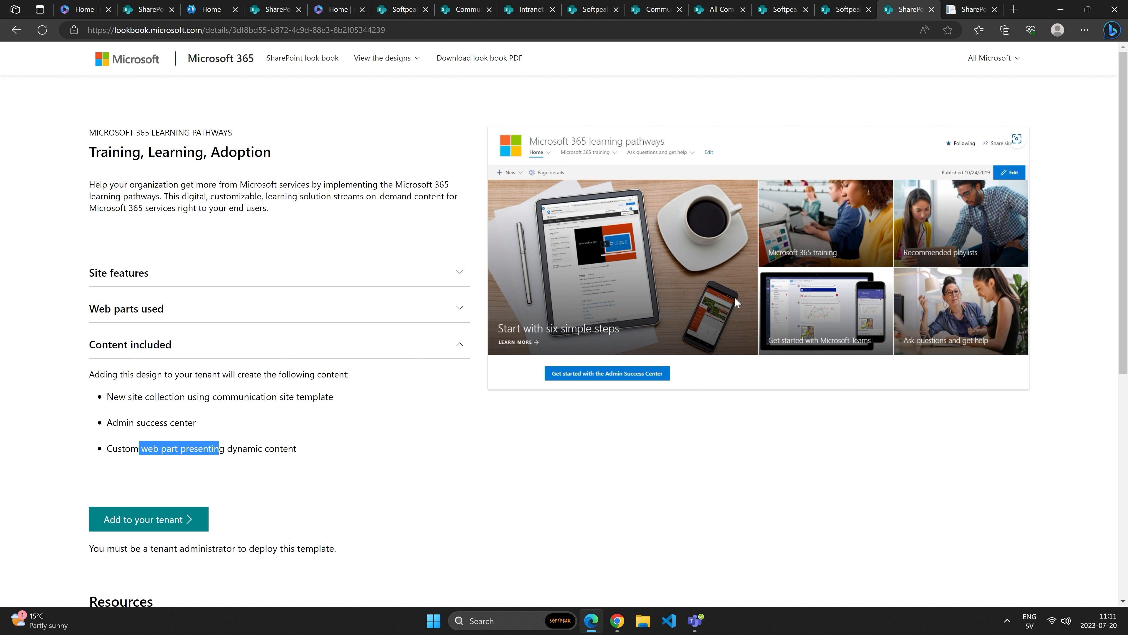
# Step: Open Microsoft's Microsoft 365 product page and look over its news and app sections
pyautogui.click(417, 59)
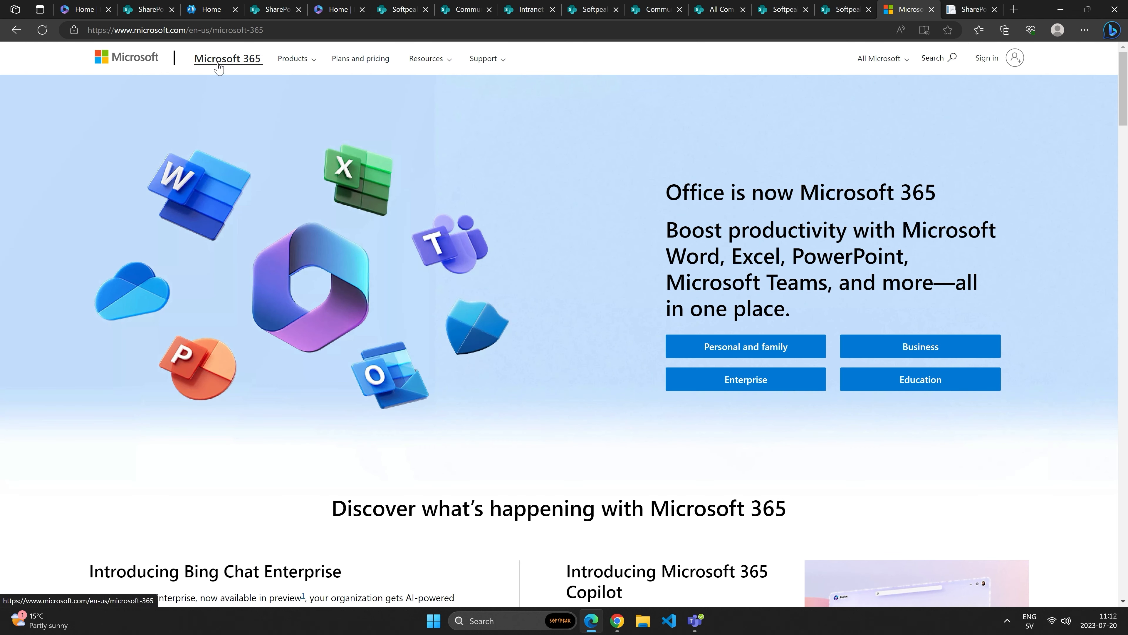
pyautogui.scroll(-5, 553, 243)
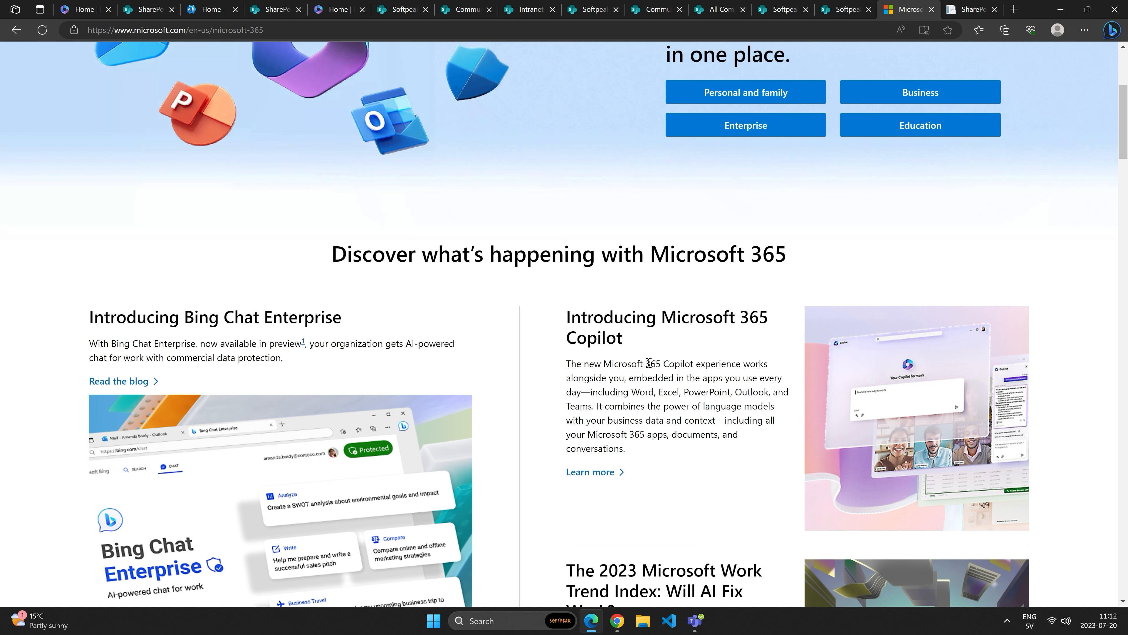
pyautogui.scroll(-2, 648, 363)
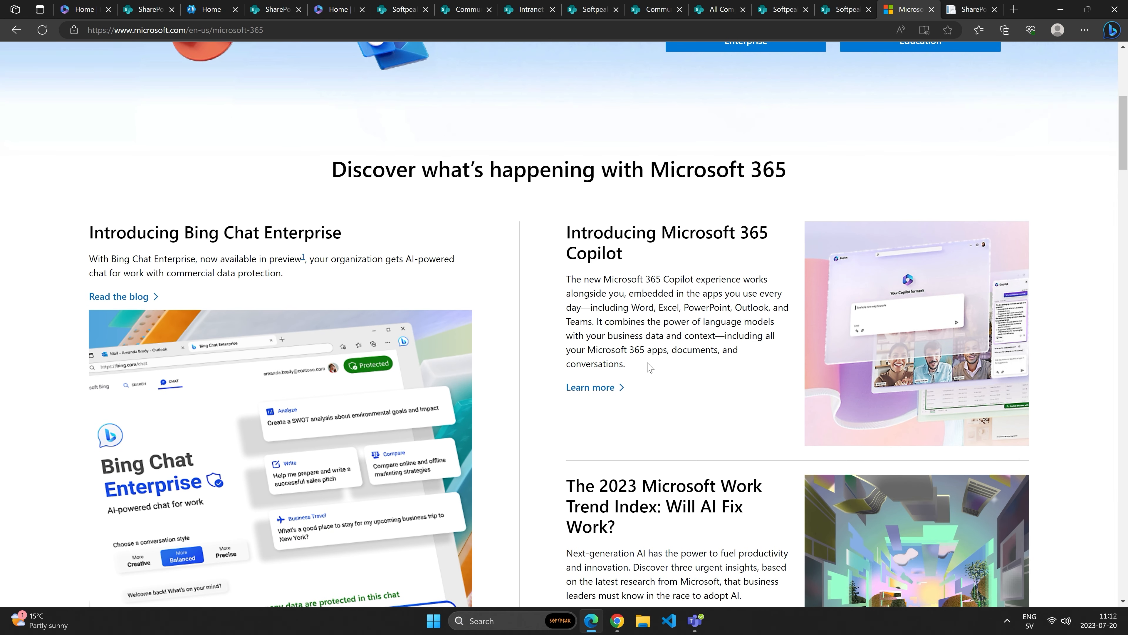
pyautogui.scroll(-4, 571, 329)
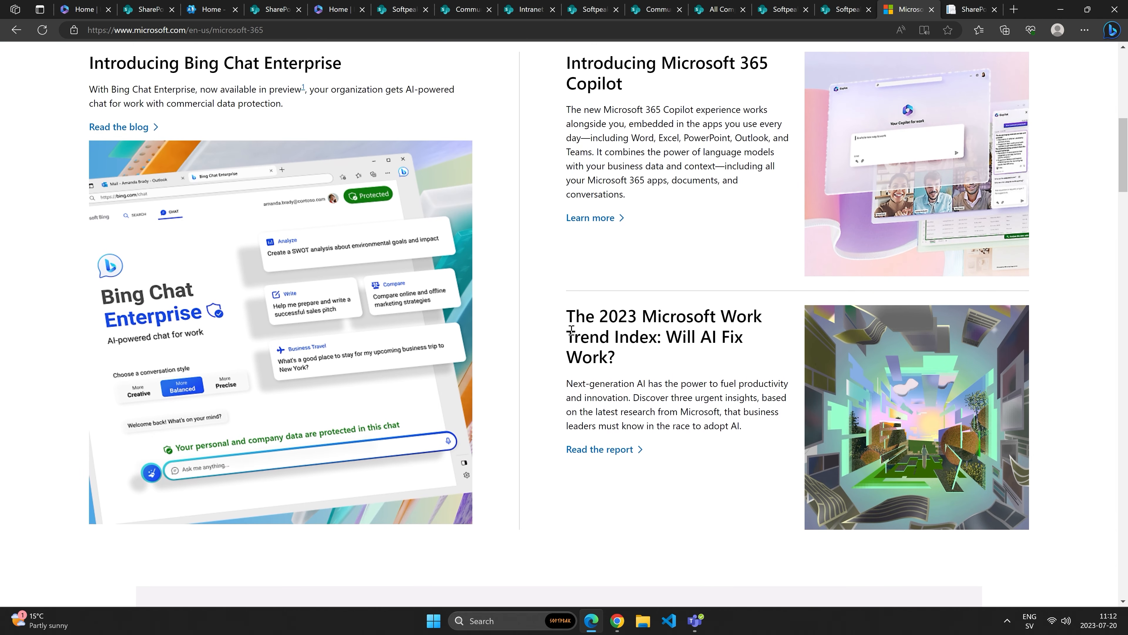
pyautogui.scroll(-20, 571, 329)
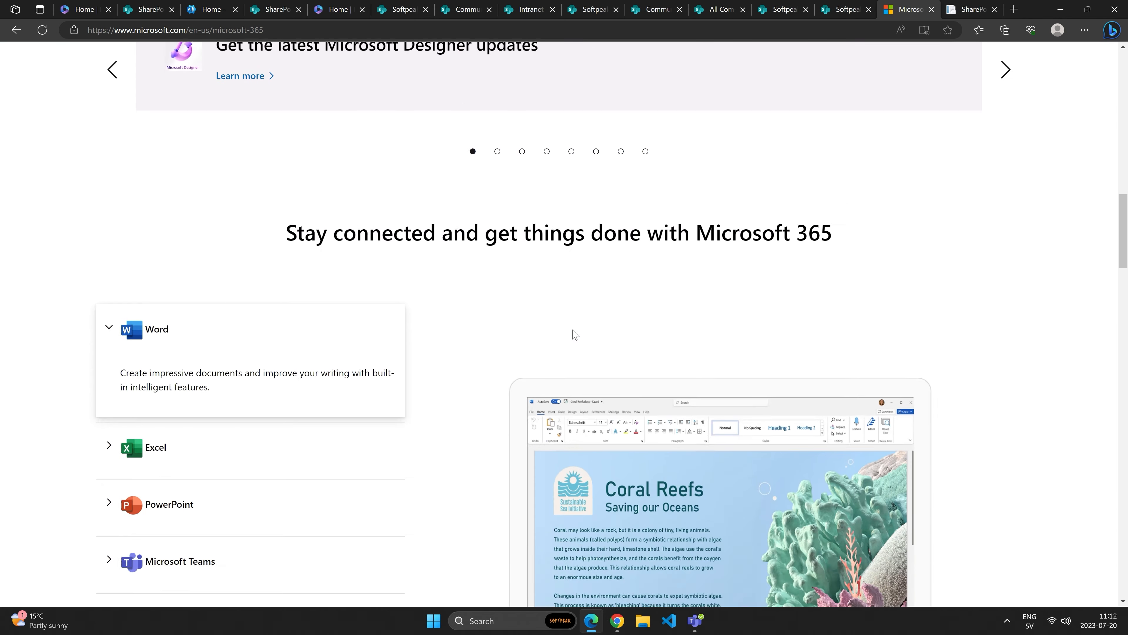
pyautogui.scroll(4, 433, 273)
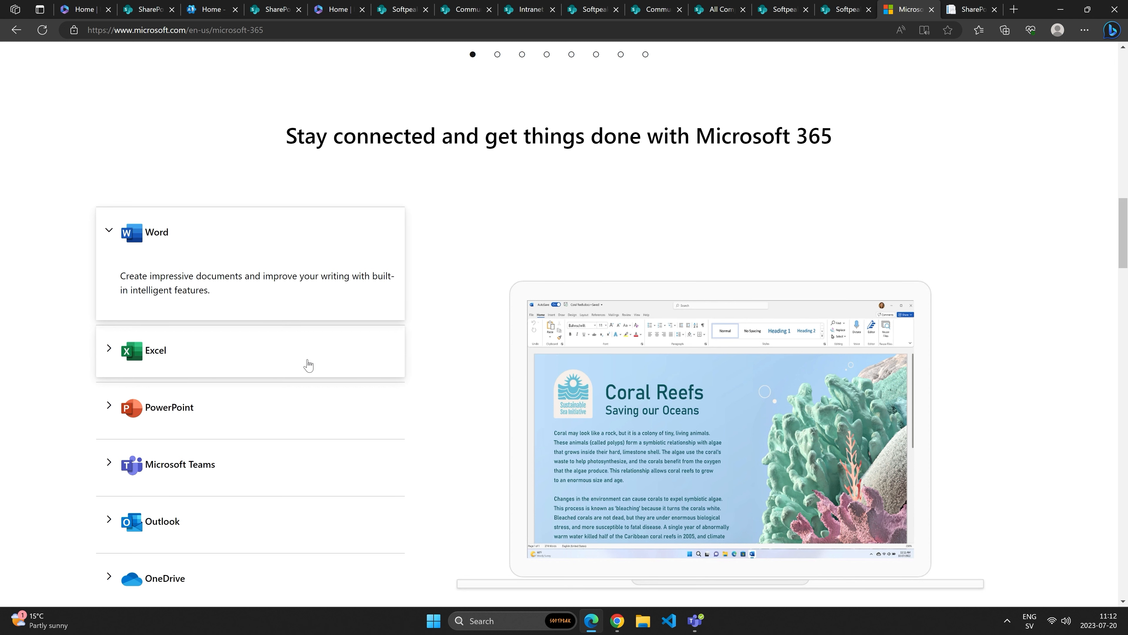
pyautogui.scroll(4, 311, 361)
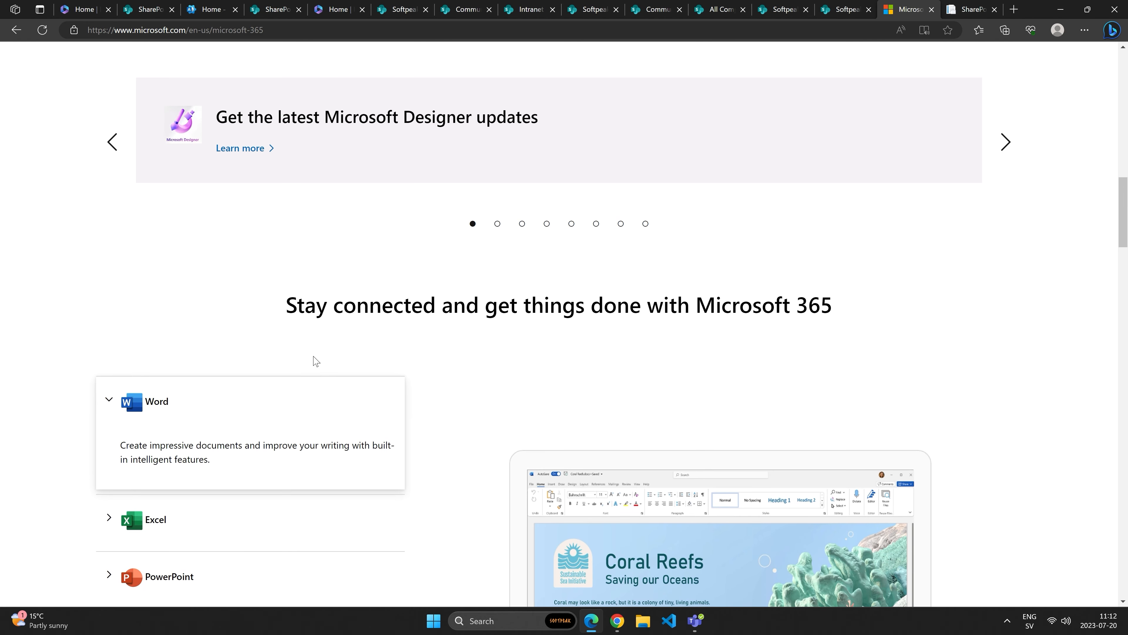
pyautogui.scroll(8, 409, 362)
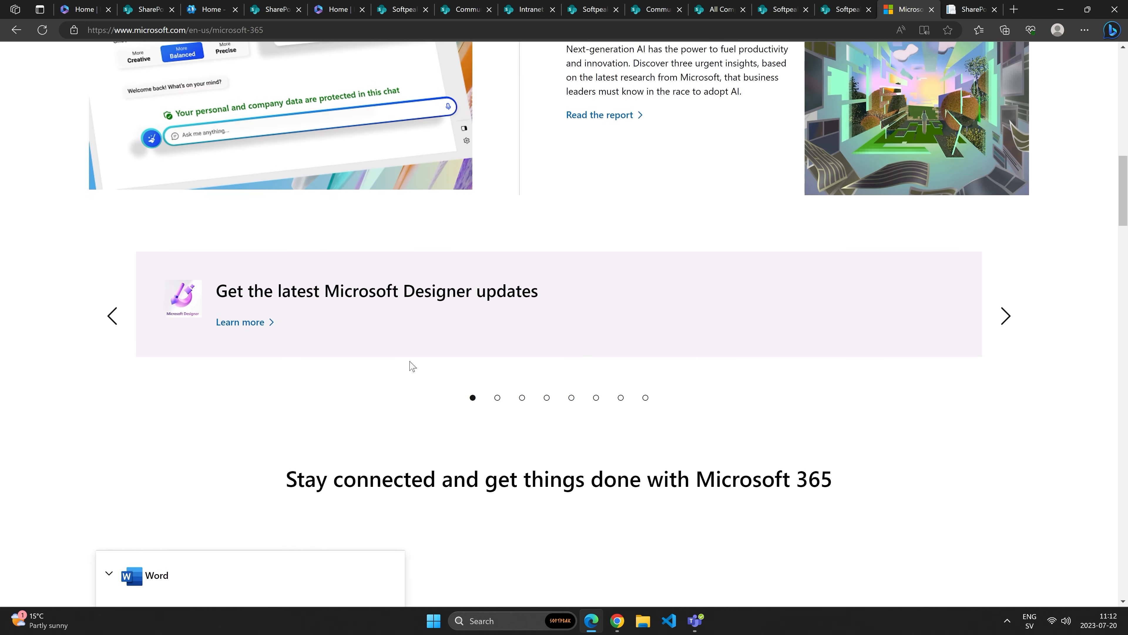
pyautogui.scroll(-10, 410, 366)
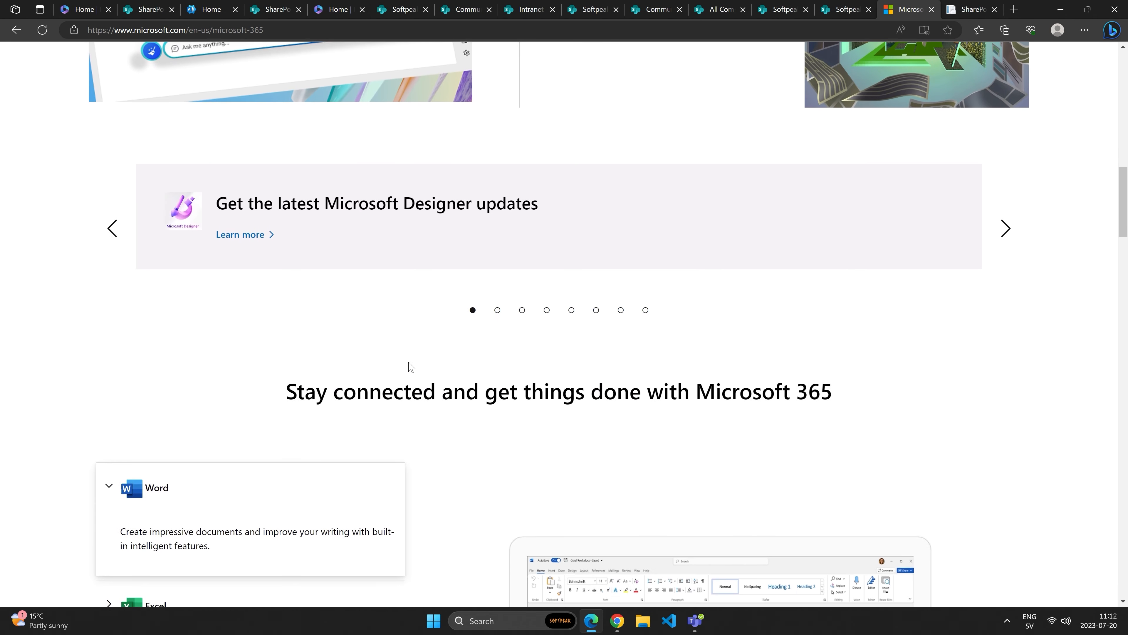
pyautogui.scroll(-6, 411, 366)
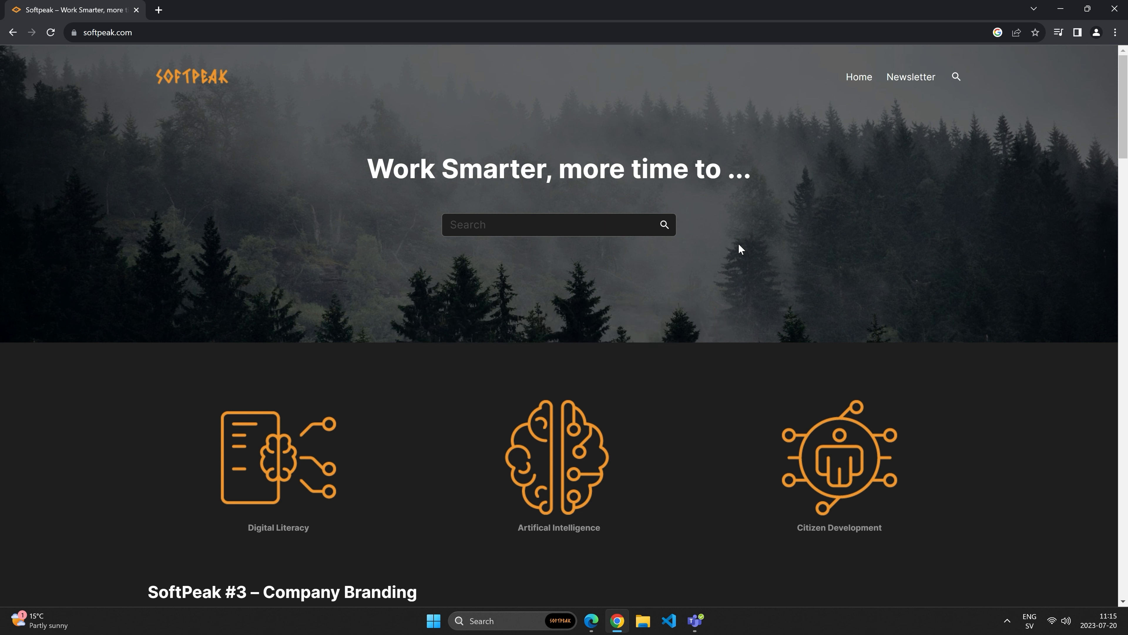
# Step: View the Newsletter sign-up page on softpeak.com in Chrome and return to the site's home page
pyautogui.click(911, 77)
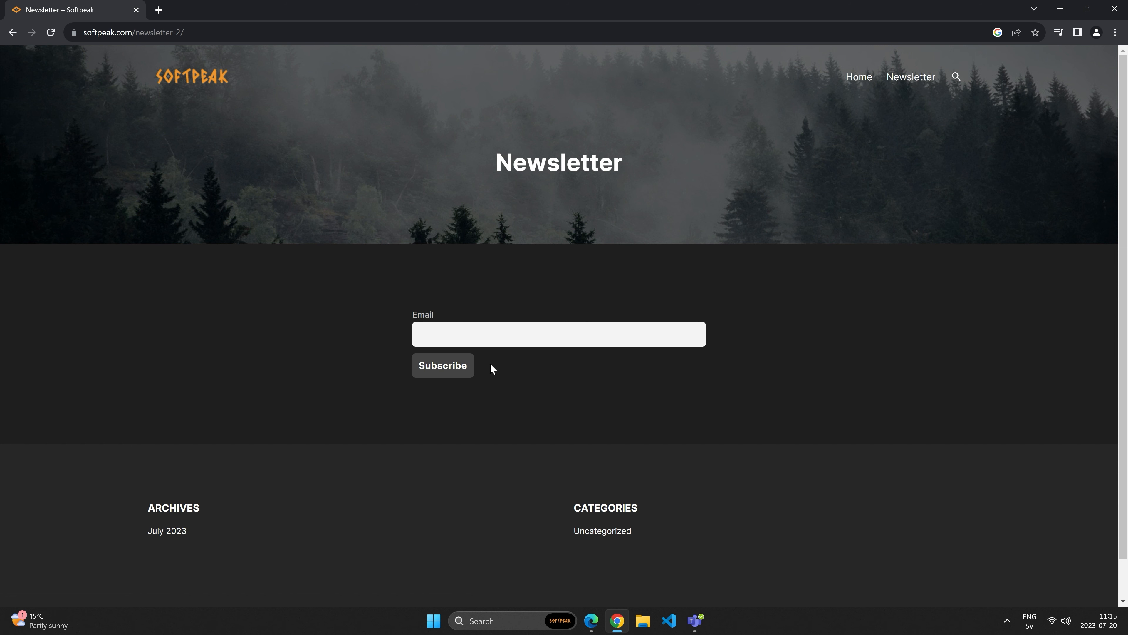
pyautogui.click(12, 32)
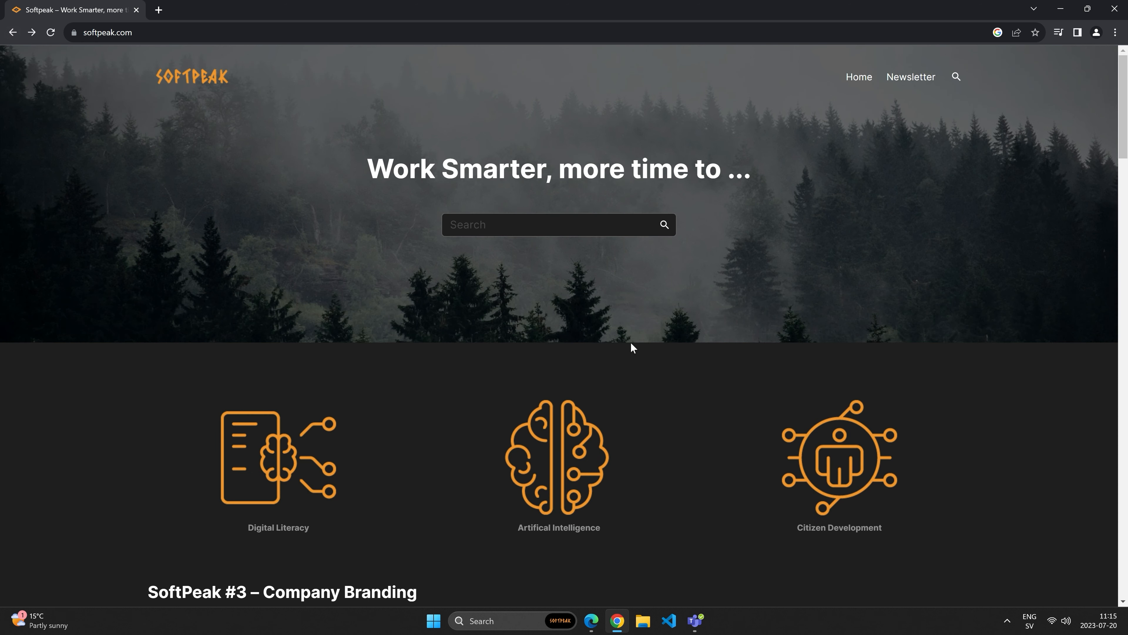